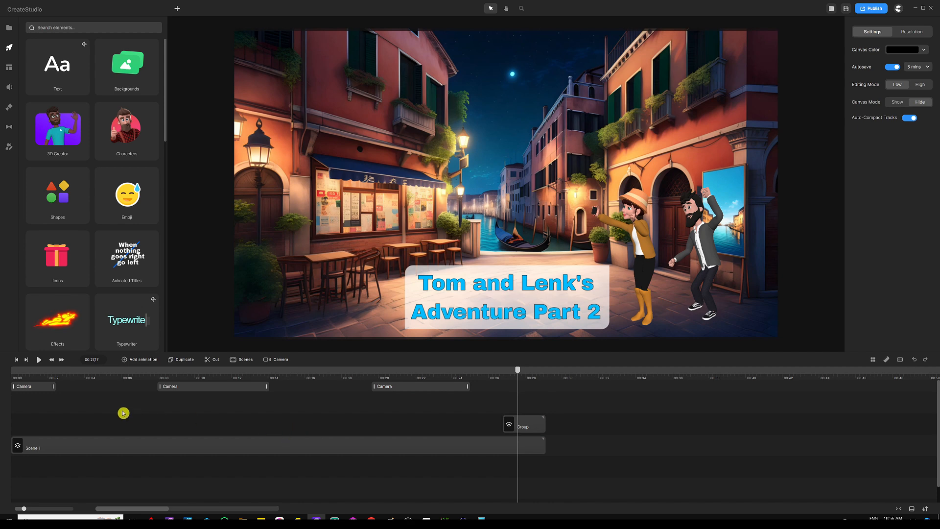
# Reframe the first camera's start view tightly around the moon in the night sky and return its clip to the timeline's start.
pyautogui.click(75, 378)
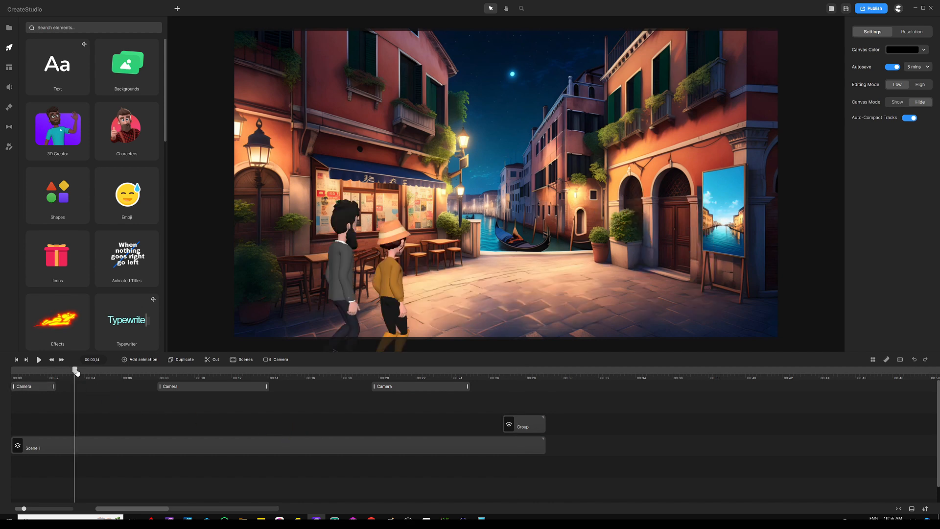
pyautogui.moveTo(74, 369); pyautogui.dragTo(13, 373)
pyautogui.click(25, 387)
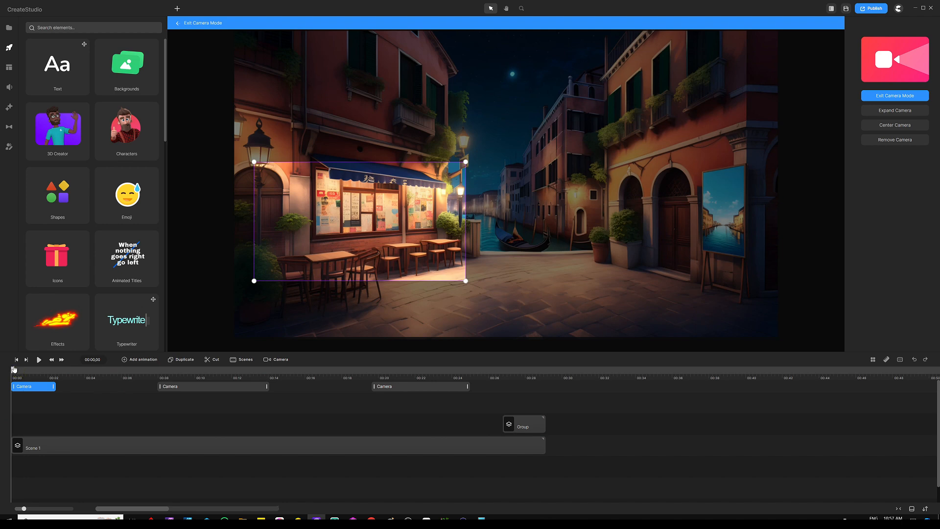
pyautogui.moveTo(12, 373); pyautogui.dragTo(108, 365)
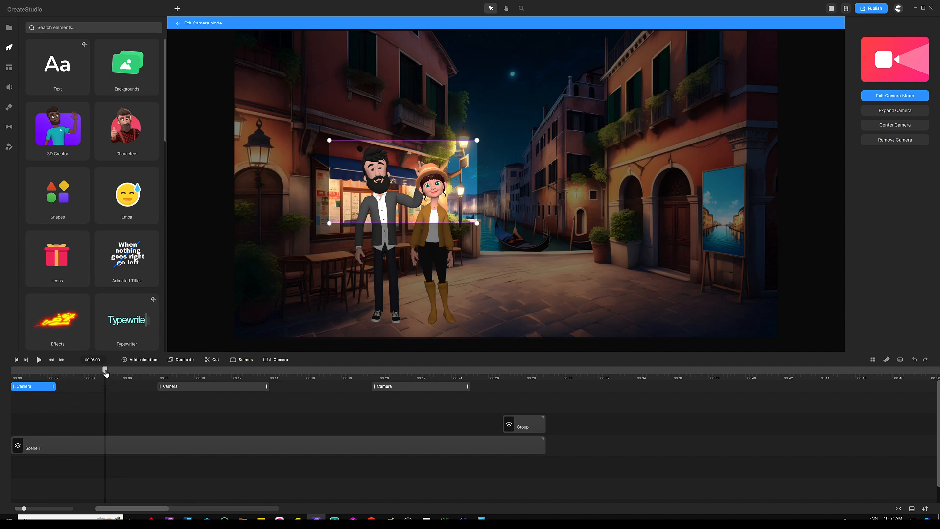
pyautogui.moveTo(106, 373); pyautogui.dragTo(73, 372)
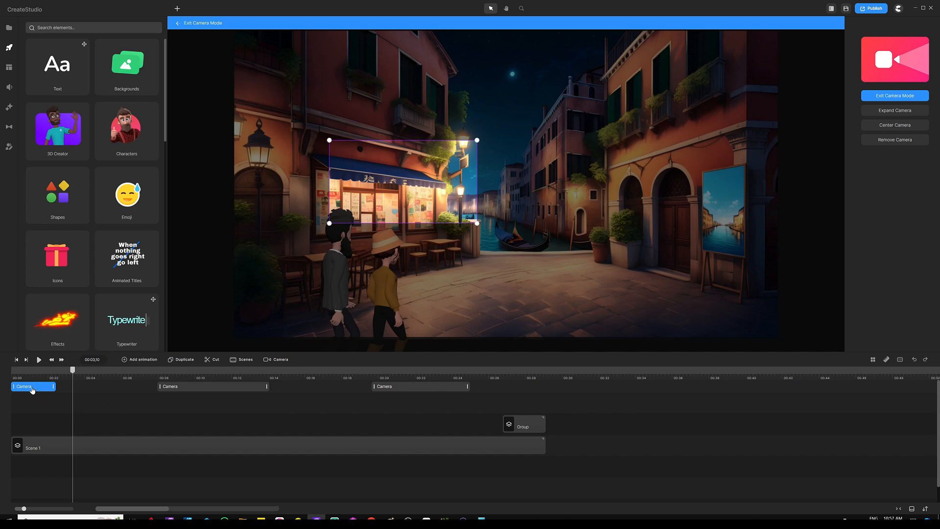
pyautogui.moveTo(32, 389); pyautogui.dragTo(21, 372)
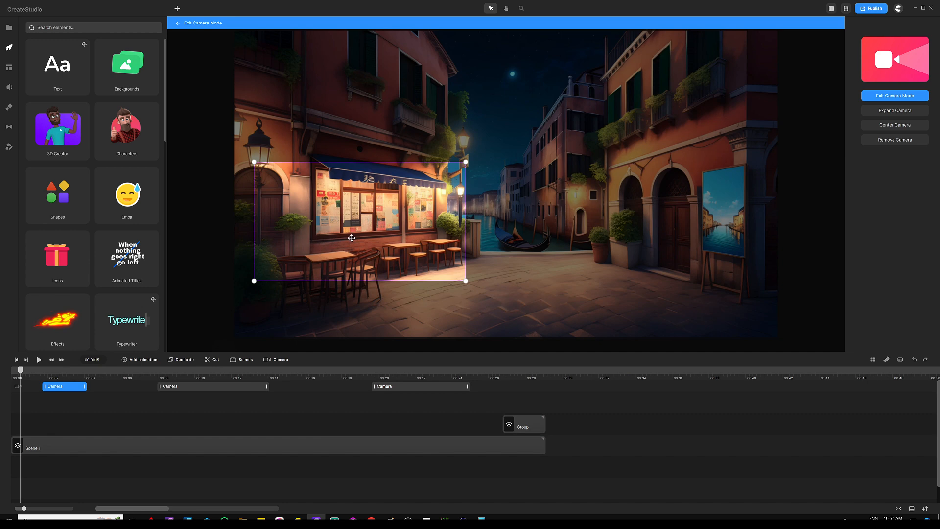
pyautogui.moveTo(352, 238); pyautogui.dragTo(516, 160)
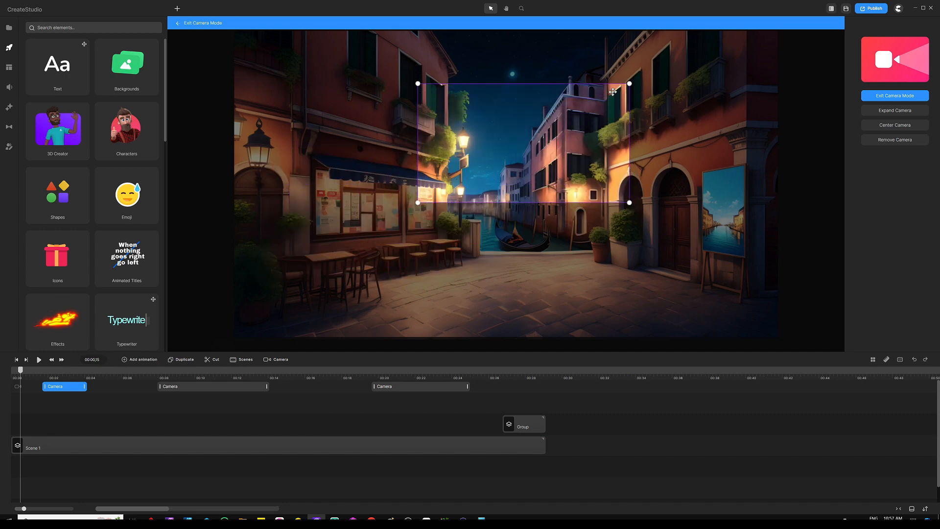
pyautogui.moveTo(629, 83); pyautogui.dragTo(513, 149)
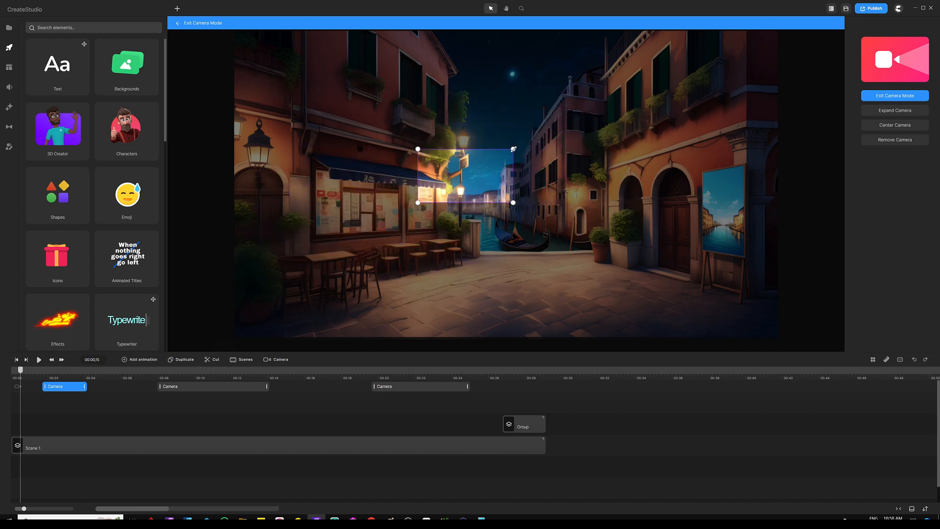
pyautogui.moveTo(471, 178); pyautogui.dragTo(525, 77)
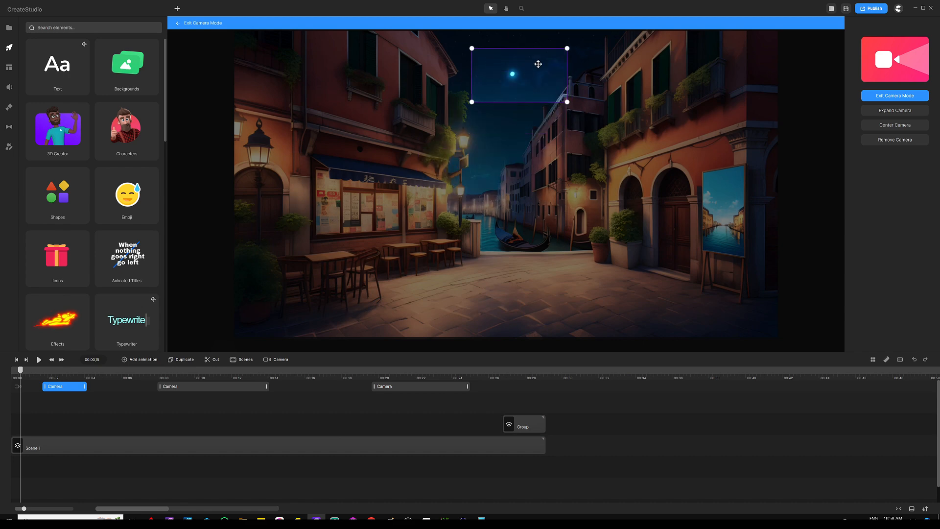
pyautogui.moveTo(567, 48); pyautogui.dragTo(521, 74)
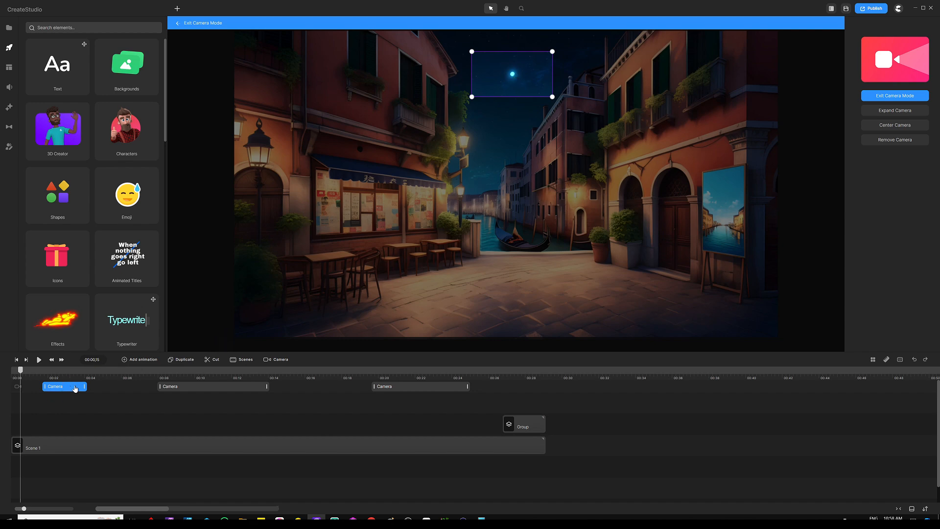
pyautogui.moveTo(75, 388); pyautogui.dragTo(95, 372)
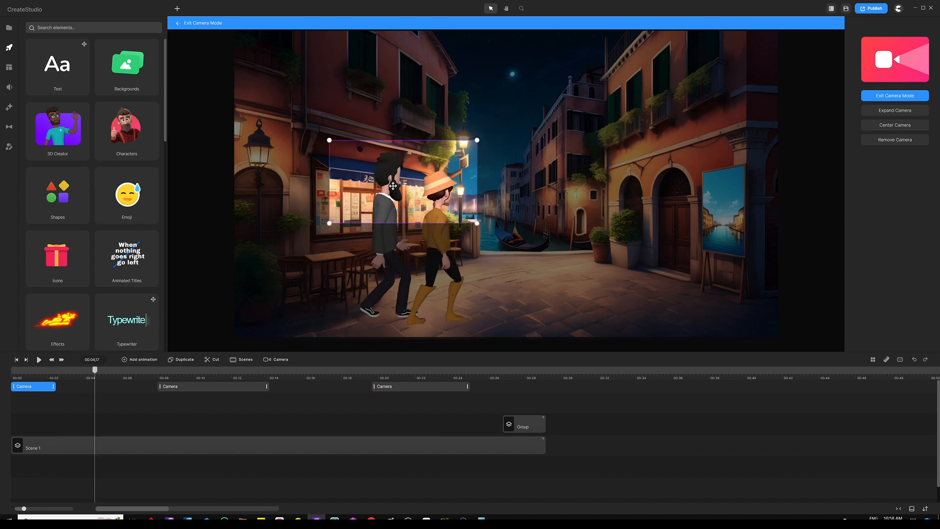
# Slow the opening camera move by extending the first camera clip to about 4.5 seconds, preview it and exit camera mode.
pyautogui.moveTo(96, 375); pyautogui.dragTo(11, 373)
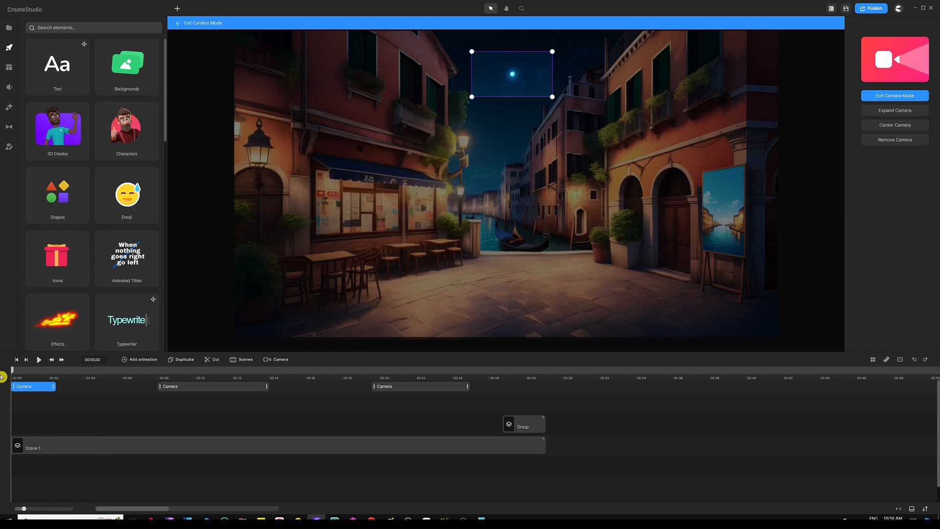
pyautogui.click(39, 360)
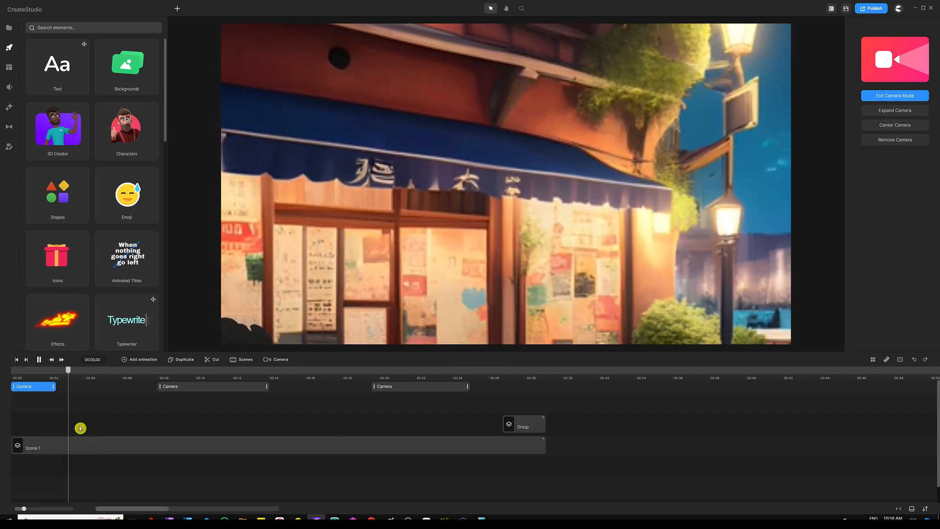
pyautogui.press('space')
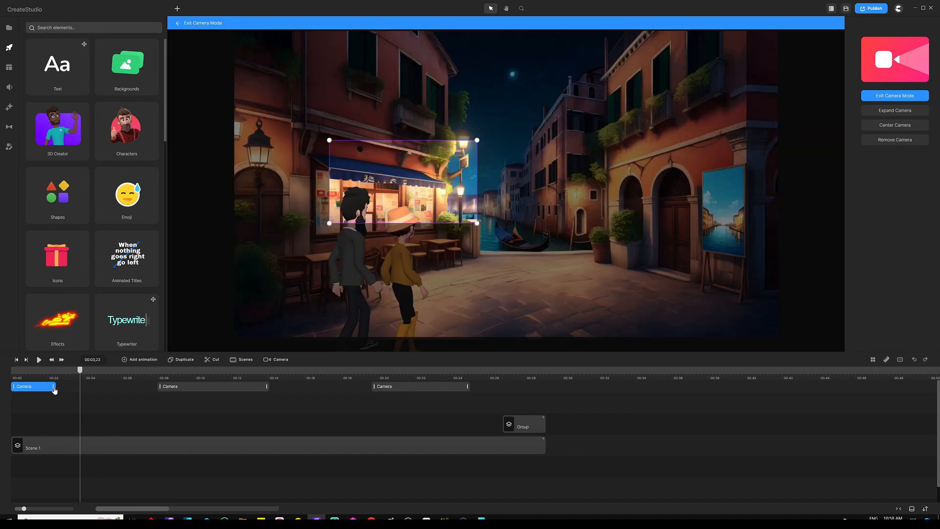
pyautogui.moveTo(53, 386); pyautogui.dragTo(1, 372)
pyautogui.click(78, 375)
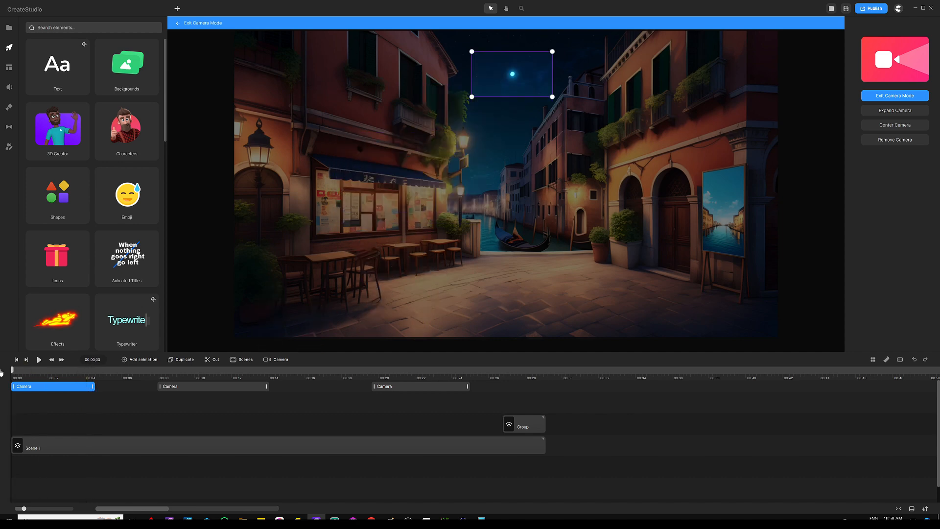
pyautogui.click(39, 361)
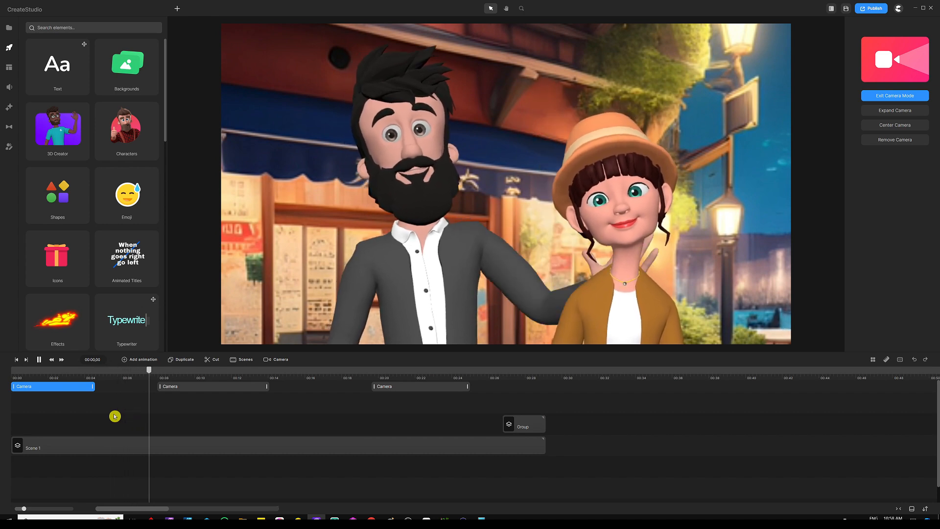
pyautogui.press('space')
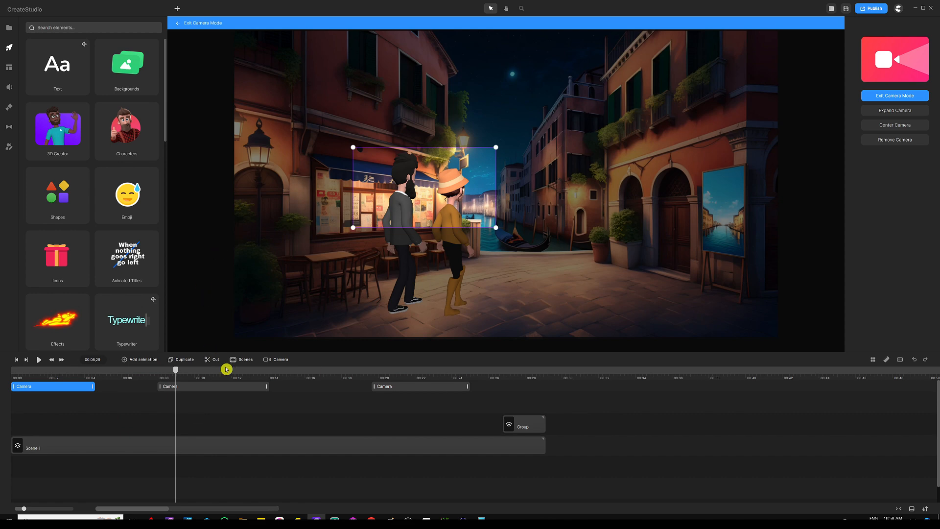
pyautogui.click(310, 413)
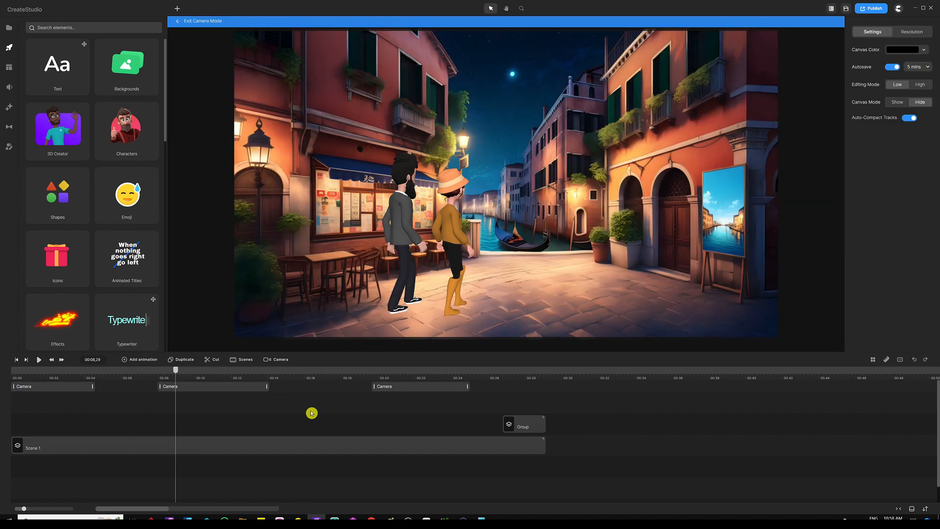
# Delete the "Tom and Lenk's Adventure Part 2" title group near the end of the video.
pyautogui.click(525, 422)
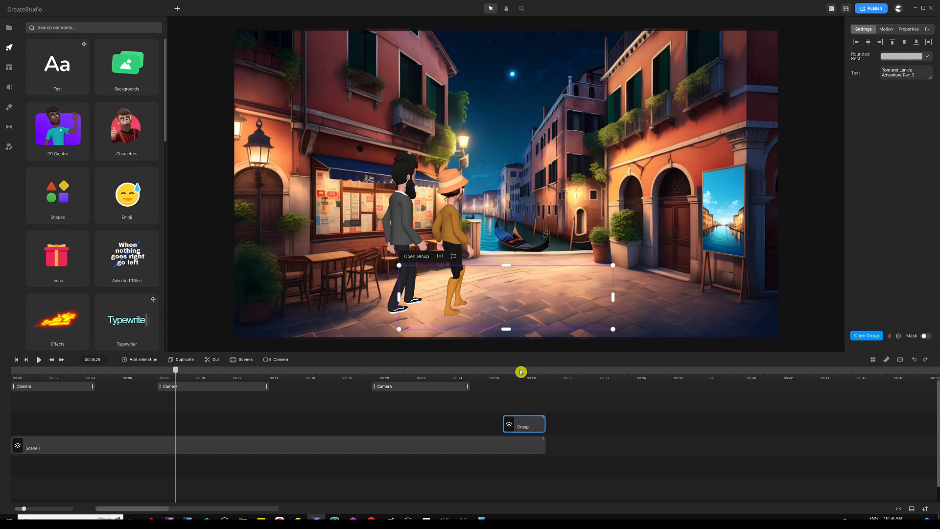
pyautogui.click(518, 375)
pyautogui.click(520, 426)
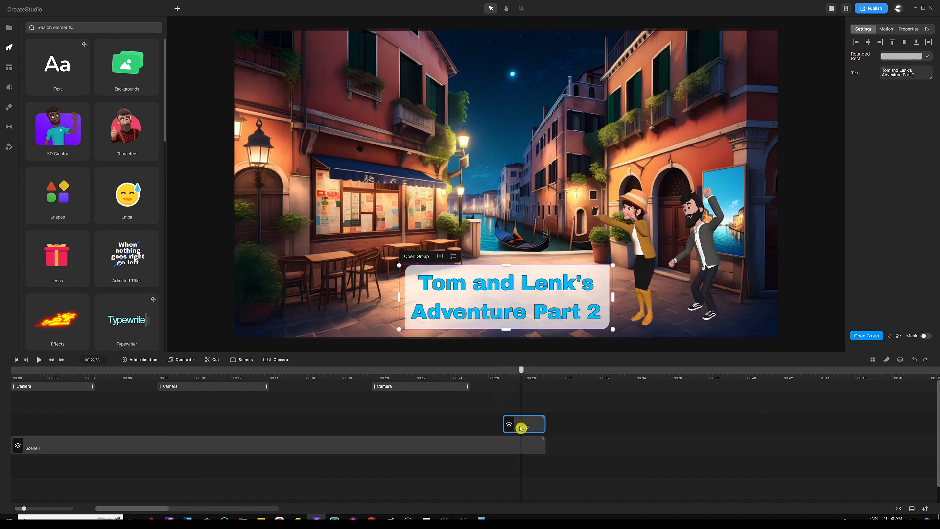
pyautogui.press('Delete')
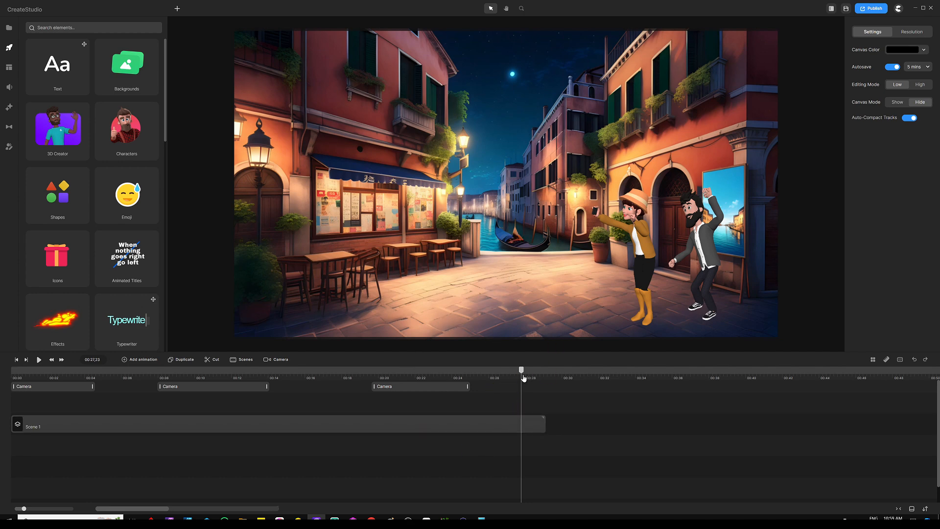
# Add the Night Club image as a full-canvas background directly after Scene 1 and extend its clip to about 01:01.
pyautogui.moveTo(523, 378); pyautogui.dragTo(539, 384)
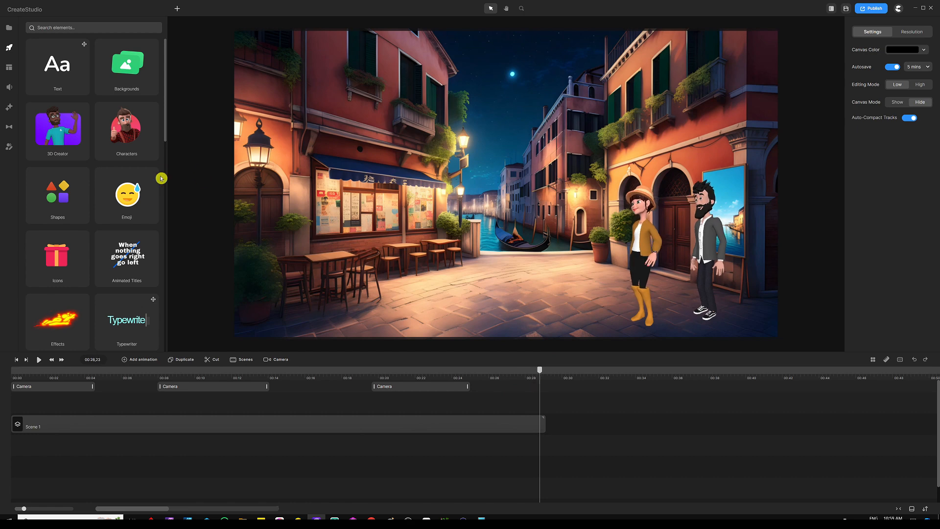
pyautogui.click(9, 27)
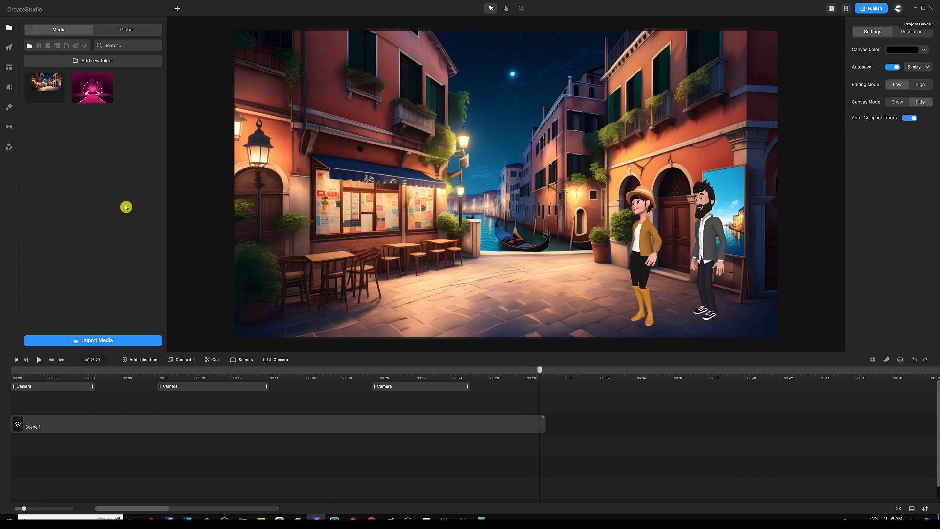
pyautogui.moveTo(98, 97); pyautogui.dragTo(509, 270)
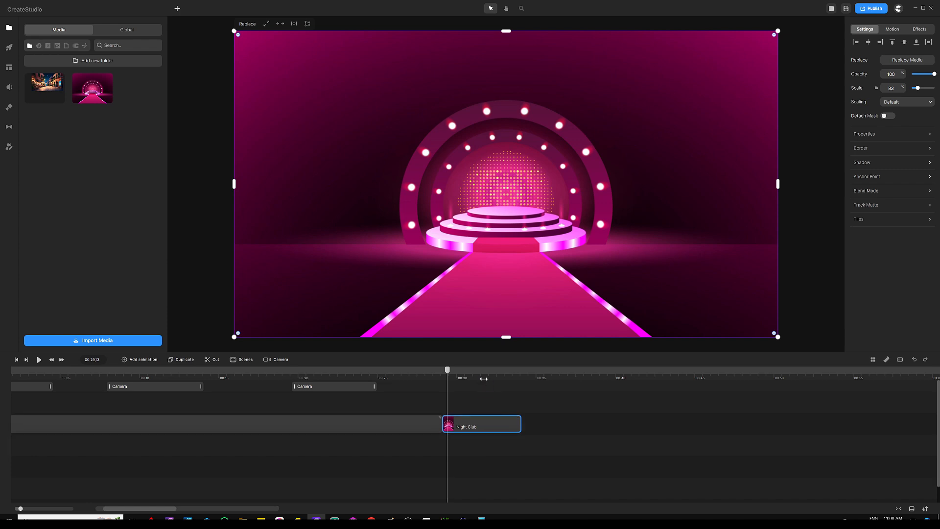
pyautogui.moveTo(482, 378); pyautogui.dragTo(460, 378)
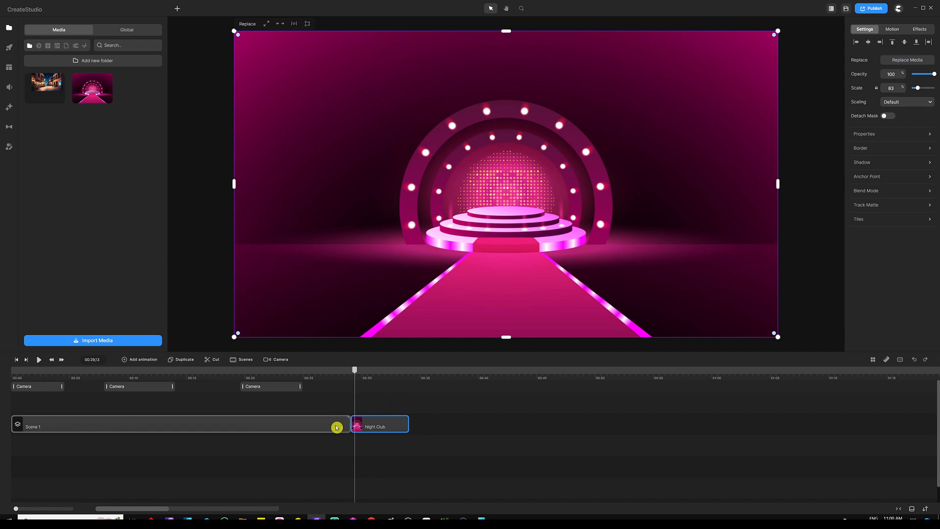
pyautogui.moveTo(407, 425); pyautogui.dragTo(721, 417)
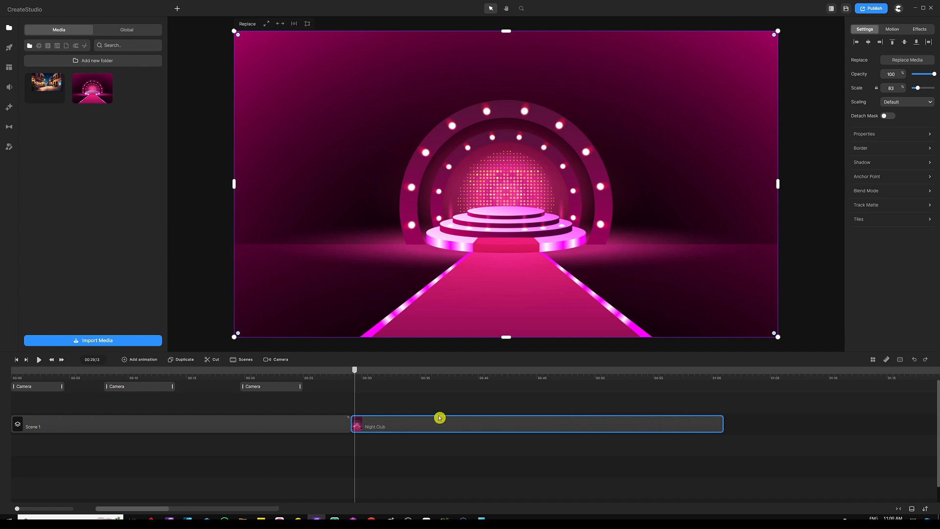
# Add the 3D character Tom at the start of the Night Club background and apply the dark grey blazer and white shirt preset.
pyautogui.click(364, 384)
pyautogui.click(353, 375)
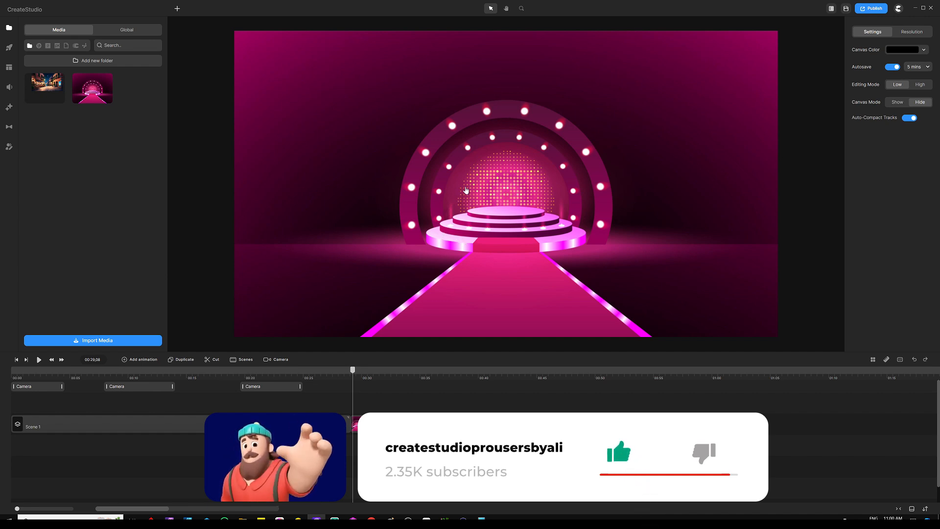
pyautogui.click(9, 147)
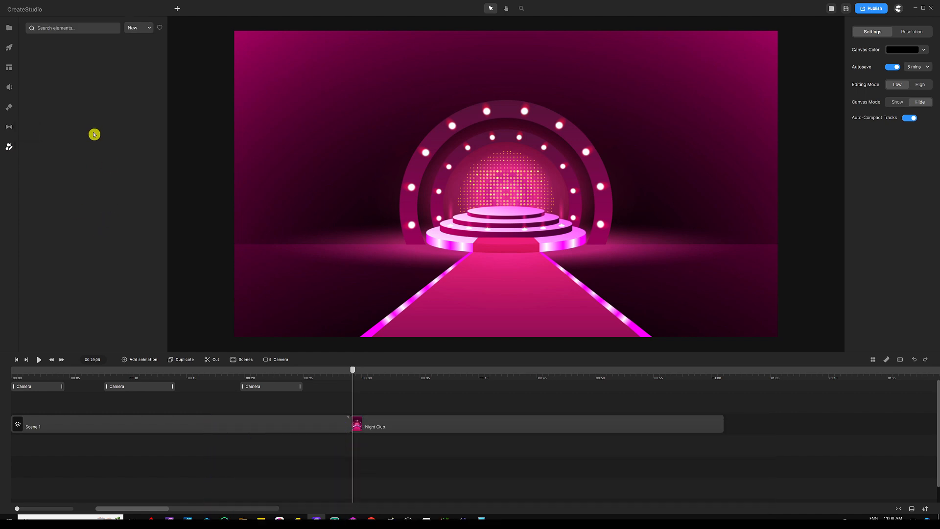
pyautogui.moveTo(58, 105); pyautogui.dragTo(486, 217)
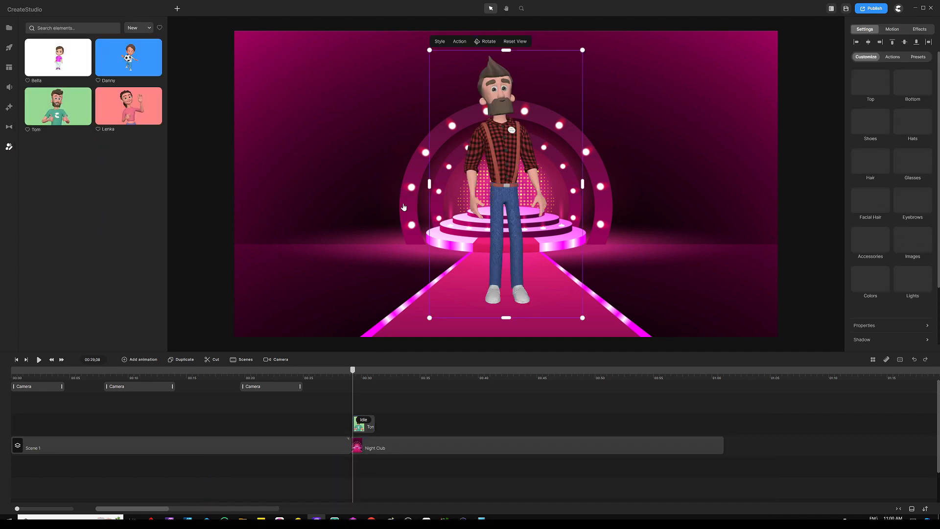
pyautogui.click(916, 57)
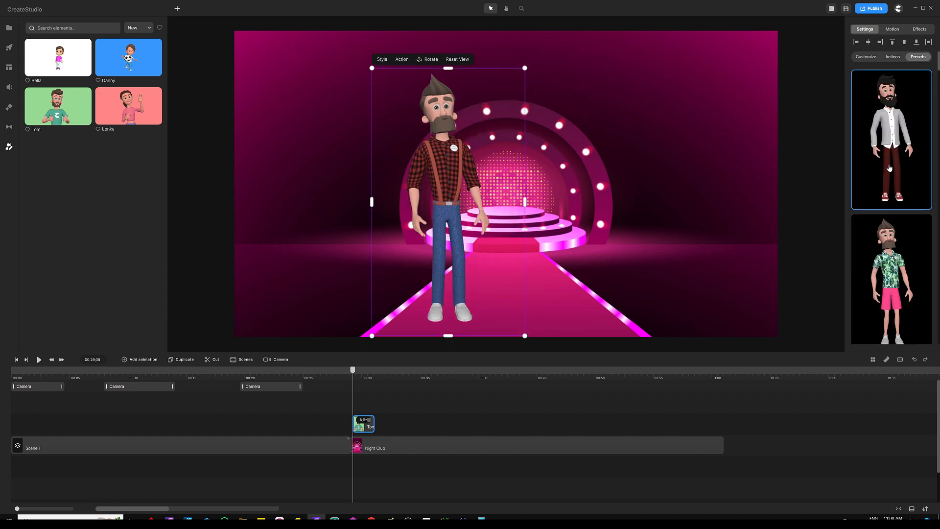
pyautogui.scroll(-5, 889, 167)
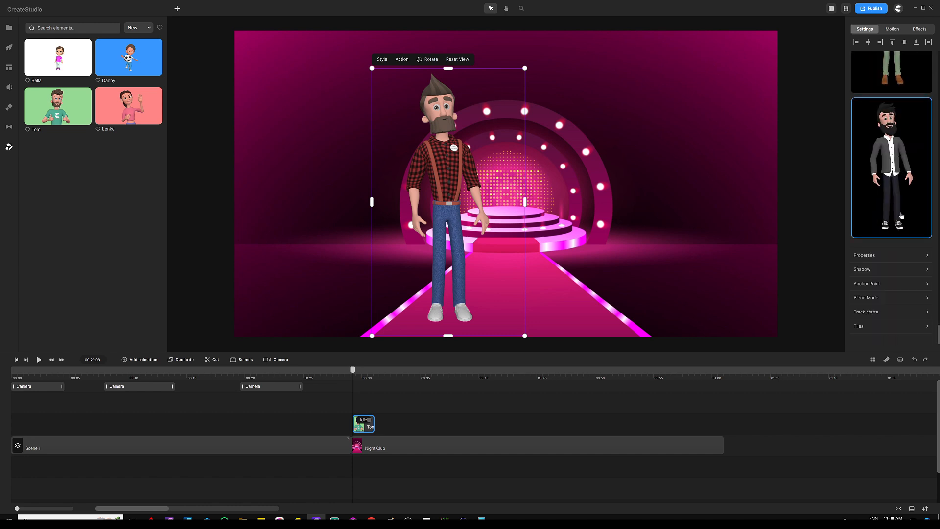
pyautogui.click(887, 181)
# Add the 3D character Lenka beside Tom and apply the preset with orange hat, mustard jacket and yellow boots.
pyautogui.click(187, 165)
pyautogui.moveTo(129, 106); pyautogui.dragTo(545, 181)
pyautogui.scroll(-10, 922, 141)
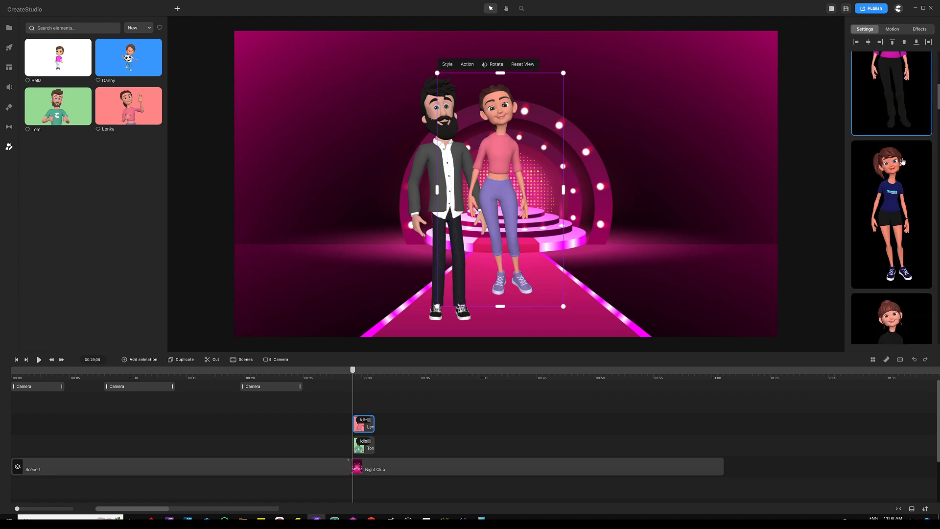
pyautogui.scroll(15, 904, 199)
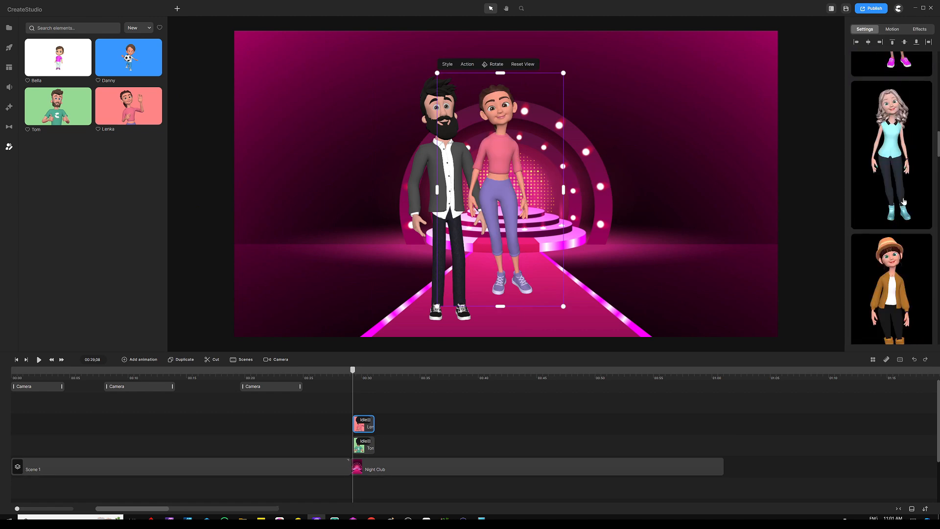
pyautogui.scroll(-10, 874, 193)
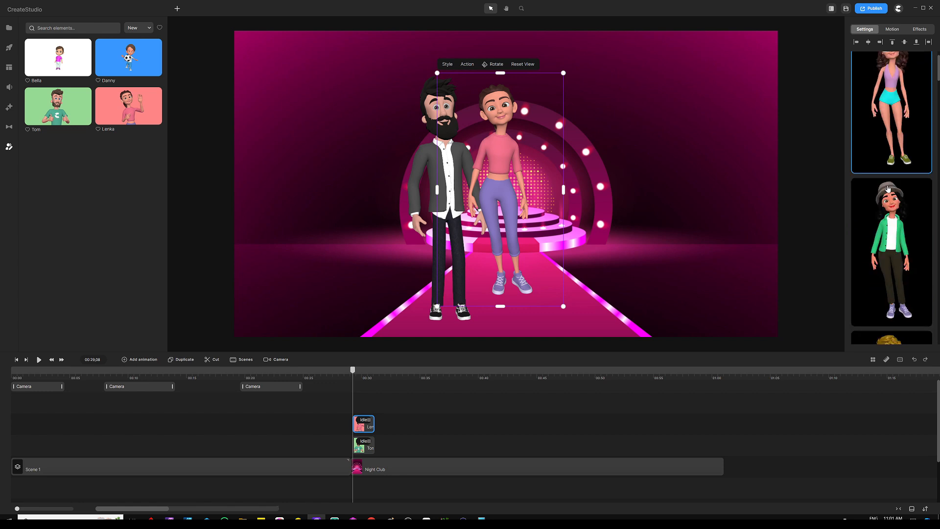
pyautogui.scroll(-10, 889, 194)
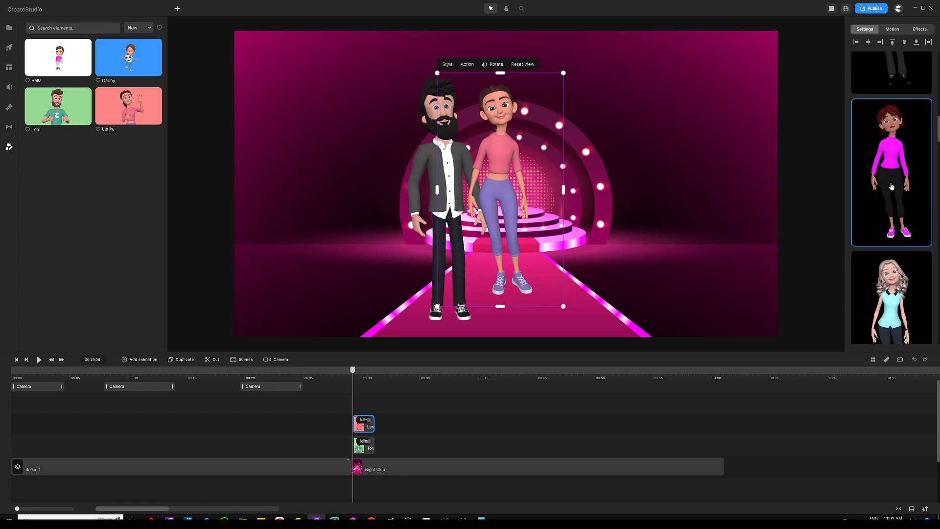
pyautogui.click(893, 202)
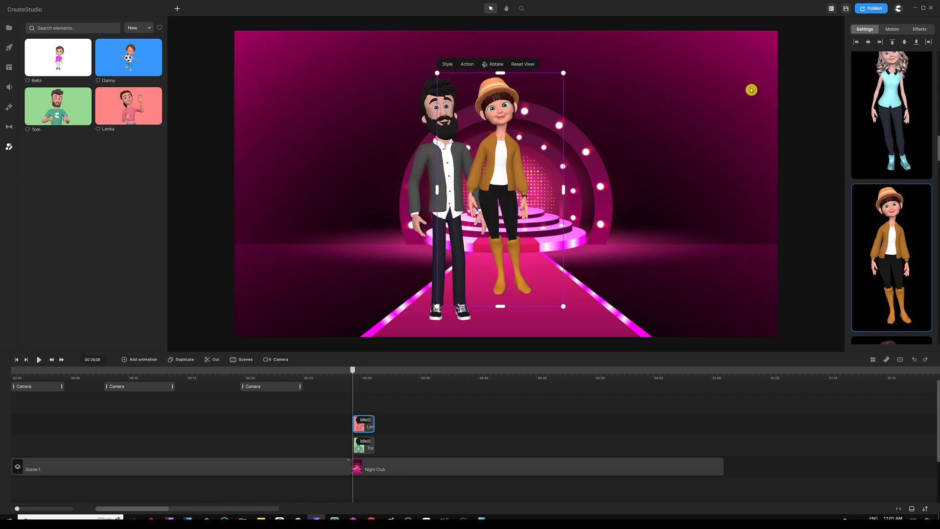
# Remove Lenka's hat and move her right and slightly down so she stands clear of Tom.
pyautogui.scroll(10, 890, 142)
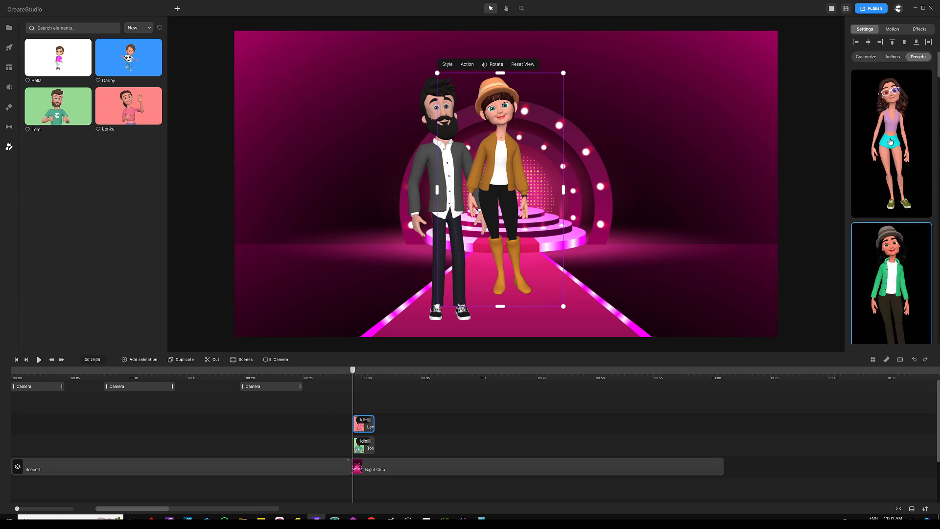
pyautogui.click(868, 57)
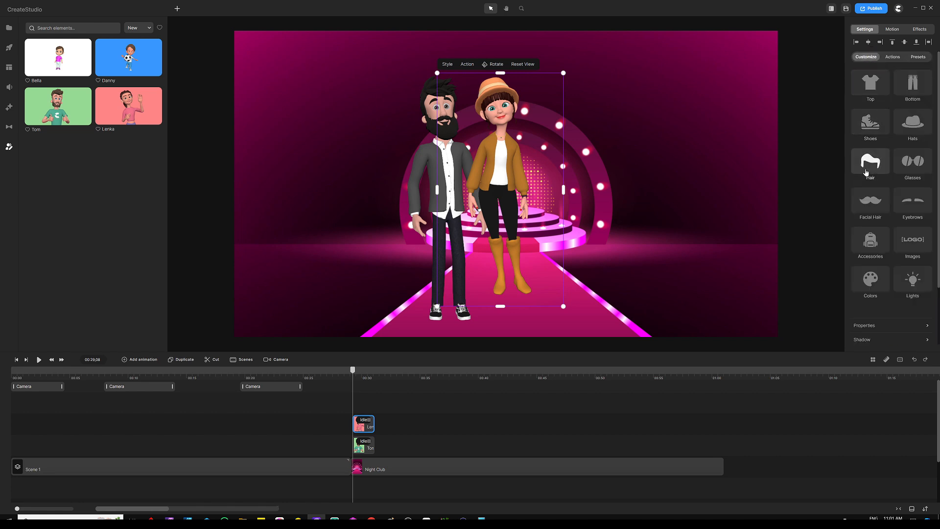
pyautogui.click(913, 123)
pyautogui.click(830, 28)
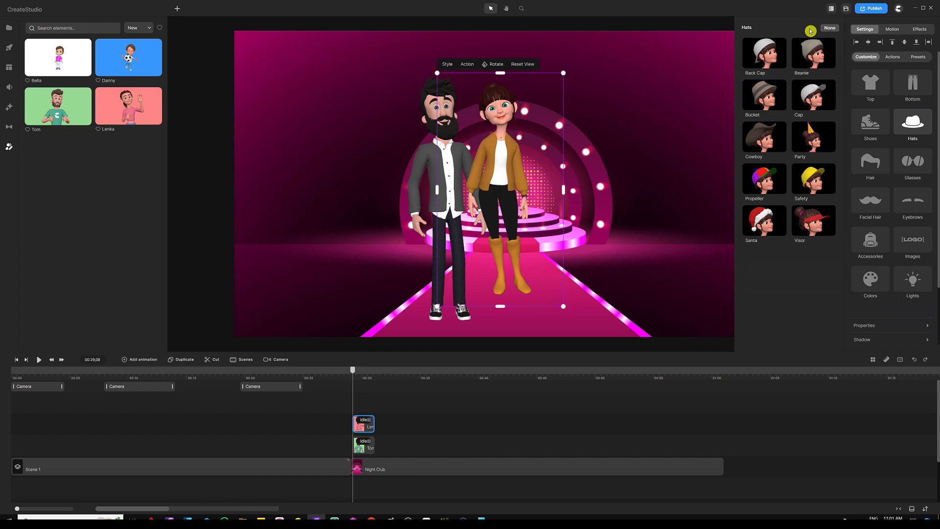
pyautogui.click(416, 401)
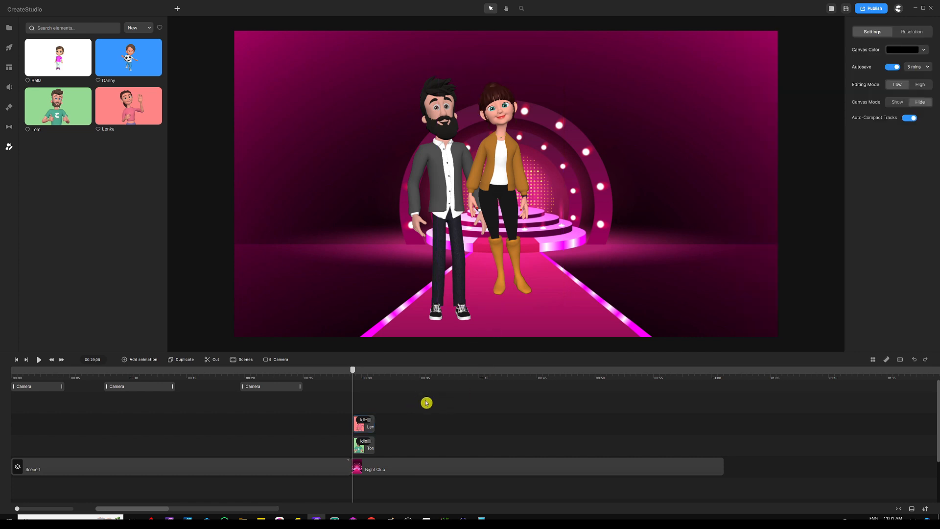
pyautogui.click(500, 167)
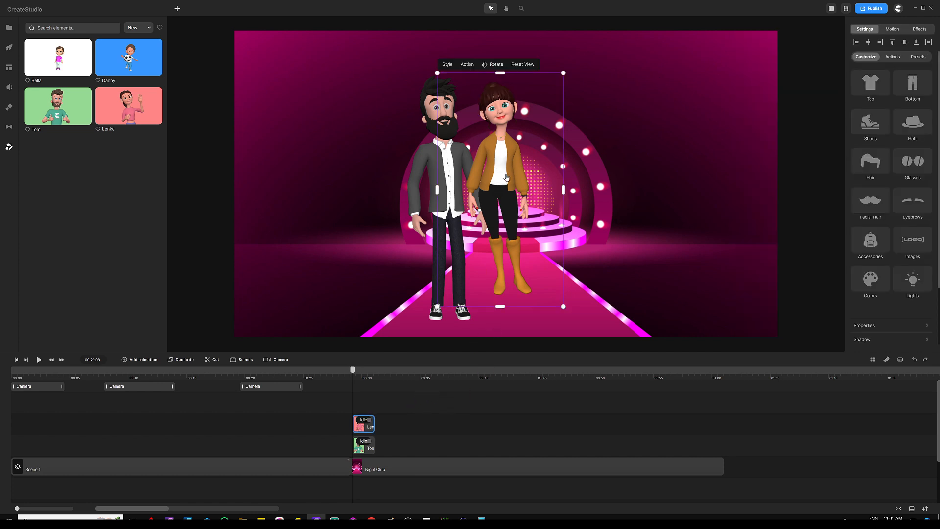
pyautogui.moveTo(506, 177); pyautogui.dragTo(542, 185)
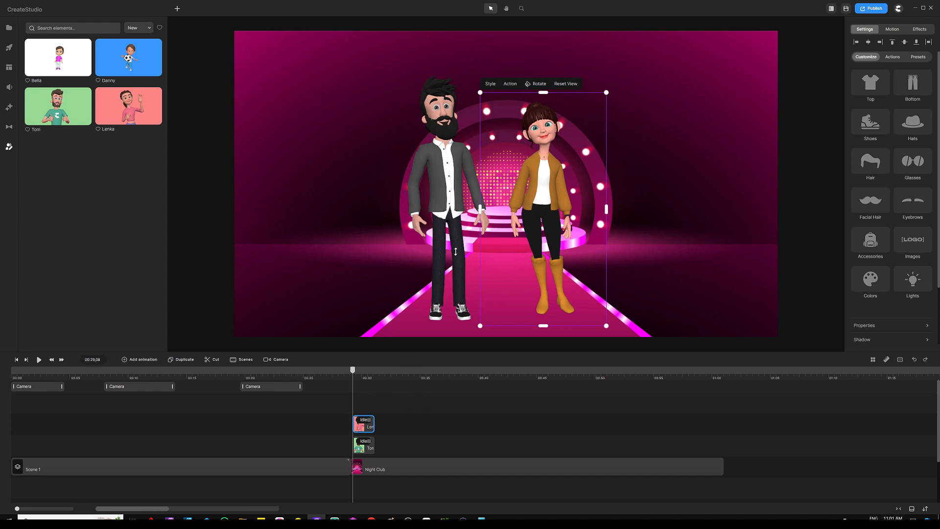
# Change the Idle action of both Tom and Lenka in the Night Club scene to Dancing.
pyautogui.click(450, 162)
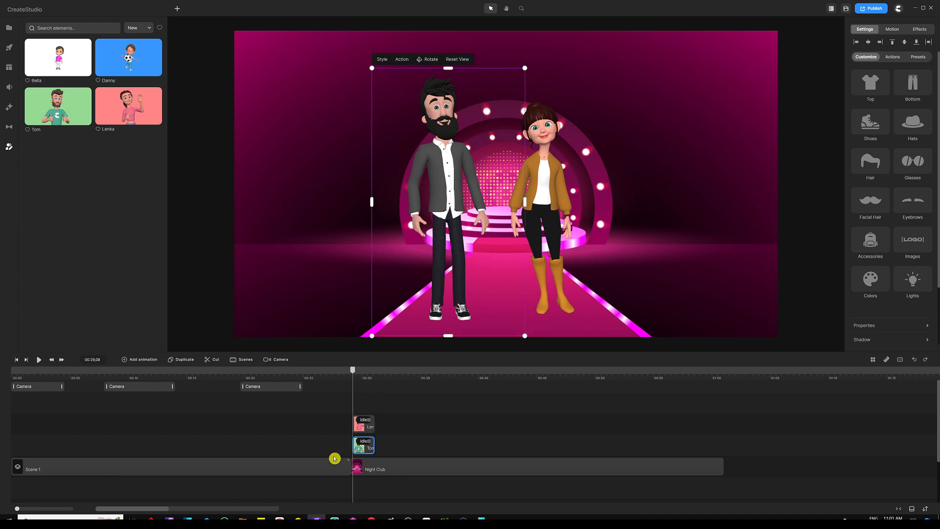
pyautogui.scroll(2, 407, 377)
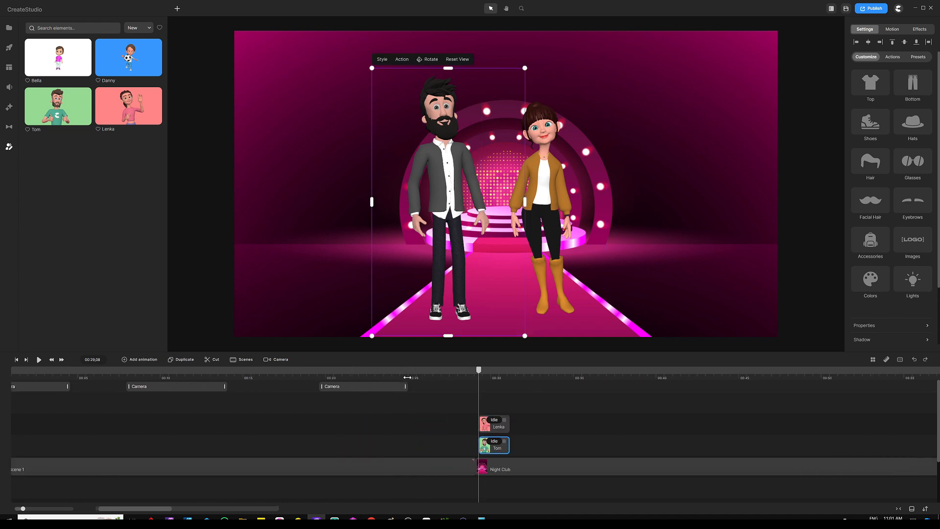
pyautogui.click(495, 420)
pyautogui.click(464, 394)
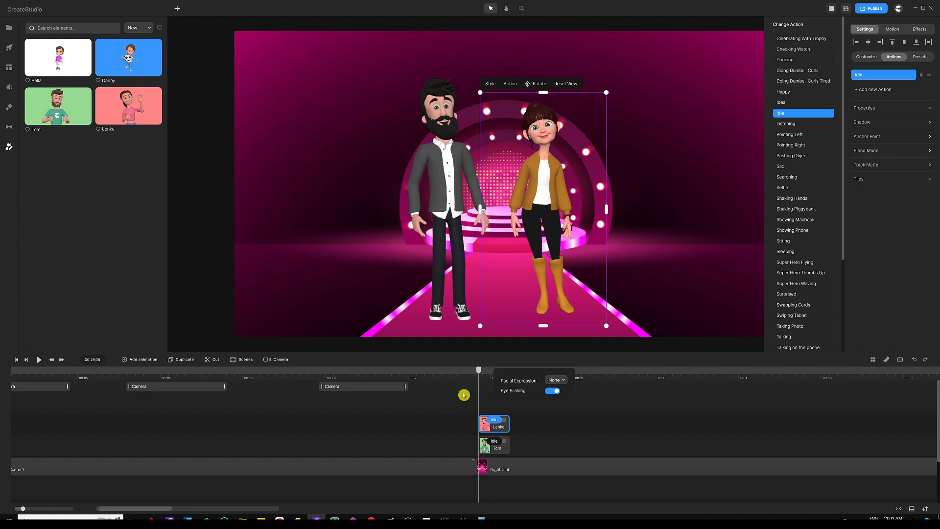
pyautogui.click(495, 444)
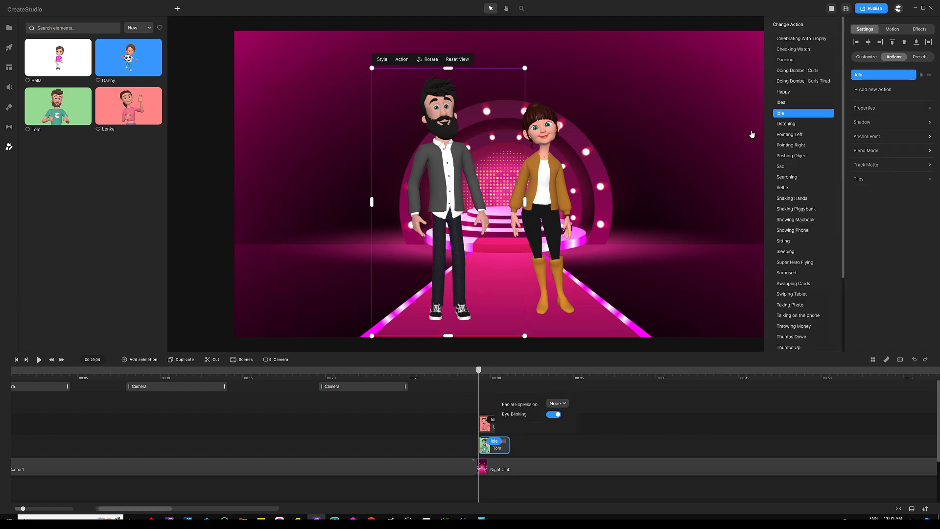
pyautogui.click(785, 61)
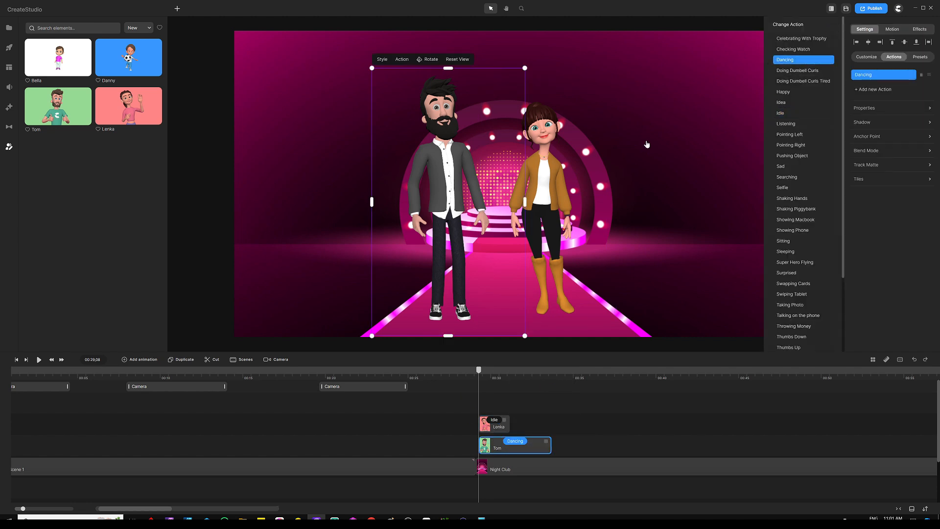
pyautogui.click(496, 423)
pyautogui.click(785, 60)
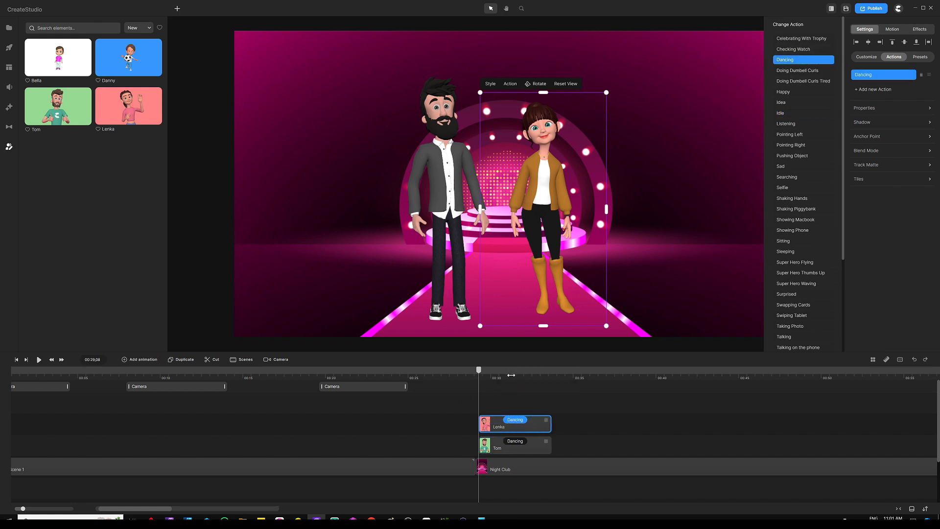
# Enable Disable Start for the Dancing actions of Lenka and Tom.
pyautogui.moveTo(512, 375); pyautogui.dragTo(480, 375)
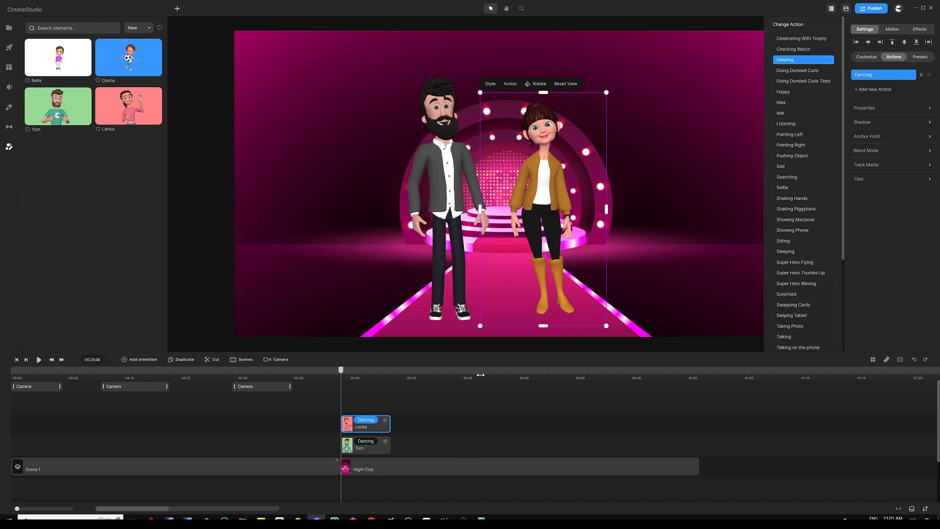
pyautogui.click(362, 423)
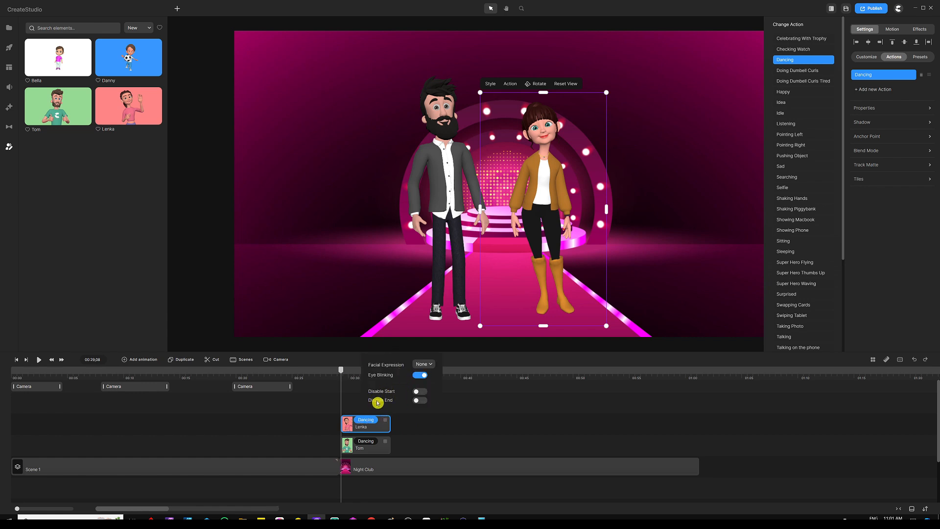
pyautogui.click(419, 392)
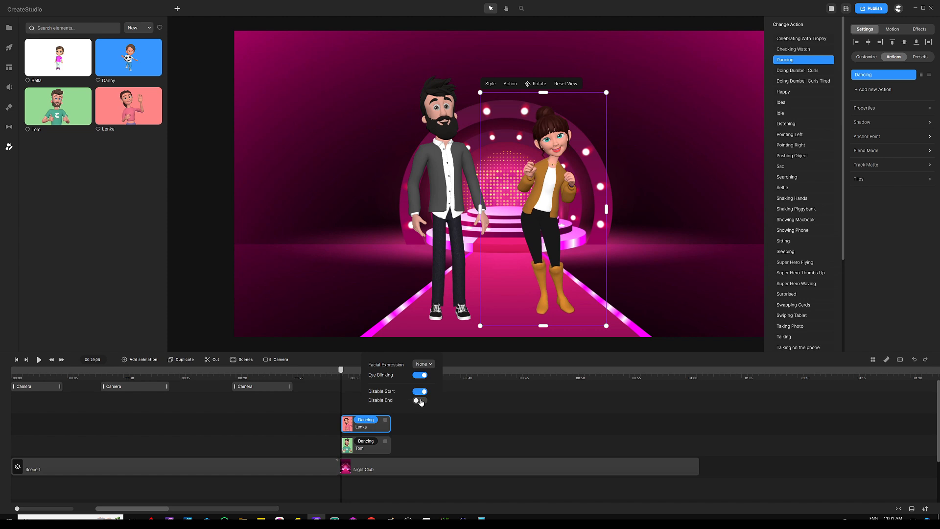
pyautogui.click(346, 394)
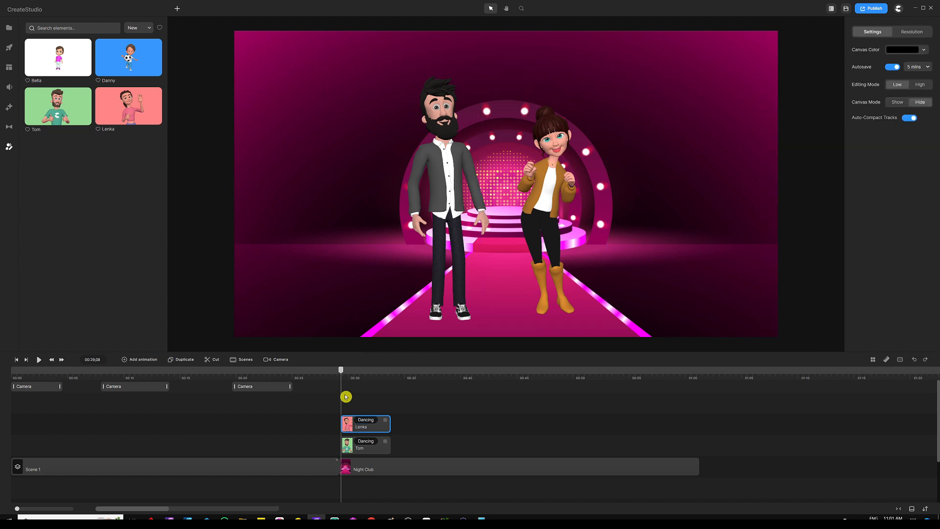
pyautogui.click(365, 445)
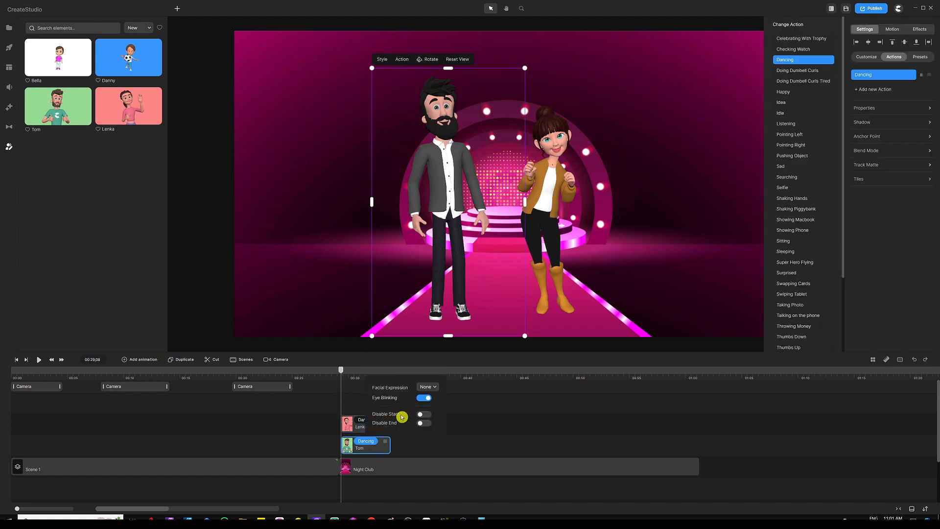
pyautogui.click(424, 415)
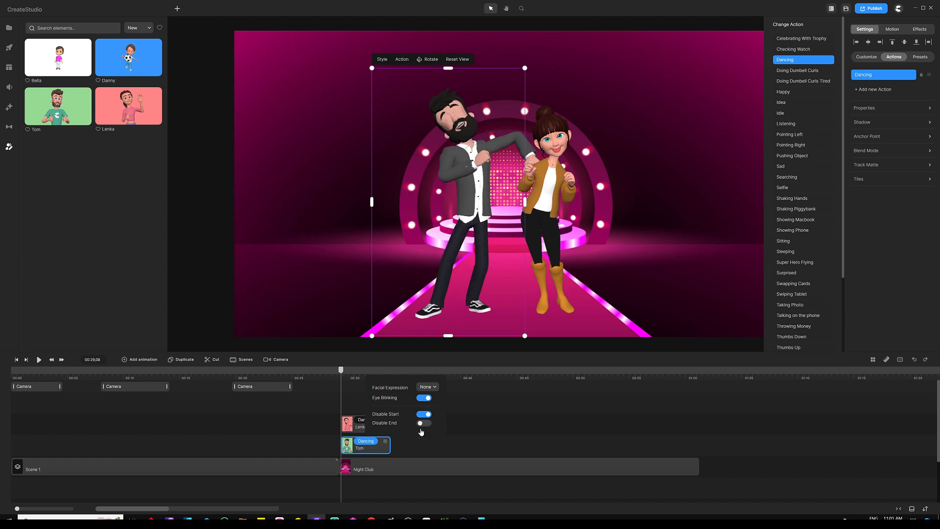
pyautogui.click(352, 400)
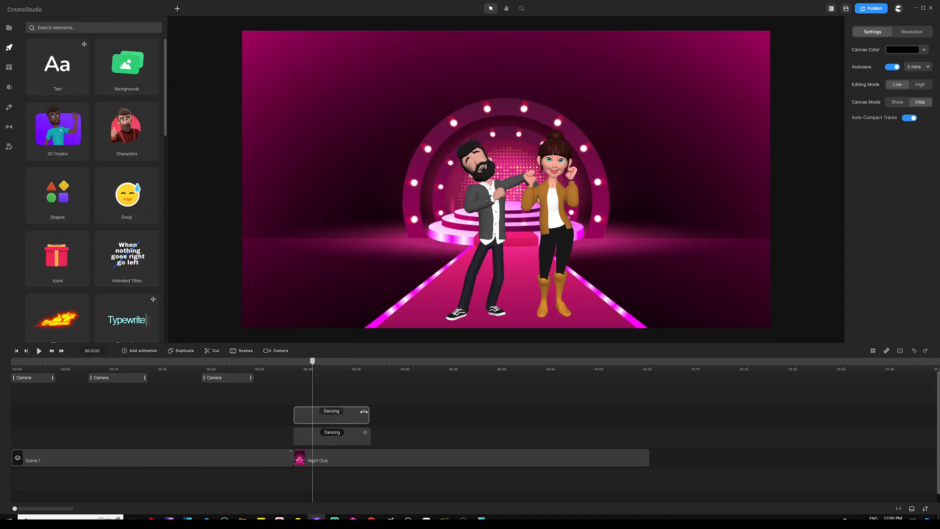
# Extend the Dancing actions of Lenka and Tom to about 01:05, near the end of the Night Club clip.
pyautogui.moveTo(364, 412); pyautogui.dragTo(640, 414)
pyautogui.moveTo(365, 433); pyautogui.dragTo(642, 429)
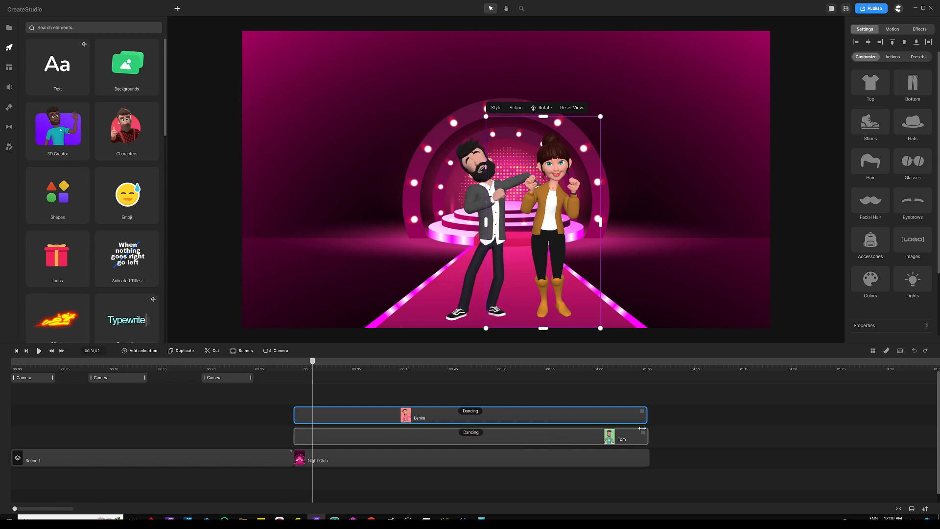
pyautogui.click(373, 393)
# Add a camera move at 00:28,24 near the end of Scene 1 and expand its frame to the full canvas.
pyautogui.click(240, 377)
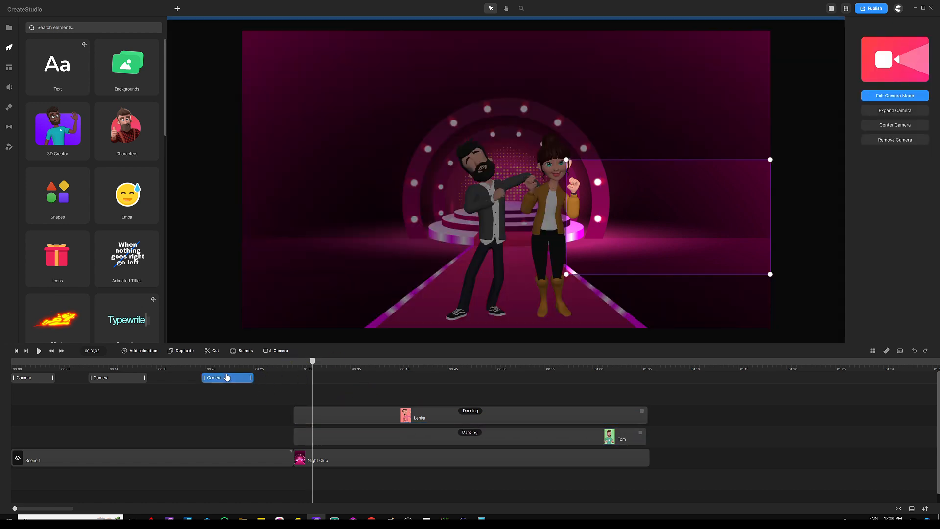
pyautogui.click(285, 364)
pyautogui.moveTo(284, 365); pyautogui.dragTo(282, 367)
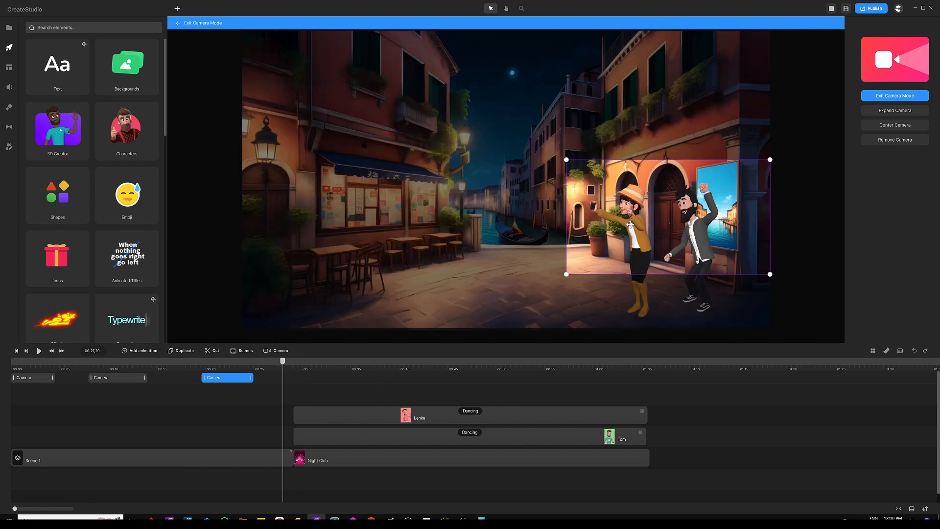
pyautogui.doubleClick(291, 376)
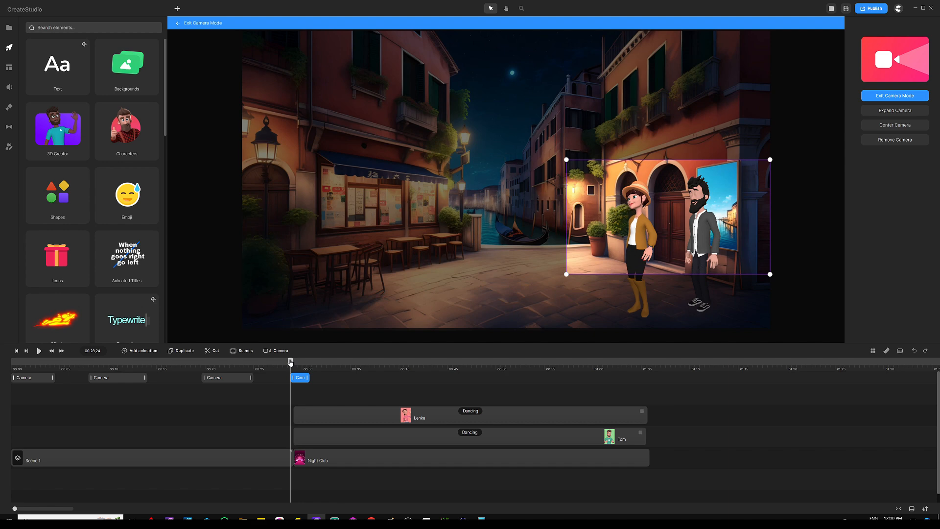
pyautogui.moveTo(291, 362); pyautogui.dragTo(316, 361)
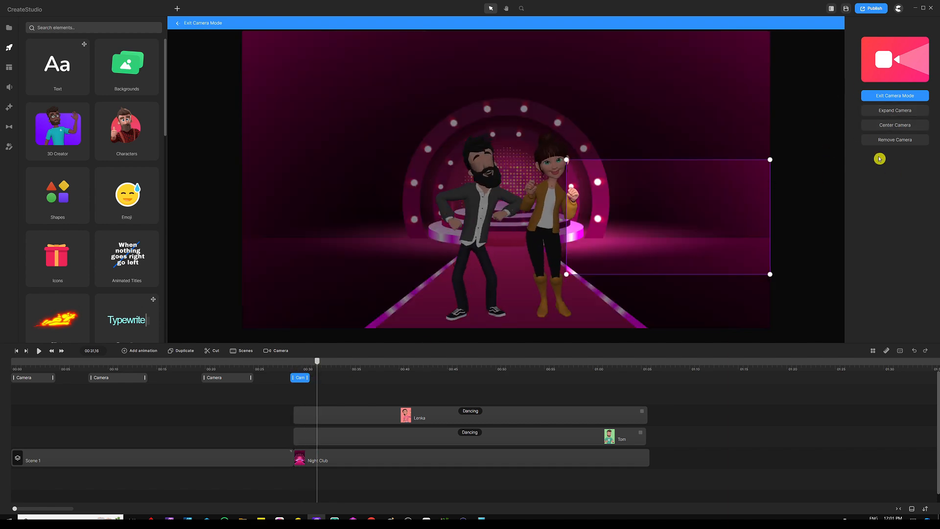
pyautogui.click(887, 111)
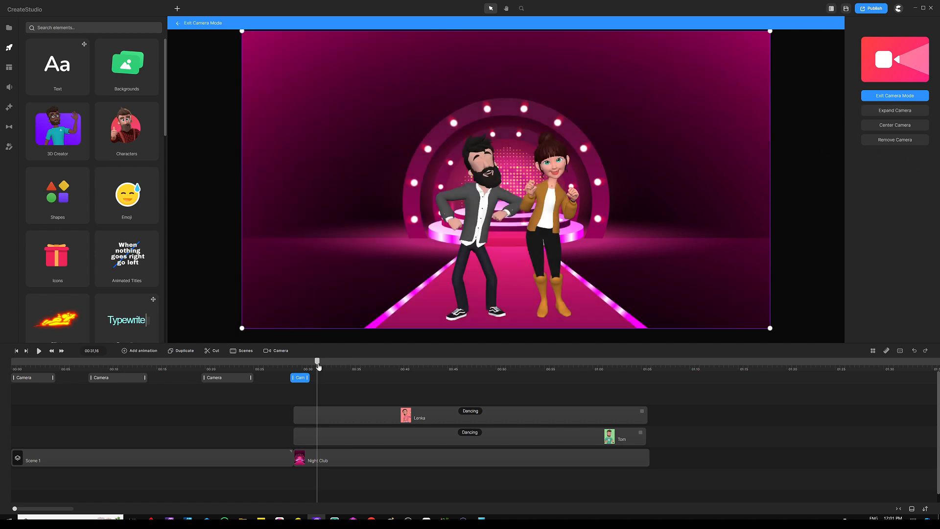
# Shorten the new camera move to its minimum length and place it just before the Night Club clip starts.
pyautogui.moveTo(319, 364); pyautogui.dragTo(313, 366)
pyautogui.scroll(5, 323, 369)
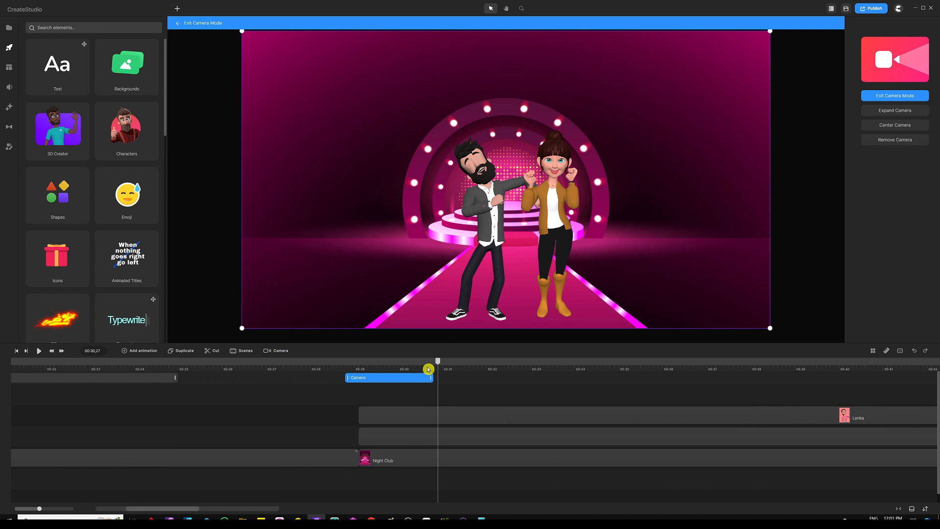
pyautogui.moveTo(431, 377); pyautogui.dragTo(360, 378)
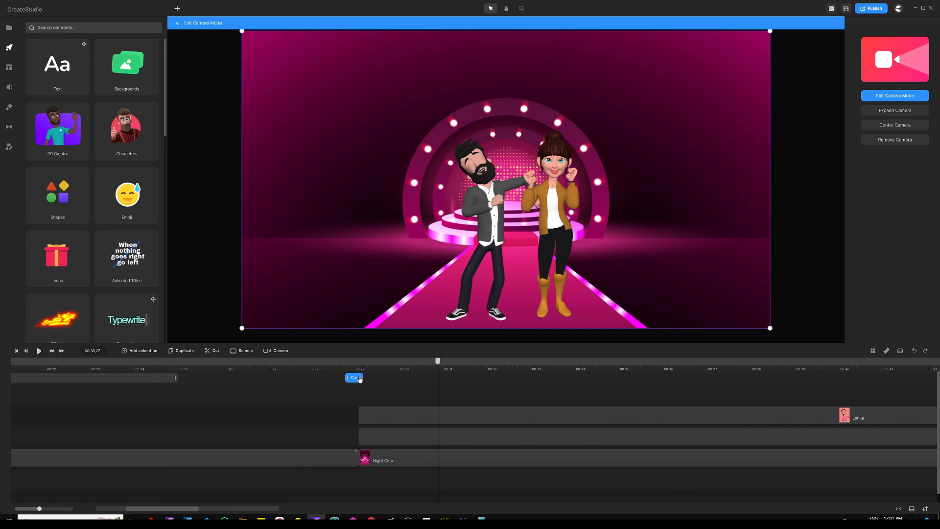
pyautogui.click(355, 366)
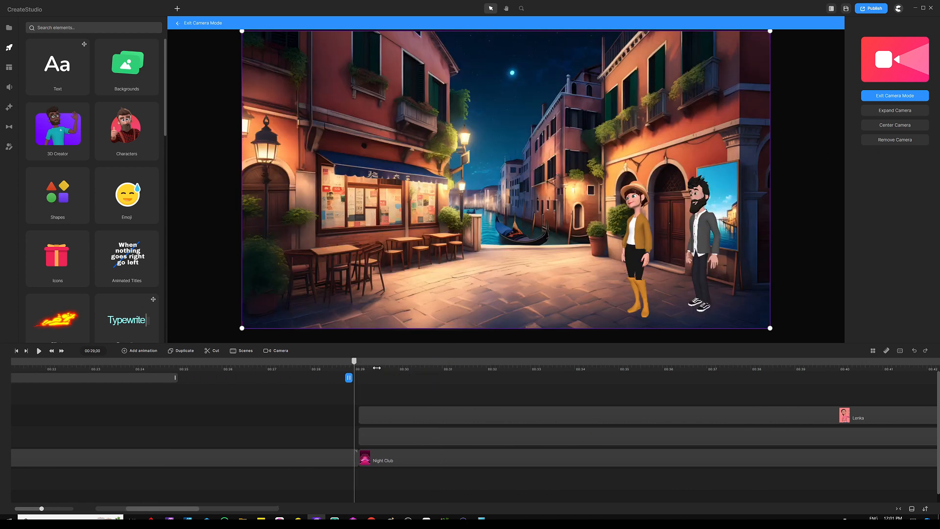
pyautogui.scroll(3, 377, 367)
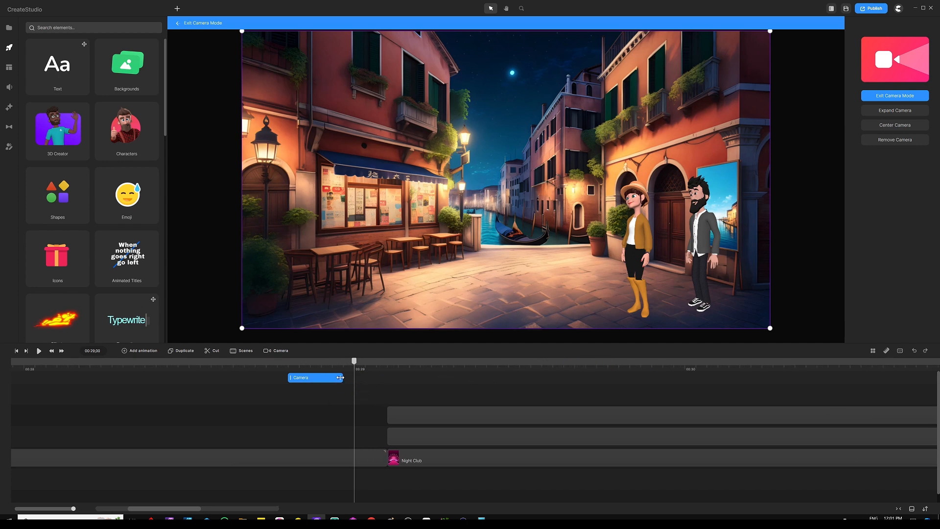
pyautogui.moveTo(340, 377); pyautogui.dragTo(290, 393)
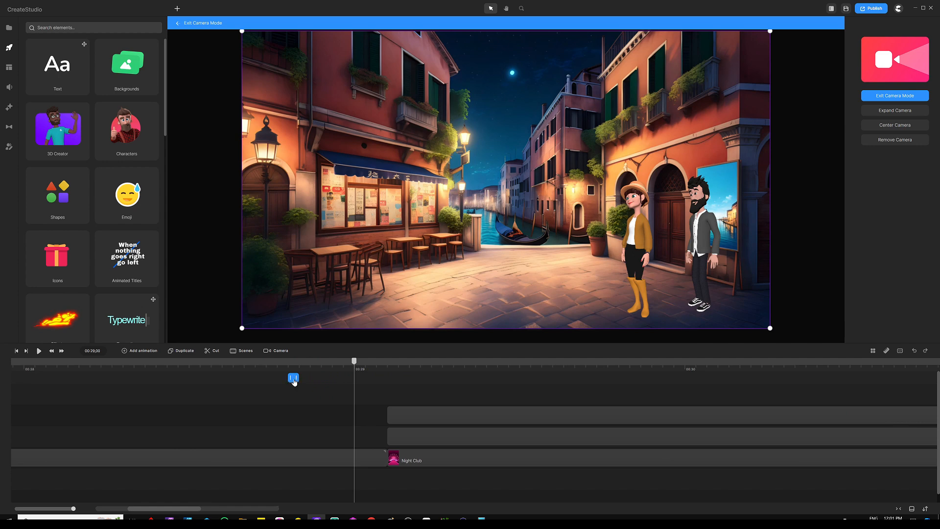
pyautogui.moveTo(294, 381); pyautogui.dragTo(396, 364)
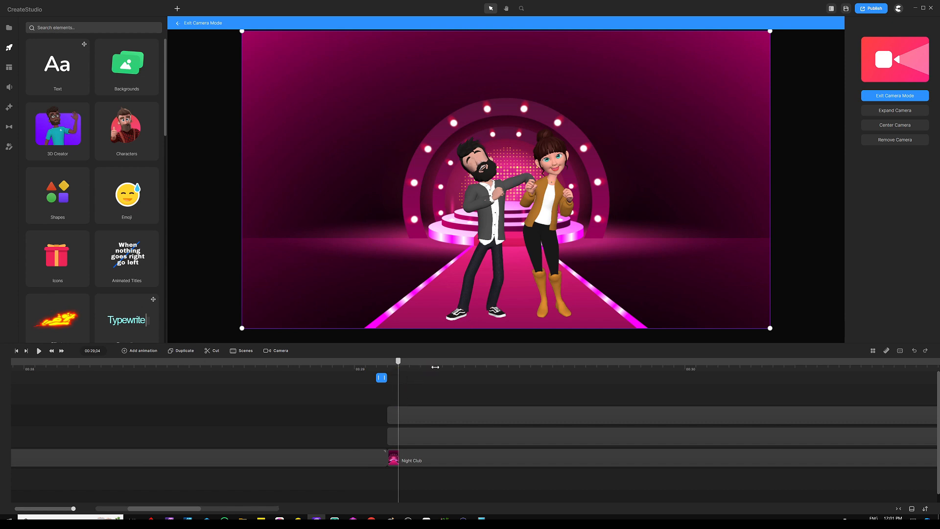
pyautogui.moveTo(435, 367); pyautogui.dragTo(135, 358)
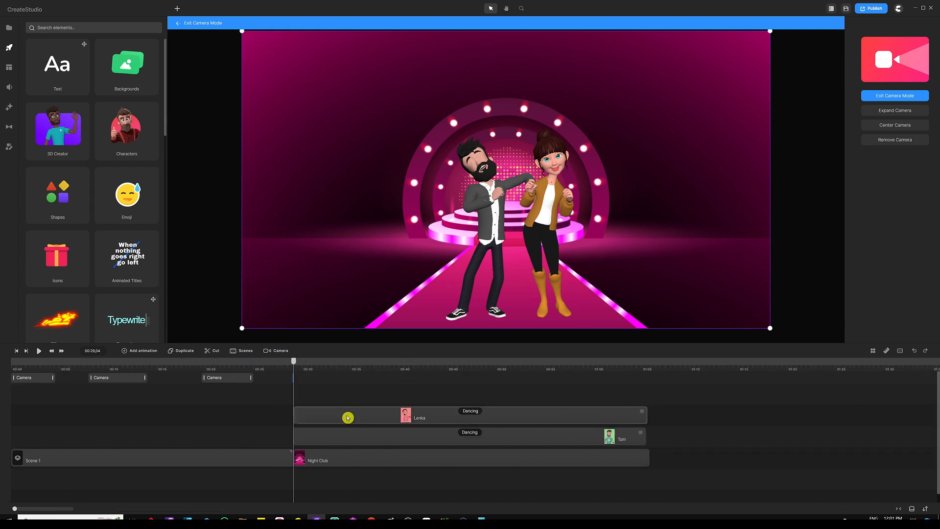
pyautogui.click(352, 385)
# Shrink Tom to roughly 40% of his size and place him on top of the round stage.
pyautogui.click(485, 168)
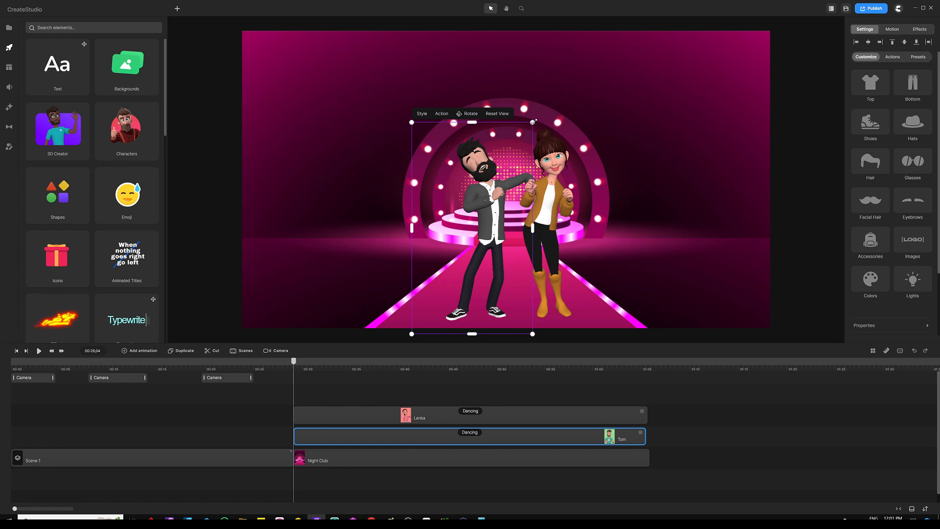
pyautogui.moveTo(533, 122); pyautogui.dragTo(459, 249)
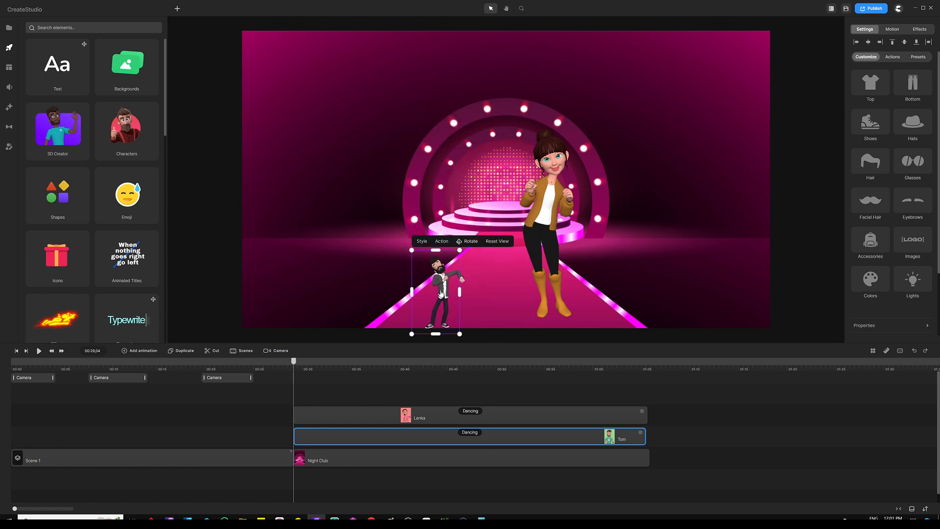
pyautogui.moveTo(440, 292); pyautogui.dragTo(491, 172)
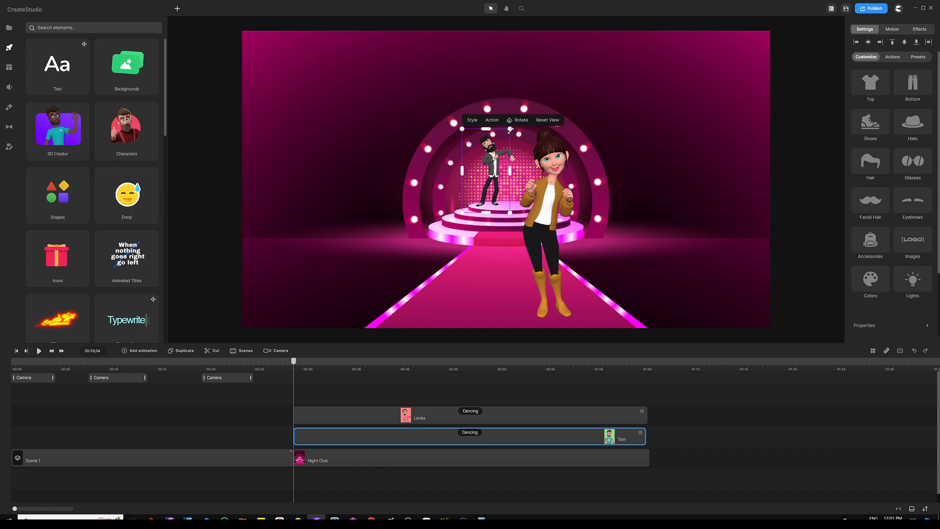
# Shrink Lenka to roughly Tom's height and place her beside him on top of the round stage.
pyautogui.click(560, 184)
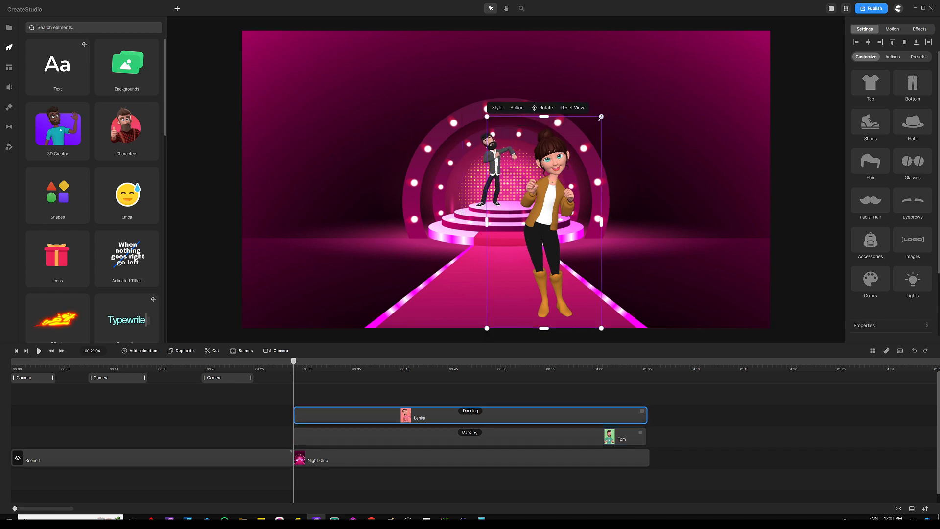
pyautogui.moveTo(601, 118); pyautogui.dragTo(536, 238)
pyautogui.moveTo(522, 297); pyautogui.dragTo(532, 182)
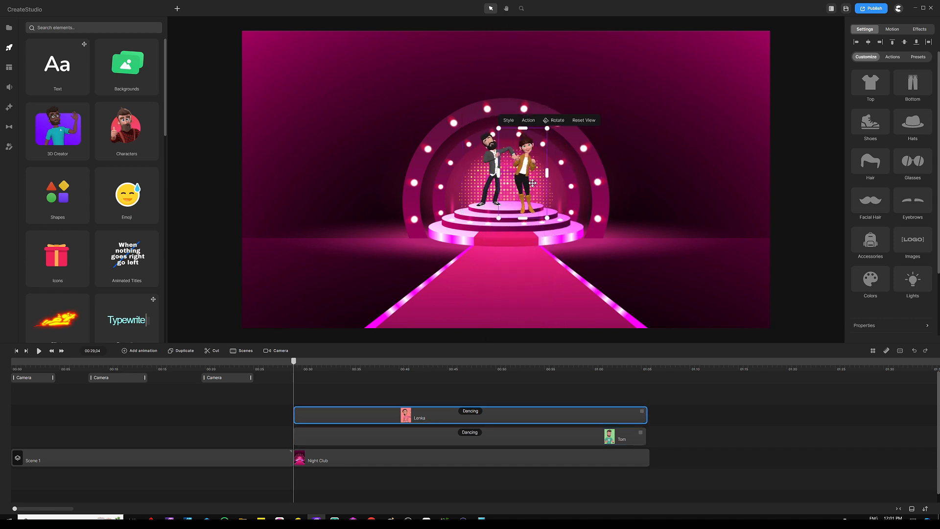
pyautogui.scroll(3, 532, 183)
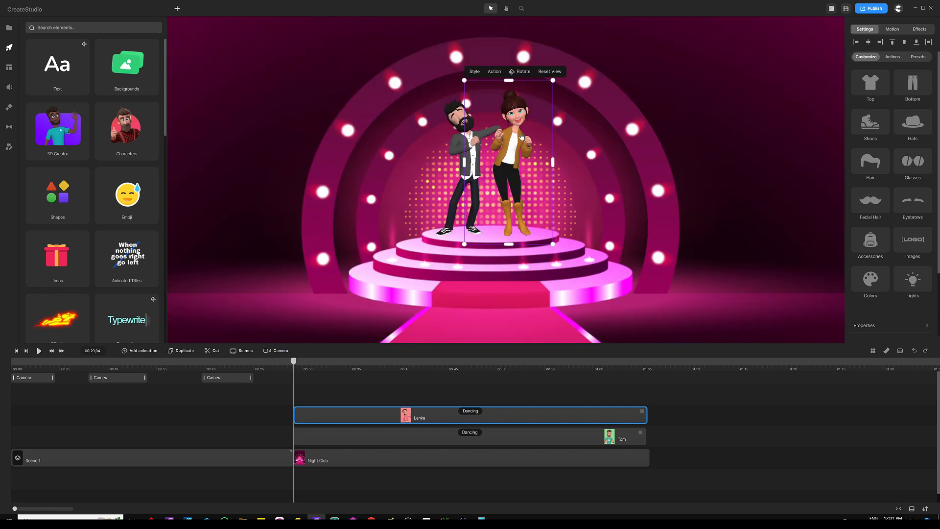
pyautogui.moveTo(553, 81); pyautogui.dragTo(550, 84)
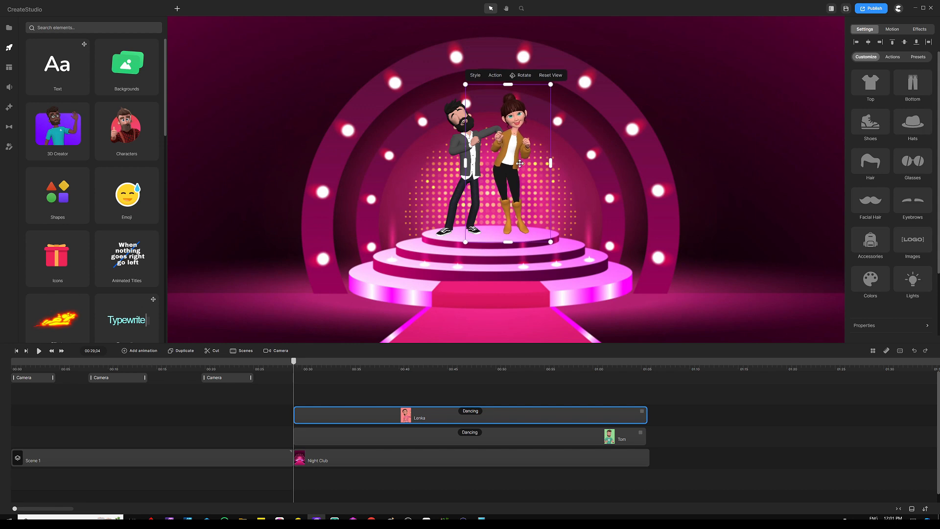
pyautogui.moveTo(519, 162); pyautogui.dragTo(520, 165)
pyautogui.click(377, 400)
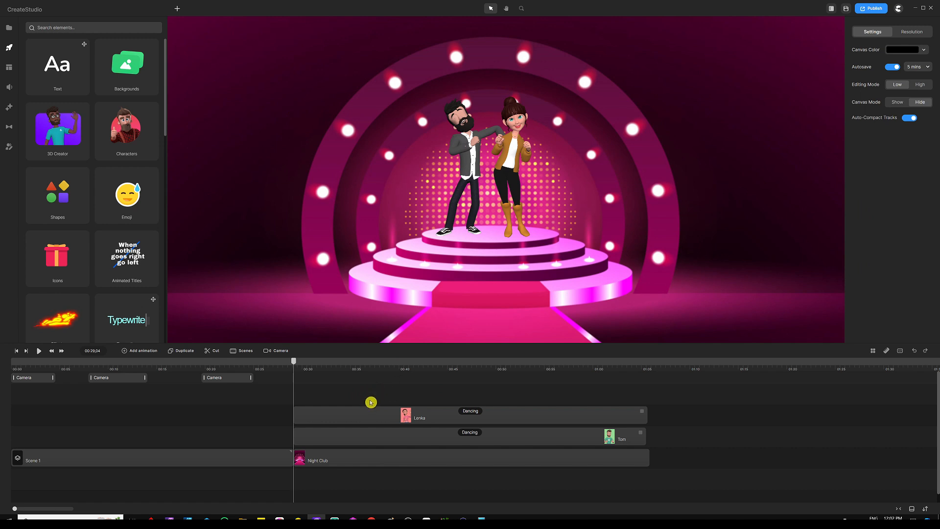
# Split Lenka's Dancing clip into three segments at about 00:37 and just before 00:50.
pyautogui.moveTo(295, 364); pyautogui.dragTo(375, 365)
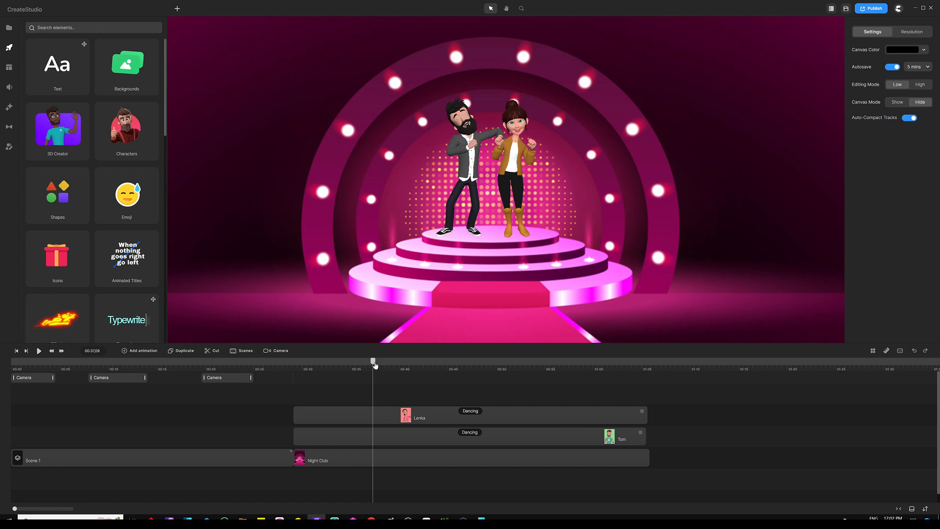
pyautogui.click(388, 416)
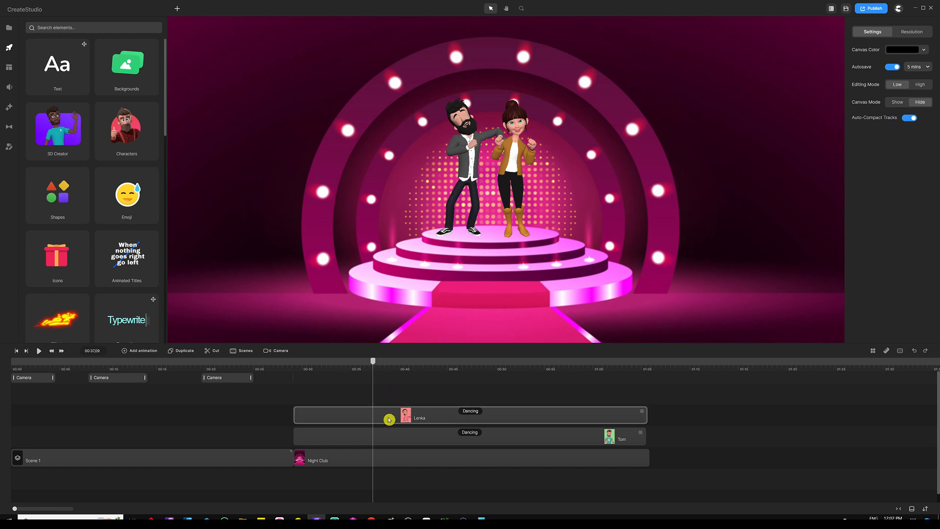
pyautogui.click(214, 351)
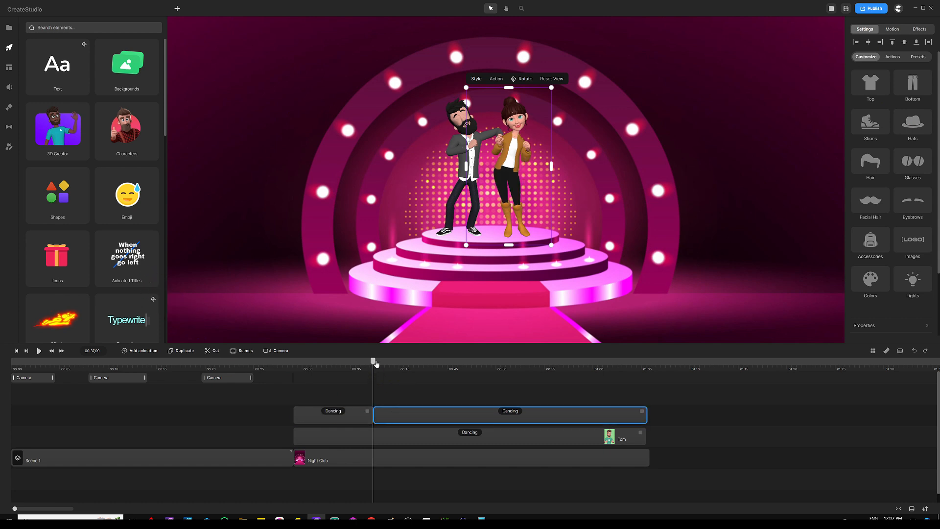
pyautogui.moveTo(376, 363); pyautogui.dragTo(495, 367)
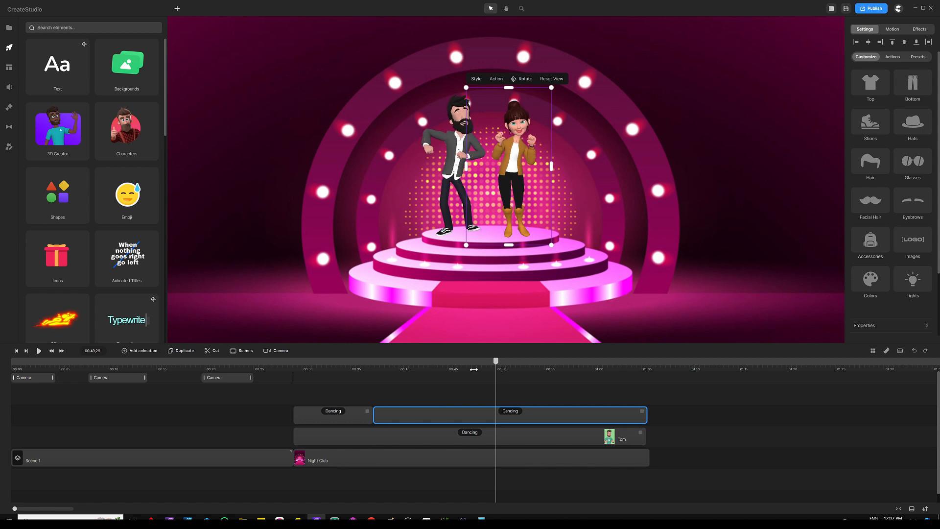
pyautogui.click(219, 353)
pyautogui.click(468, 392)
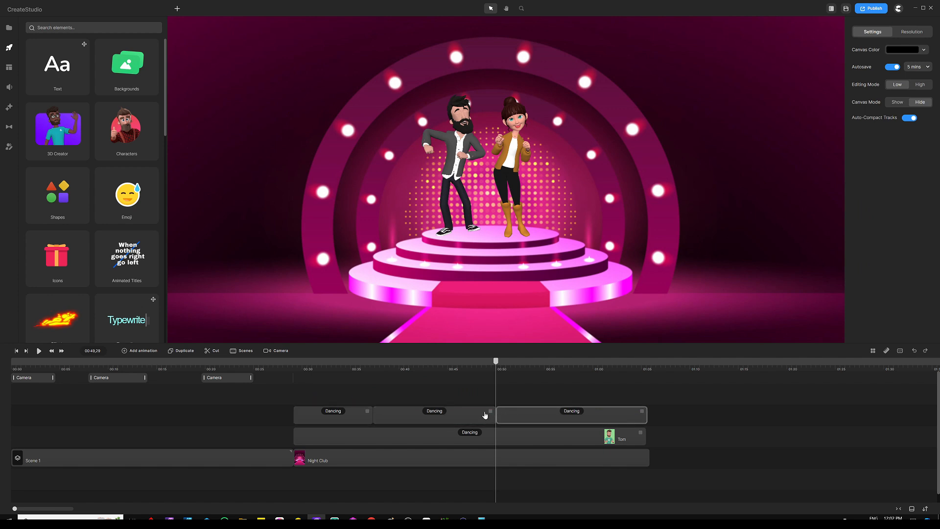
# Move the Night Club clip down one track and place Lenka's middle Dancing segment between it and Tom's clip.
pyautogui.click(430, 415)
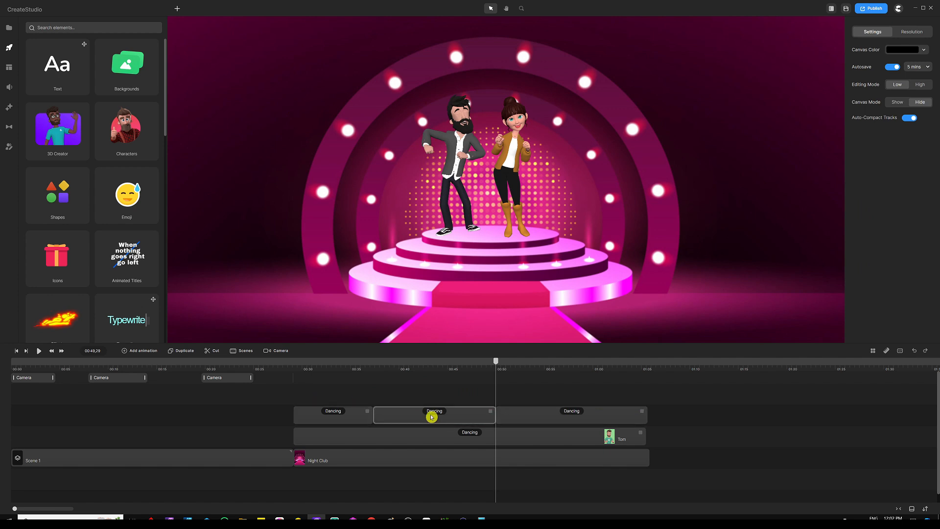
pyautogui.click(393, 398)
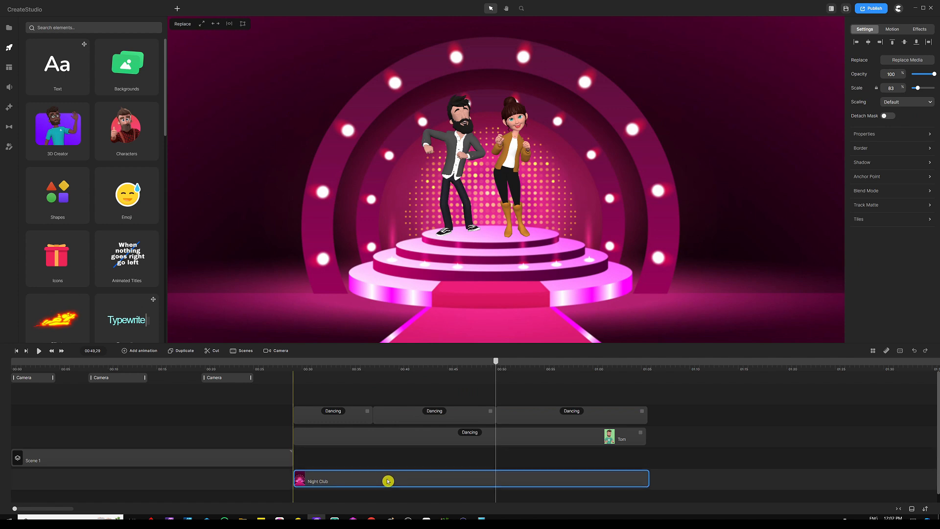
pyautogui.click(386, 460)
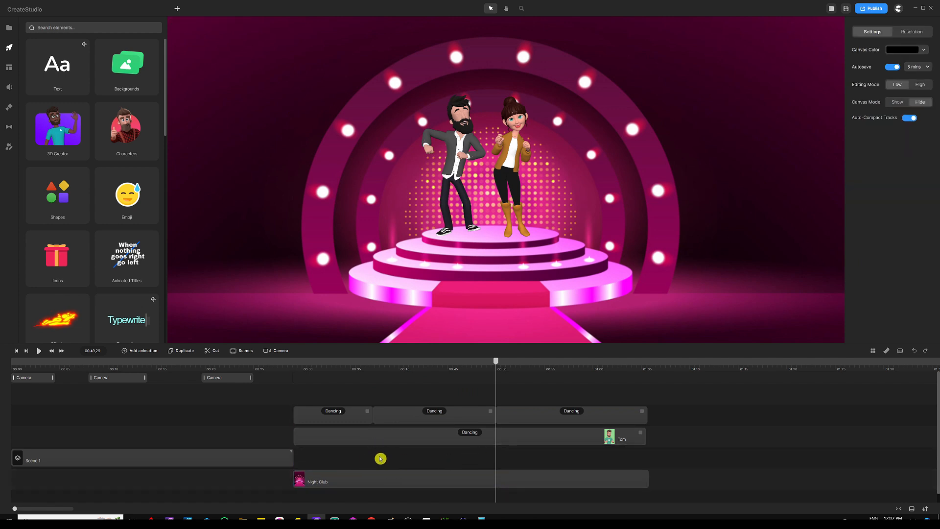
pyautogui.moveTo(402, 419); pyautogui.dragTo(401, 457)
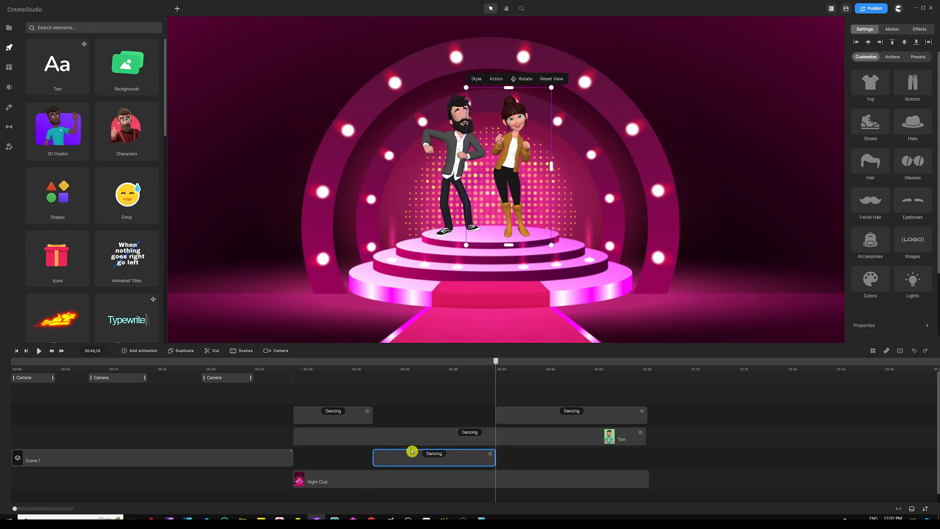
pyautogui.click(443, 393)
# Go to about 00:31,25 and shift Tom sideways to the stage center, close to Lenka.
pyautogui.moveTo(496, 362); pyautogui.dragTo(309, 367)
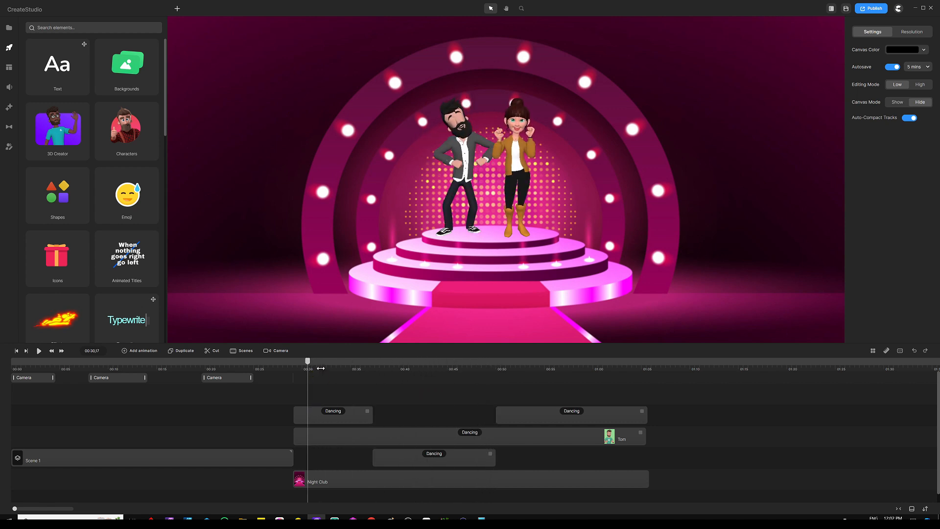
pyautogui.scroll(3, 320, 368)
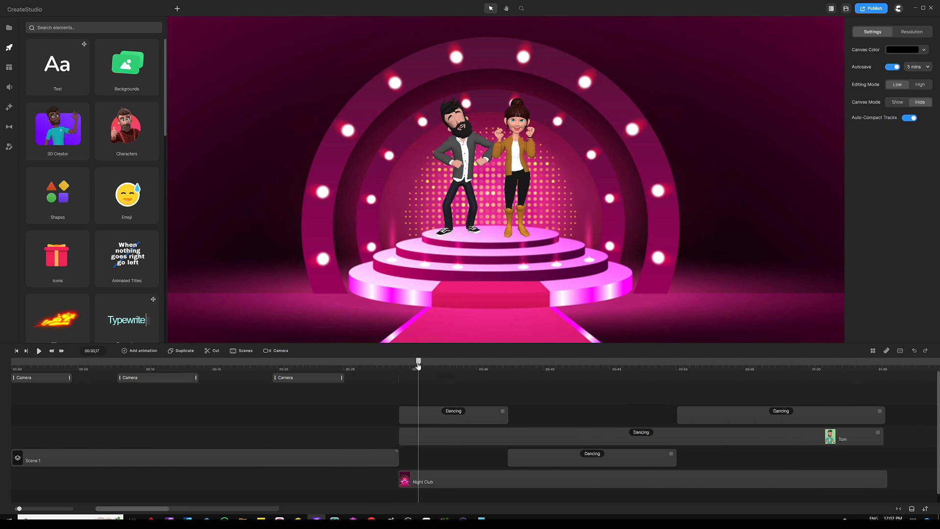
pyautogui.moveTo(418, 365)
pyautogui.mouseDown()
pyautogui.moveTo(447, 365)
pyautogui.moveTo(436, 366)
pyautogui.mouseUp()
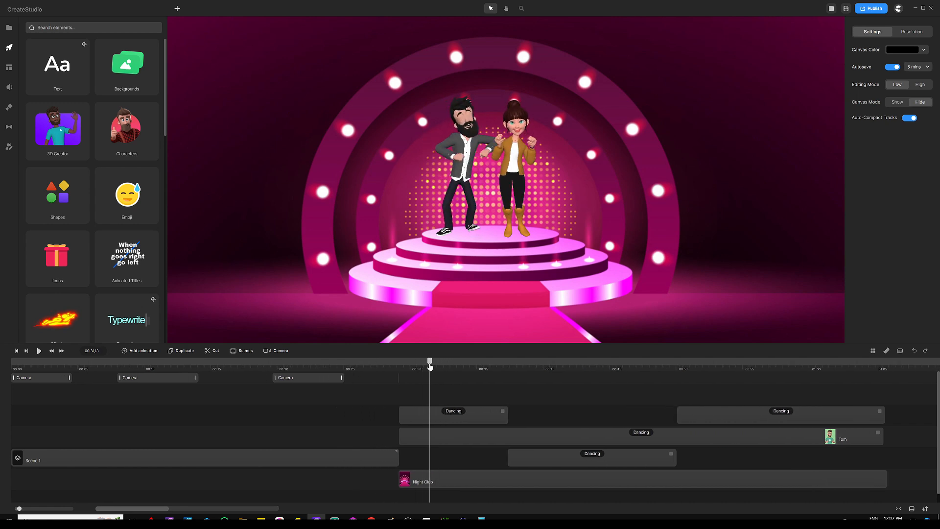
pyautogui.click(478, 133)
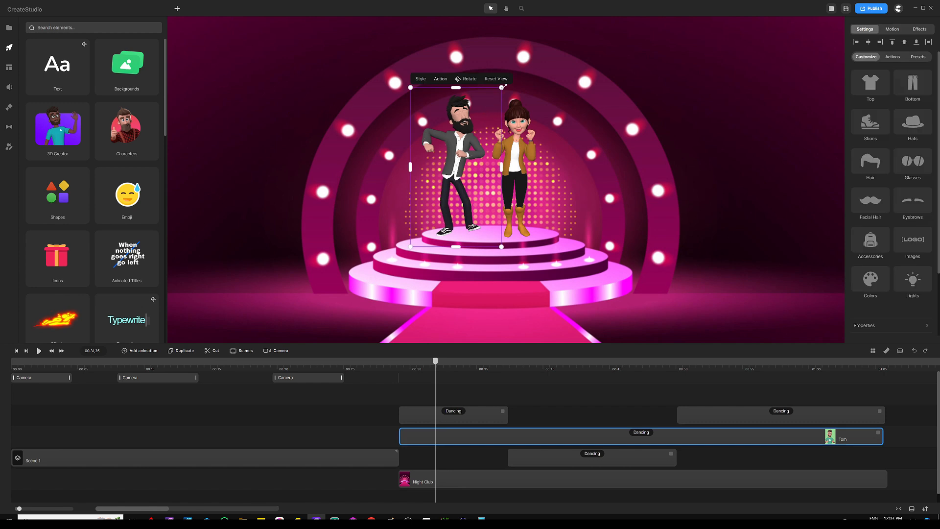
pyautogui.click(465, 80)
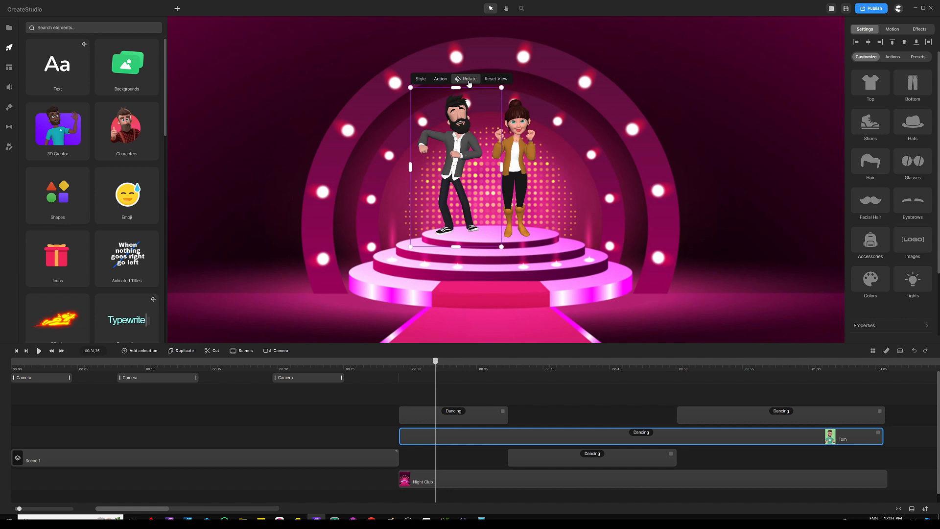
pyautogui.moveTo(461, 168); pyautogui.dragTo(491, 166)
# Turn Lenka around in her first Dancing segment so her back faces the viewer, and align her feet on the stage.
pyautogui.click(522, 156)
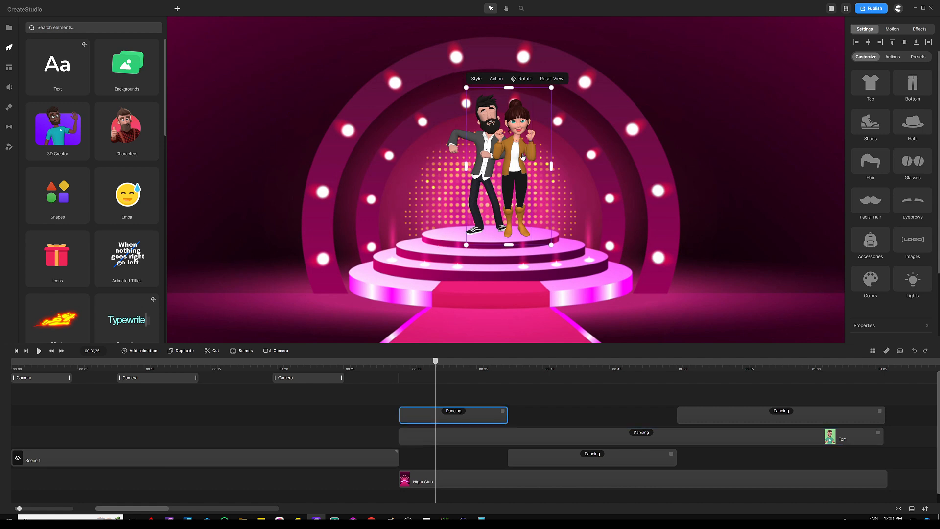
pyautogui.click(527, 82)
pyautogui.moveTo(523, 167); pyautogui.dragTo(366, 163)
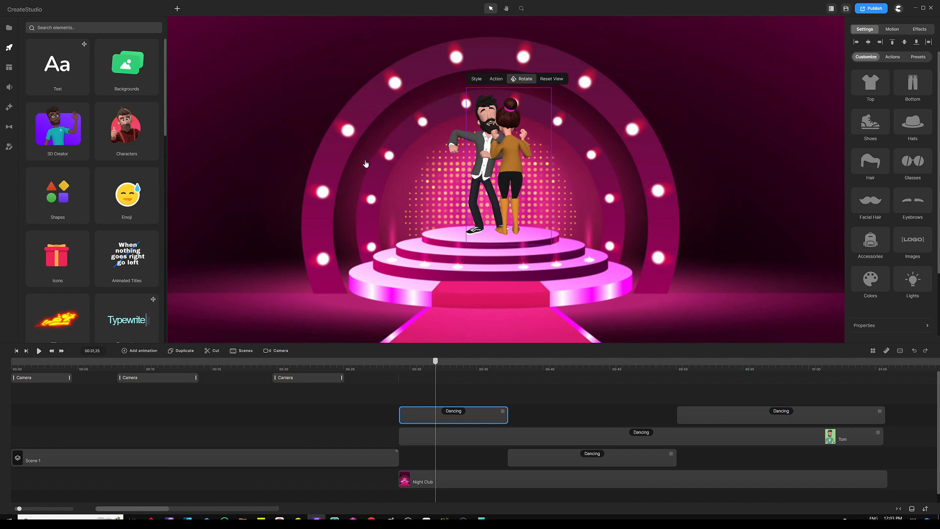
pyautogui.click(524, 79)
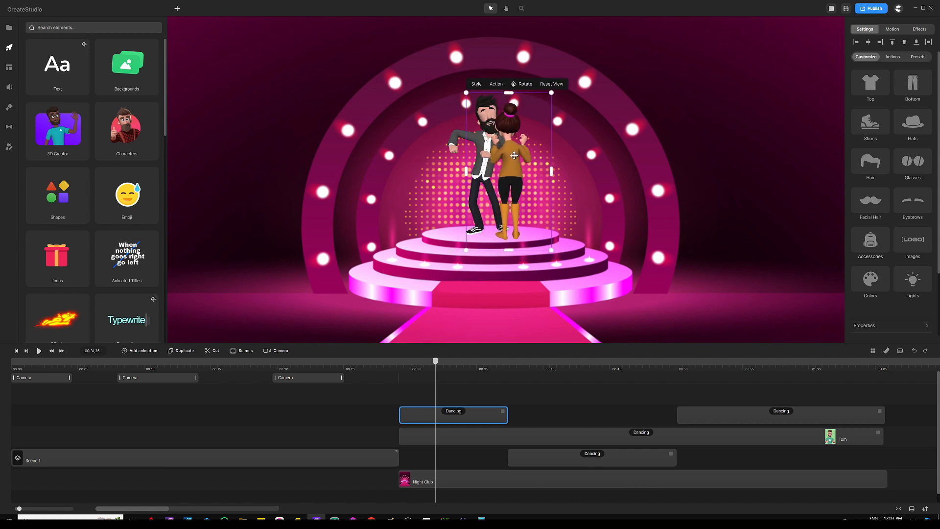
pyautogui.moveTo(514, 156); pyautogui.dragTo(518, 167)
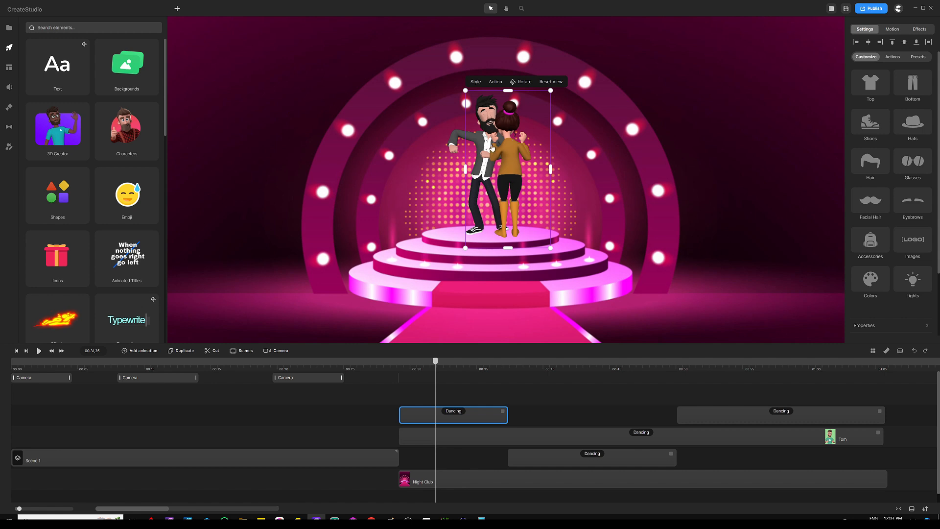
pyautogui.click(463, 388)
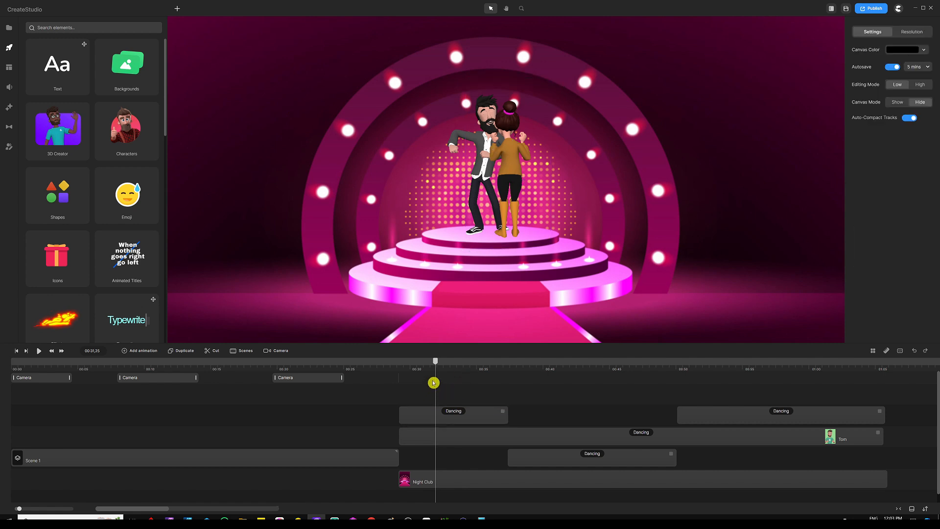
# Add a Position animation to Lenka's first Dancing segment at 00:35,01.
pyautogui.moveTo(437, 362); pyautogui.dragTo(466, 362)
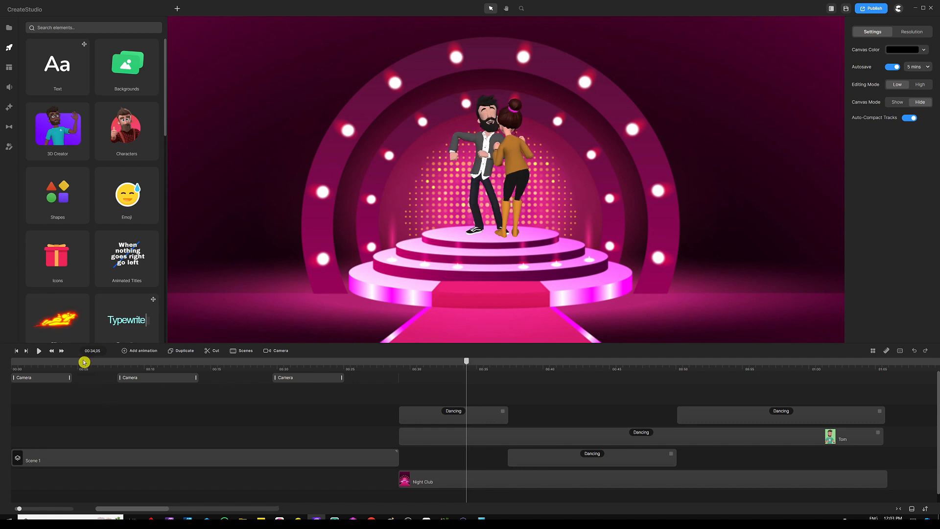
pyautogui.moveTo(466, 361); pyautogui.dragTo(480, 364)
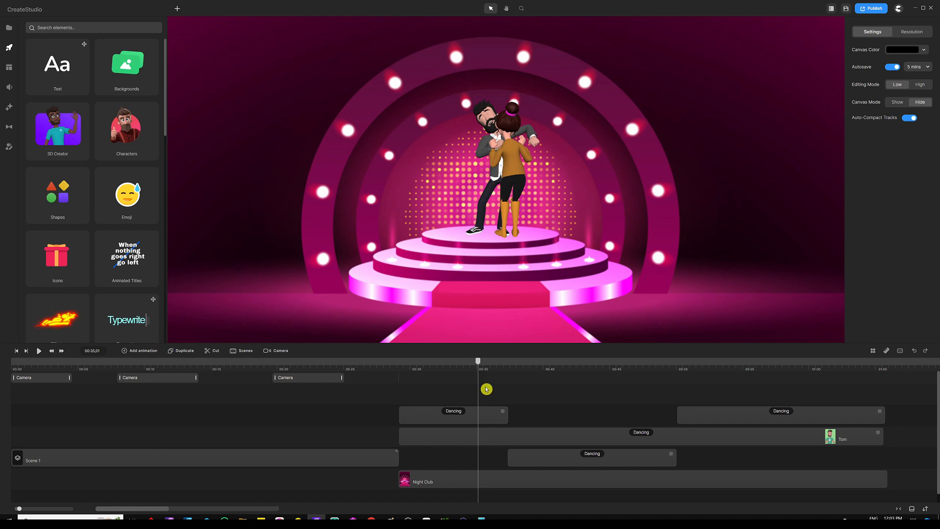
pyautogui.click(495, 420)
pyautogui.click(137, 352)
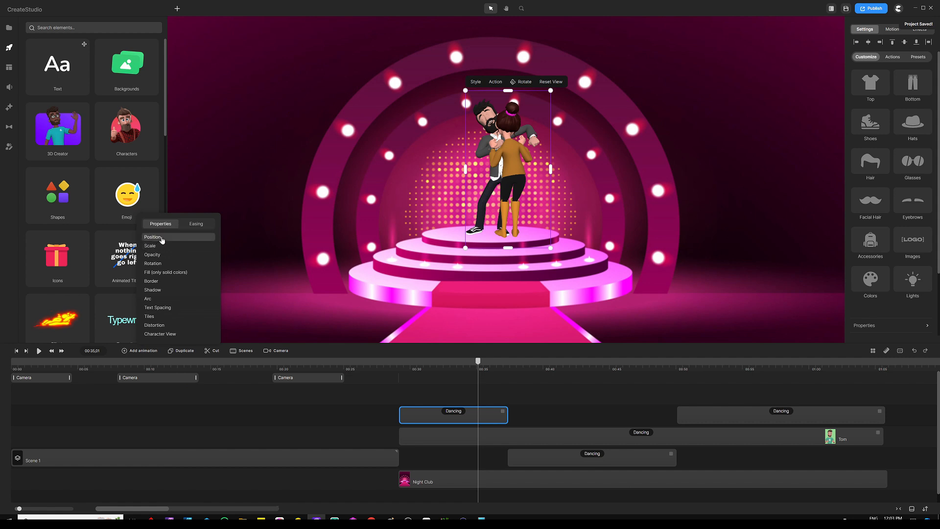
pyautogui.click(196, 225)
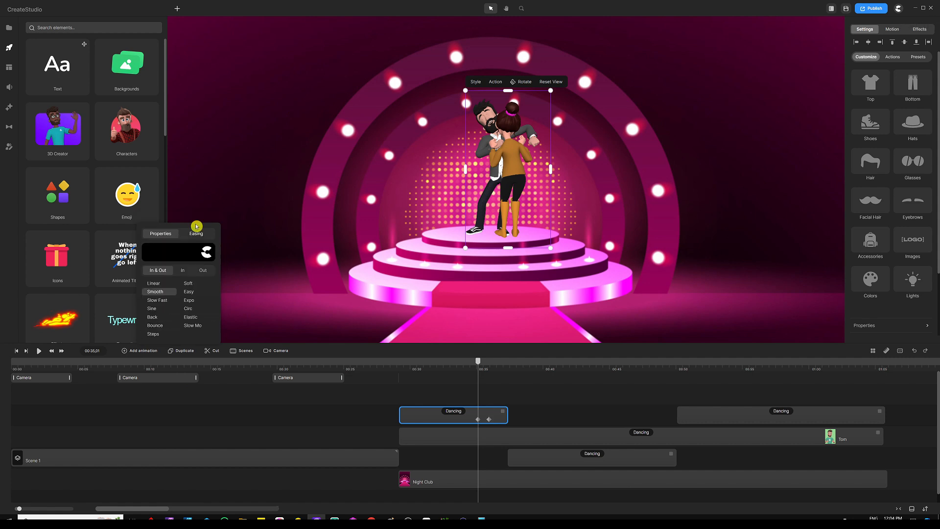
pyautogui.click(460, 388)
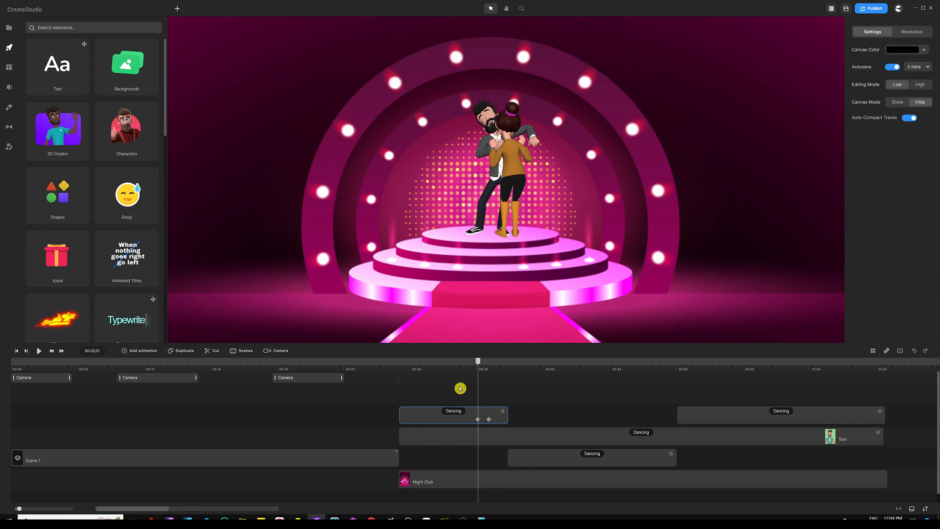
# Shorten Lenka's new animation by bringing its end keyframe to 00:35,08, and select that keyframe.
pyautogui.scroll(4, 497, 366)
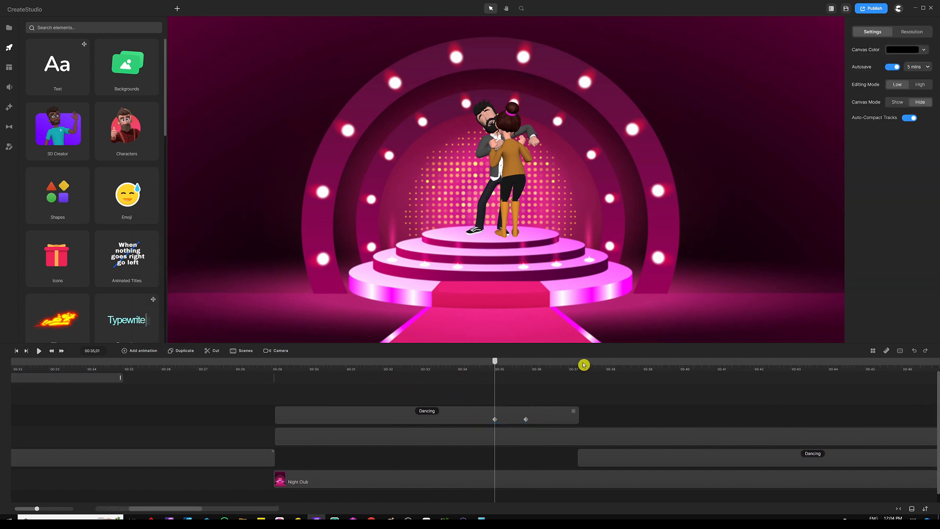
pyautogui.click(521, 424)
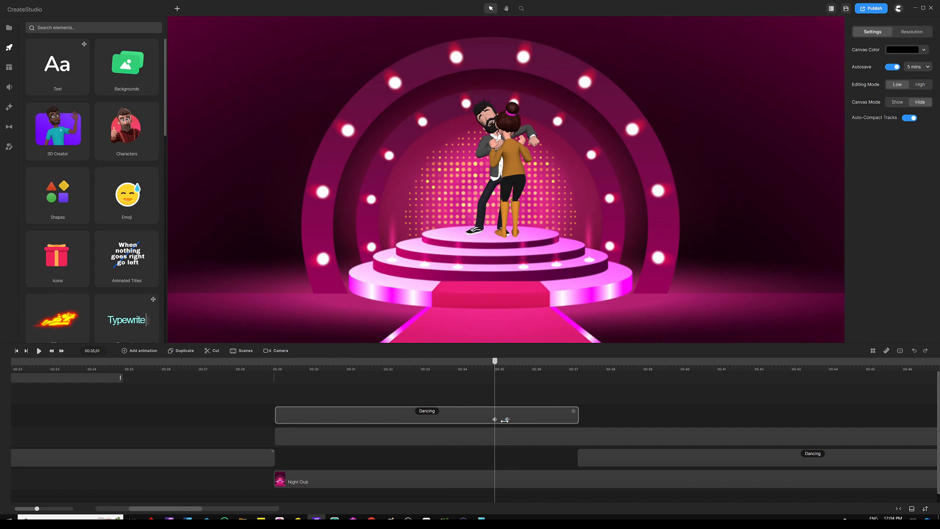
pyautogui.click(503, 420)
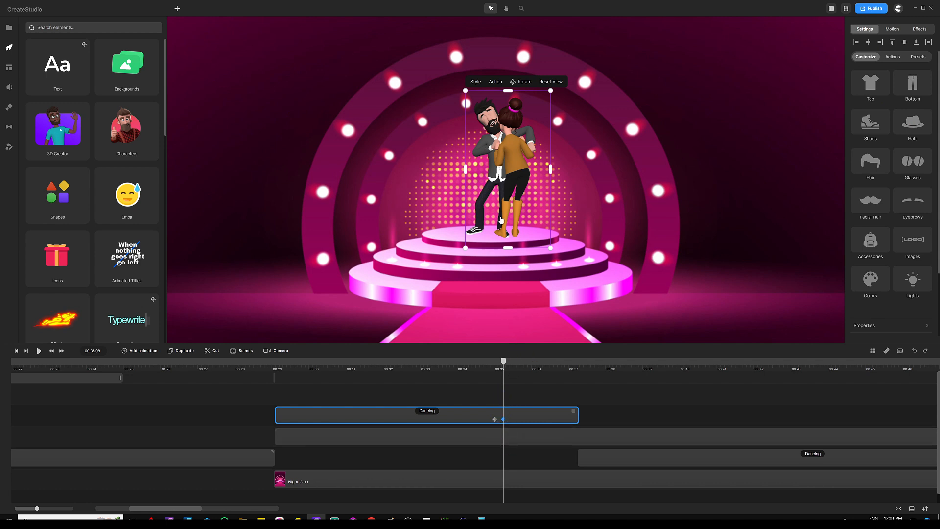
# At the end keyframe, rotate Lenka to face Tom and move her across to the left of him on the stage.
pyautogui.click(523, 86)
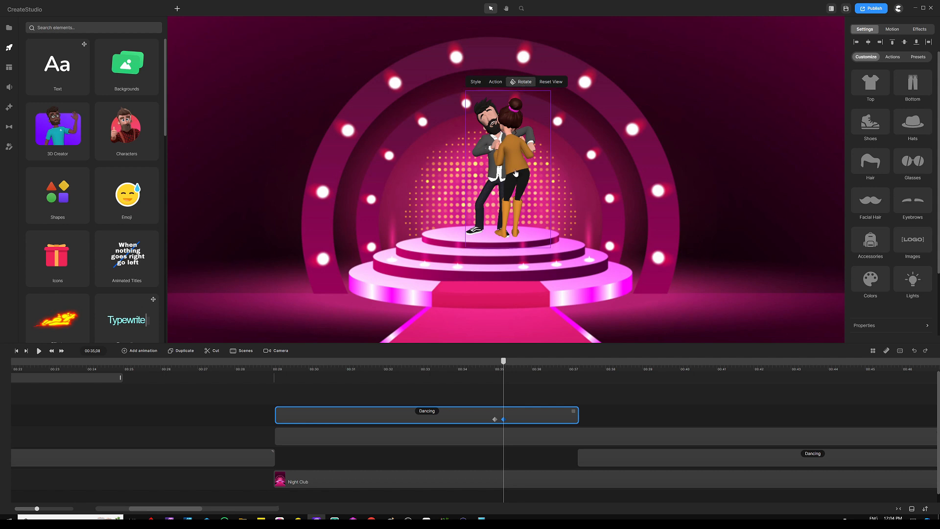
pyautogui.moveTo(515, 173); pyautogui.dragTo(439, 170)
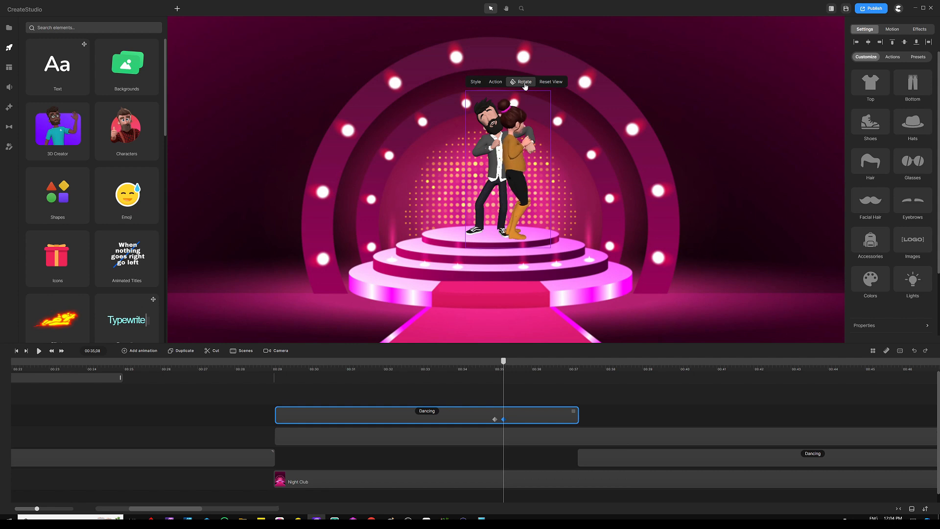
pyautogui.click(525, 86)
pyautogui.moveTo(512, 188); pyautogui.dragTo(454, 184)
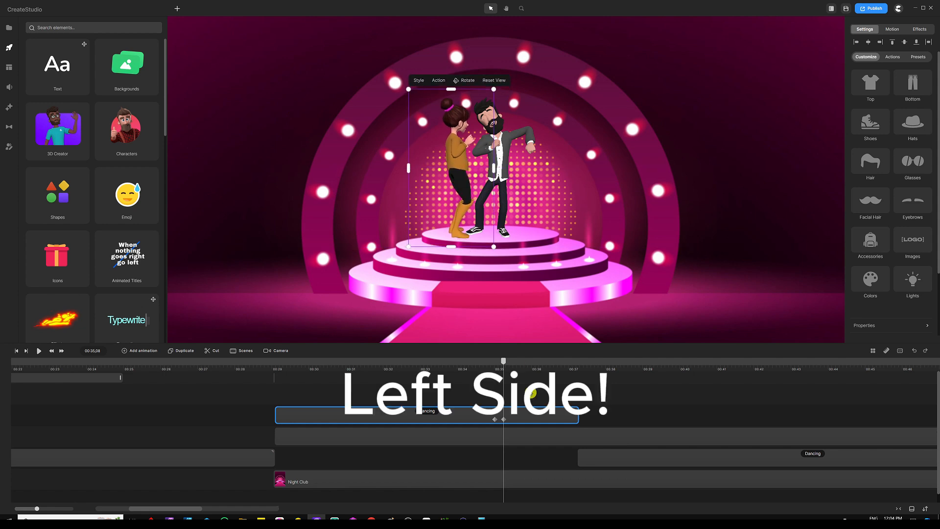
# Play back Lenka's move to the left of Tom, starting from 00:34,20.
pyautogui.moveTo(502, 363); pyautogui.dragTo(488, 366)
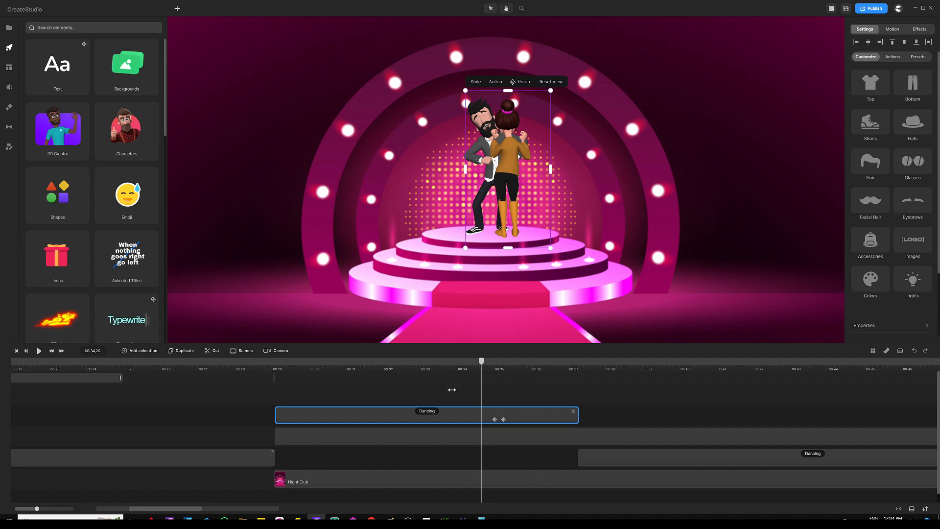
pyautogui.press('space')
pyautogui.press('space')
# Add an animation to Tom's Dancing clip at 00:35,01, with Linear easing and the Position and Character View properties.
pyautogui.moveTo(516, 362); pyautogui.dragTo(495, 365)
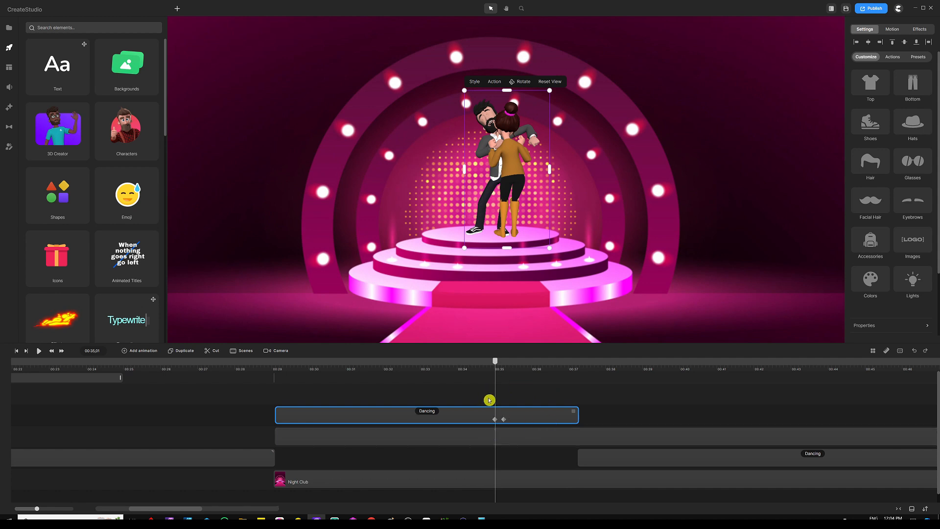
pyautogui.click(510, 443)
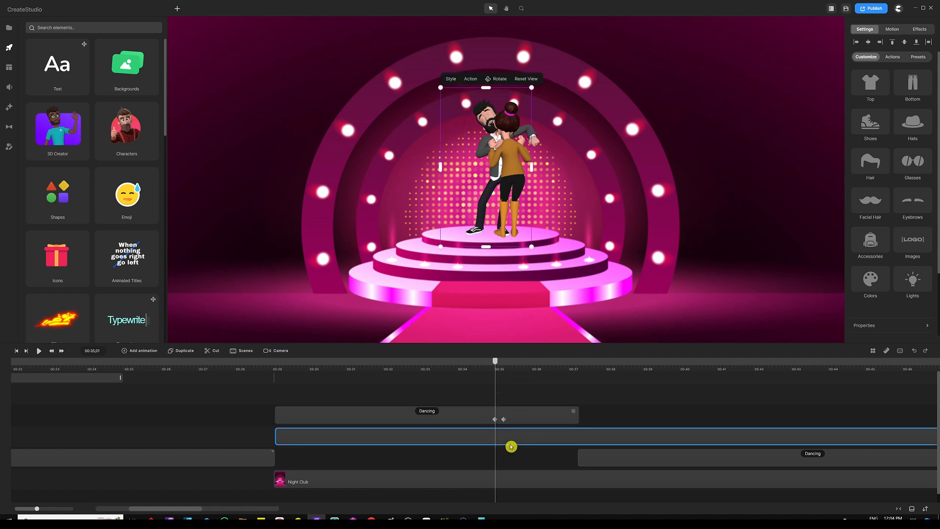
pyautogui.click(145, 352)
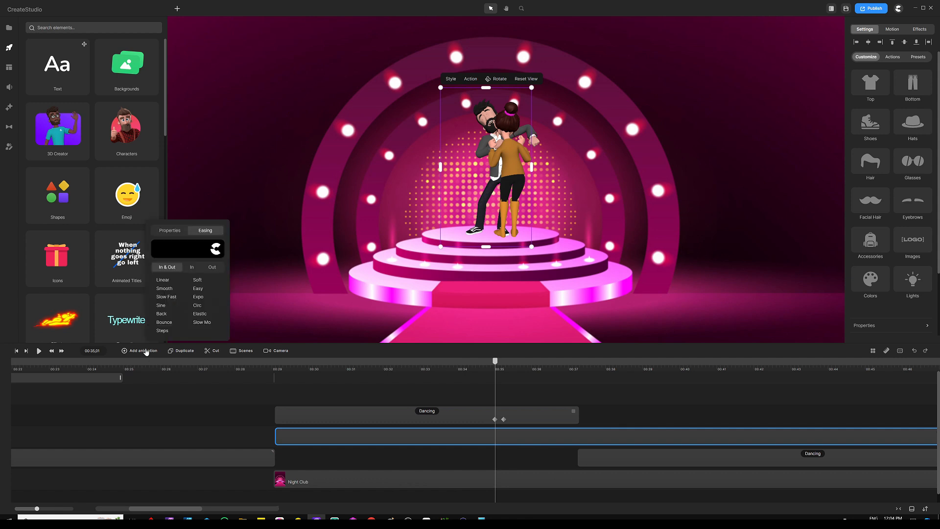
pyautogui.click(163, 284)
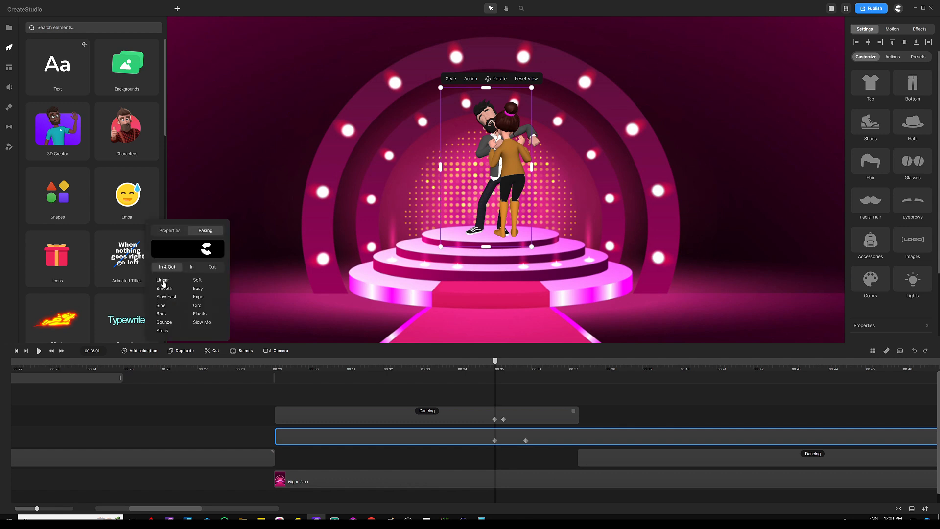
pyautogui.click(169, 230)
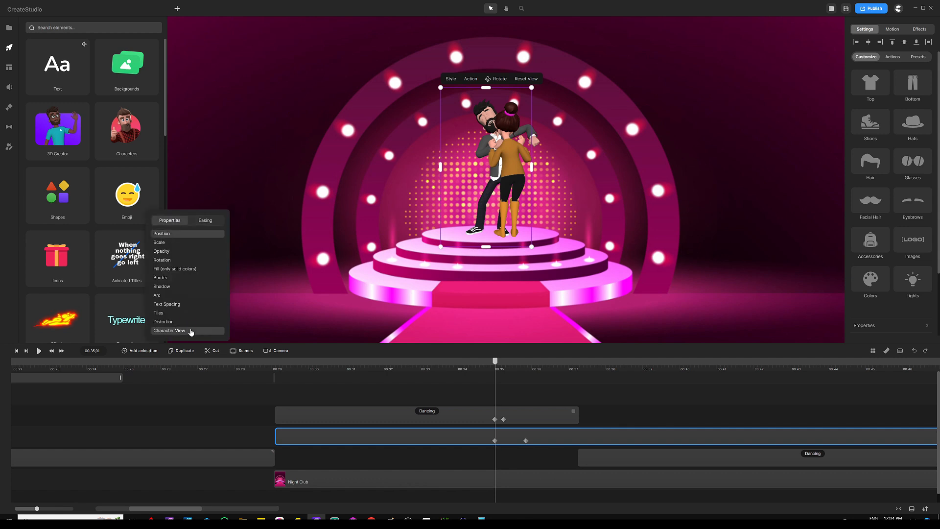
pyautogui.click(450, 396)
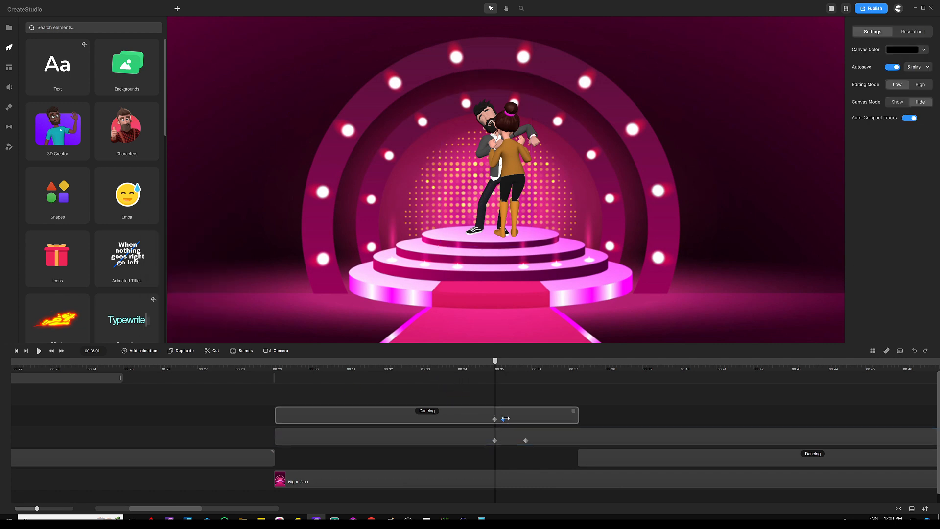
# Shorten Tom's new animation by bringing its end keyframe to 00:35,08 under Lenka's end keyframe, and select that keyframe.
pyautogui.click(525, 441)
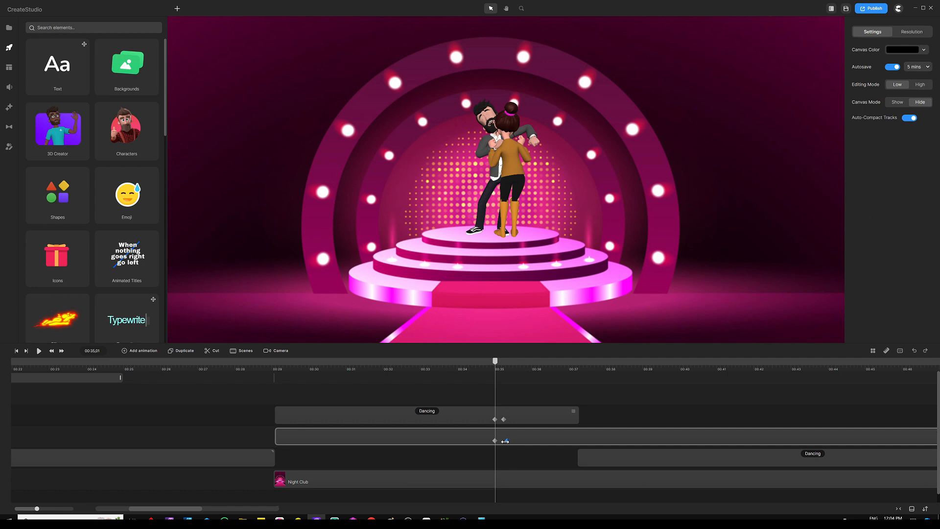
pyautogui.click(503, 442)
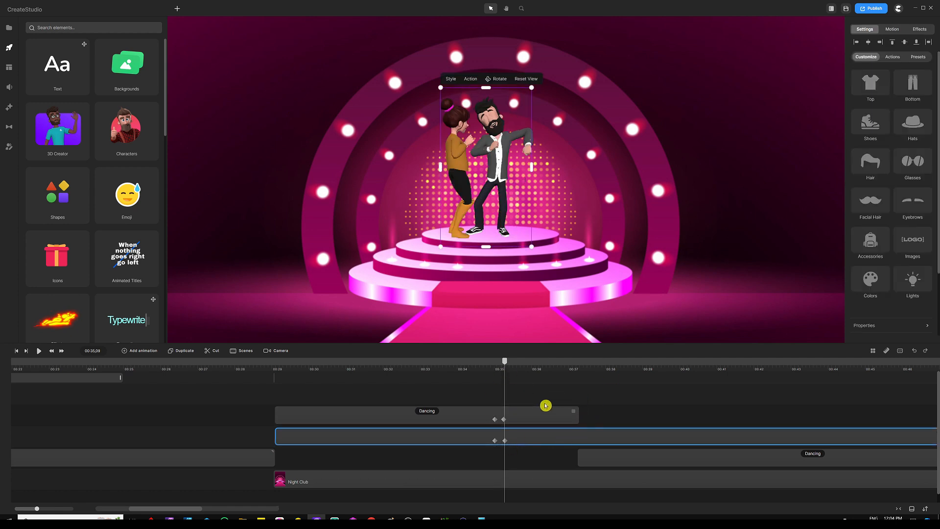
pyautogui.click(505, 441)
pyautogui.click(505, 441)
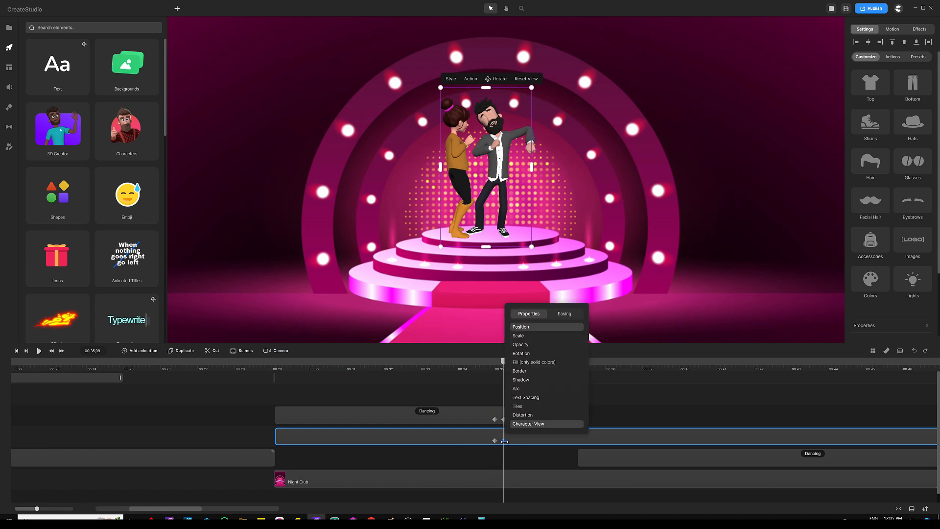
pyautogui.scroll(1, 505, 441)
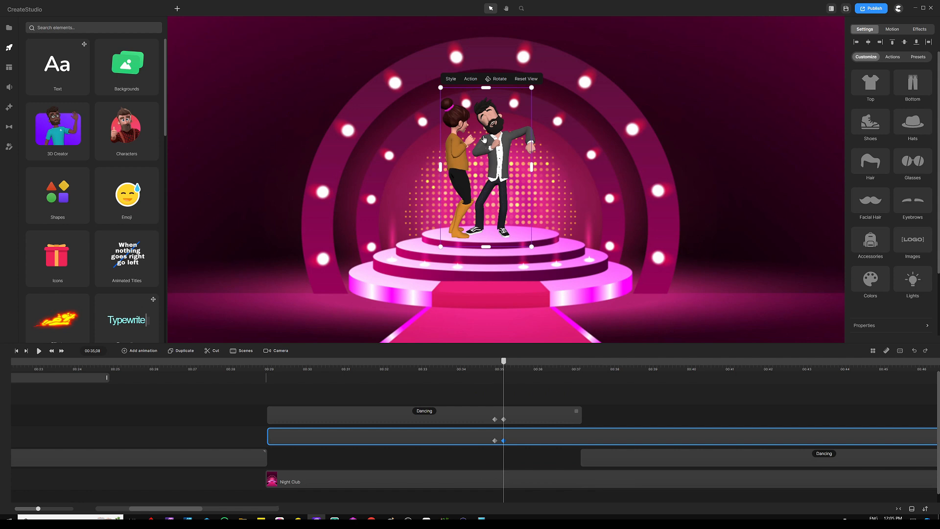
# At the end keyframe, rotate Tom to face Lenka and shift him right to leave space between them.
pyautogui.click(497, 79)
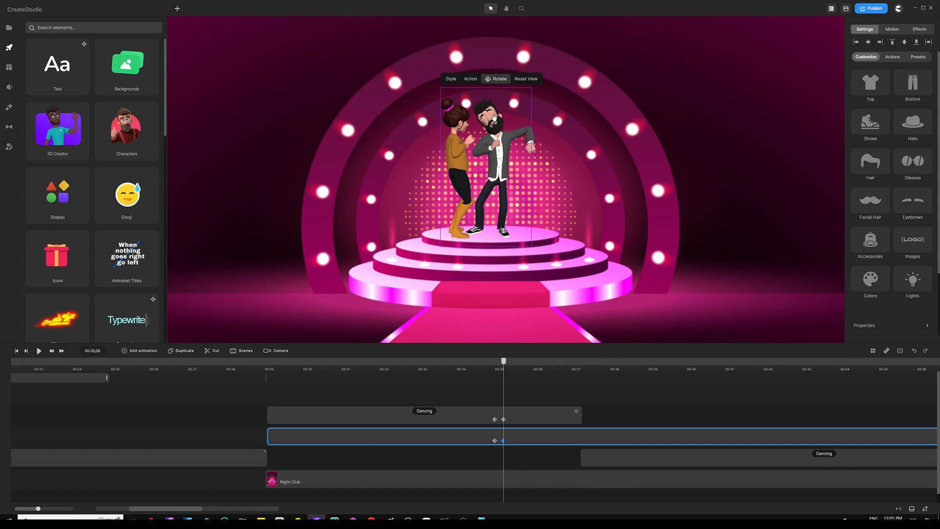
pyautogui.moveTo(498, 154); pyautogui.dragTo(439, 161)
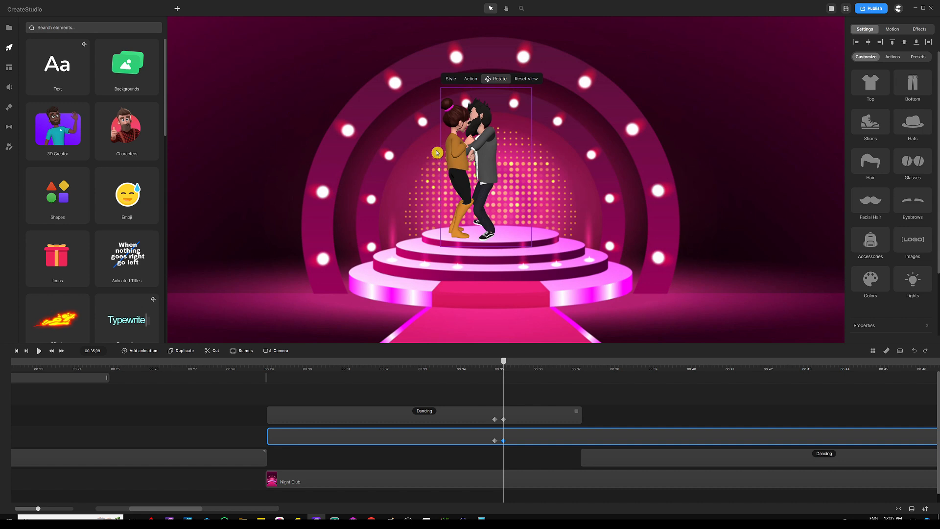
pyautogui.click(497, 79)
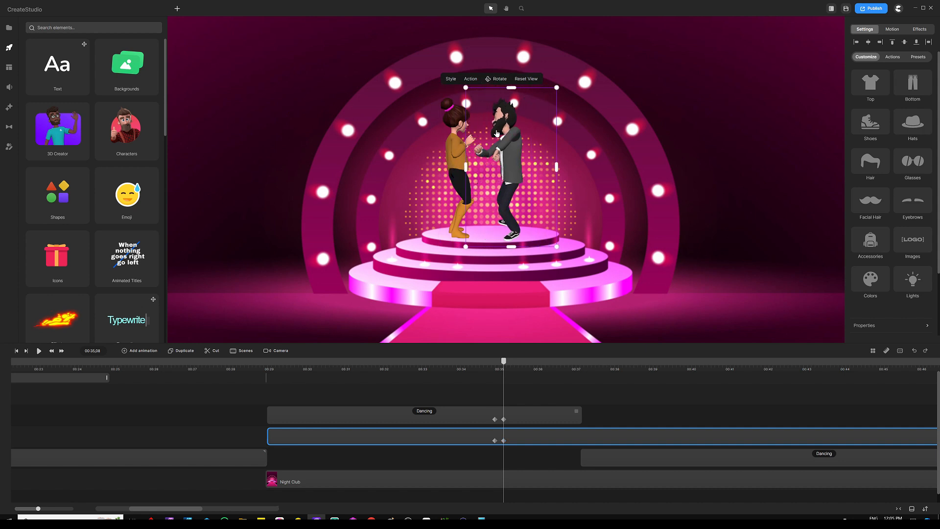
pyautogui.moveTo(509, 161); pyautogui.dragTo(509, 162)
# Play back both characters' turn from 00:34,04 to about 00:36,04.
pyautogui.moveTo(505, 361); pyautogui.dragTo(460, 360)
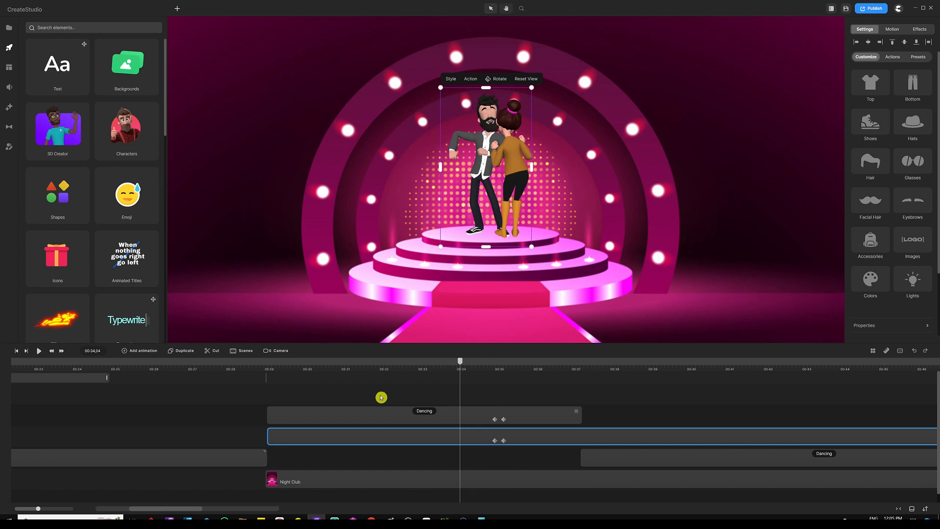
pyautogui.press('space')
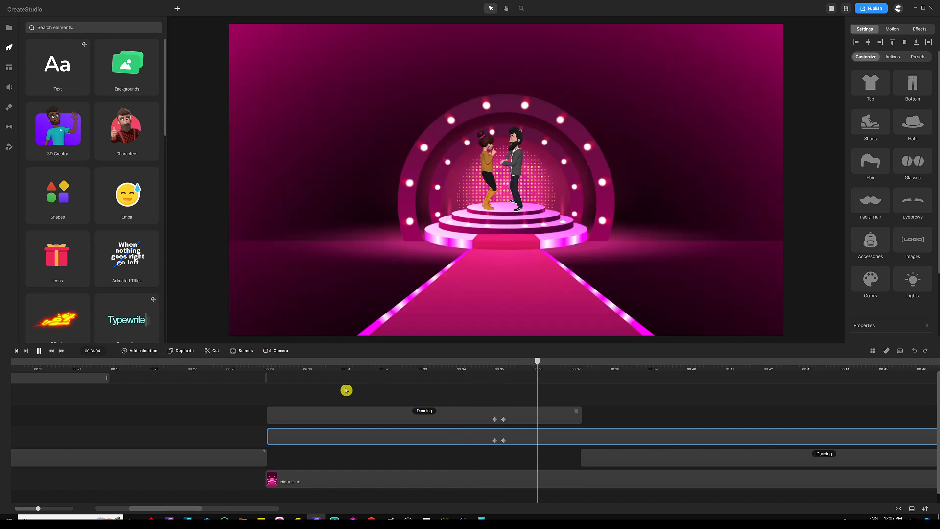
pyautogui.press('space')
# Move the playhead to 00:37,10, at the start of Lenka's second Dancing segment.
pyautogui.scroll(-5, 550, 366)
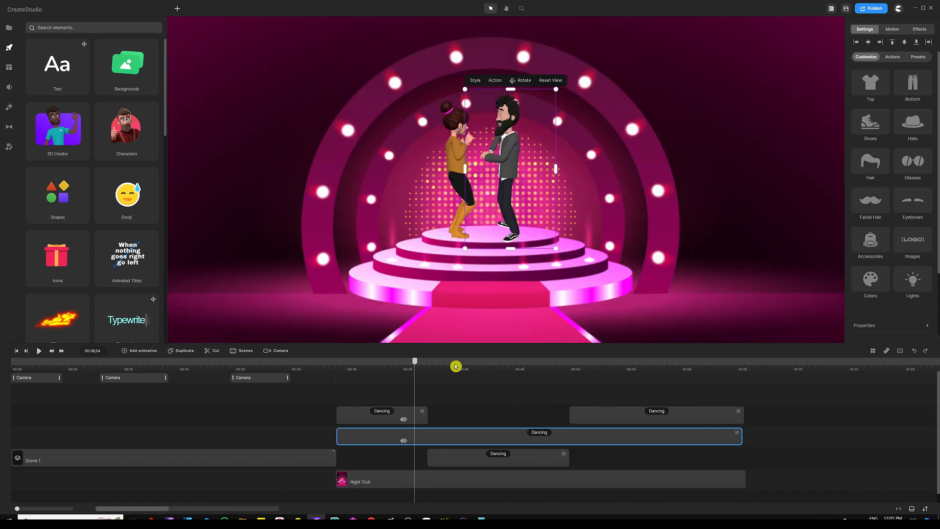
pyautogui.moveTo(403, 362); pyautogui.dragTo(416, 363)
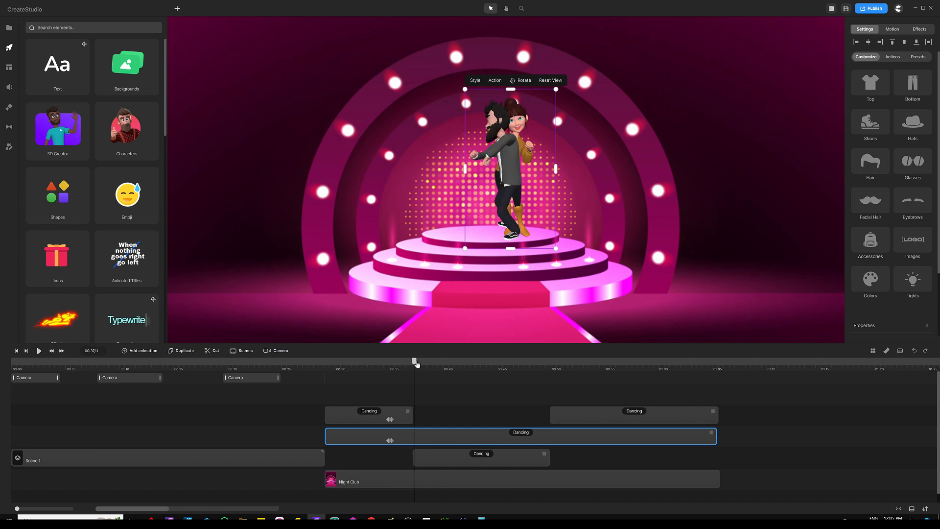
pyautogui.click(431, 462)
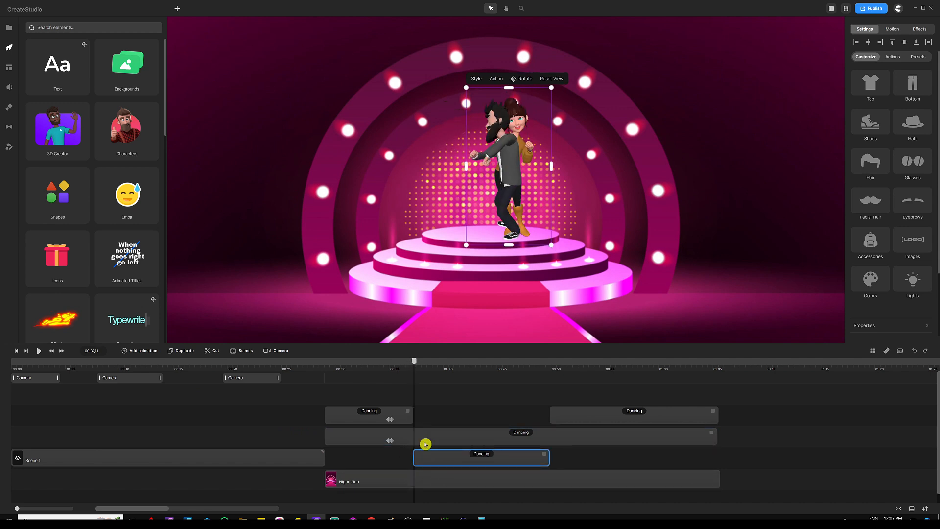
pyautogui.click(427, 367)
pyautogui.click(412, 366)
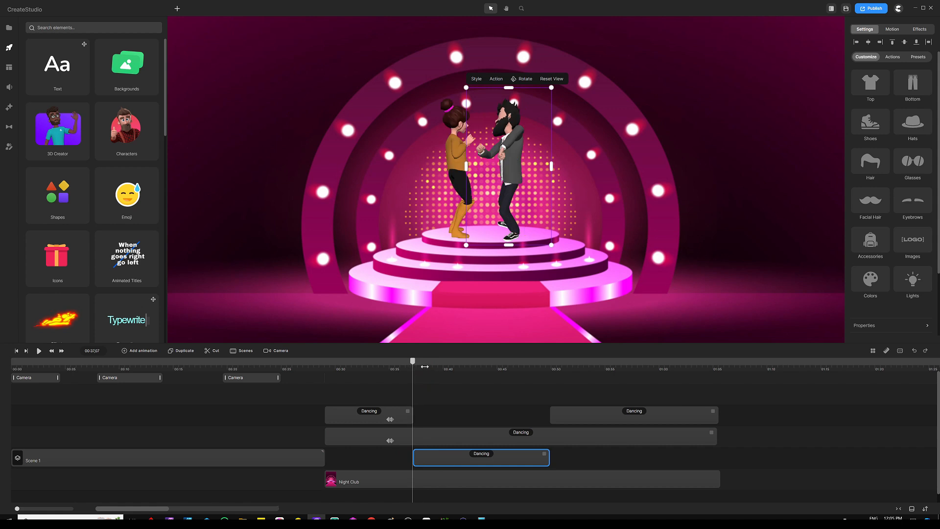
pyautogui.scroll(3, 441, 366)
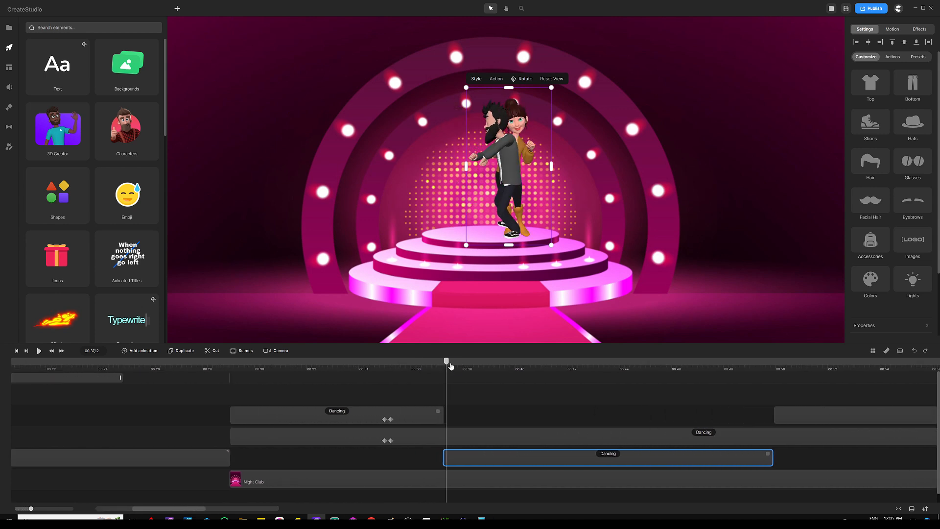
pyautogui.moveTo(447, 367); pyautogui.dragTo(449, 366)
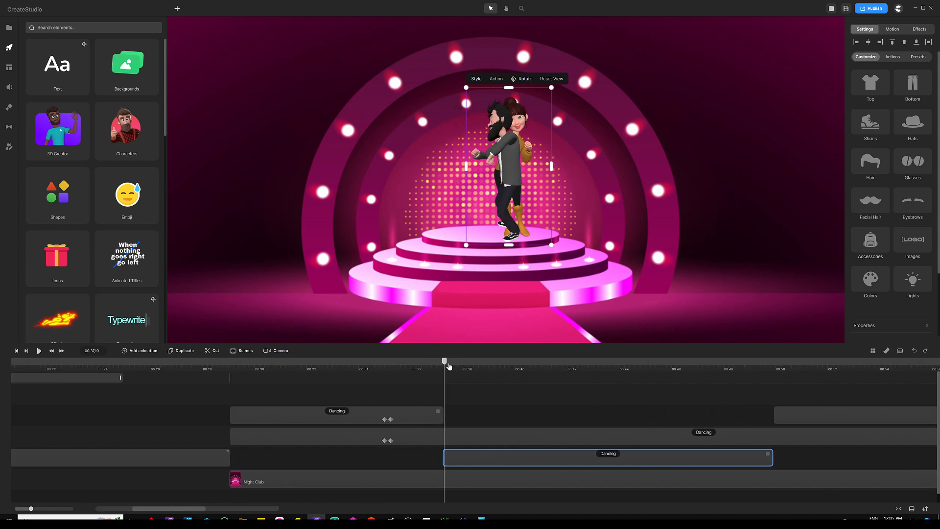
# Add an animation to Tom's Dancing clip at 00:37,10, with the Position and Scale properties and Linear easing.
pyautogui.click(464, 429)
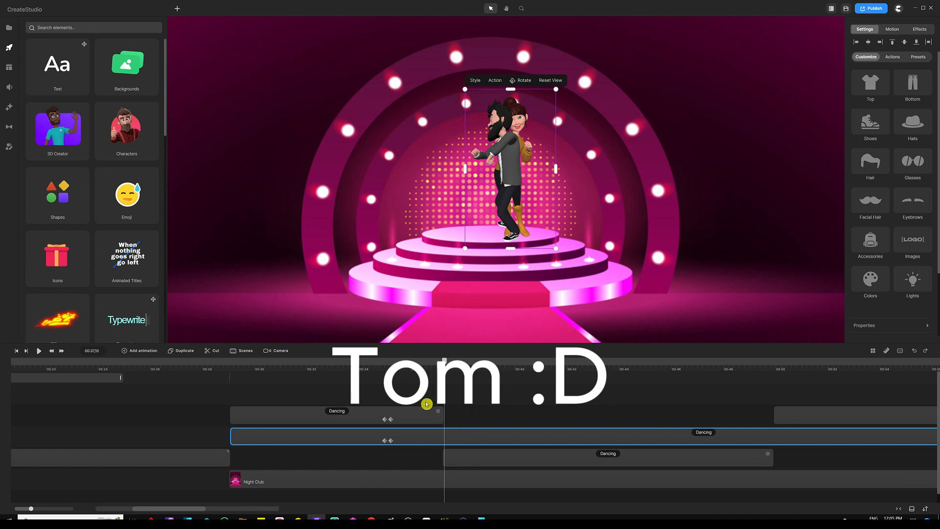
pyautogui.click(146, 350)
pyautogui.click(174, 235)
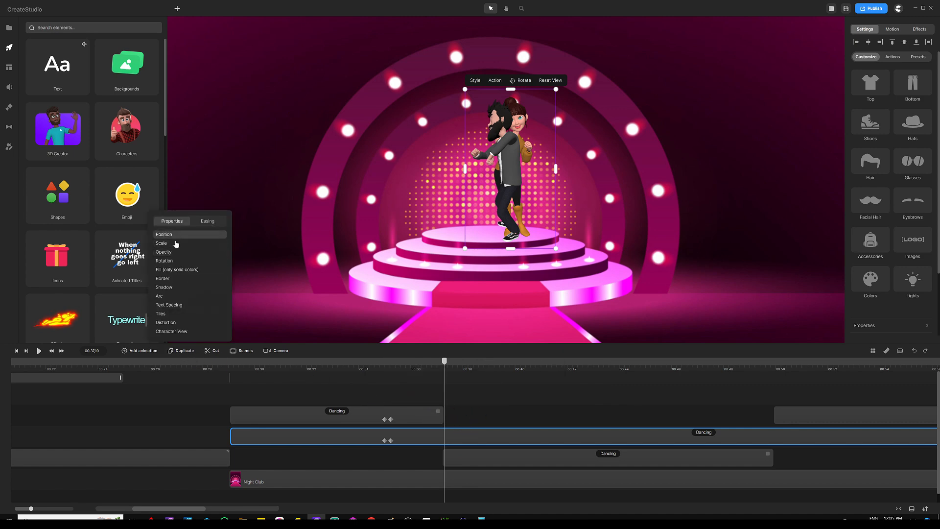
pyautogui.click(177, 243)
pyautogui.click(207, 222)
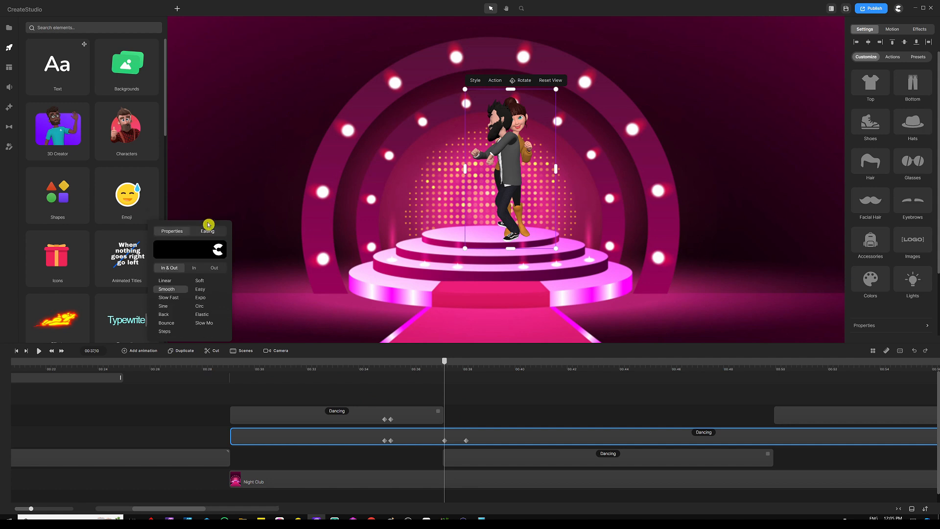
pyautogui.click(169, 281)
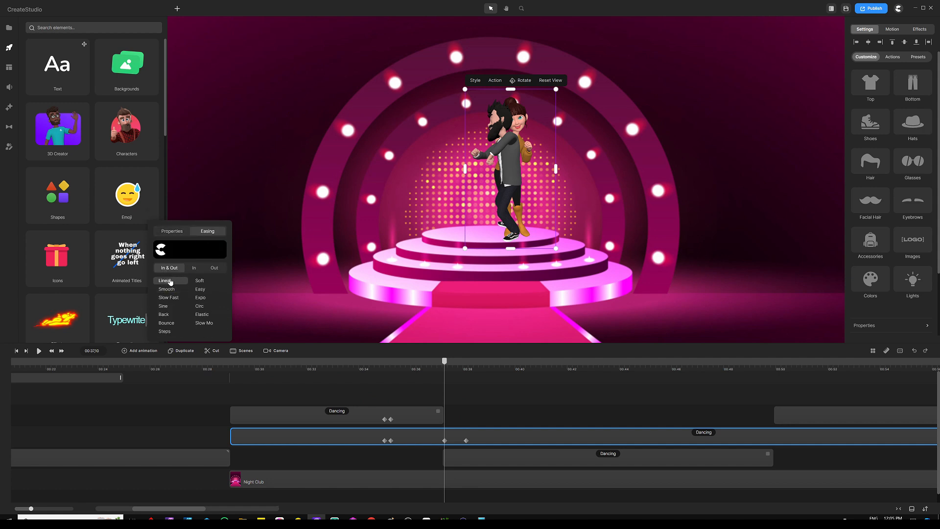
pyautogui.click(481, 414)
# Shorten Tom's second animation by bringing its end keyframe to 00:37,18, and select that keyframe.
pyautogui.click(467, 440)
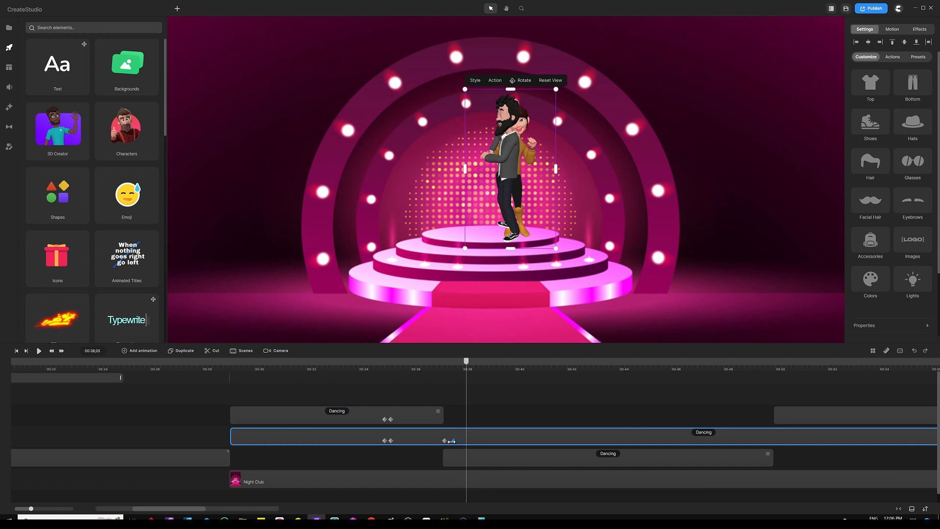
pyautogui.click(451, 441)
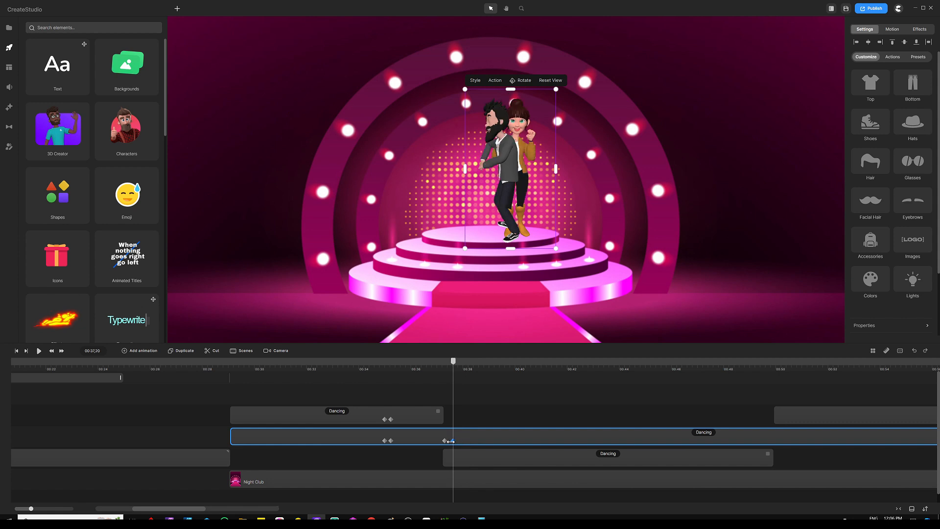
pyautogui.click(451, 441)
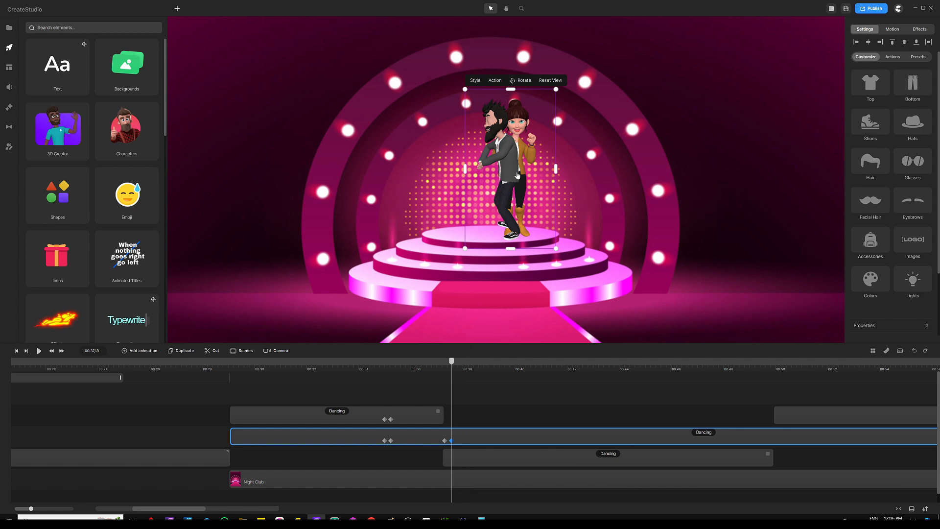
# At the end keyframe, turn Tom's back to the viewer, enlarge him slightly and move him left in front of Lenka.
pyautogui.click(523, 86)
pyautogui.moveTo(510, 171); pyautogui.dragTo(402, 165)
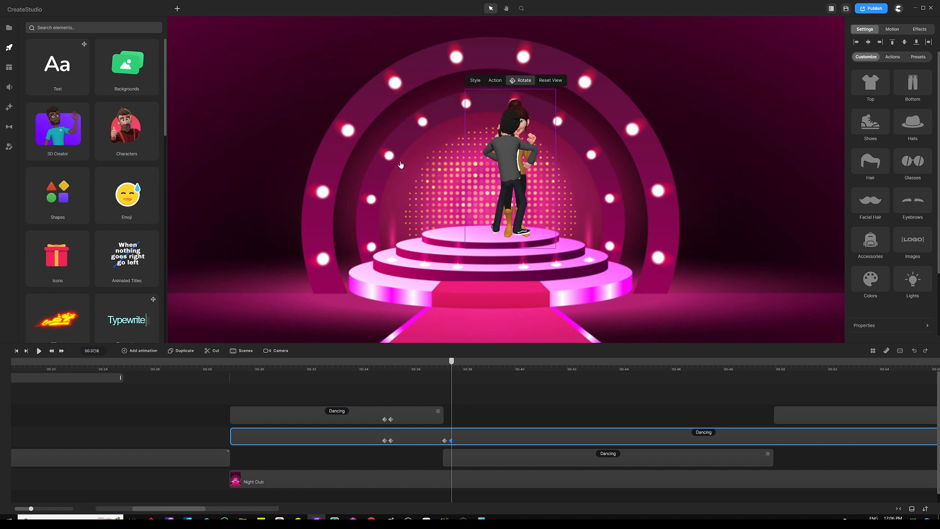
pyautogui.click(522, 83)
pyautogui.moveTo(464, 247); pyautogui.dragTo(456, 253)
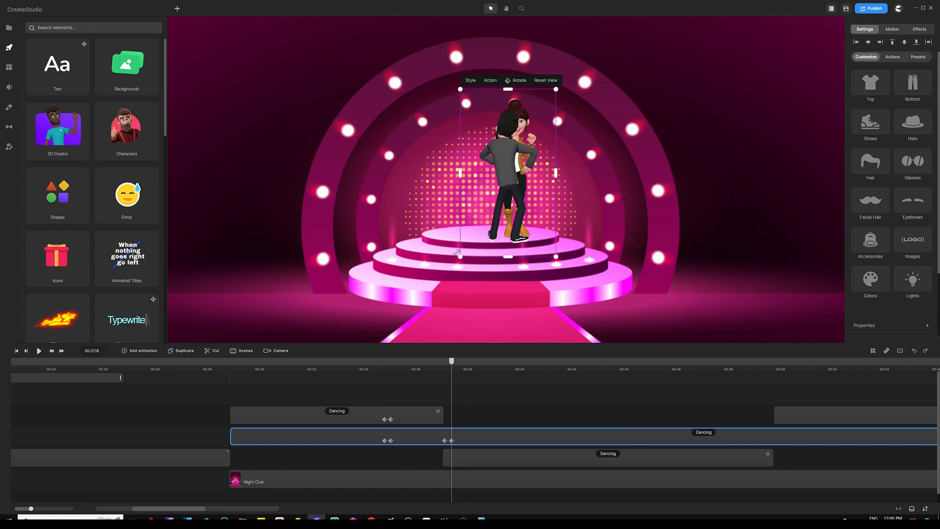
pyautogui.moveTo(509, 179); pyautogui.dragTo(494, 174)
pyautogui.click(506, 335)
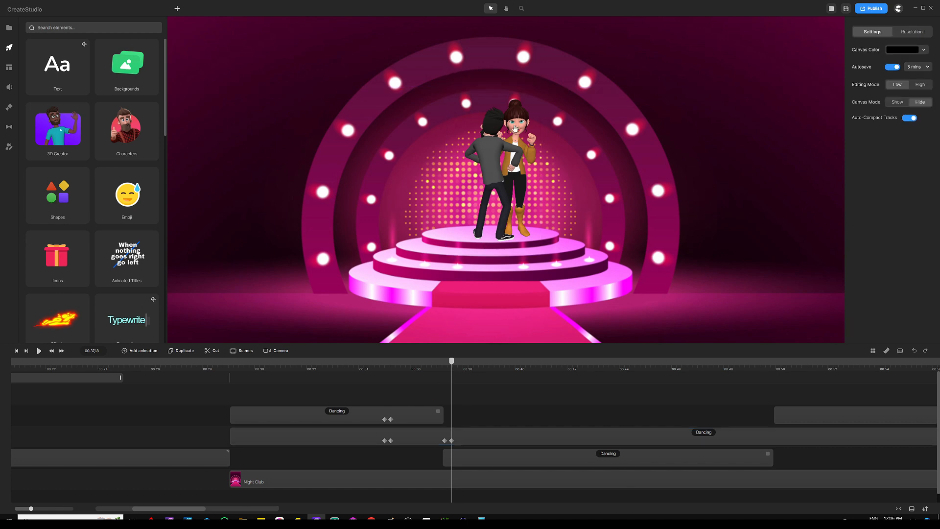
# At 00:37,10, add an animation to Lenka's second Dancing clip with Position, Scale and Character View properties and Linear easing.
pyautogui.click(448, 387)
pyautogui.moveTo(451, 361); pyautogui.dragTo(444, 363)
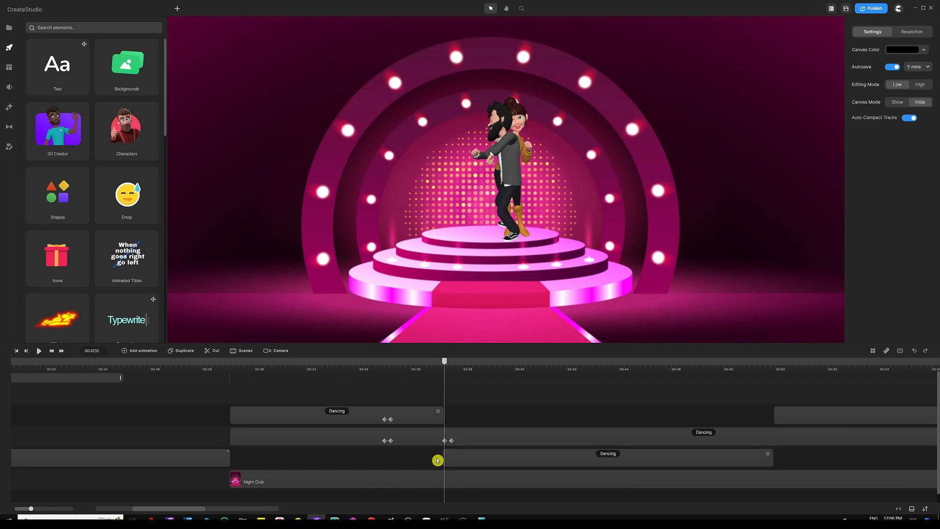
pyautogui.click(467, 459)
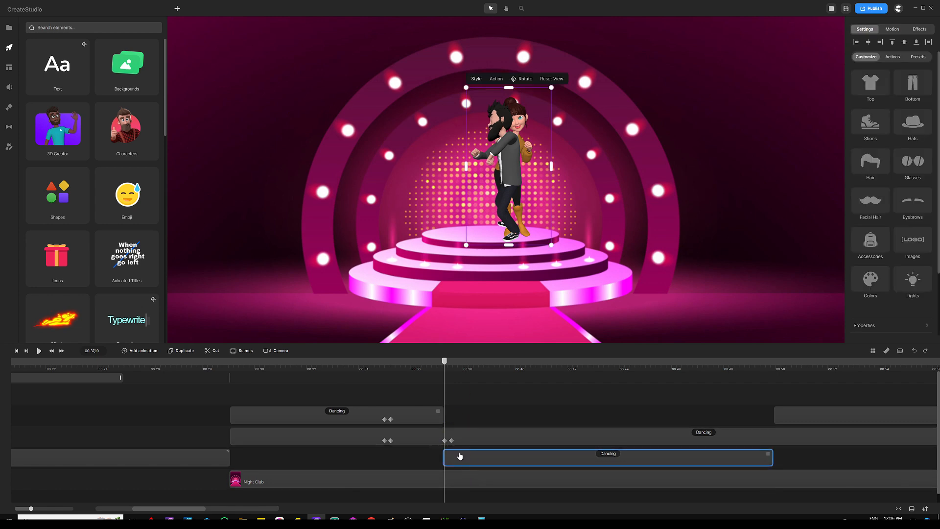
pyautogui.click(144, 351)
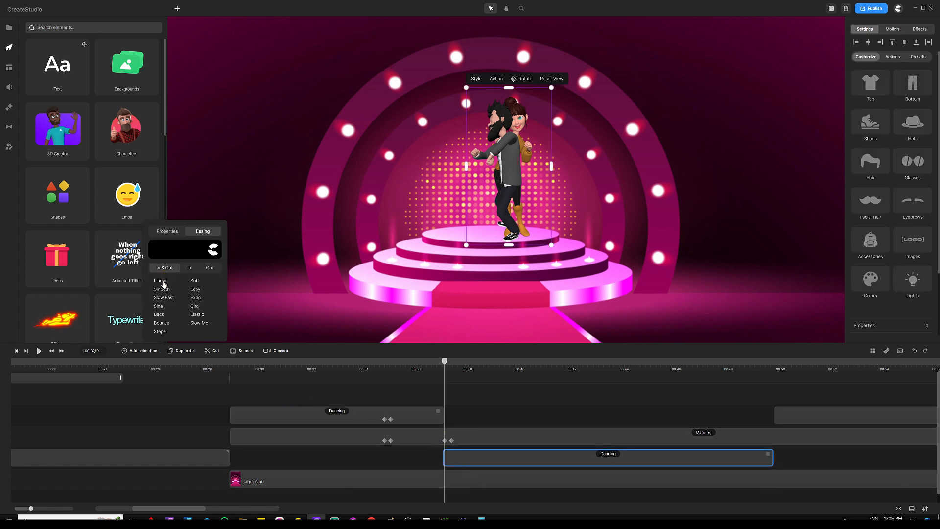
pyautogui.click(162, 281)
pyautogui.click(173, 231)
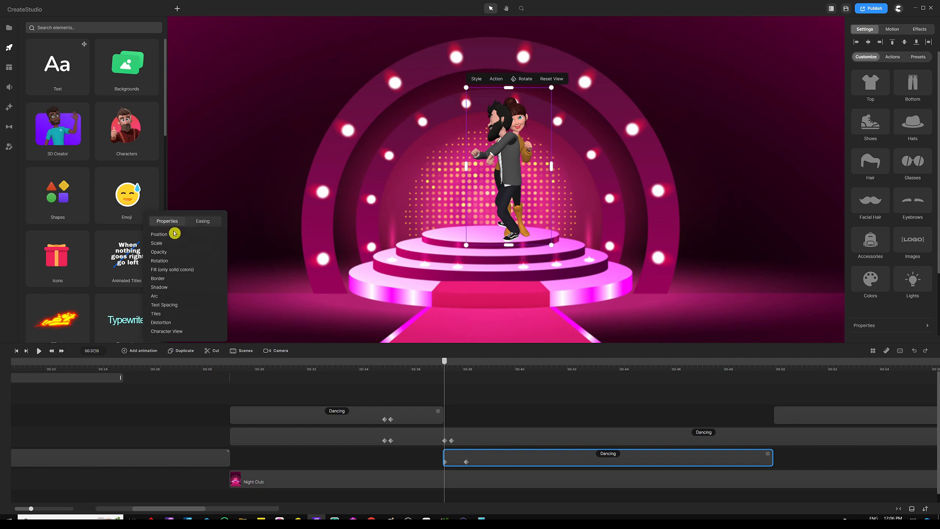
pyautogui.click(174, 243)
pyautogui.click(179, 332)
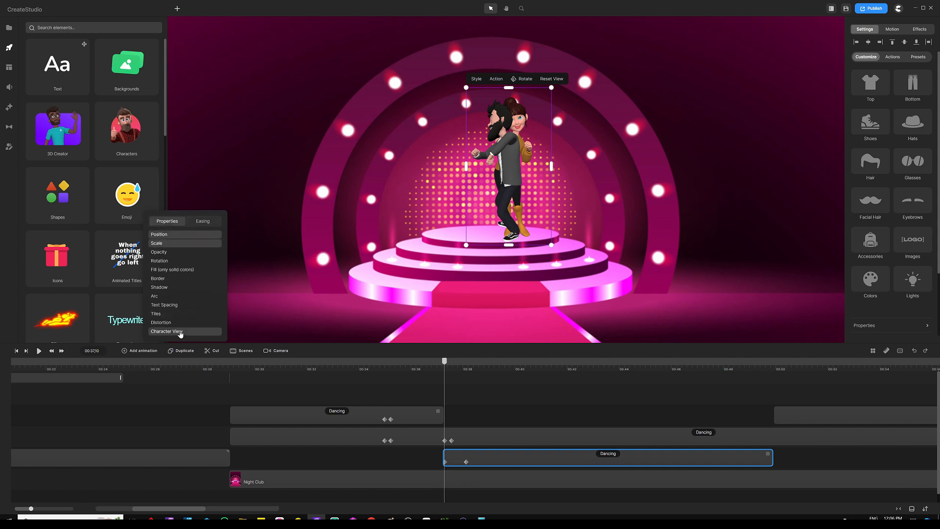
pyautogui.click(417, 396)
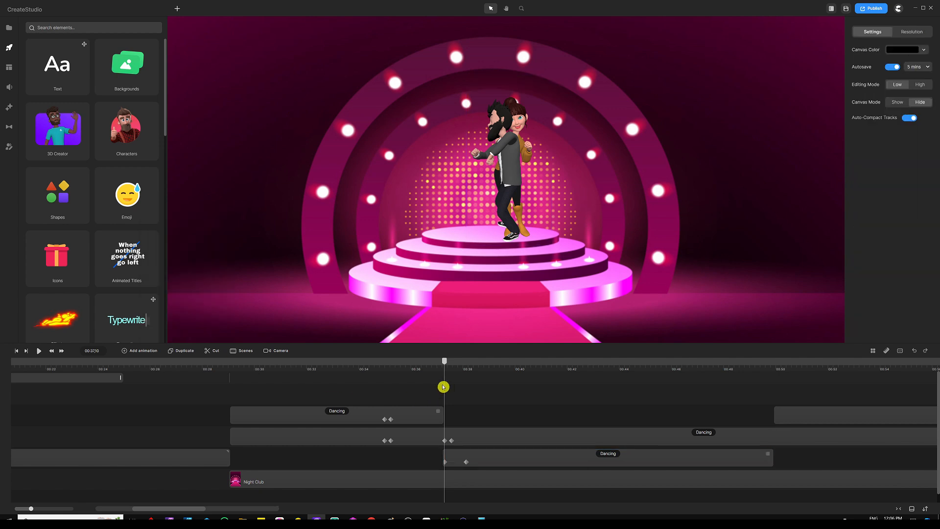
# Shorten the new animation on Lenka's second clip by bringing its end keyframe to 00:37,18.
pyautogui.click(454, 464)
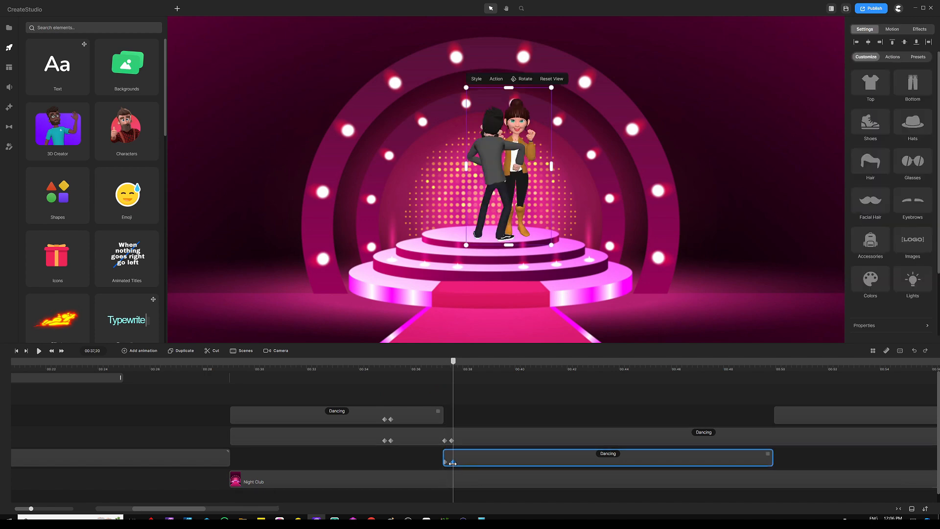
pyautogui.click(451, 463)
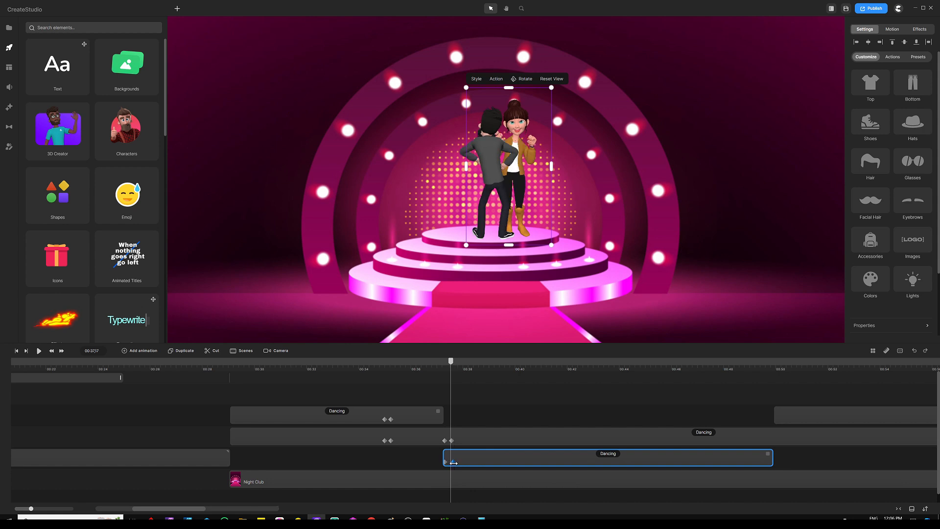
pyautogui.click(451, 463)
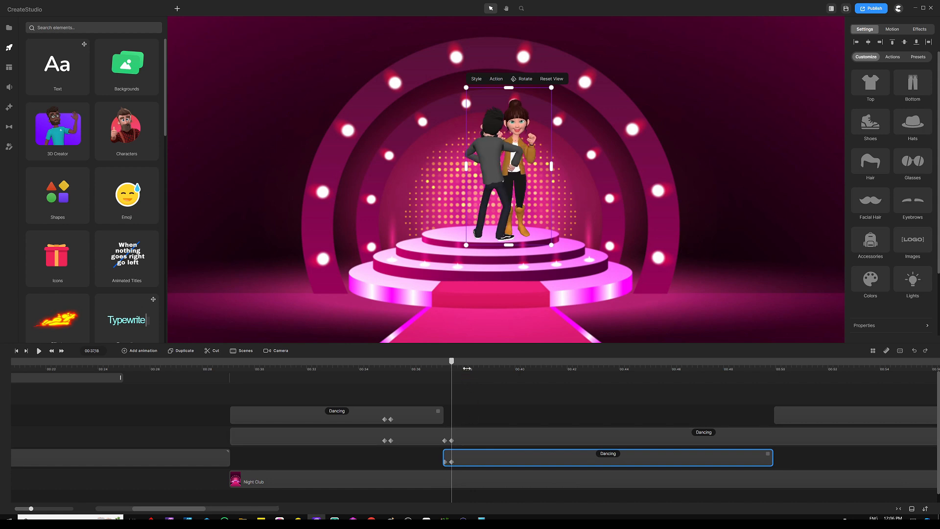
# At the 00:37,18 keyframe, turn Lenka slightly, shrink her and move her right so she stands behind Tom.
pyautogui.scroll(3, 467, 368)
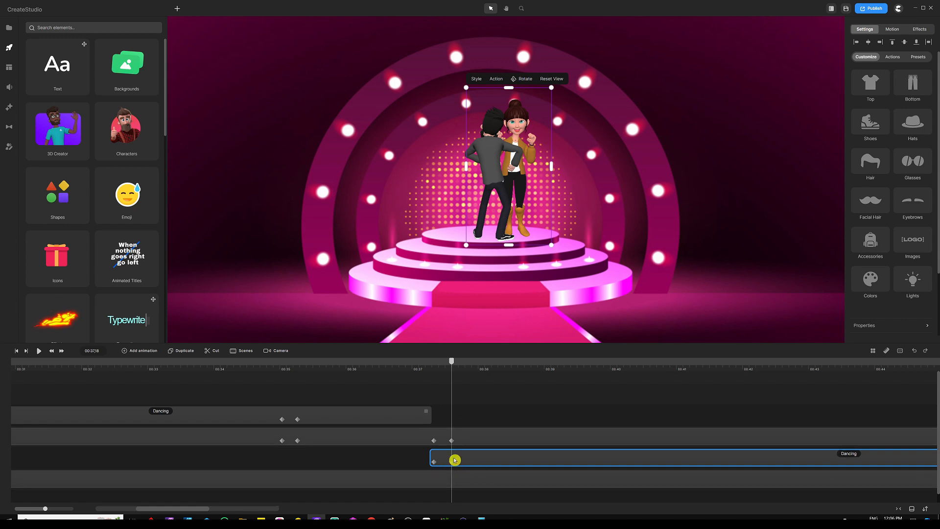
pyautogui.click(523, 81)
pyautogui.moveTo(523, 123); pyautogui.dragTo(505, 122)
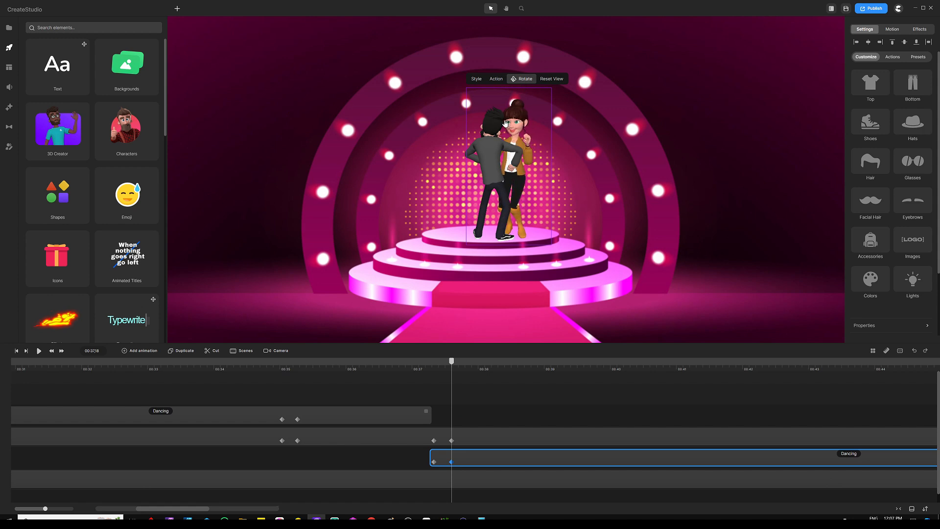
pyautogui.click(526, 83)
pyautogui.moveTo(552, 89); pyautogui.dragTo(546, 106)
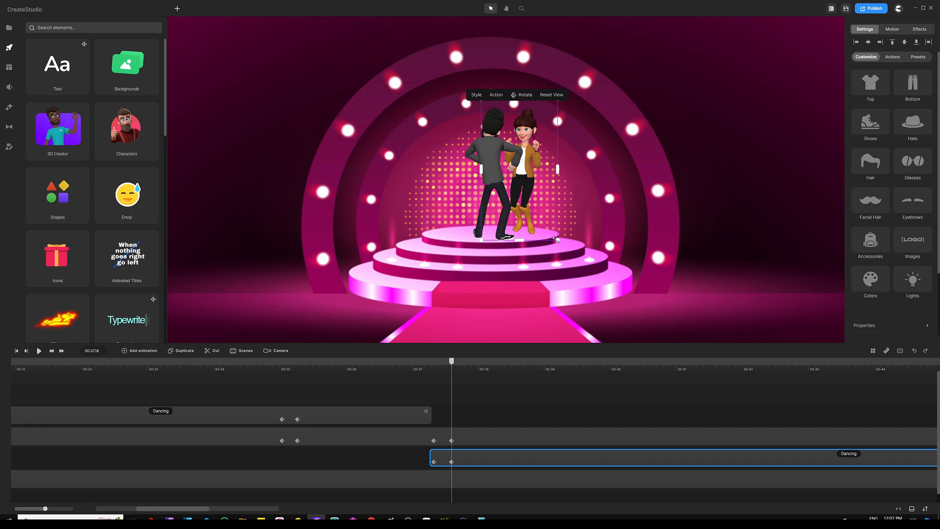
pyautogui.moveTo(556, 240); pyautogui.dragTo(550, 235)
pyautogui.click(527, 135)
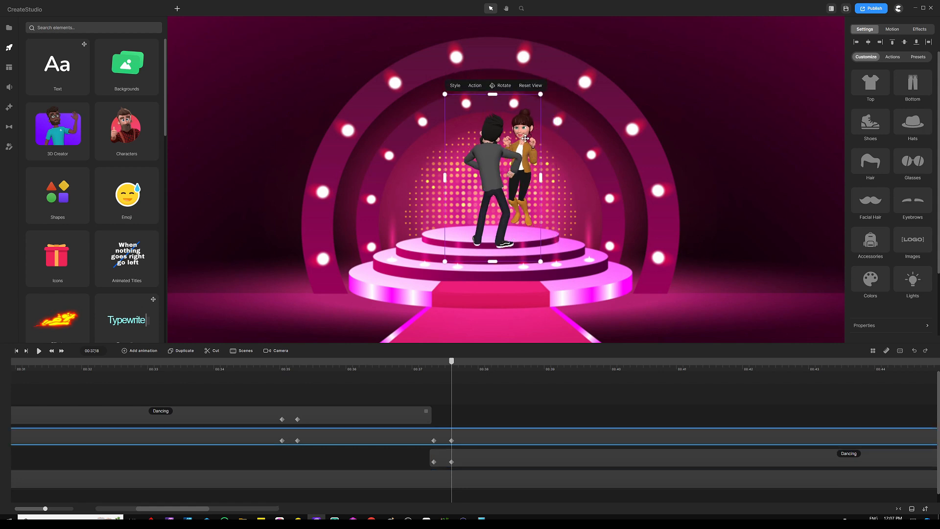
# Select Lenka's end keyframe at 00:37,18 and nudge her slightly down on the stage.
pyautogui.click(455, 462)
pyautogui.press('Down')
pyautogui.press('Down')
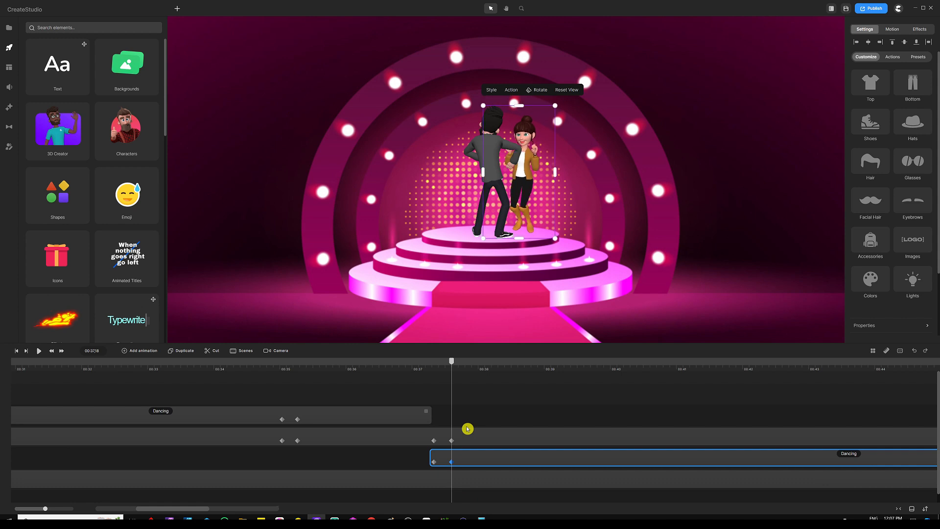
pyautogui.click(480, 409)
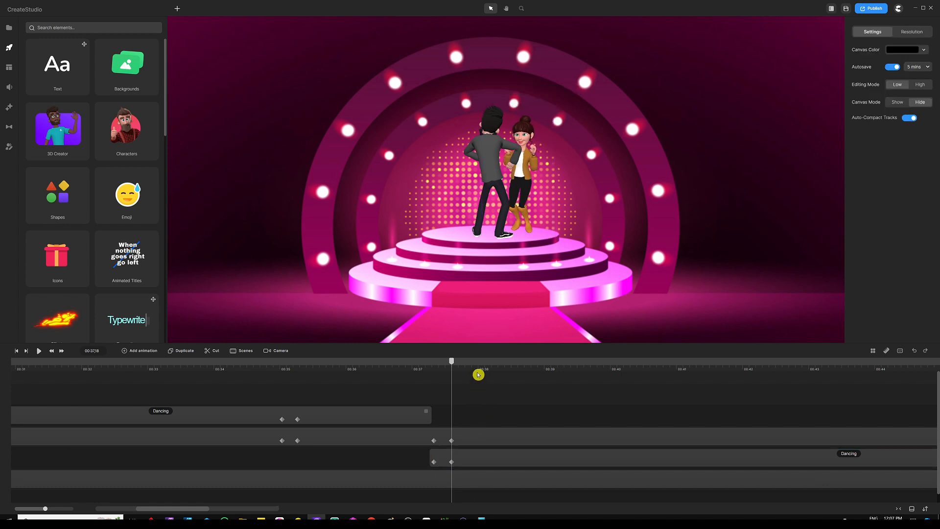
# At 00:45,01, add an animation to Tom's Dancing clip with Position, Scale and Character View properties and Linear easing.
pyautogui.moveTo(482, 364); pyautogui.dragTo(380, 361)
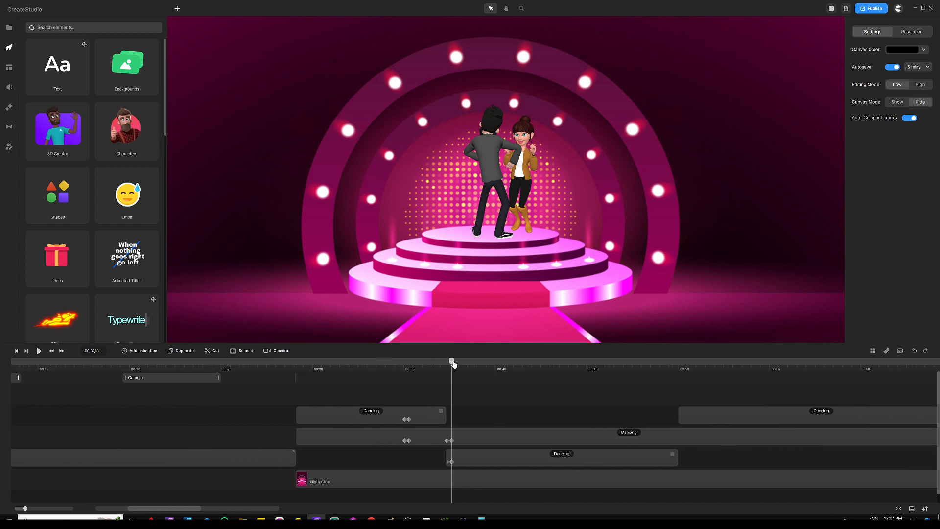
pyautogui.moveTo(454, 364); pyautogui.dragTo(591, 363)
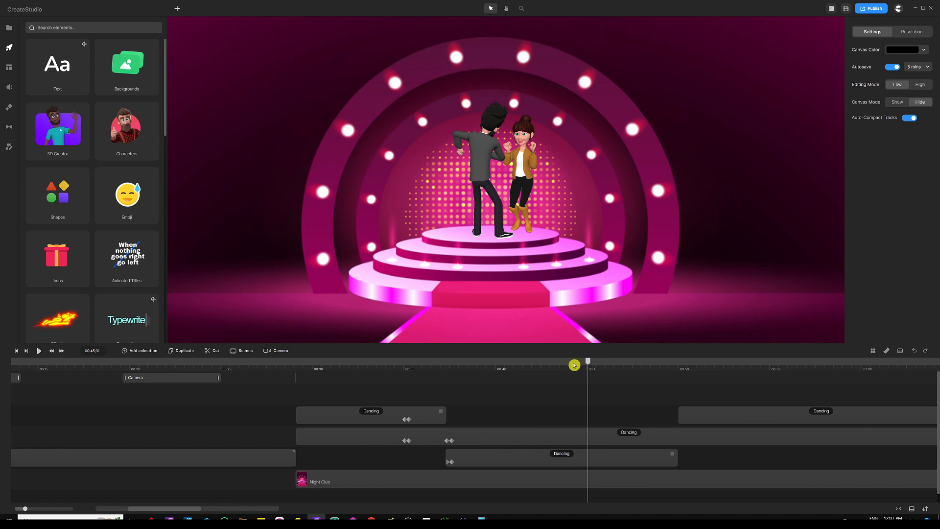
pyautogui.click(596, 434)
pyautogui.click(151, 352)
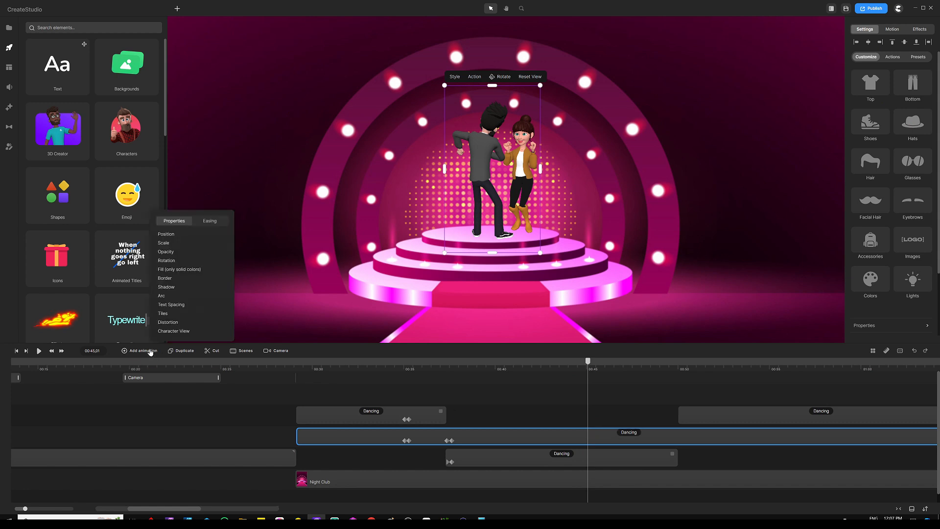
pyautogui.click(186, 234)
pyautogui.click(183, 244)
pyautogui.click(206, 332)
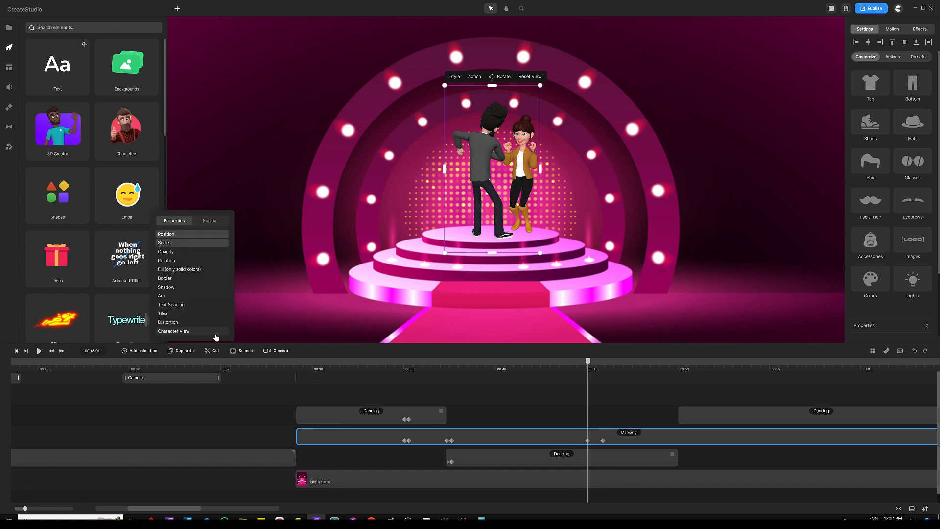
pyautogui.click(211, 221)
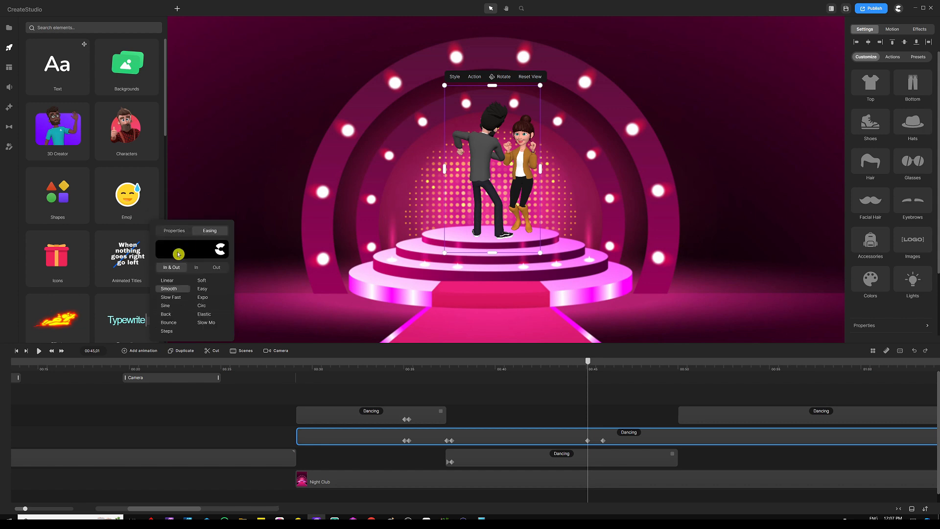
pyautogui.click(168, 282)
pyautogui.click(539, 384)
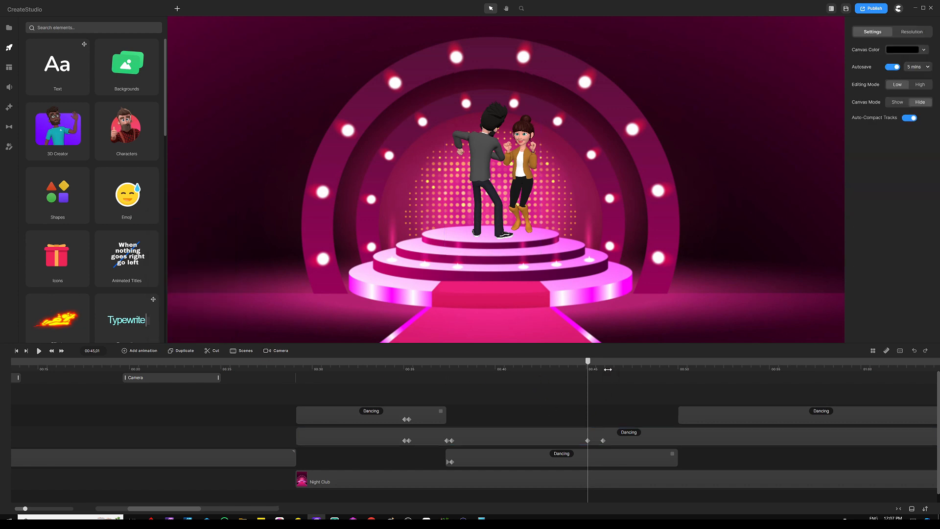
# Shorten Tom's third animation by bringing its end keyframe to 00:45,08, and select that keyframe.
pyautogui.scroll(2, 644, 367)
pyautogui.scroll(1, 643, 367)
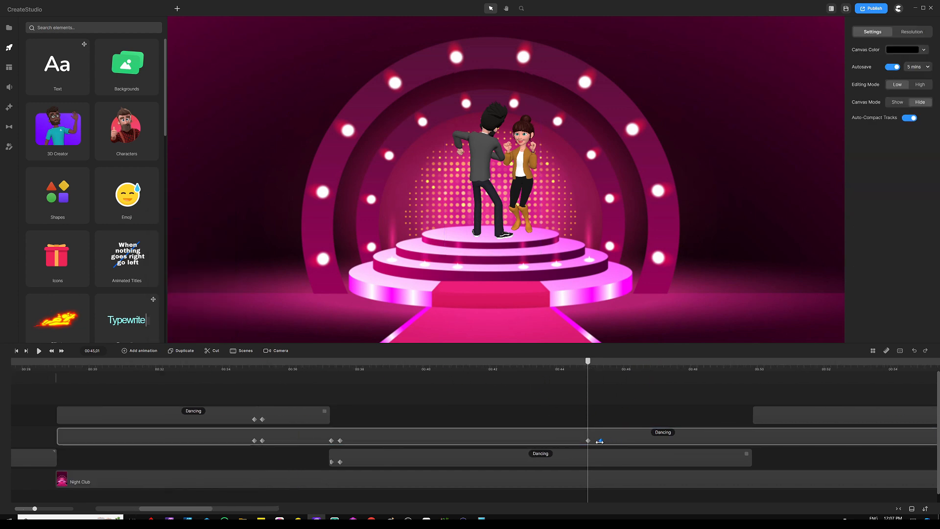
pyautogui.click(597, 440)
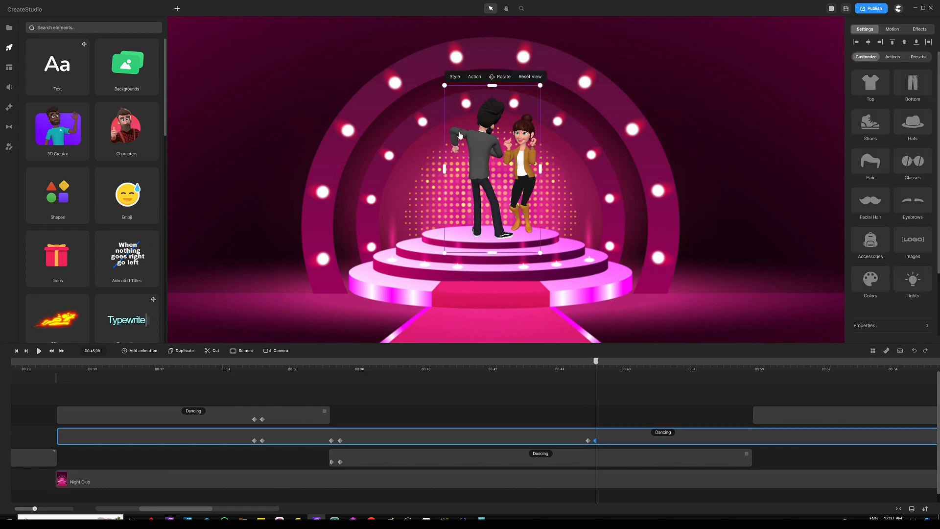
# At the 00:45,08 keyframe, turn Tom to face Lenka, shrink him slightly and move him left beside her.
pyautogui.click(505, 80)
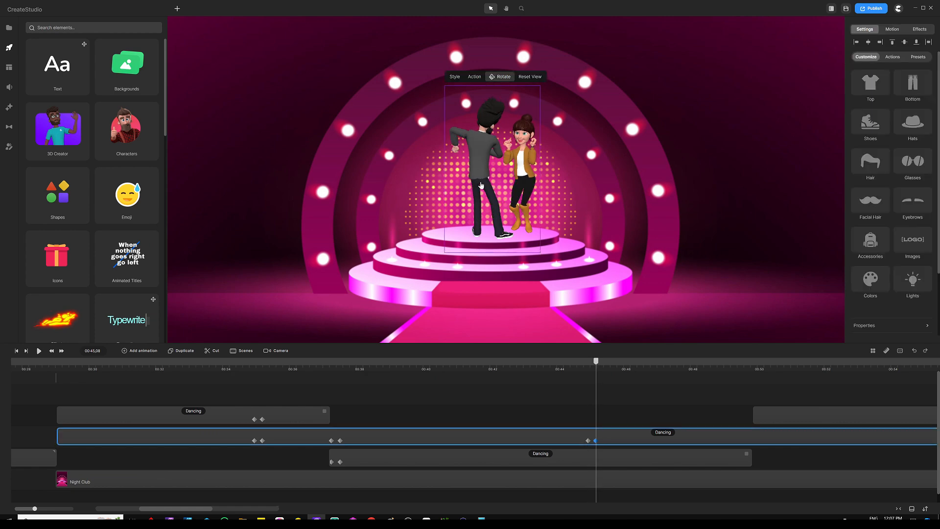
pyautogui.moveTo(484, 182); pyautogui.dragTo(405, 177)
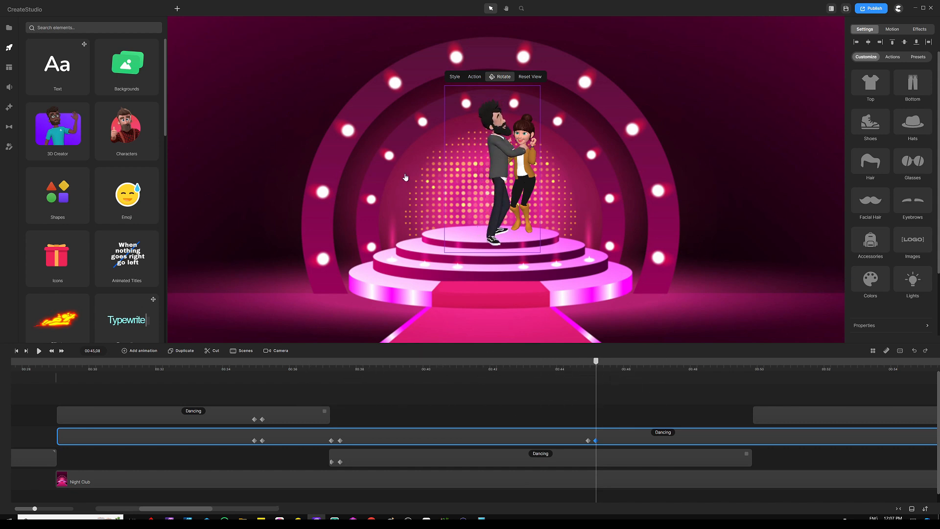
pyautogui.click(500, 78)
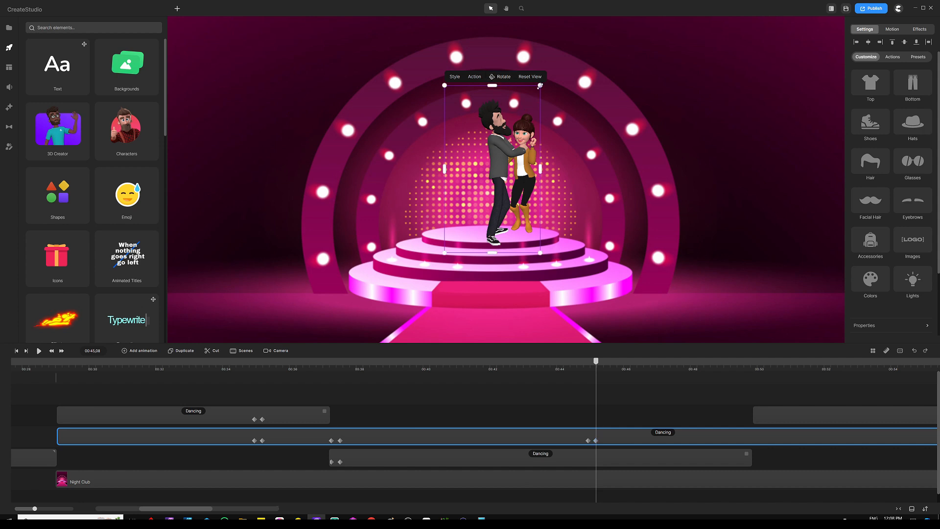
pyautogui.moveTo(540, 86); pyautogui.dragTo(528, 107)
pyautogui.moveTo(499, 213); pyautogui.dragTo(489, 201)
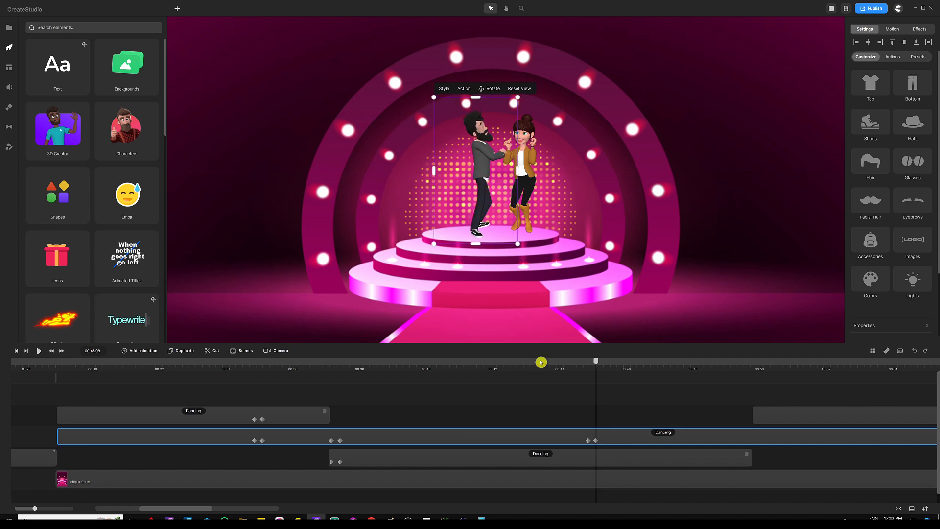
# At 00:45,01, add a second animation to Lenka's second Dancing clip with Position, Scale and Character View properties and Linear easing.
pyautogui.moveTo(598, 361)
pyautogui.mouseDown()
pyautogui.moveTo(581, 365)
pyautogui.moveTo(597, 365)
pyautogui.moveTo(589, 365)
pyautogui.mouseUp()
pyautogui.click(606, 465)
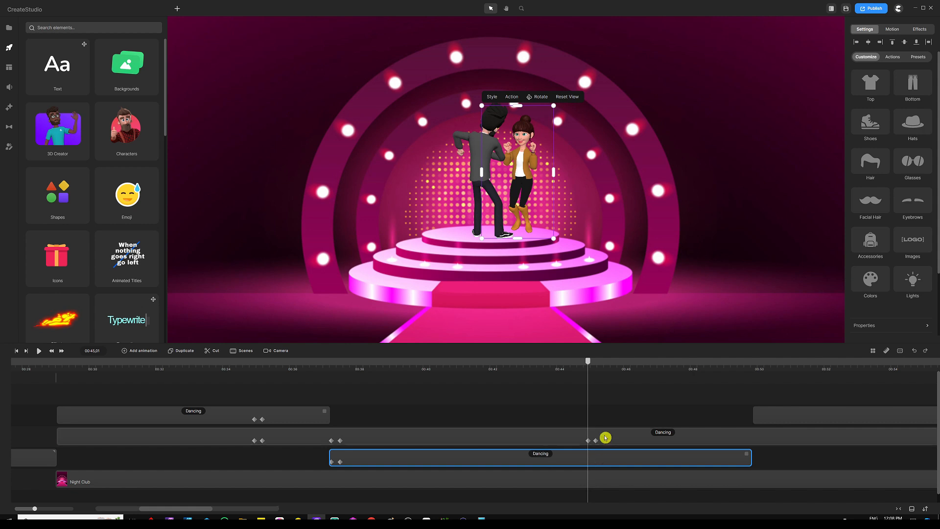
pyautogui.click(143, 351)
pyautogui.click(162, 283)
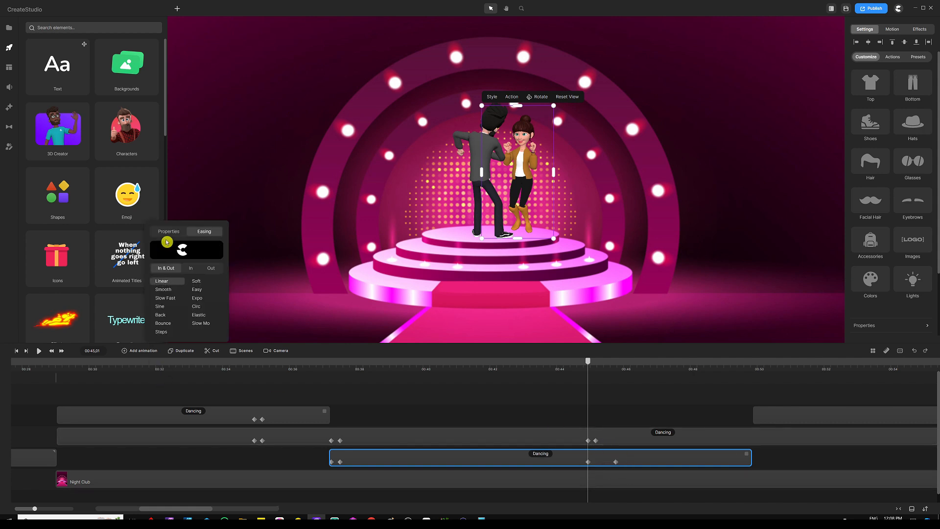
pyautogui.click(169, 231)
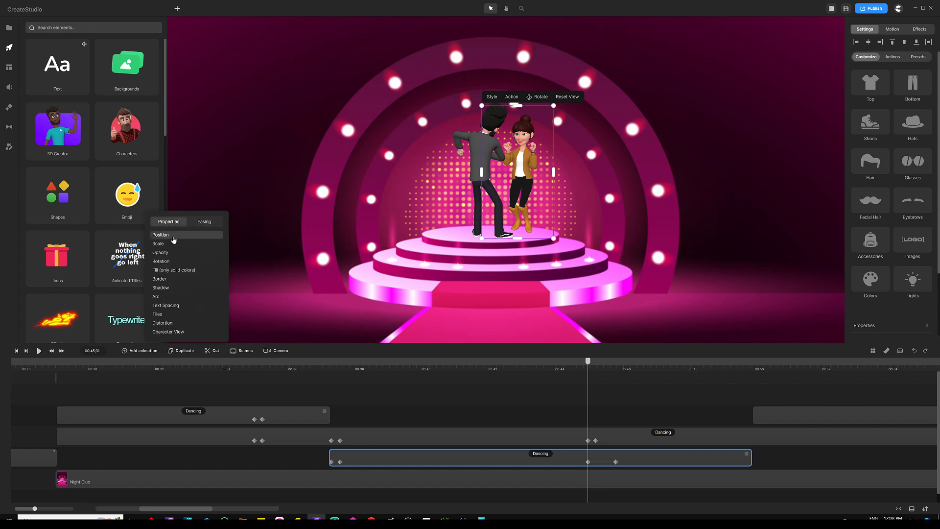
pyautogui.click(172, 243)
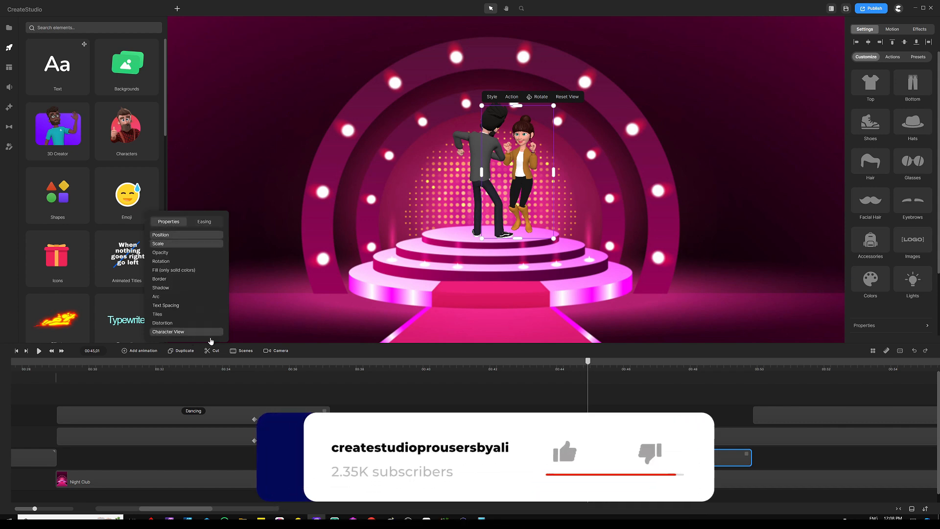
pyautogui.click(598, 397)
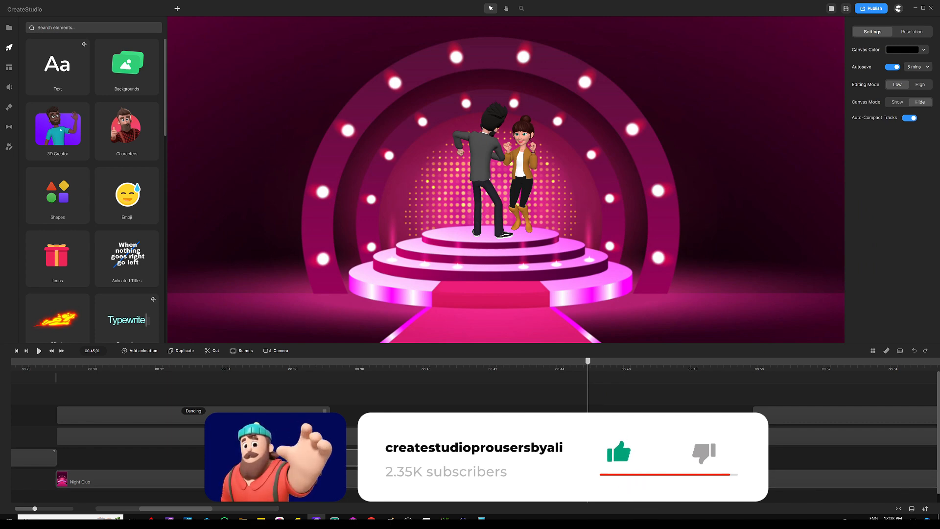
# Shorten Lenka's newest animation by bringing its end keyframe to 00:45,08, and select that keyframe.
pyautogui.click(597, 458)
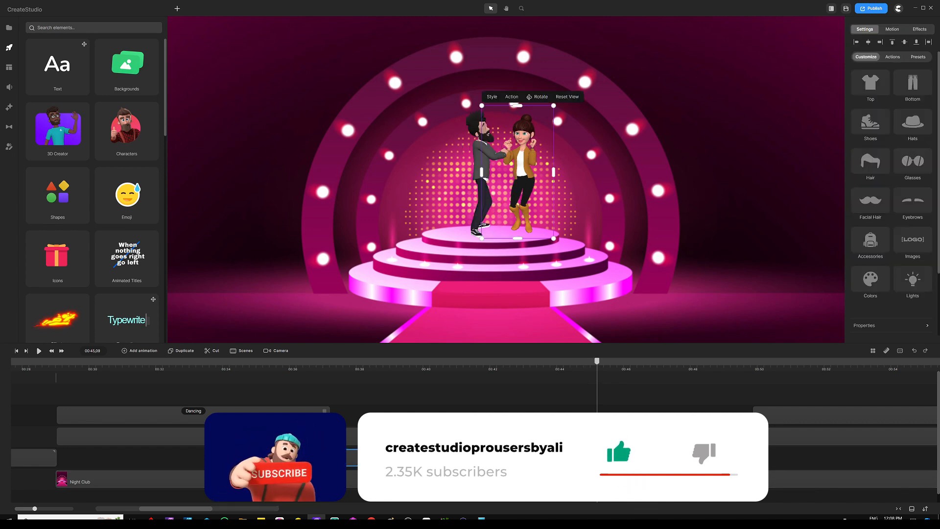
pyautogui.doubleClick(595, 461)
pyautogui.click(578, 404)
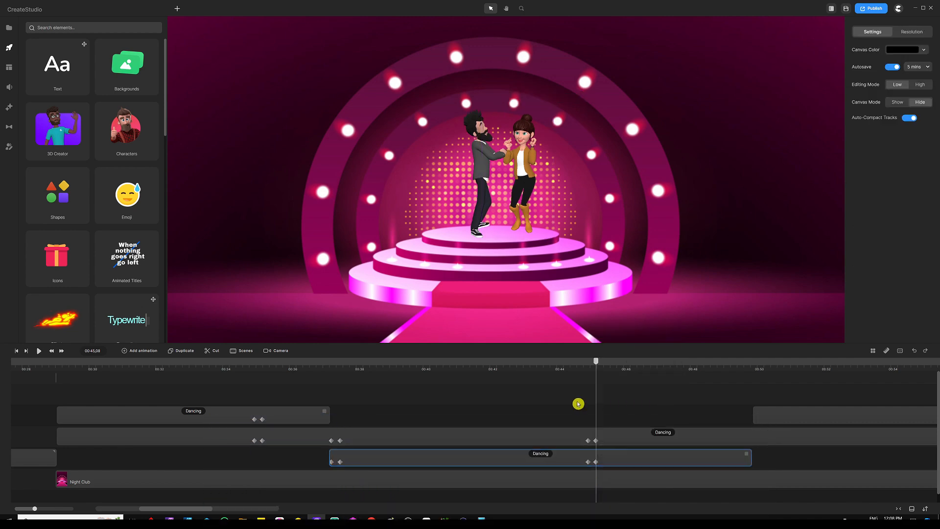
pyautogui.click(596, 462)
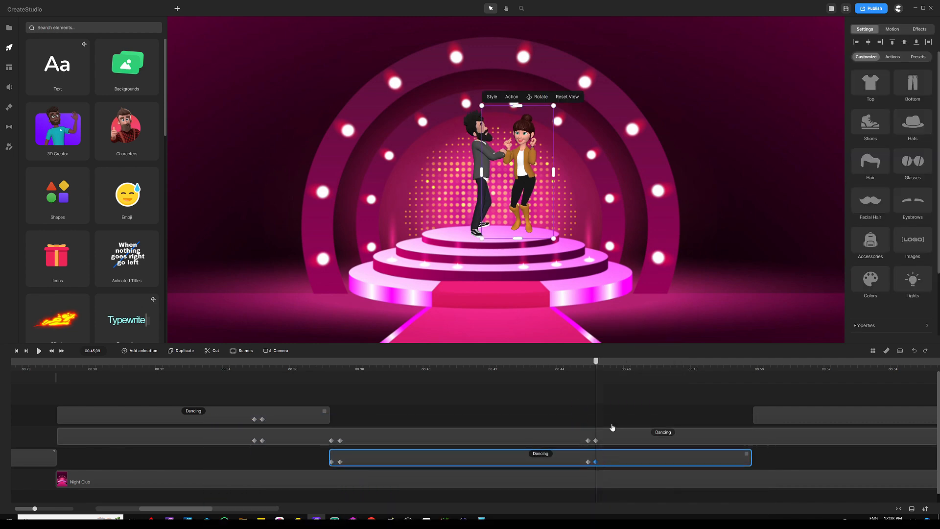
# At the 00:45,08 keyframe, turn Lenka to face Tom, enlarge her slightly and nudge her into place beside him.
pyautogui.click(536, 97)
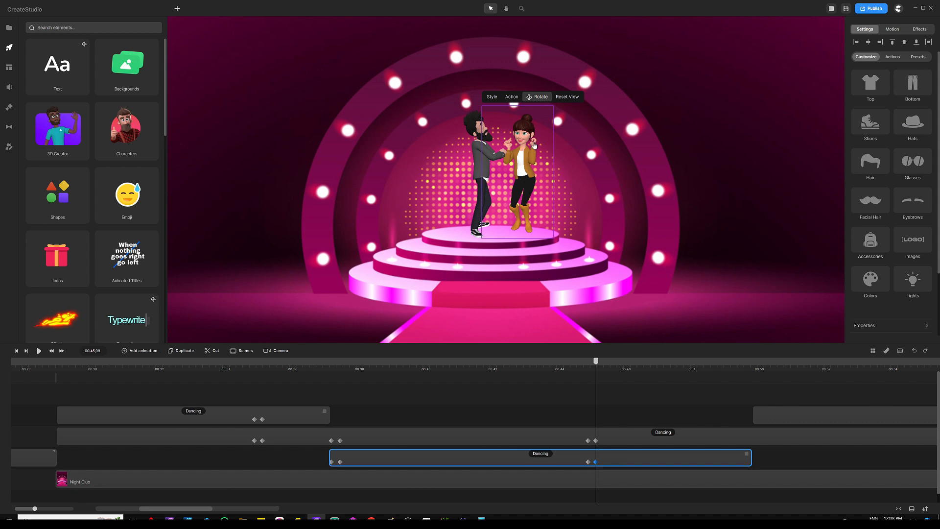
pyautogui.moveTo(529, 162); pyautogui.dragTo(461, 154)
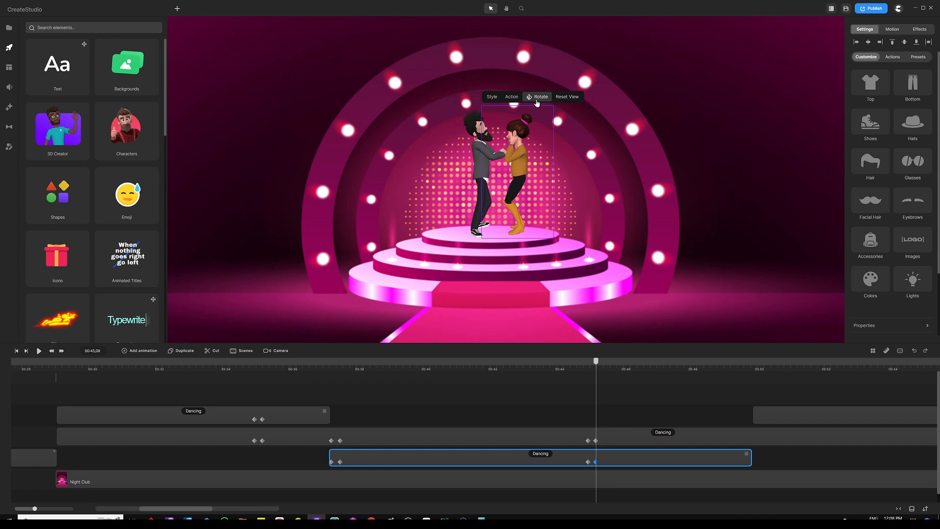
pyautogui.click(541, 97)
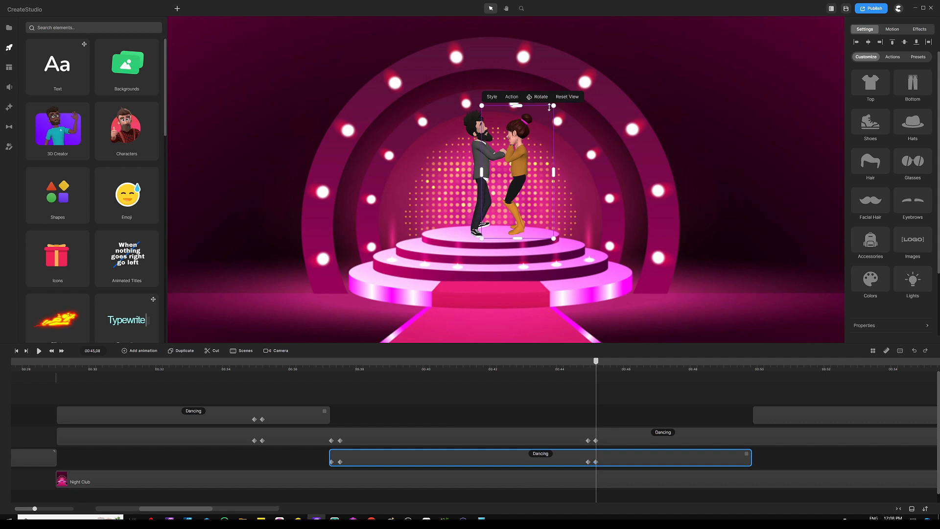
pyautogui.moveTo(554, 105); pyautogui.dragTo(559, 96)
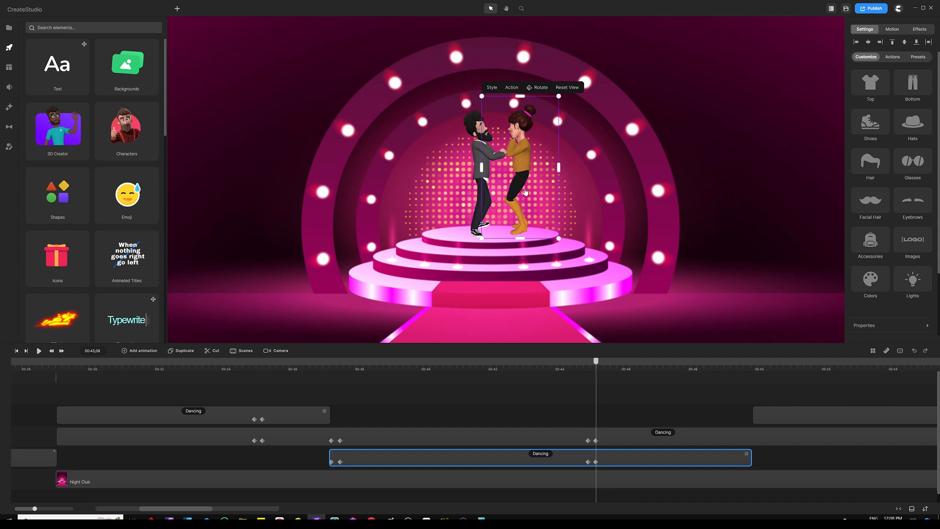
pyautogui.moveTo(525, 191); pyautogui.dragTo(527, 190)
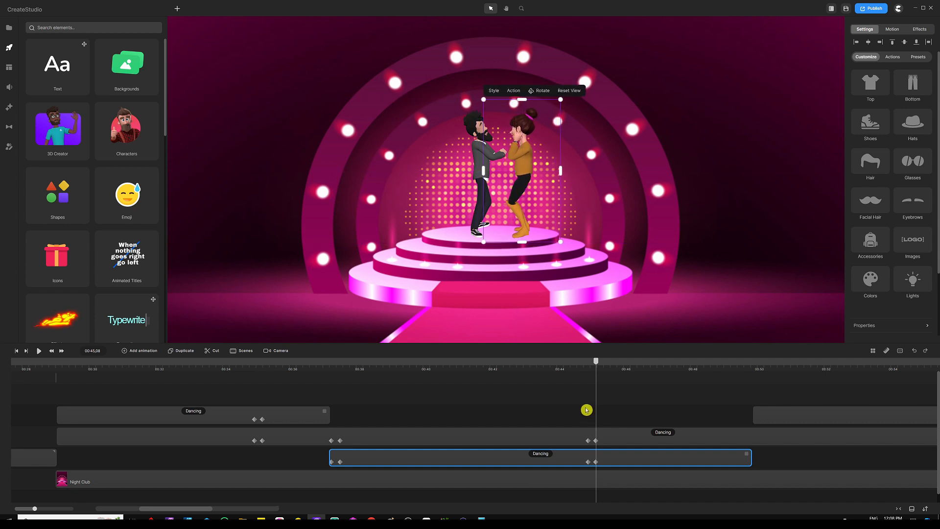
# Play back the night club scene from 00:33,12 to check how the dancers turn around each other.
pyautogui.moveTo(597, 366); pyautogui.dragTo(628, 368)
pyautogui.scroll(-4, 579, 366)
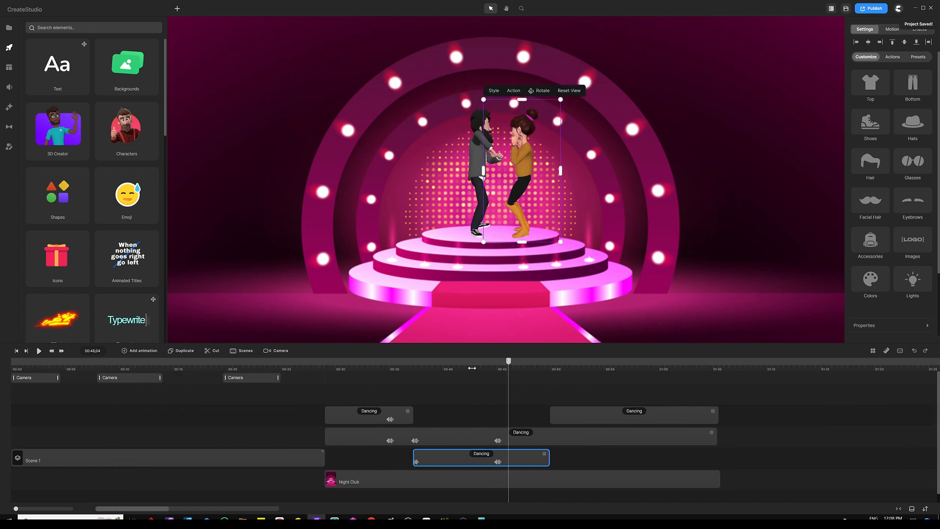
pyautogui.click(359, 366)
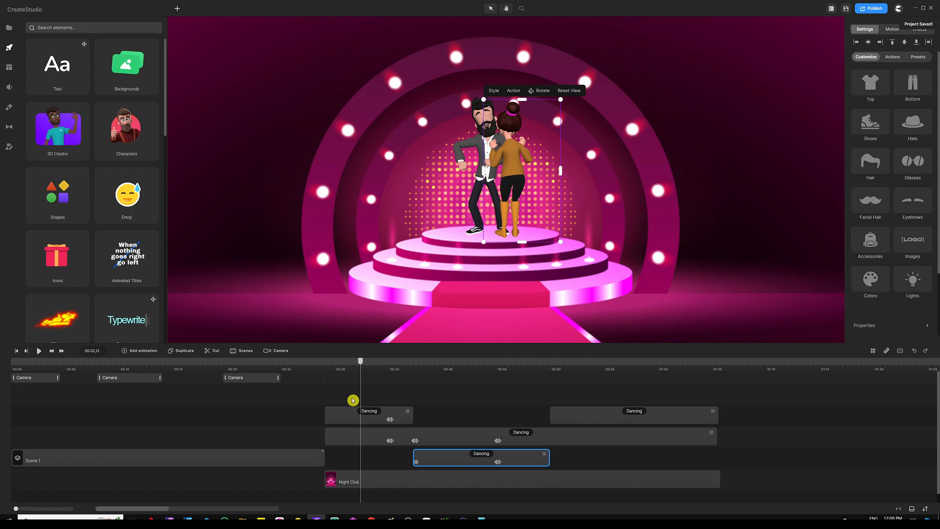
pyautogui.press('space')
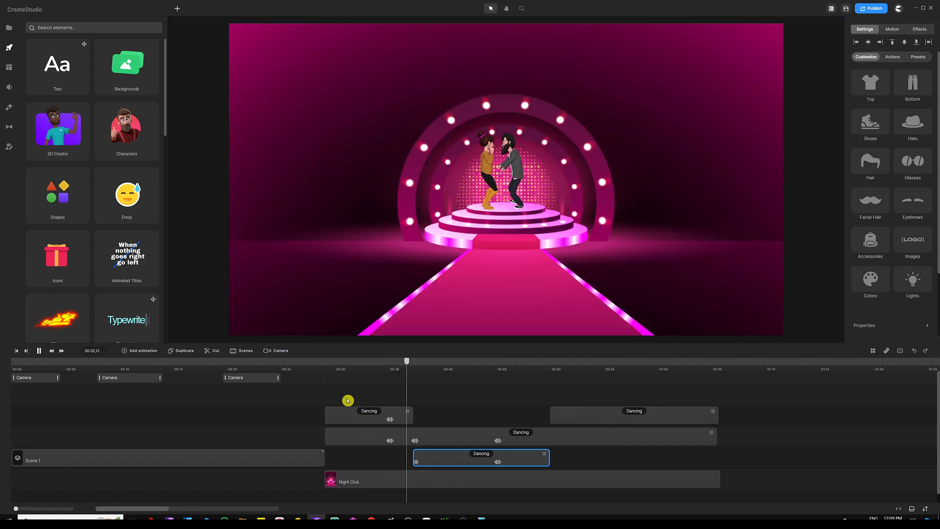
# Shift Tom's and Lenka's second pairs of turning keyframes to begin exactly where Lenka's second Dancing clip starts, and replay the turns.
pyautogui.click(431, 365)
pyautogui.moveTo(431, 365); pyautogui.dragTo(465, 365)
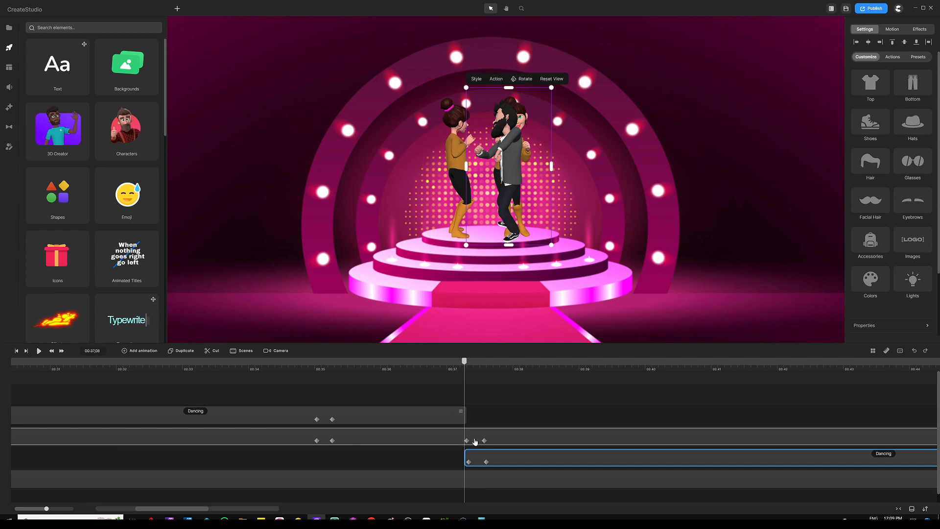
pyautogui.click(478, 397)
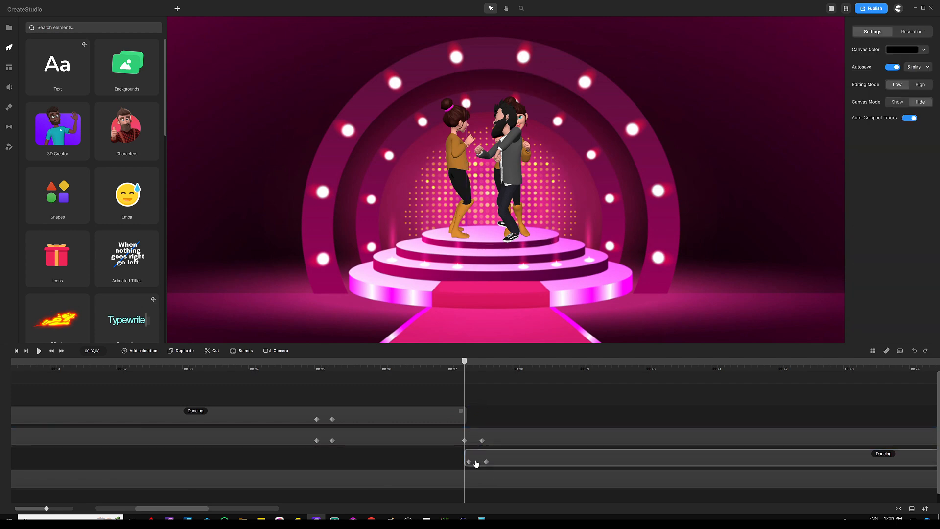
pyautogui.click(442, 434)
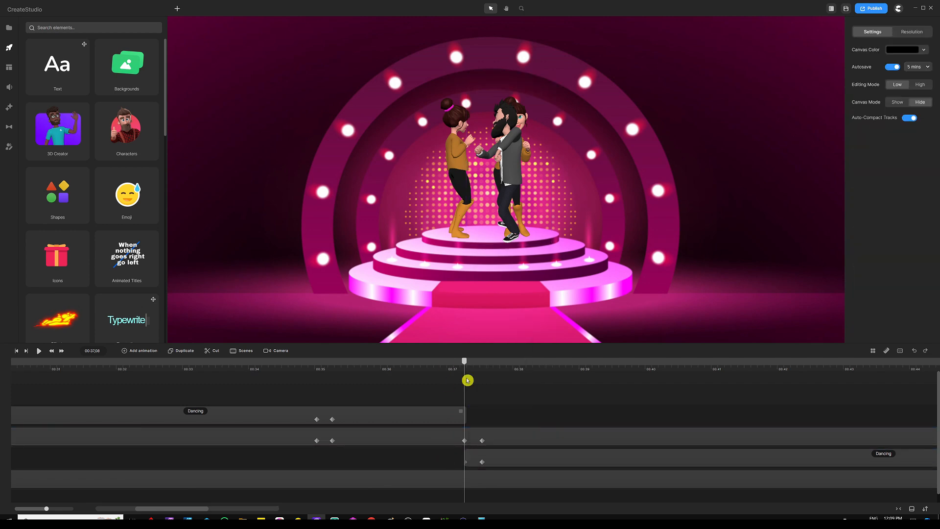
pyautogui.moveTo(487, 368); pyautogui.dragTo(356, 369)
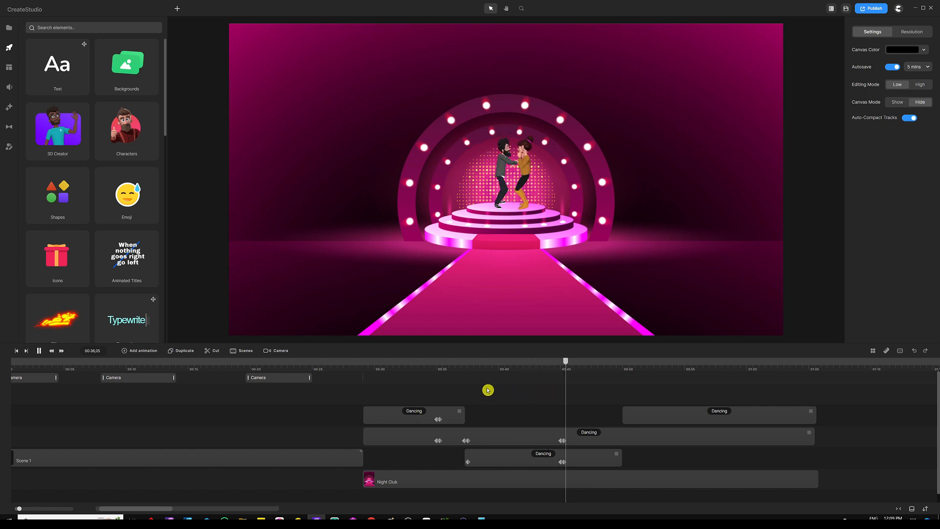
pyautogui.press('space')
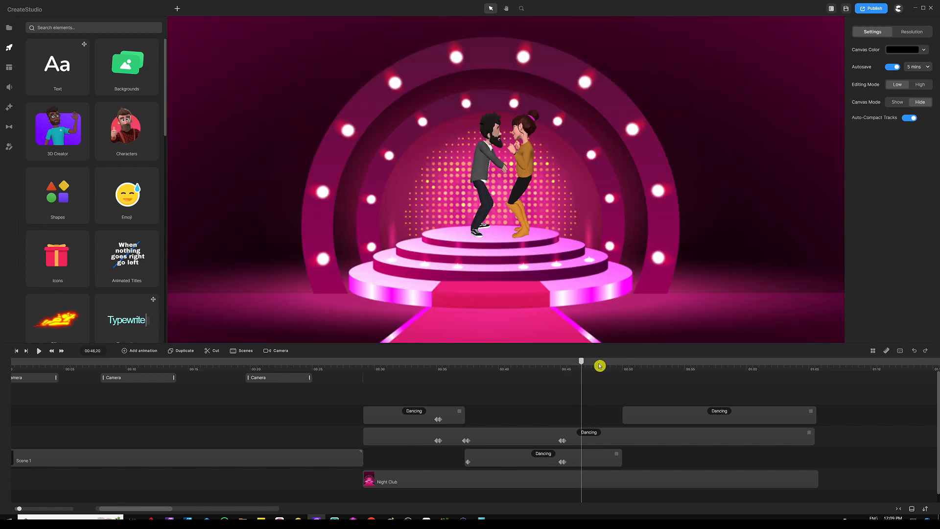
# At 00:50,05, add an animation to Lenka's third Dancing clip with Position, Scale and Character View properties and Linear easing.
pyautogui.moveTo(596, 365); pyautogui.dragTo(530, 365)
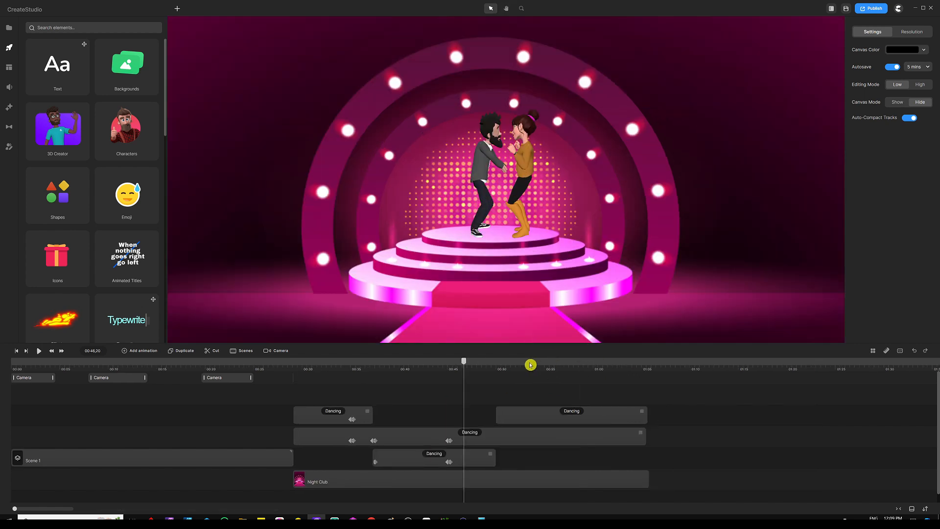
pyautogui.click(498, 367)
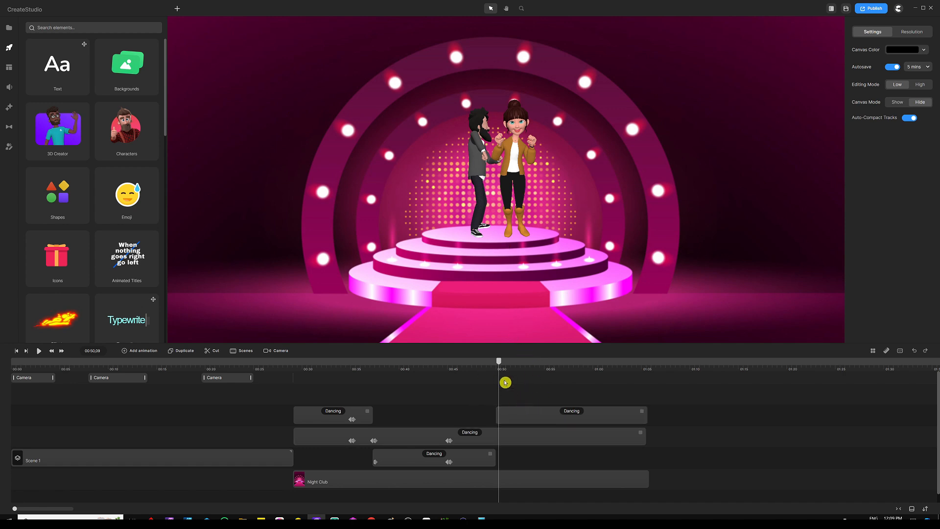
pyautogui.moveTo(501, 366)
pyautogui.mouseDown()
pyautogui.moveTo(437, 366)
pyautogui.moveTo(512, 368)
pyautogui.moveTo(483, 367)
pyautogui.moveTo(510, 367)
pyautogui.moveTo(500, 366)
pyautogui.mouseUp()
pyautogui.click(516, 417)
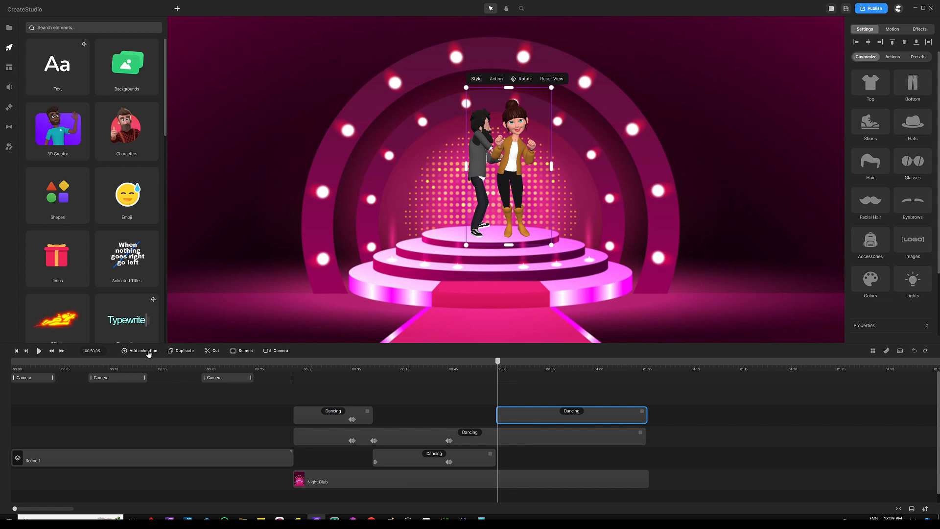
pyautogui.click(149, 351)
pyautogui.click(164, 236)
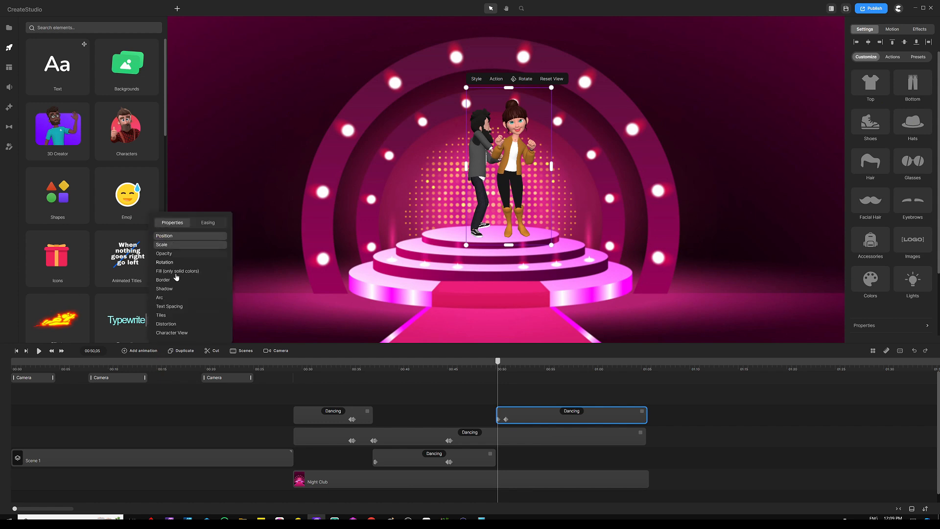
pyautogui.click(192, 333)
pyautogui.click(208, 223)
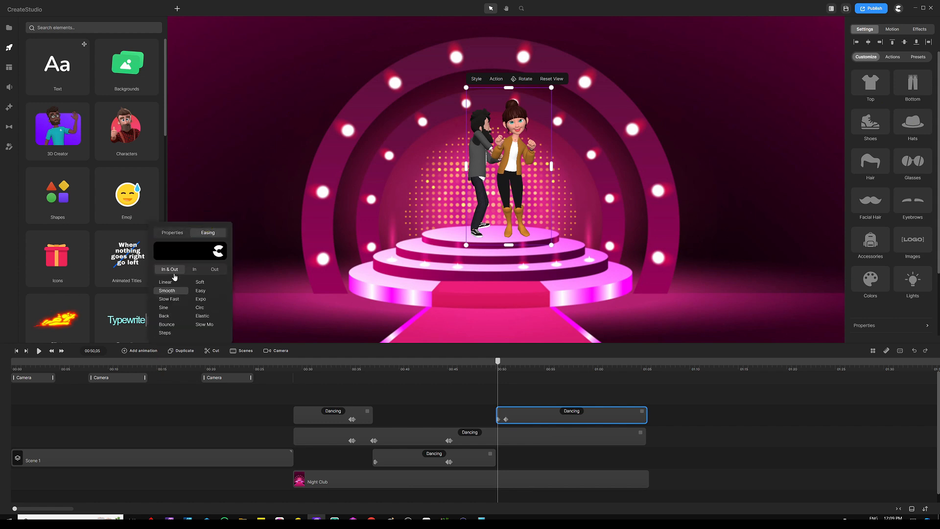
pyautogui.click(171, 286)
pyautogui.click(476, 386)
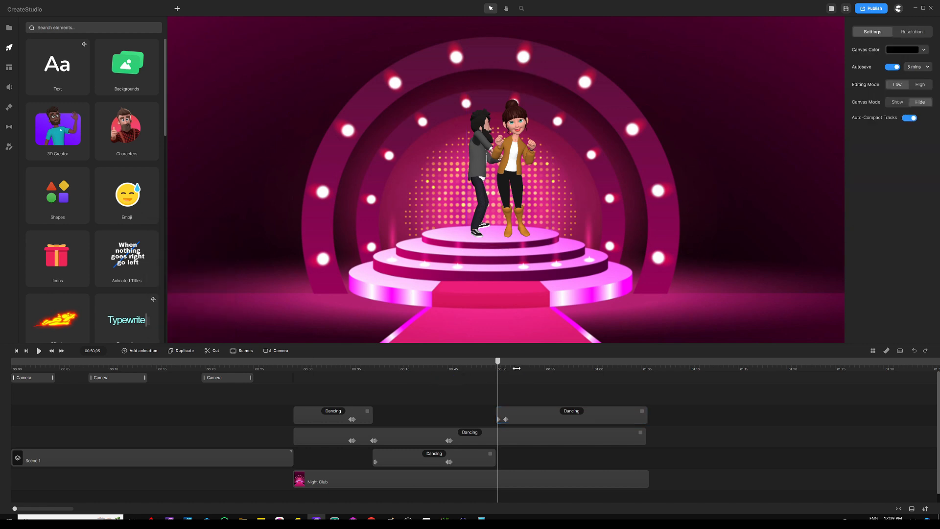
# Shorten the animation on Lenka's third Dancing clip by bringing its end keyframe to 00:50,13, and select that keyframe.
pyautogui.scroll(3, 516, 368)
pyautogui.click(500, 417)
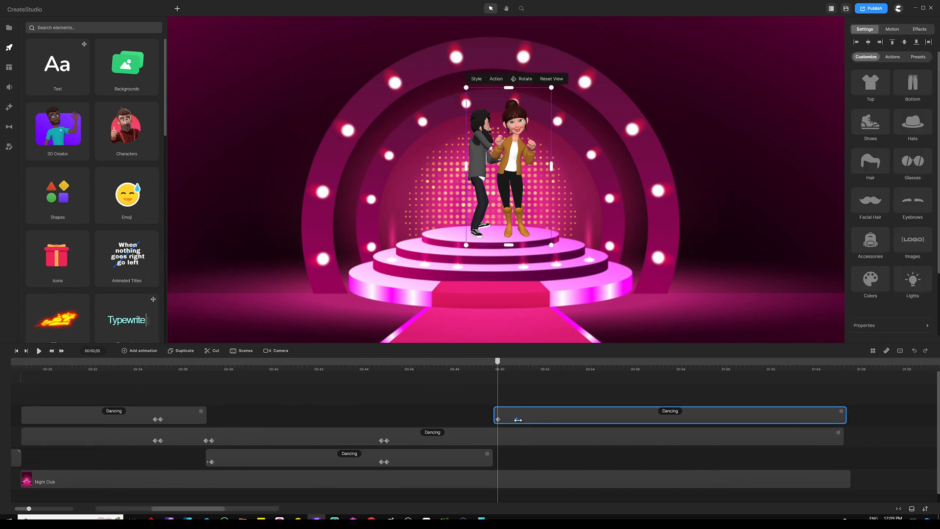
pyautogui.click(504, 420)
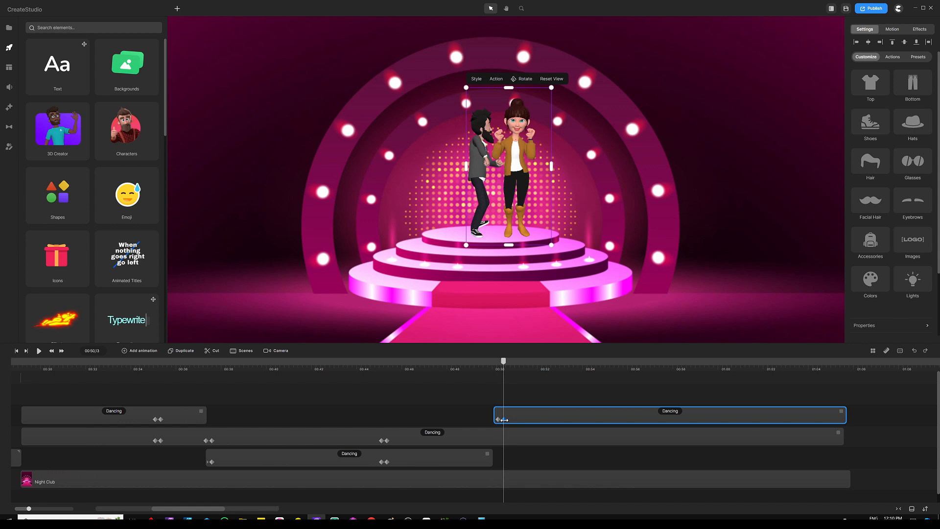
# At the 00:50,13 keyframe, turn Lenka's back to the viewer, shrink her slightly and move her left in front of Tom.
pyautogui.click(525, 79)
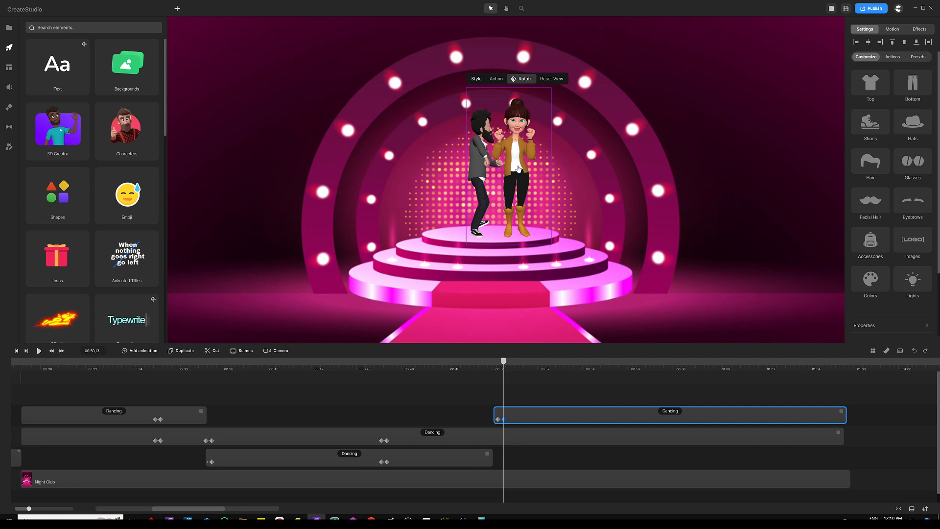
pyautogui.moveTo(518, 169); pyautogui.dragTo(358, 159)
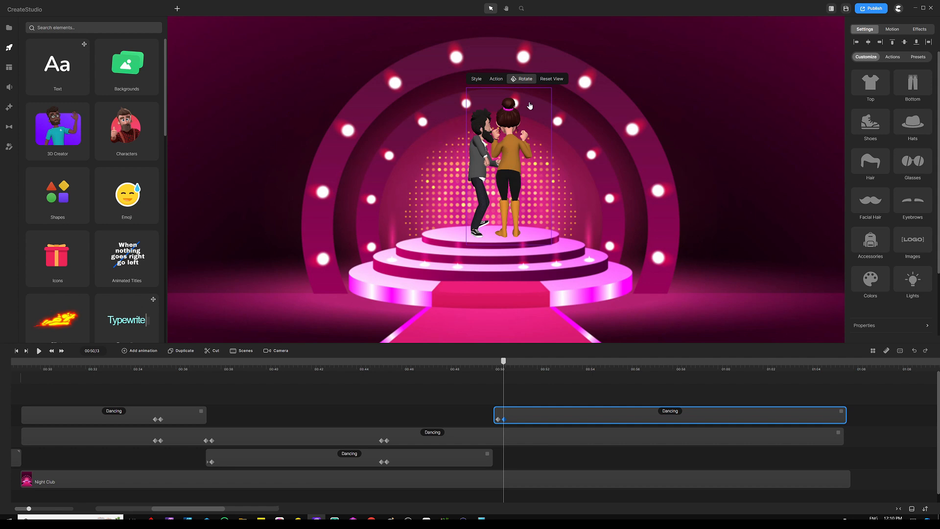
pyautogui.click(525, 79)
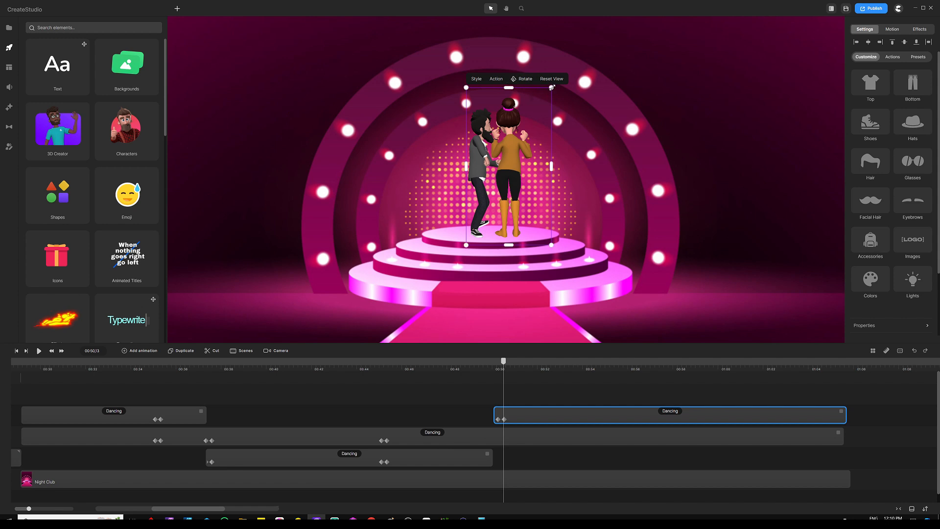
pyautogui.moveTo(552, 88); pyautogui.dragTo(544, 99)
pyautogui.moveTo(517, 186); pyautogui.dragTo(503, 187)
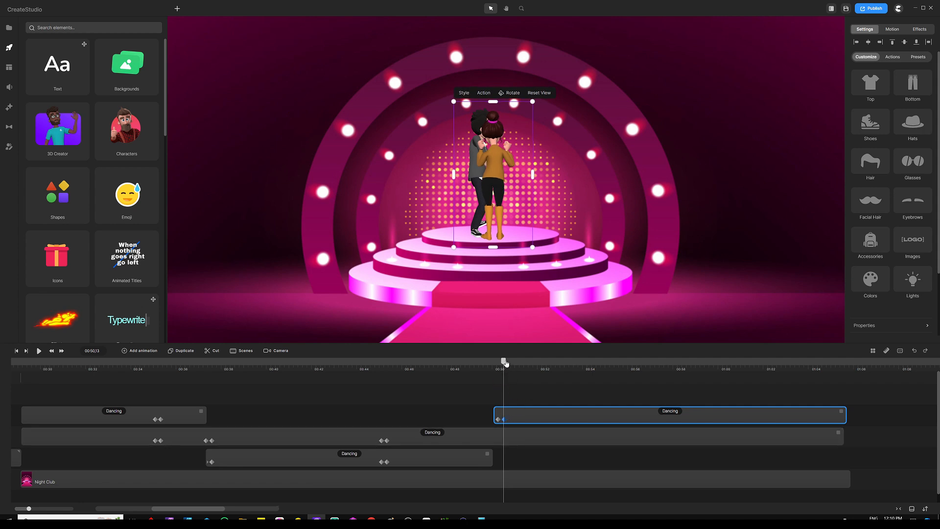
# At 00:50,05, add a fourth animation to Tom's Dancing clip with Position, Scale and Character View properties.
pyautogui.moveTo(503, 362)
pyautogui.mouseDown()
pyautogui.moveTo(478, 363)
pyautogui.moveTo(499, 365)
pyautogui.mouseUp()
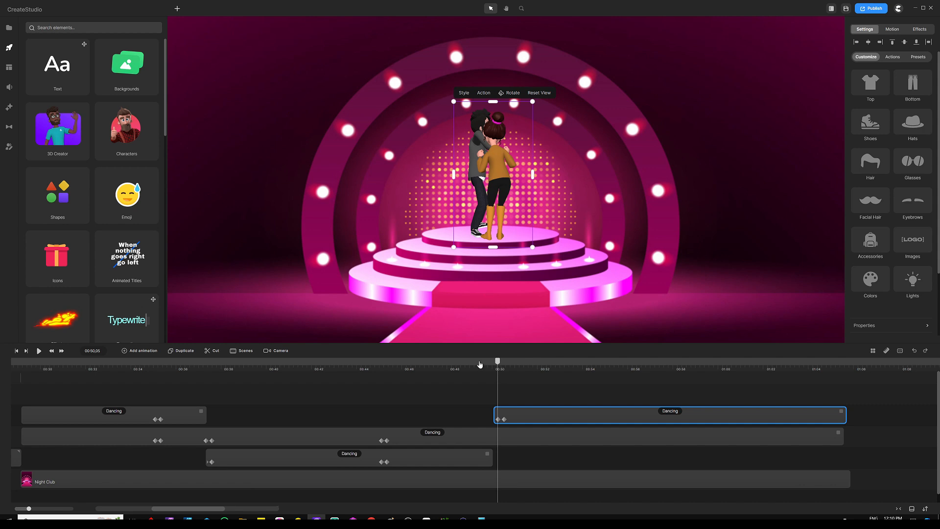
pyautogui.click(505, 440)
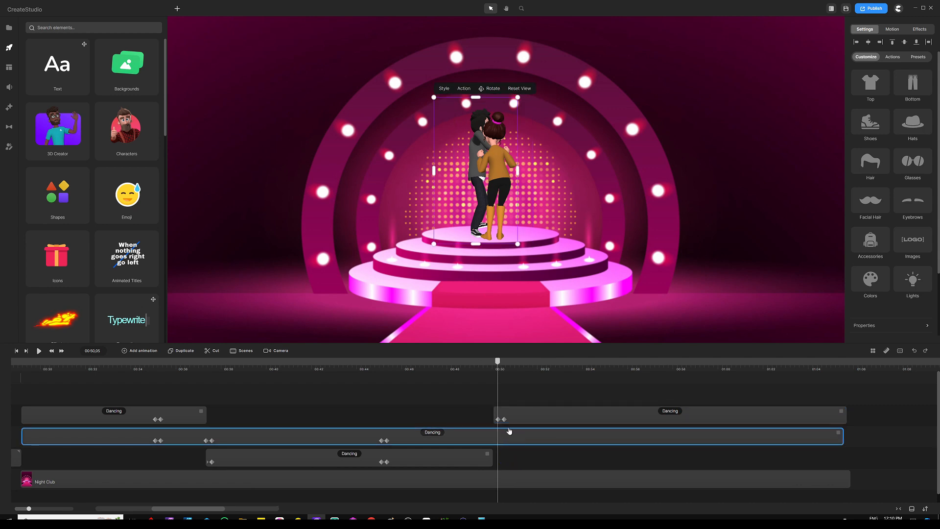
pyautogui.click(144, 351)
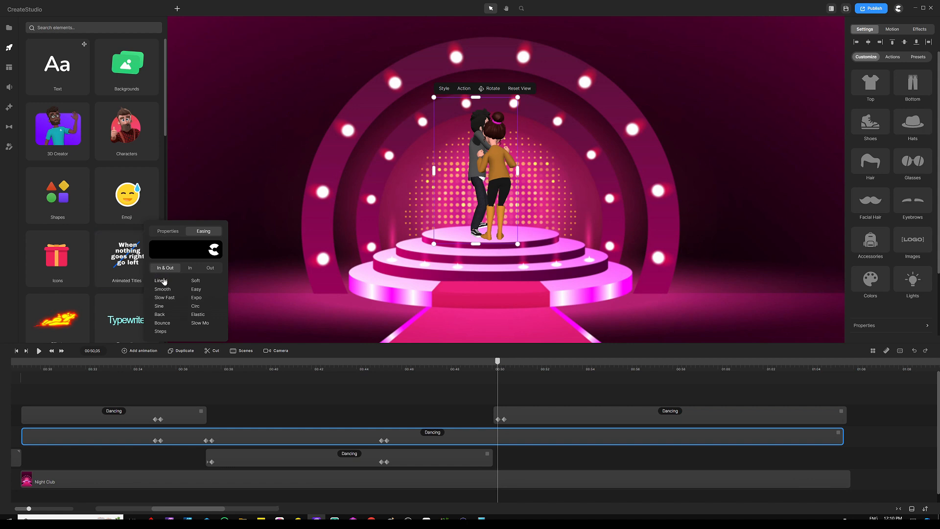
pyautogui.click(169, 232)
pyautogui.click(168, 244)
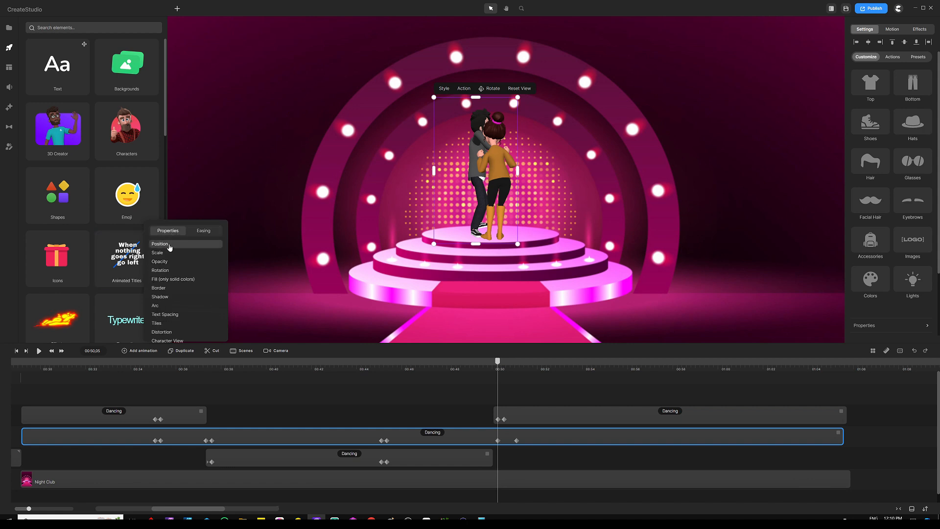
pyautogui.click(172, 252)
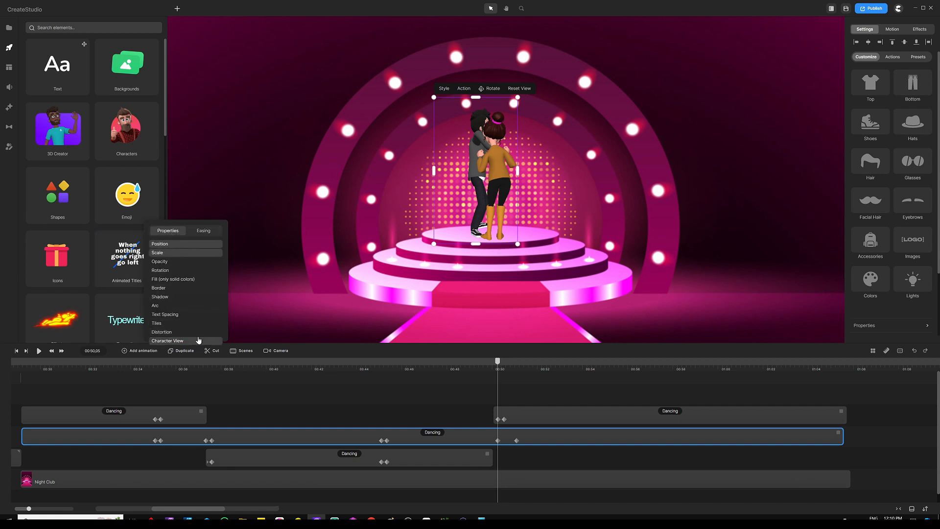
pyautogui.click(469, 401)
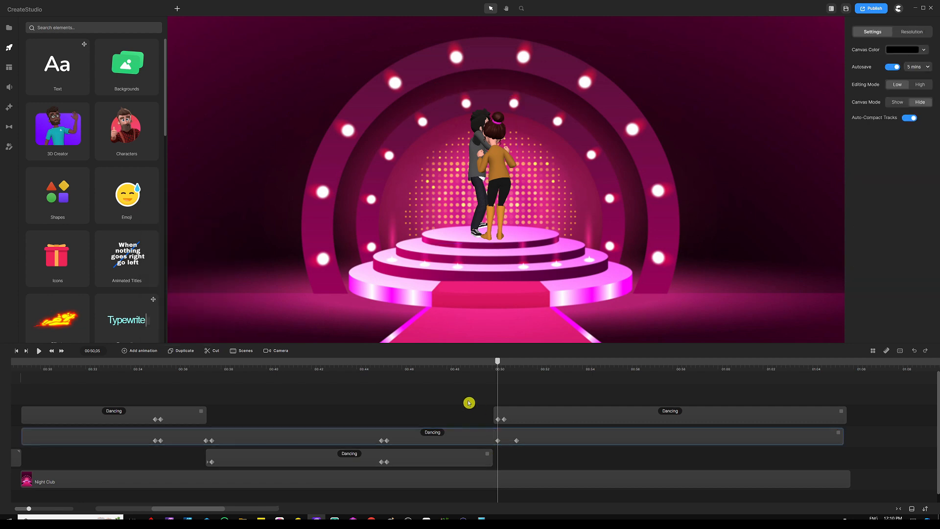
# Shorten Tom's newest animation by bringing its end keyframe to 00:50,14, and select that keyframe.
pyautogui.click(504, 441)
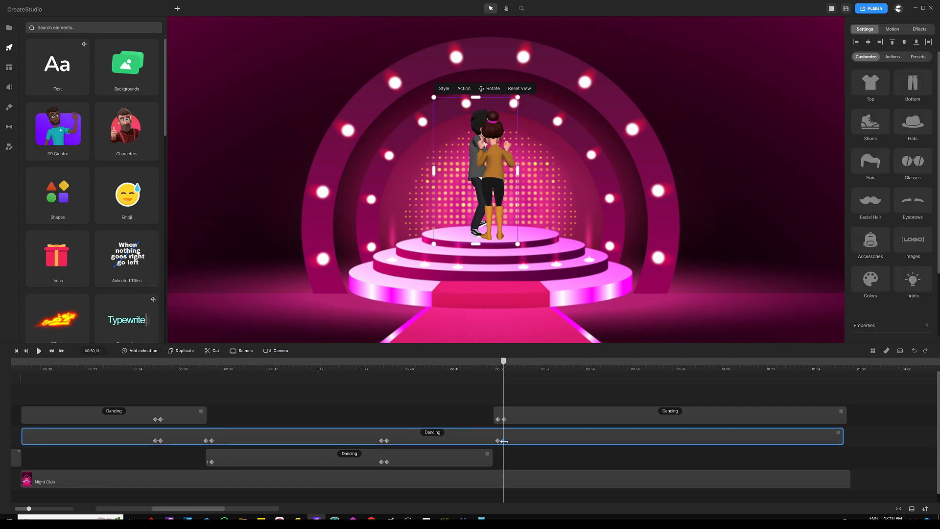
pyautogui.moveTo(504, 441); pyautogui.dragTo(506, 441)
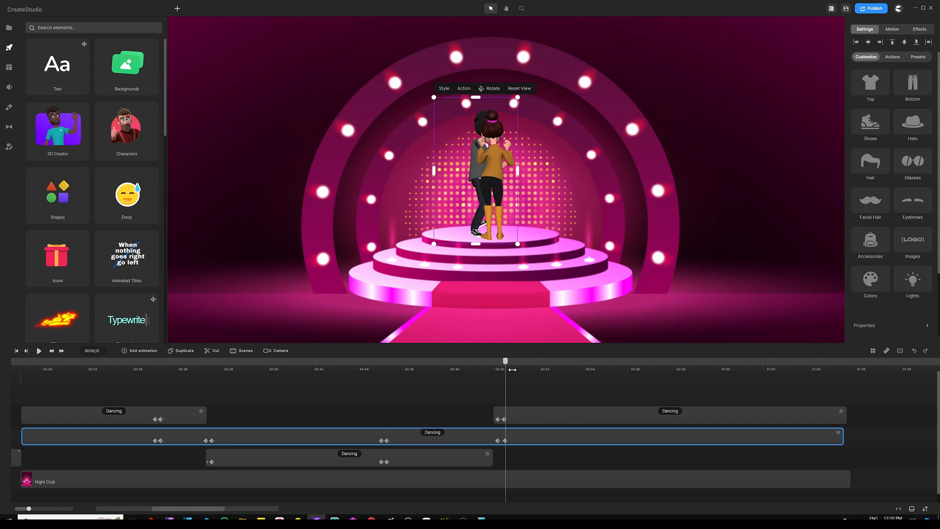
pyautogui.moveTo(513, 369); pyautogui.dragTo(571, 368)
pyautogui.click(504, 440)
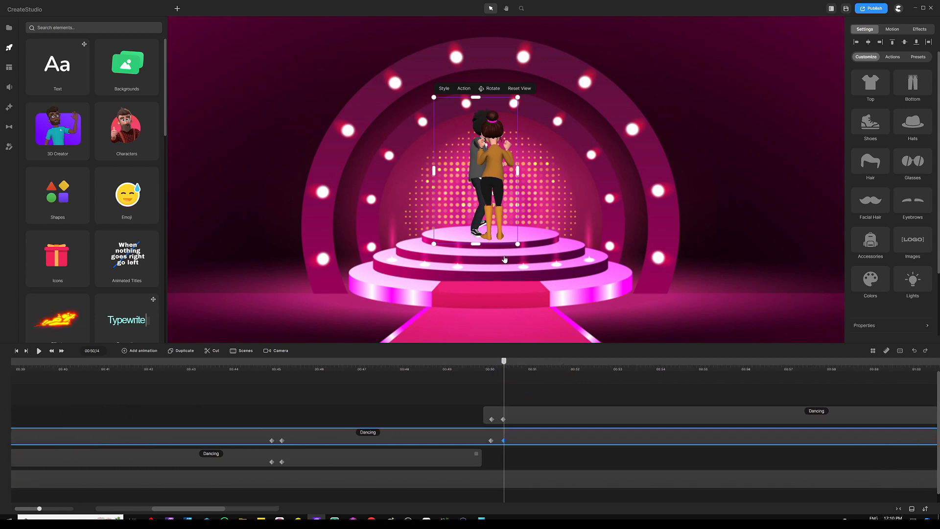
# At the 00:50,14 keyframe, turn Tom to face the viewer, shrink him slightly and move him directly behind Lenka.
pyautogui.click(492, 90)
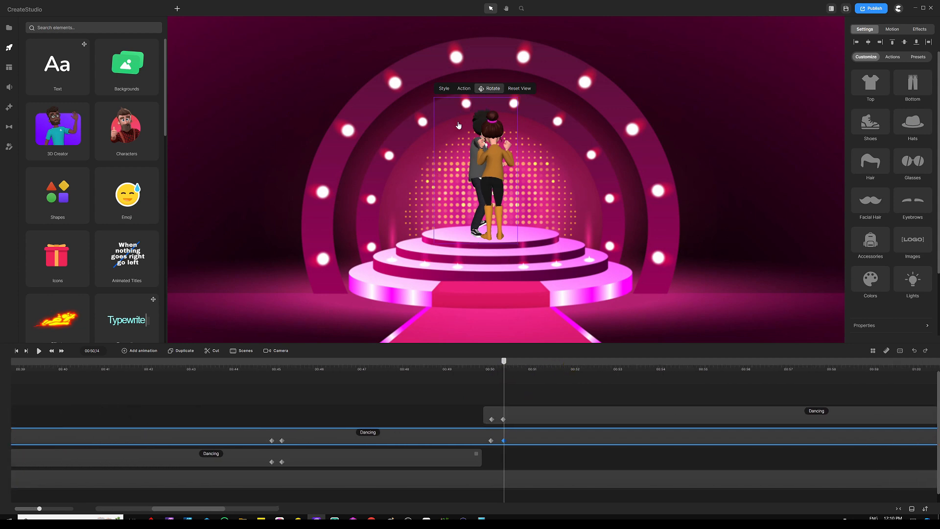
pyautogui.moveTo(457, 127); pyautogui.dragTo(382, 127)
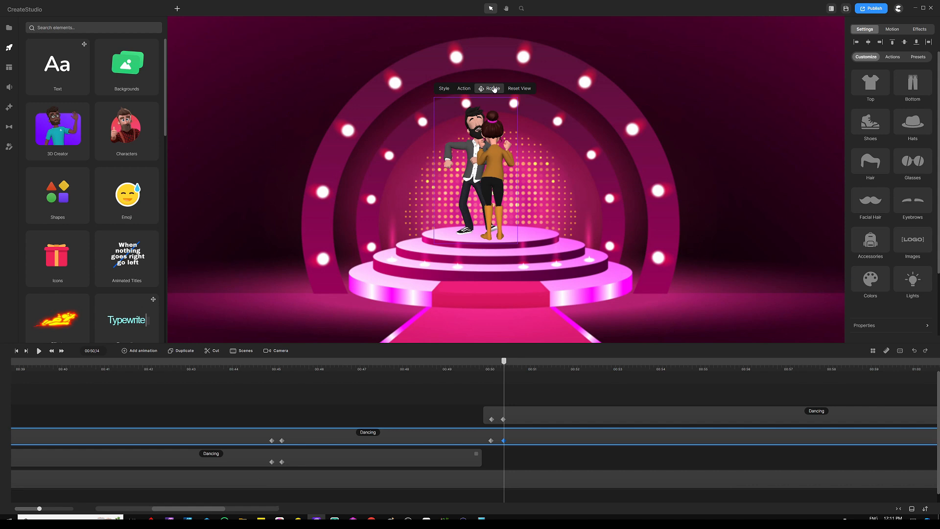
pyautogui.click(493, 89)
pyautogui.moveTo(517, 97); pyautogui.dragTo(506, 111)
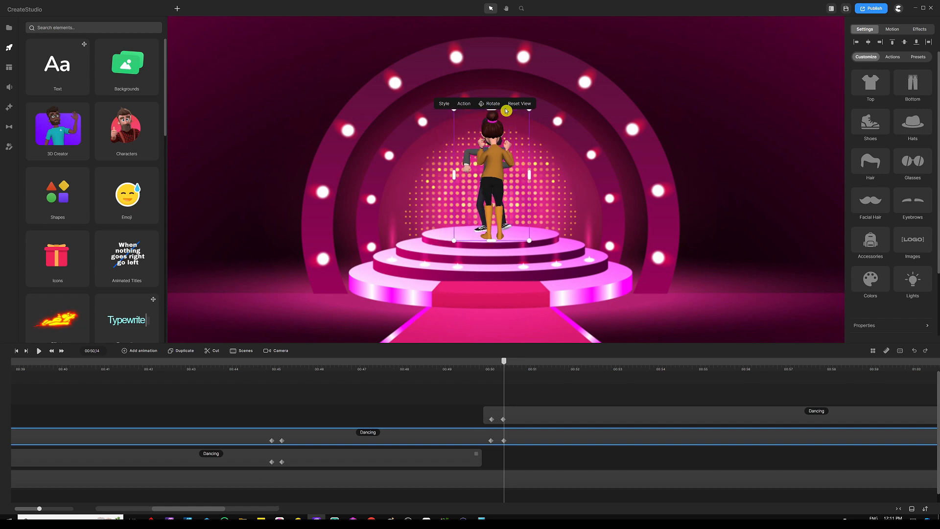
pyautogui.click(489, 104)
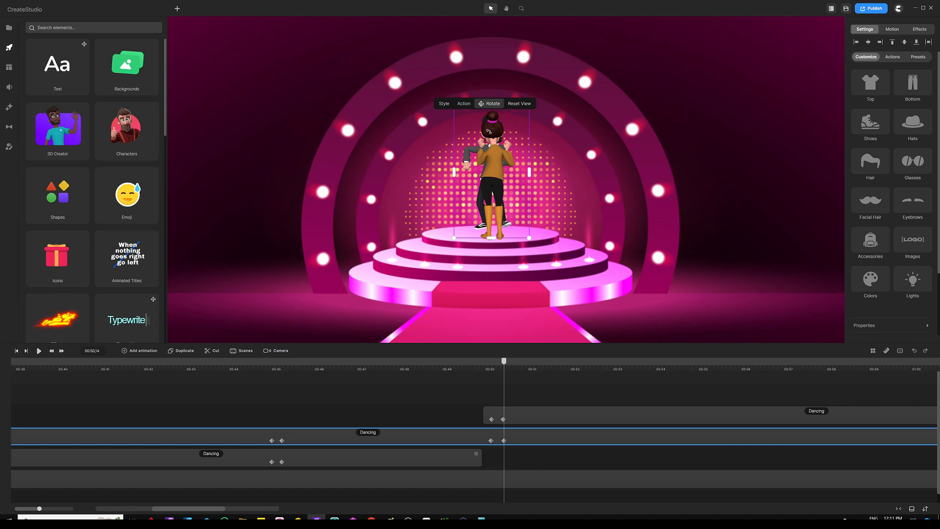
pyautogui.click(520, 392)
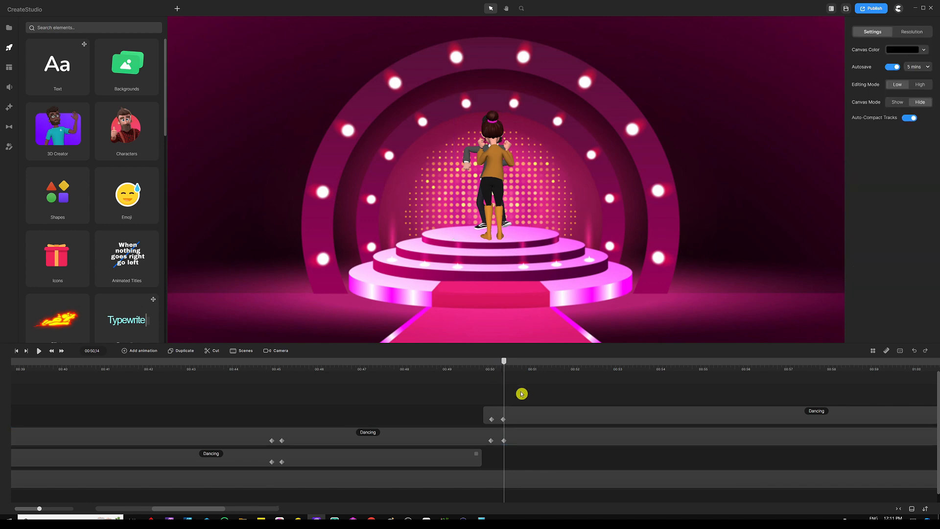
pyautogui.click(505, 441)
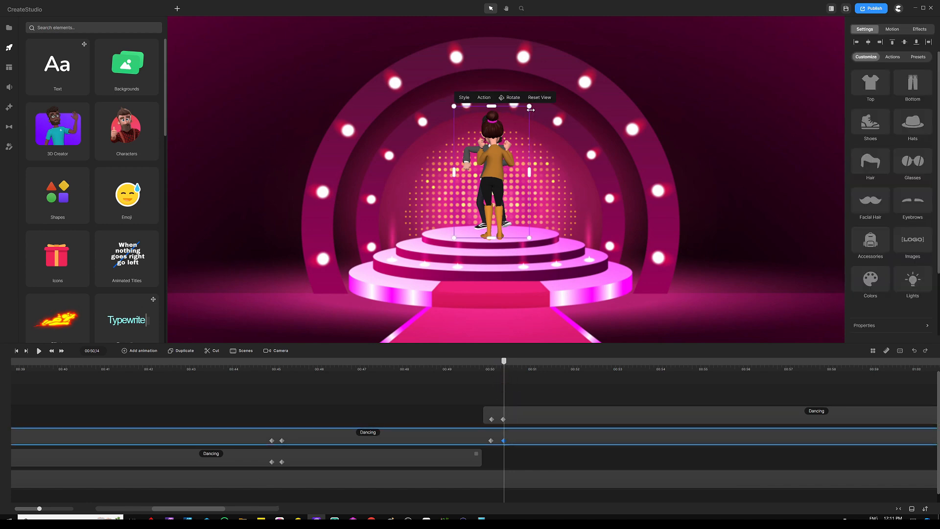
pyautogui.moveTo(531, 106); pyautogui.dragTo(528, 110)
# Play back the turn, move Lenka's last Dancing clip to start at 00:49,29, and check the changeover between the clips.
pyautogui.click(443, 372)
pyautogui.press('space')
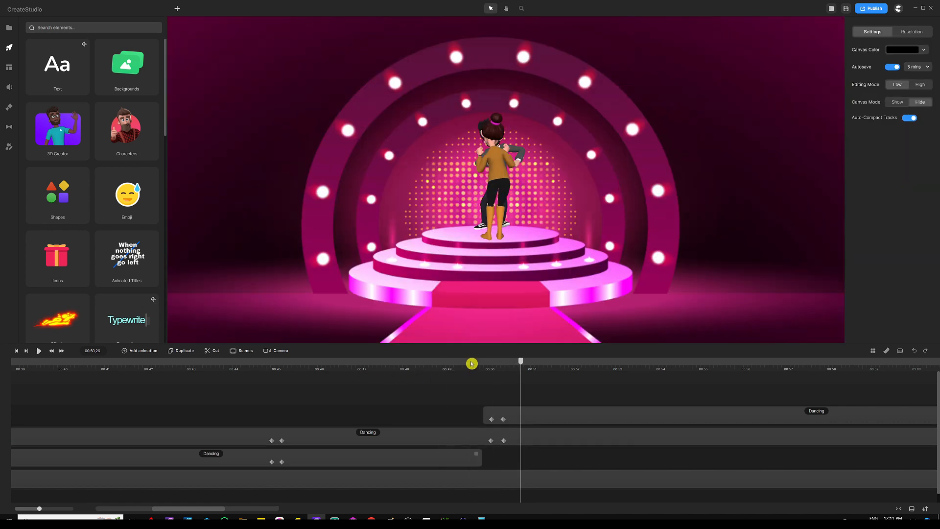
pyautogui.click(472, 364)
pyautogui.click(482, 363)
pyautogui.moveTo(503, 367); pyautogui.dragTo(661, 368)
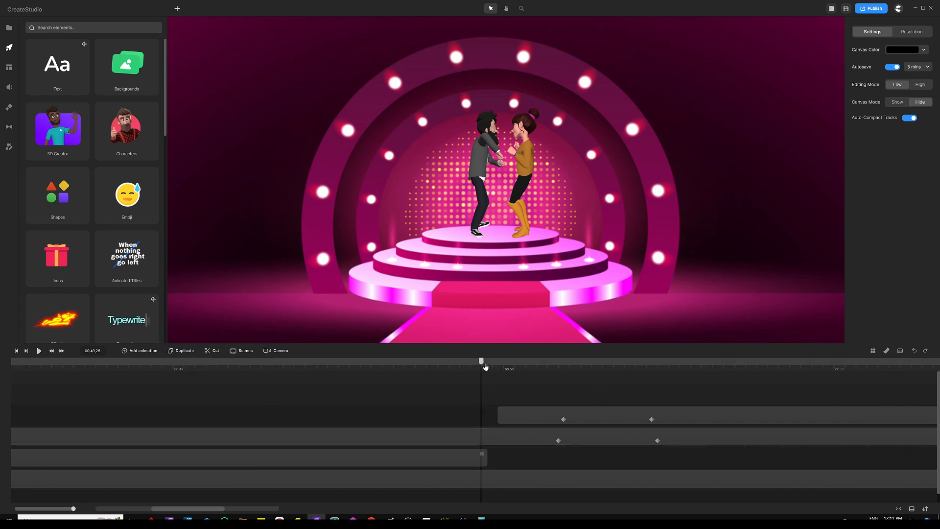
pyautogui.click(492, 366)
pyautogui.moveTo(526, 412); pyautogui.dragTo(521, 411)
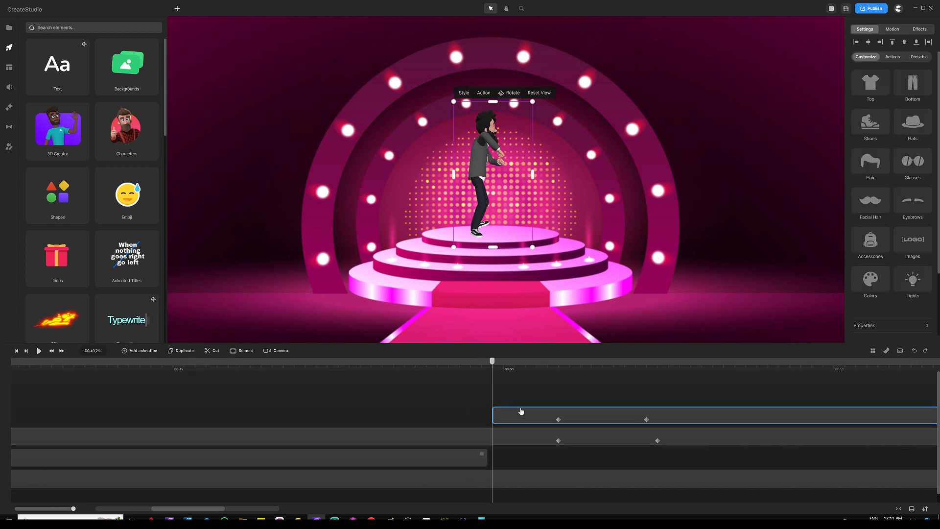
pyautogui.click(483, 365)
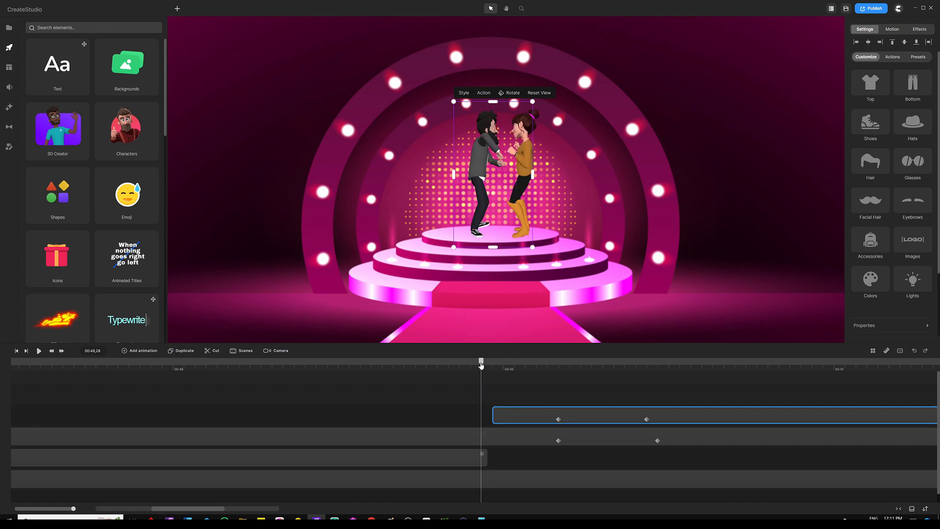
pyautogui.click(498, 362)
pyautogui.click(484, 365)
pyautogui.click(498, 362)
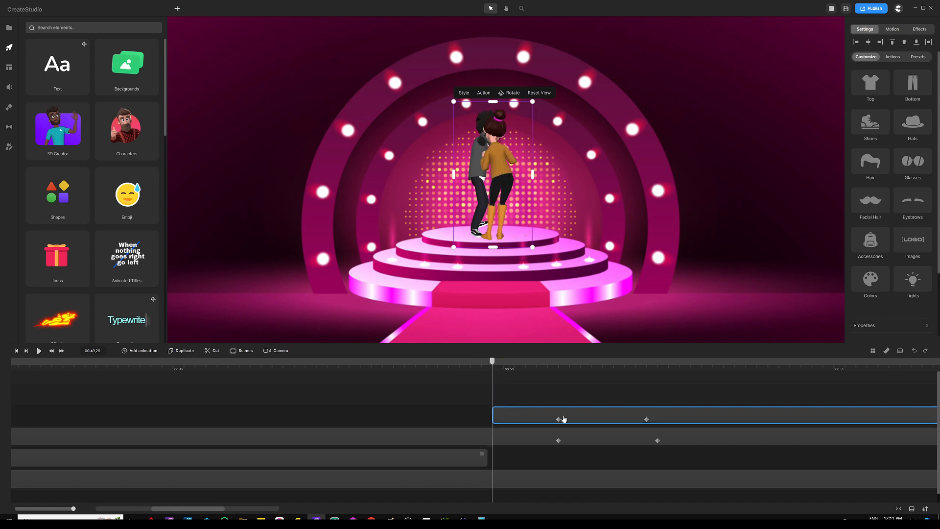
# Shift both keyframes of Lenka's and Tom's latest animations earlier so both animations start at 00:49,29.
pyautogui.click(551, 400)
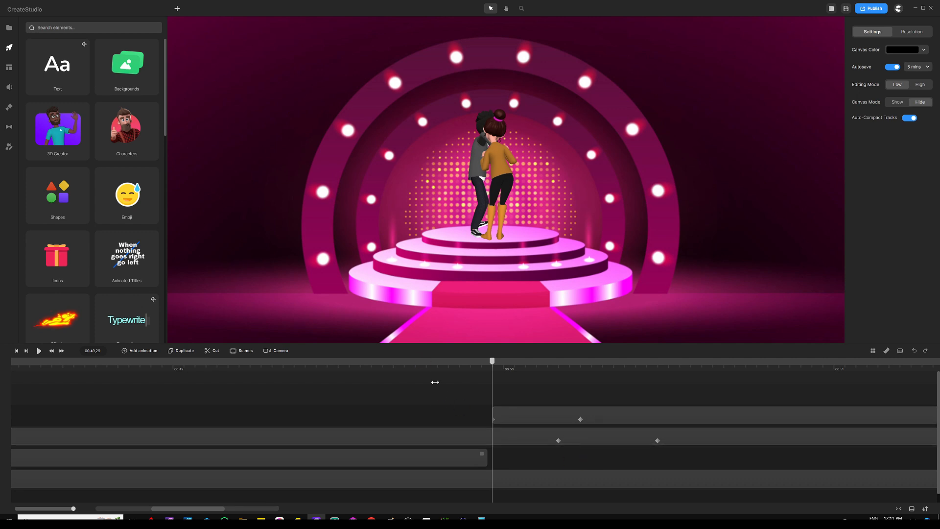
pyautogui.moveTo(549, 442); pyautogui.dragTo(537, 443)
pyautogui.click(533, 442)
pyautogui.click(466, 411)
pyautogui.click(591, 446)
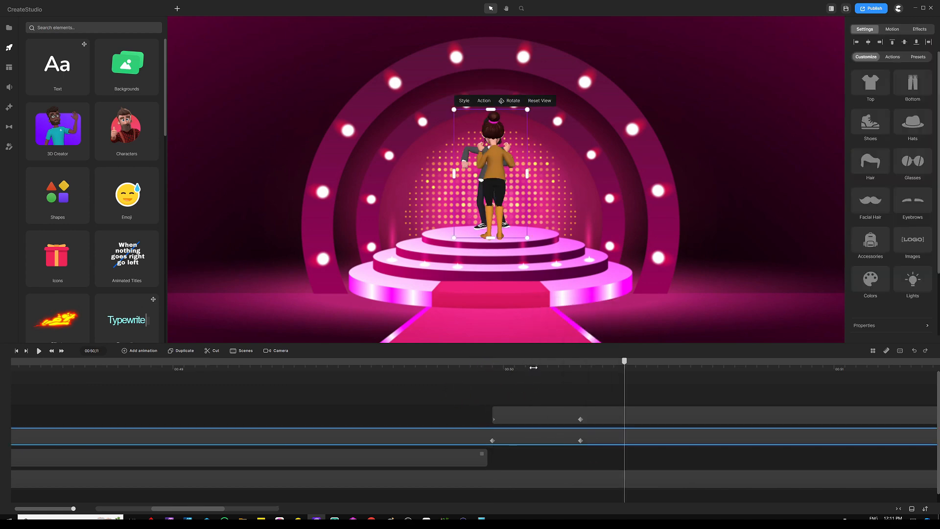
# At 01:00,07, add a fifth animation to Tom's Dancing clip with Position and Character View properties and Linear easing.
pyautogui.moveTo(533, 367); pyautogui.dragTo(223, 363)
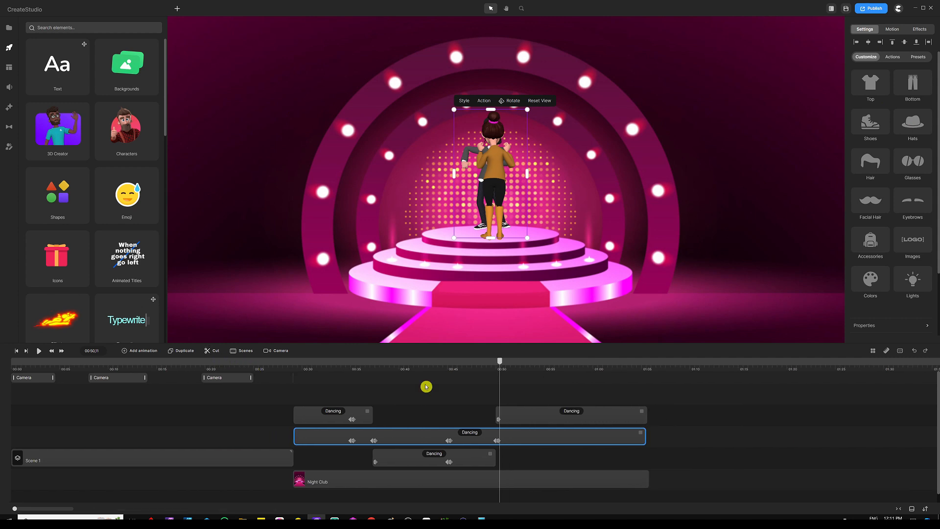
pyautogui.moveTo(502, 366); pyautogui.dragTo(596, 369)
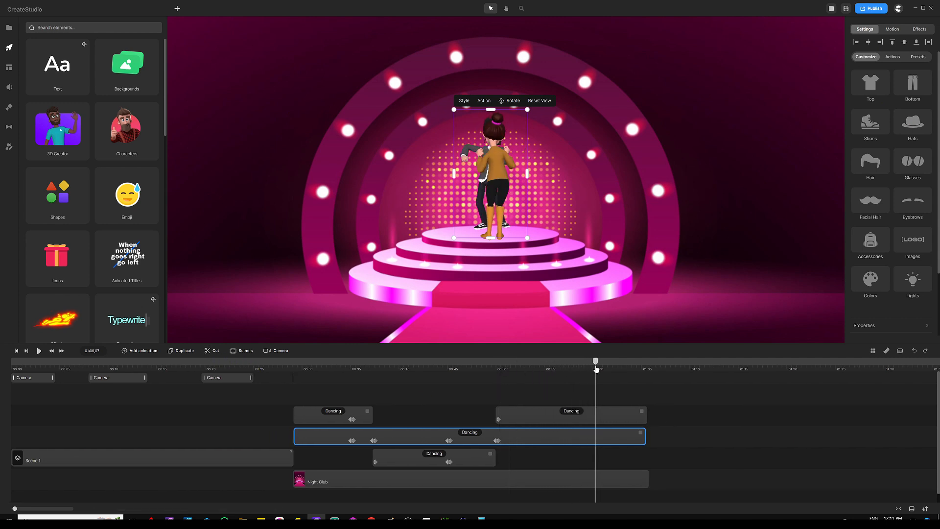
pyautogui.click(579, 364)
pyautogui.click(151, 355)
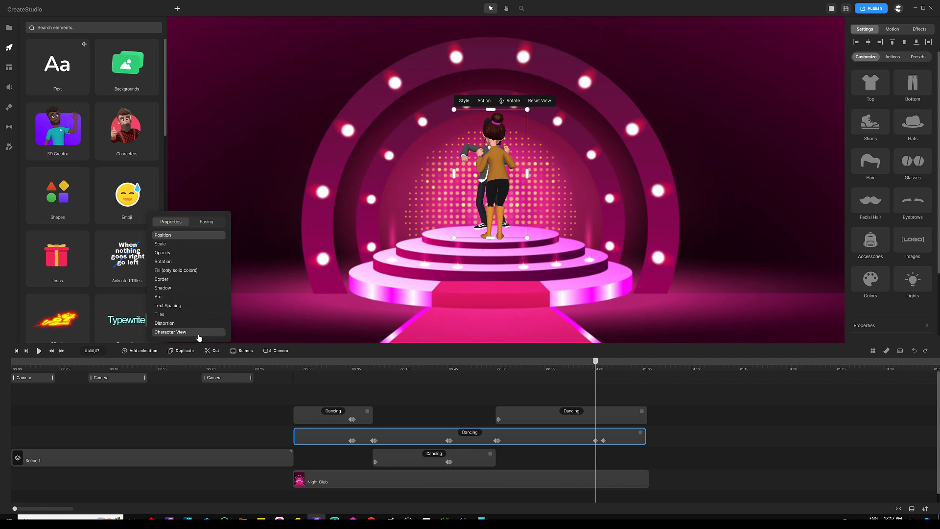
pyautogui.click(206, 227)
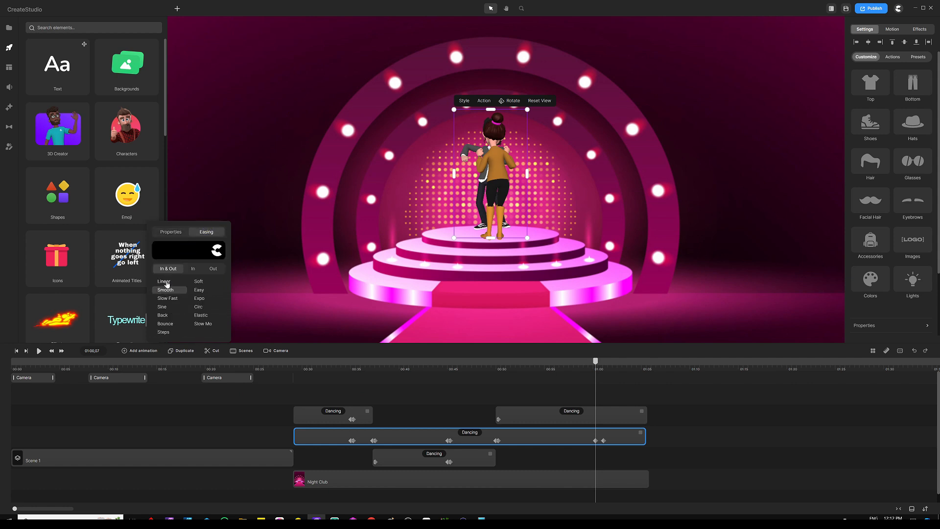
pyautogui.click(225, 331)
pyautogui.click(536, 386)
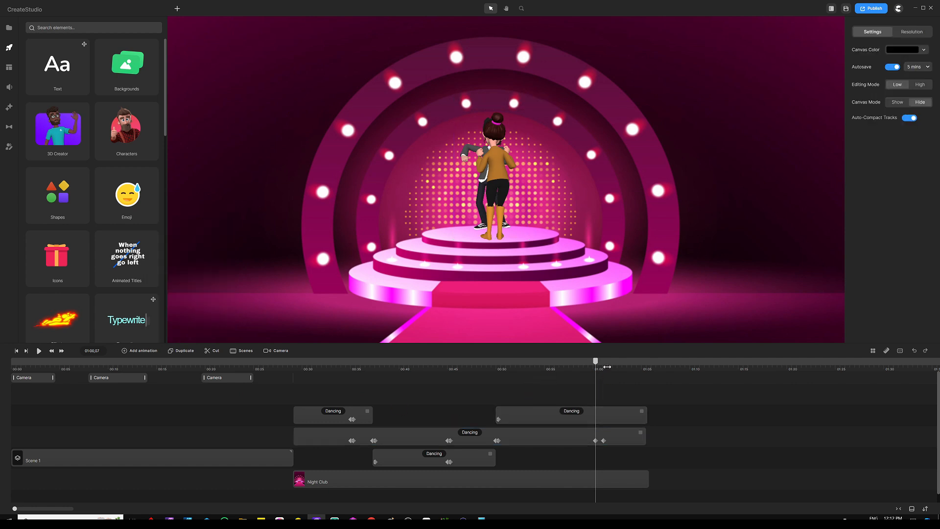
# Shorten Tom's fifth animation by bringing its end keyframe to 01:00,14, and select that keyframe.
pyautogui.scroll(3, 607, 366)
pyautogui.click(613, 441)
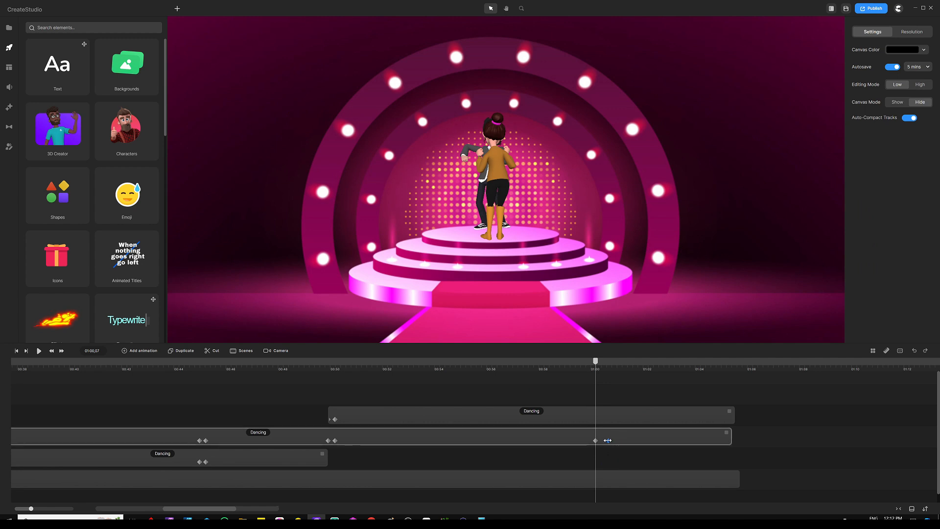
pyautogui.click(601, 441)
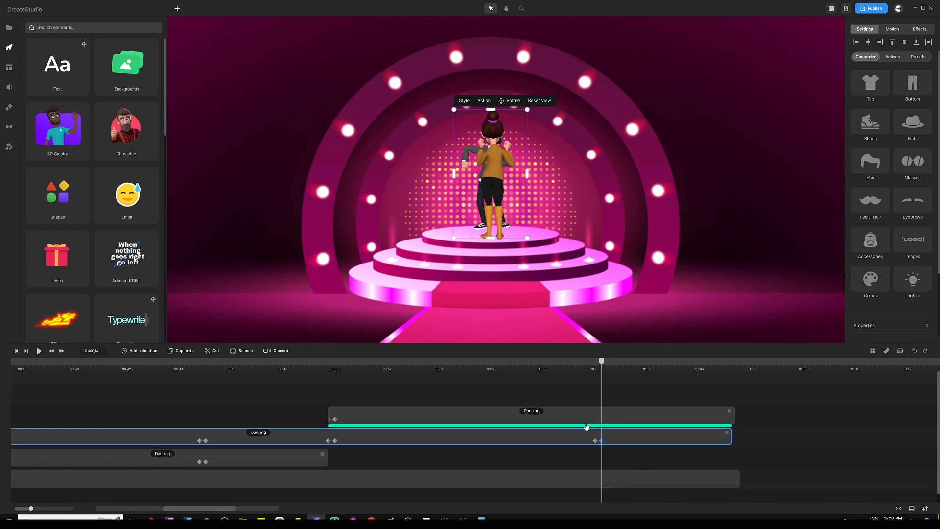
# At the 01:00,14 keyframe, turn Tom to face left and move him to the right of Lenka and slightly down.
pyautogui.click(512, 101)
pyautogui.moveTo(487, 144); pyautogui.dragTo(418, 143)
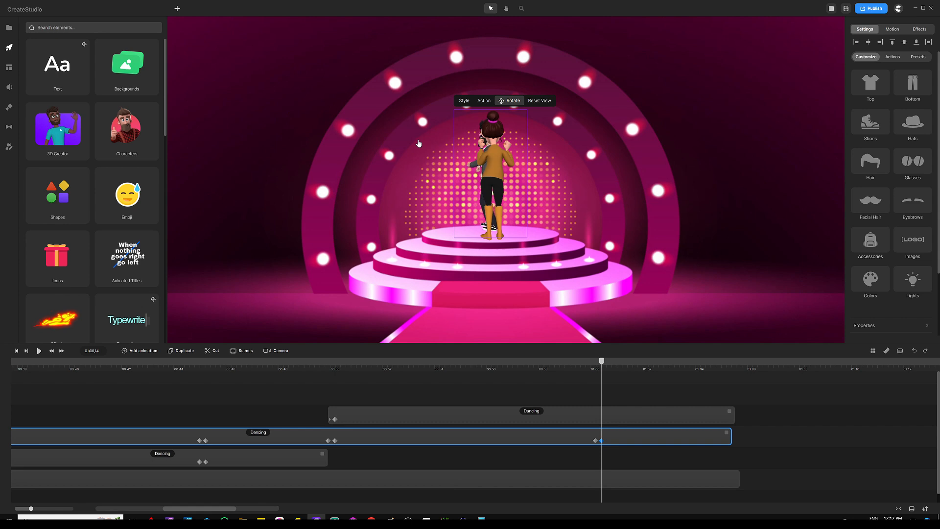
pyautogui.click(513, 101)
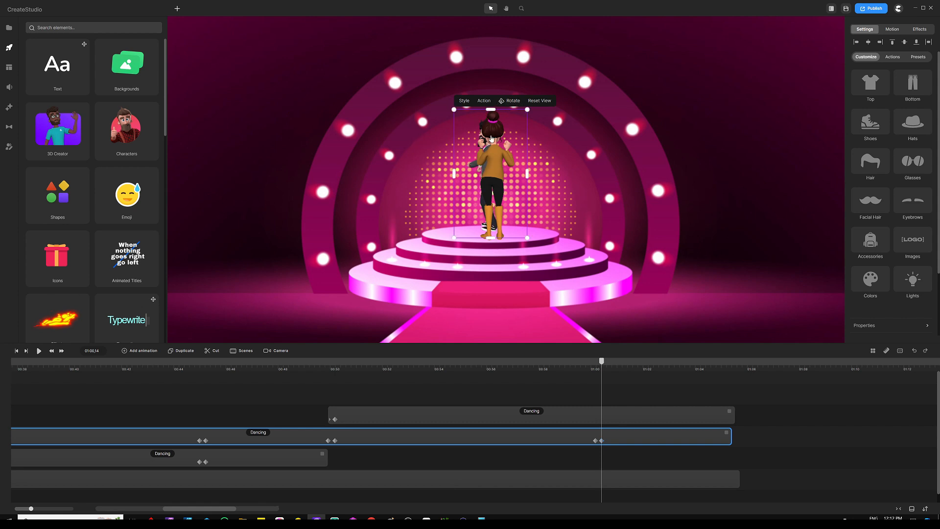
pyautogui.press('Right')
pyautogui.press('Right')
pyautogui.press('Right')
pyautogui.press('Right')
pyautogui.press('Right')
pyautogui.press('Right')
pyautogui.press('Right')
pyautogui.press('Down')
pyautogui.press('Down')
pyautogui.press('Down')
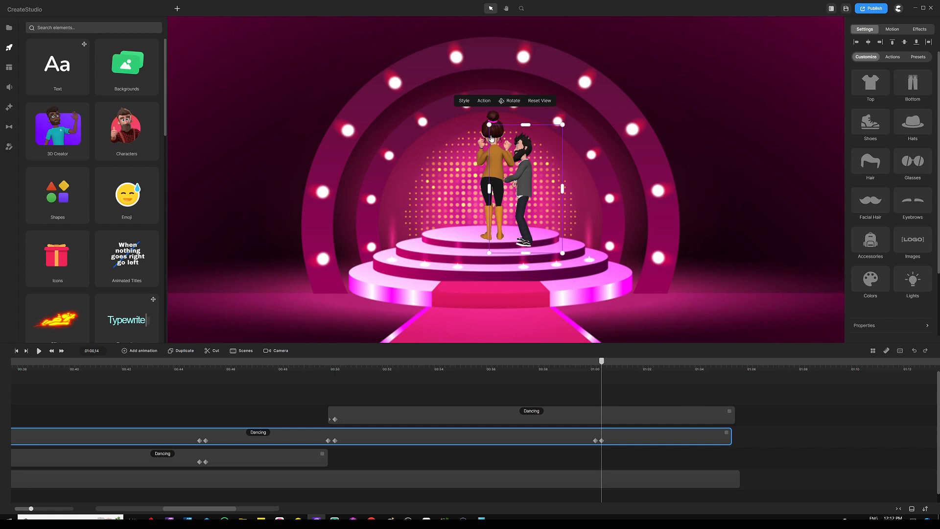
# Animate Lenka's last Dancing clip from 01:00,07 to 01:00,14 with Linear easing and Position and Character View properties.
pyautogui.moveTo(602, 364); pyautogui.dragTo(700, 364)
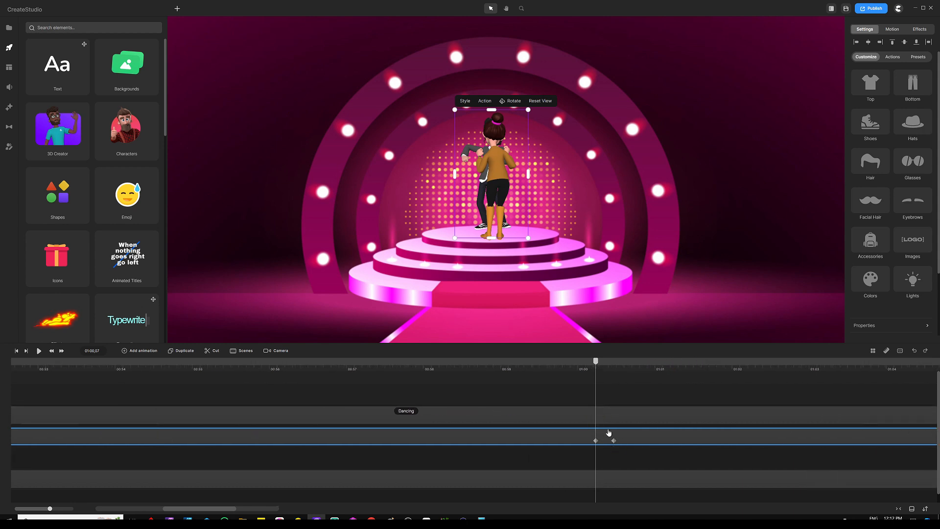
pyautogui.click(598, 410)
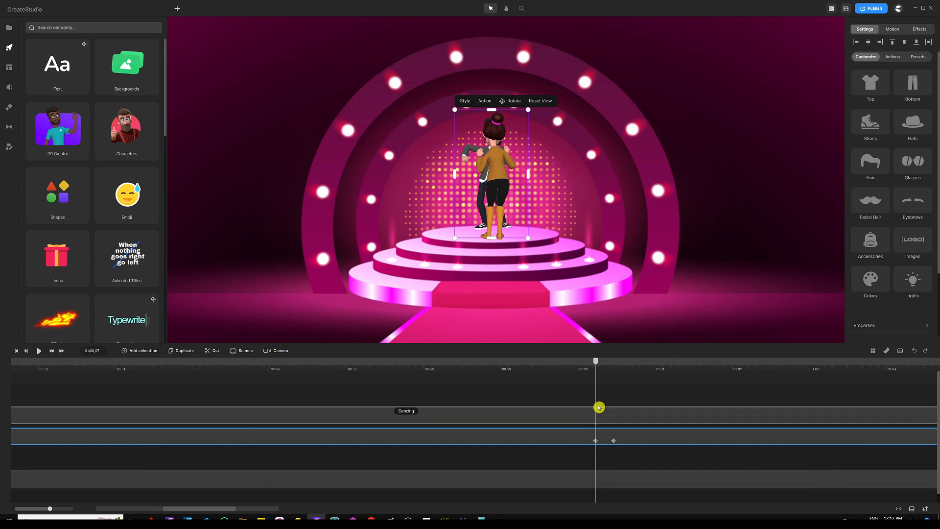
pyautogui.click(140, 351)
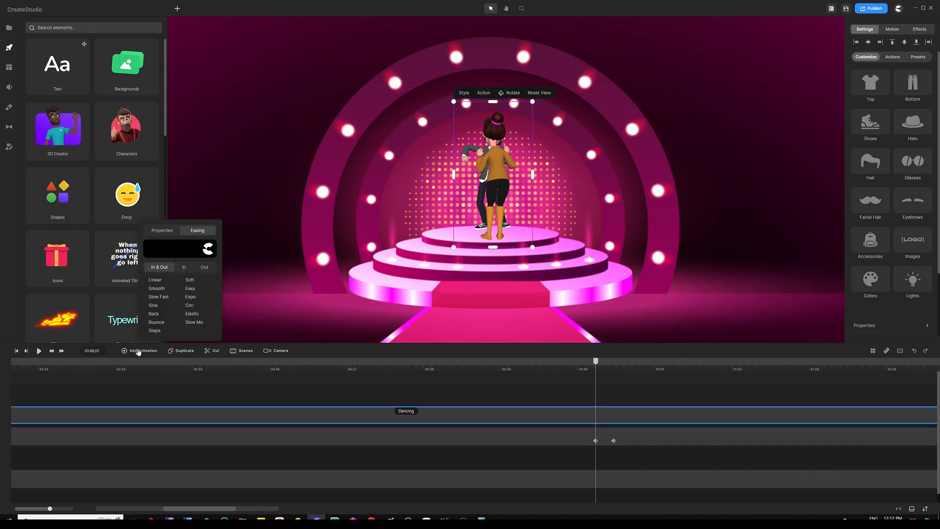
pyautogui.click(161, 282)
pyautogui.click(168, 232)
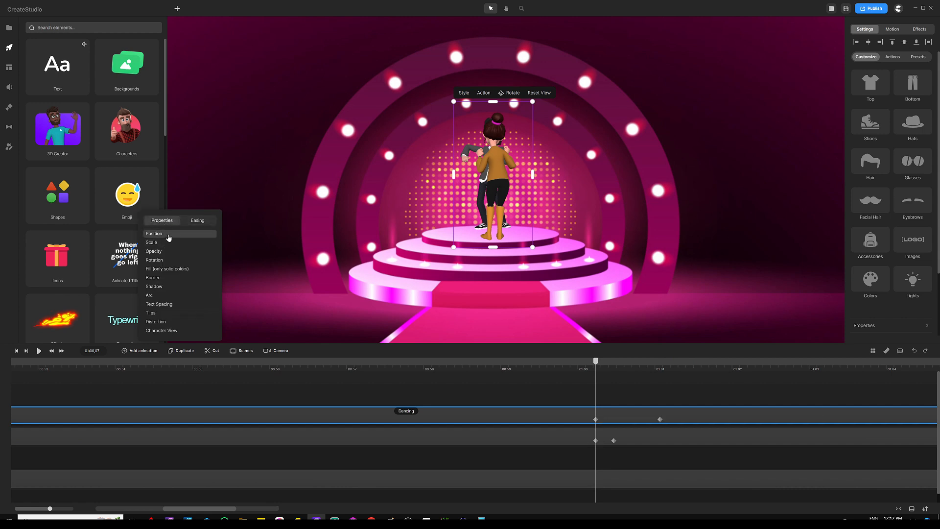
pyautogui.click(187, 331)
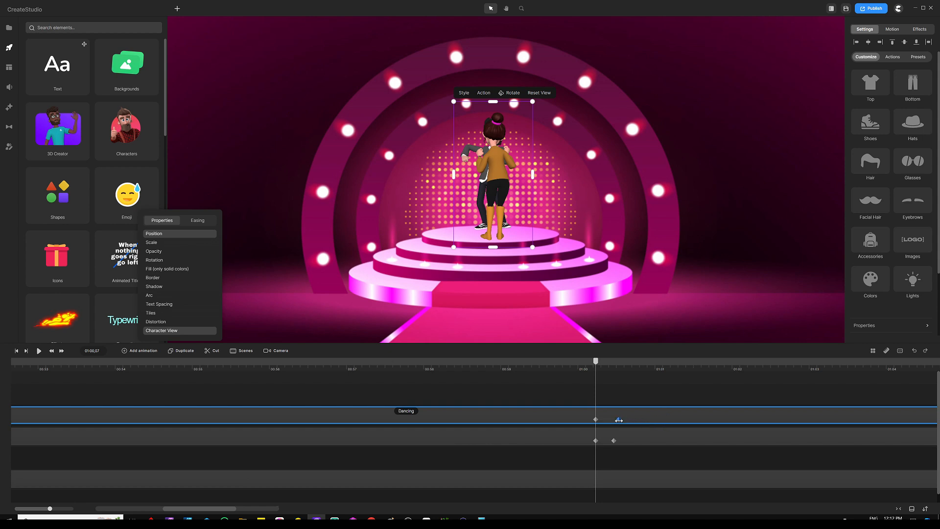
pyautogui.click(614, 419)
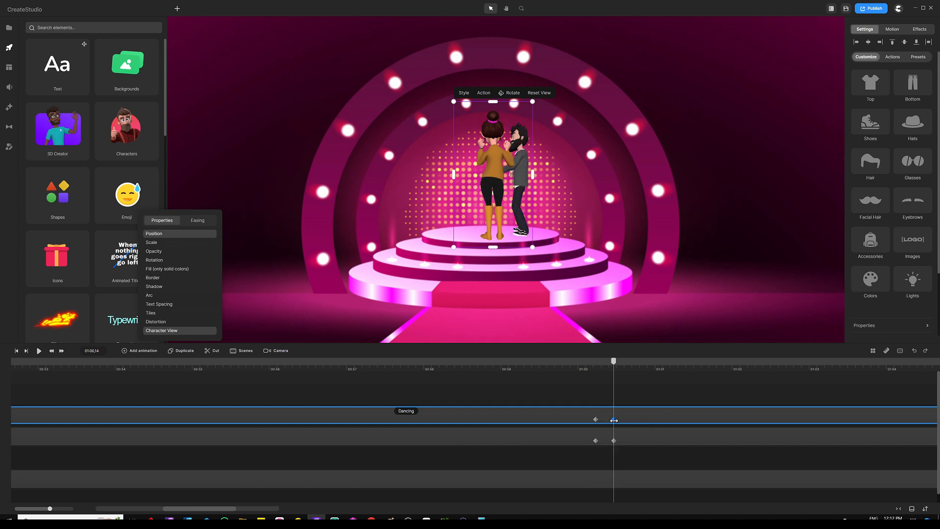
# At the 01:00,14 keyframe, turn Lenka to face Tom, move her to the left of him and shrink her slightly.
pyautogui.click(509, 93)
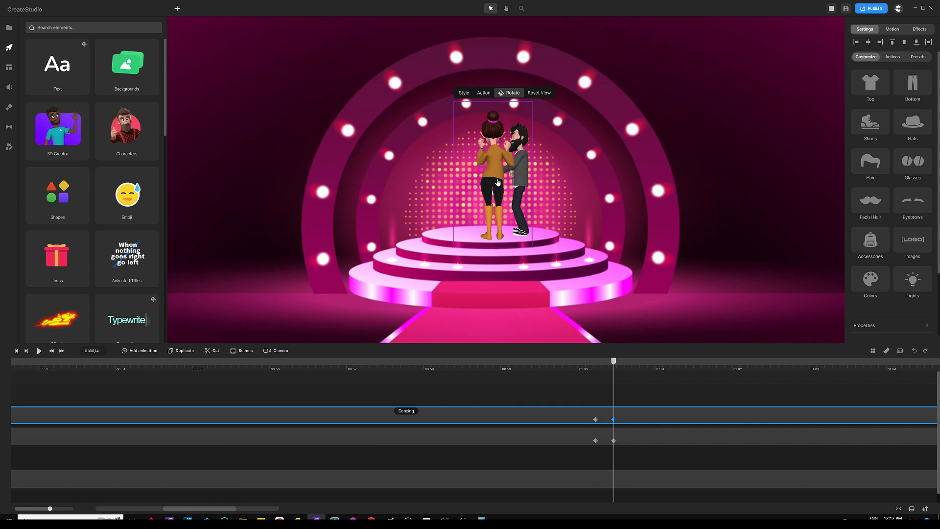
pyautogui.moveTo(498, 181); pyautogui.dragTo(414, 175)
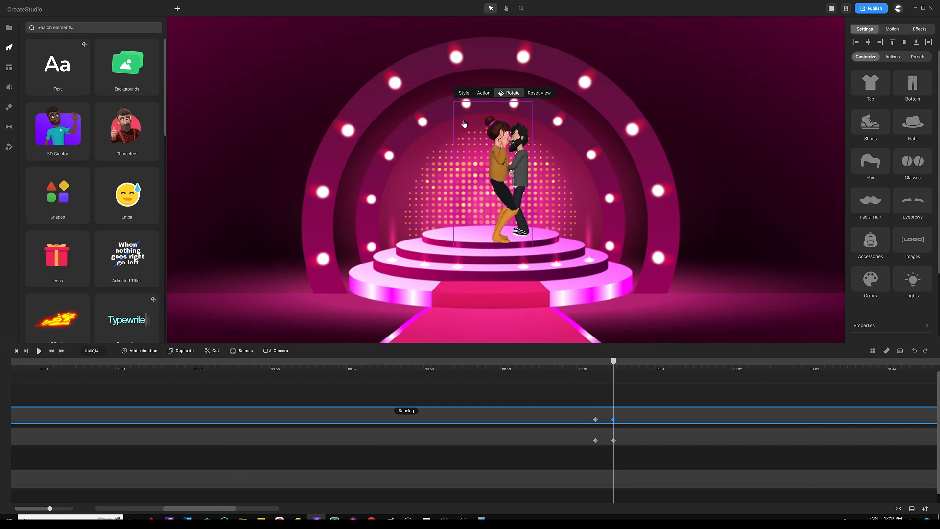
pyautogui.click(518, 93)
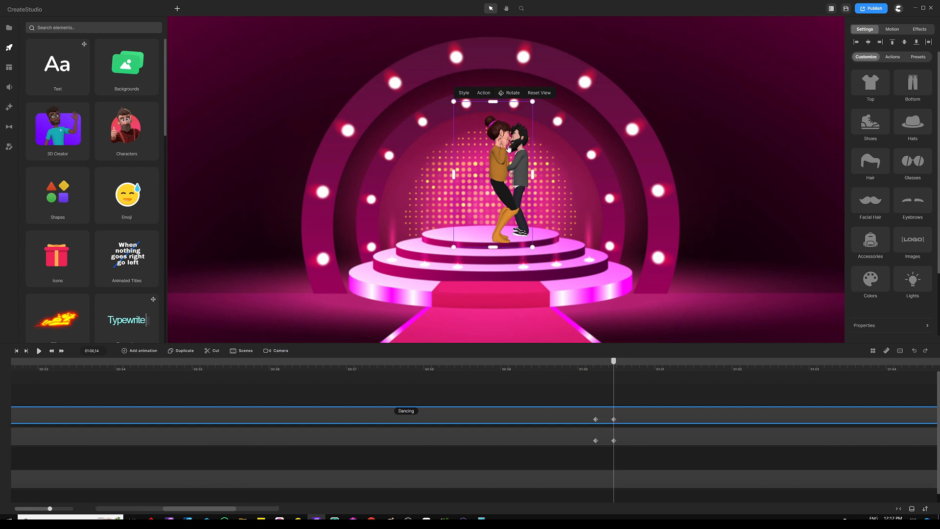
pyautogui.moveTo(504, 183); pyautogui.dragTo(476, 175)
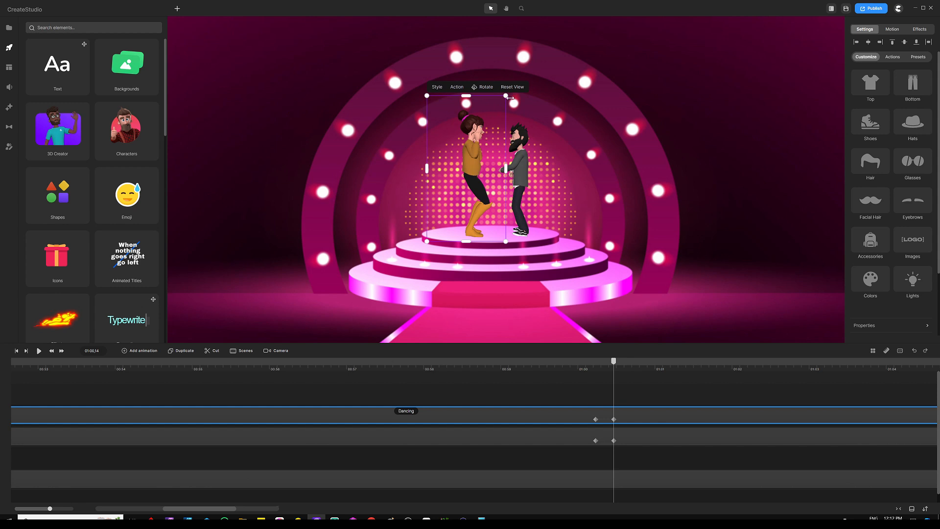
pyautogui.moveTo(505, 98); pyautogui.dragTo(500, 106)
pyautogui.moveTo(478, 157); pyautogui.dragTo(483, 158)
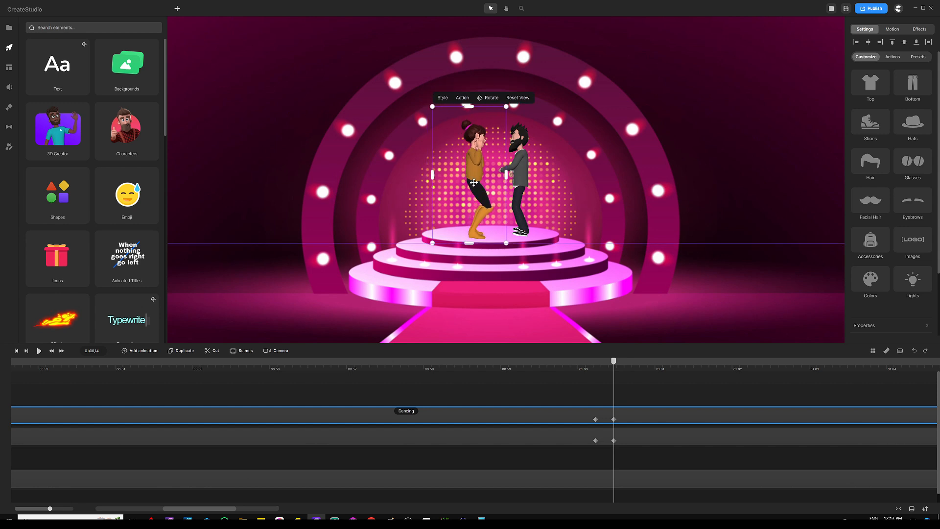
# Play back the night club scene from near its start to review how Lenka and Tom dance around each other.
pyautogui.click(616, 441)
pyautogui.moveTo(613, 361); pyautogui.dragTo(401, 366)
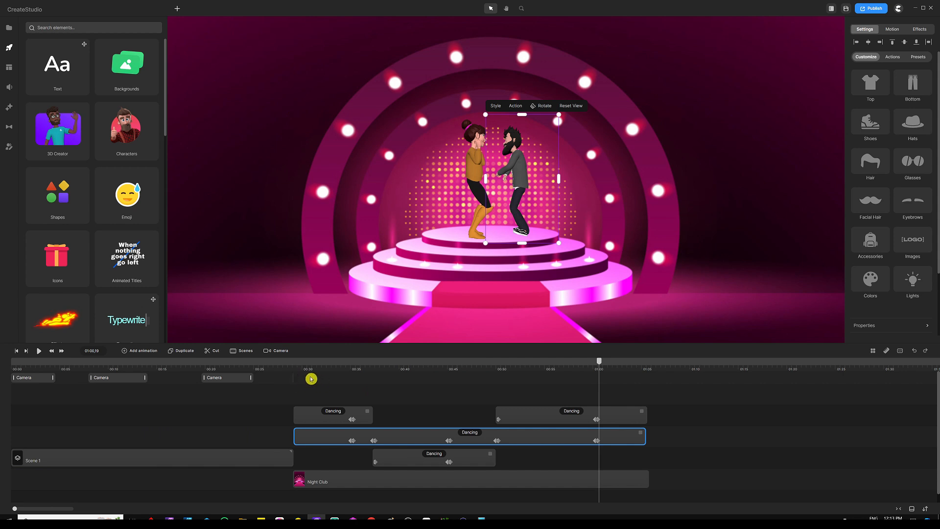
pyautogui.click(301, 369)
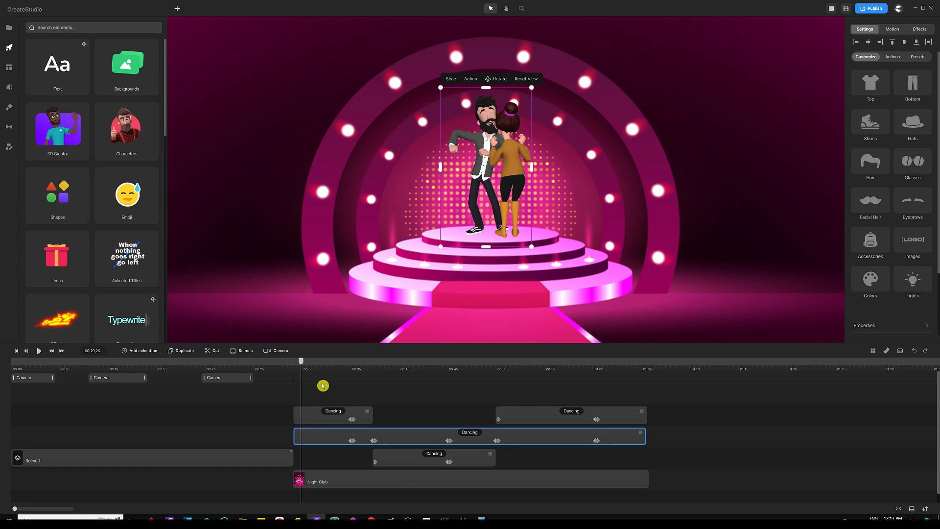
pyautogui.press('space')
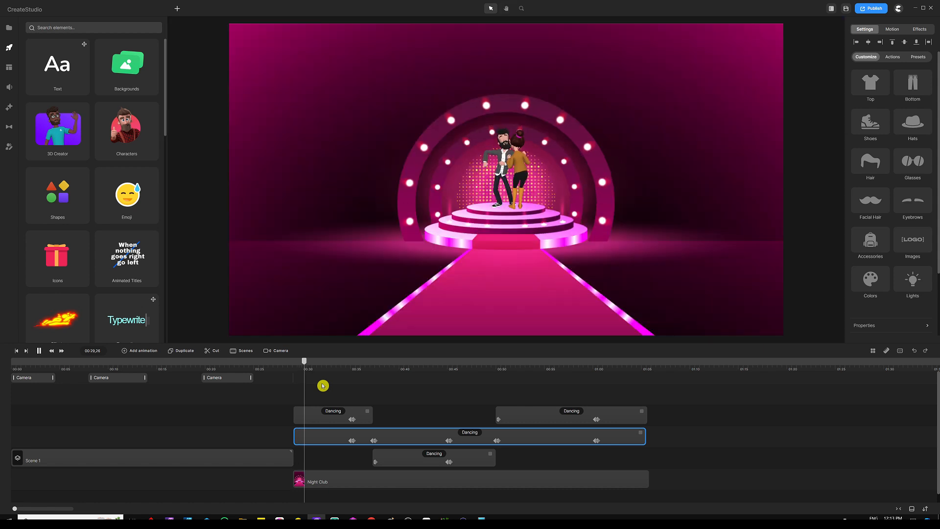
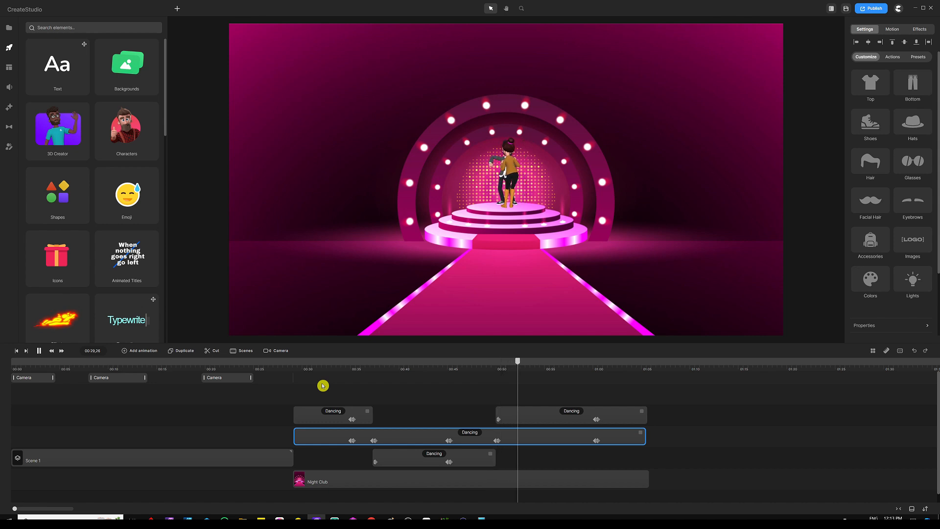
pyautogui.press('space')
# Group all four Dancing clips together with the Night Club background.
pyautogui.click(488, 376)
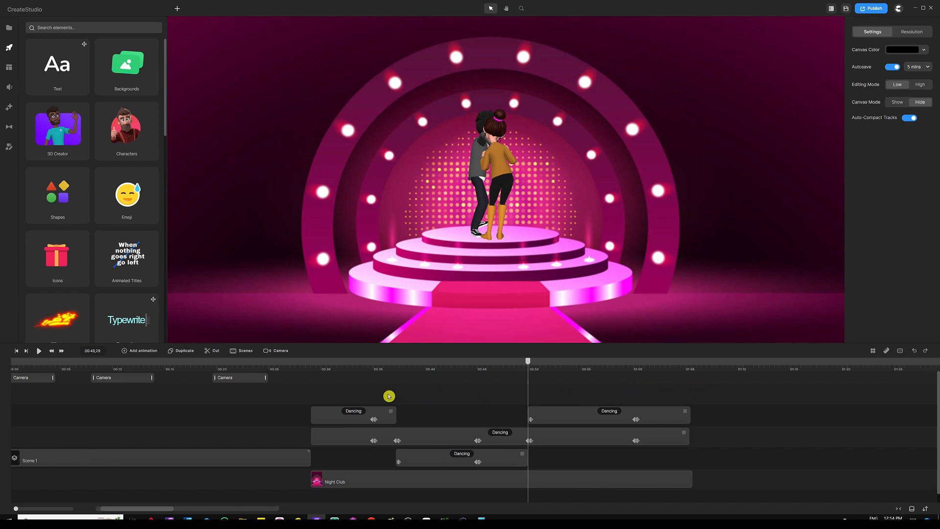
pyautogui.moveTo(336, 391); pyautogui.dragTo(671, 482)
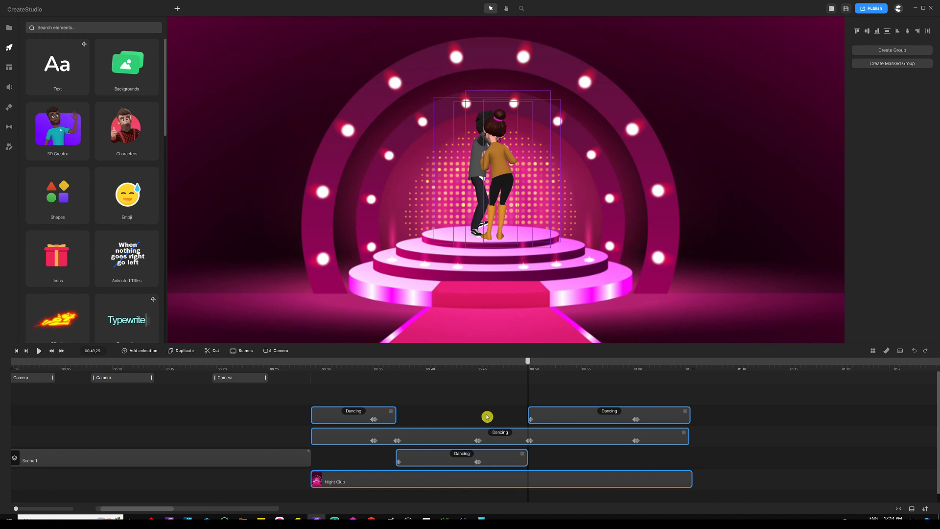
pyautogui.hotkey('ctrl', 'g')
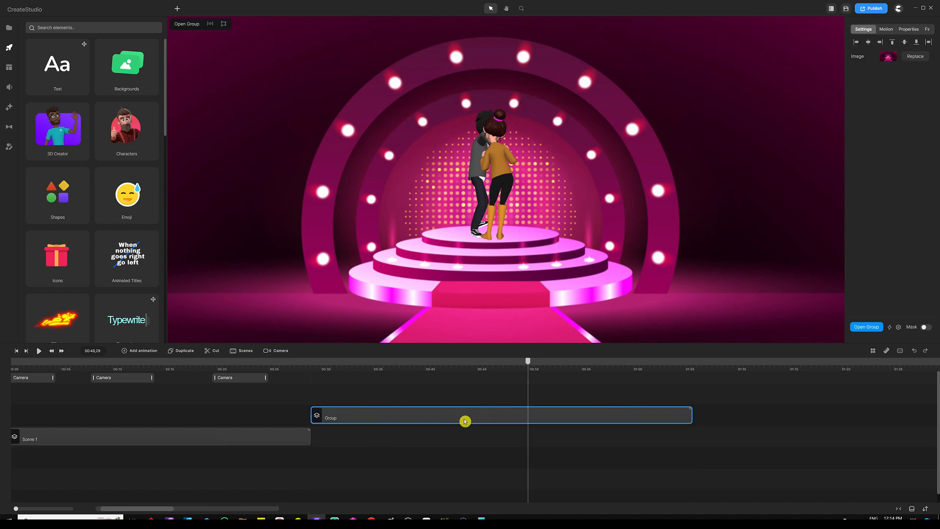
# Rename the group as Scene 2 and place it on Scene 1's track, directly after that scene.
pyautogui.rightClick(462, 419)
pyautogui.click(483, 304)
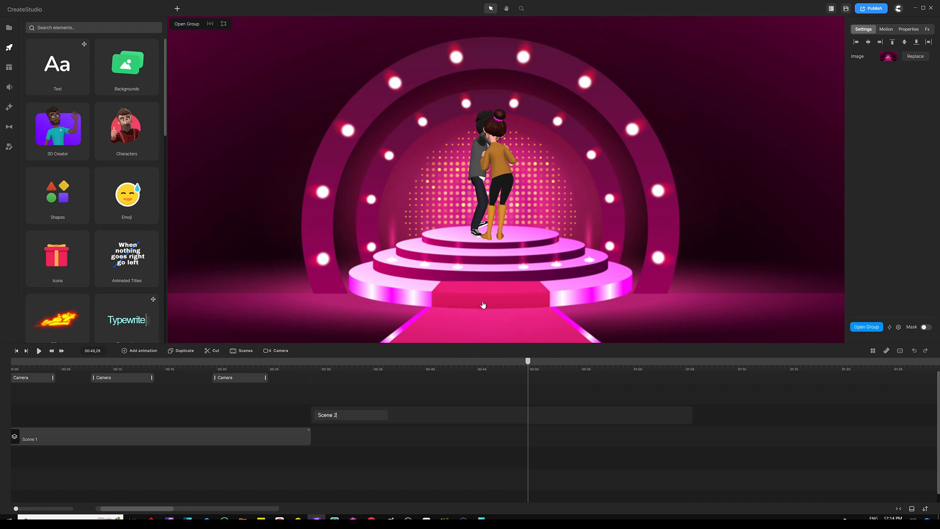
pyautogui.press('Return')
pyautogui.click(402, 391)
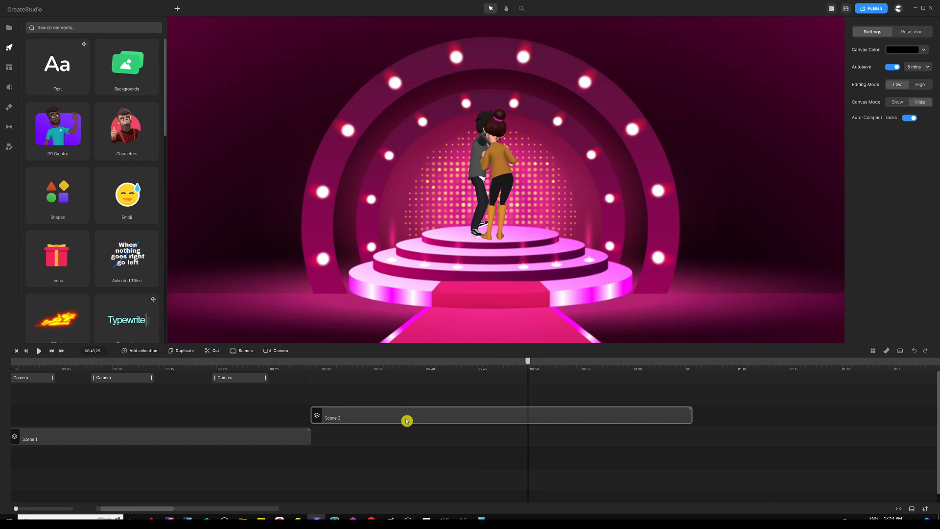
pyautogui.moveTo(406, 420); pyautogui.dragTo(405, 440)
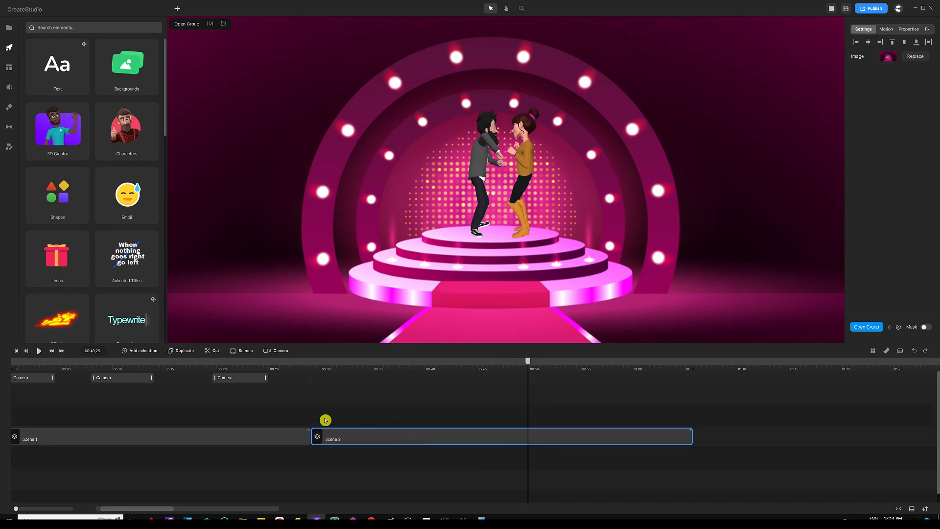
# Add the Fish Eye transition at the cut between Scene 1 and Scene 2.
pyautogui.moveTo(315, 368); pyautogui.dragTo(426, 368)
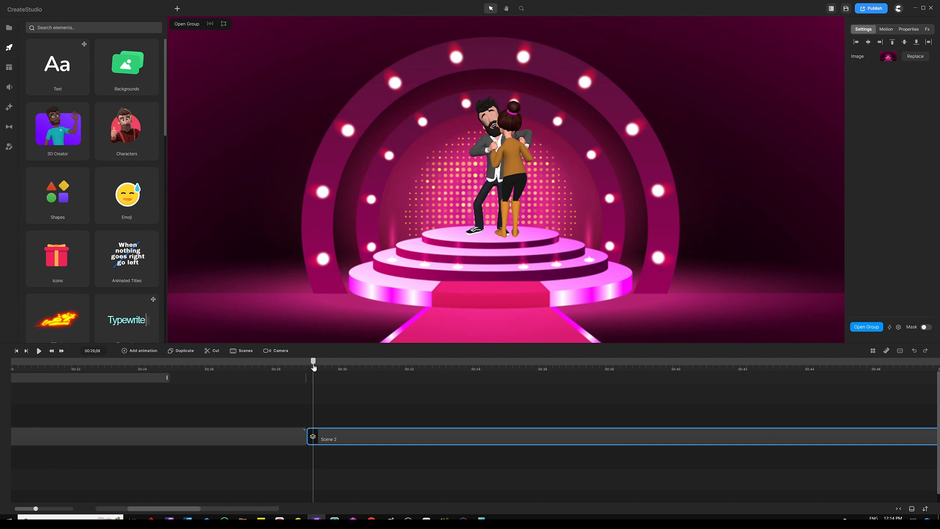
pyautogui.moveTo(314, 364); pyautogui.dragTo(304, 363)
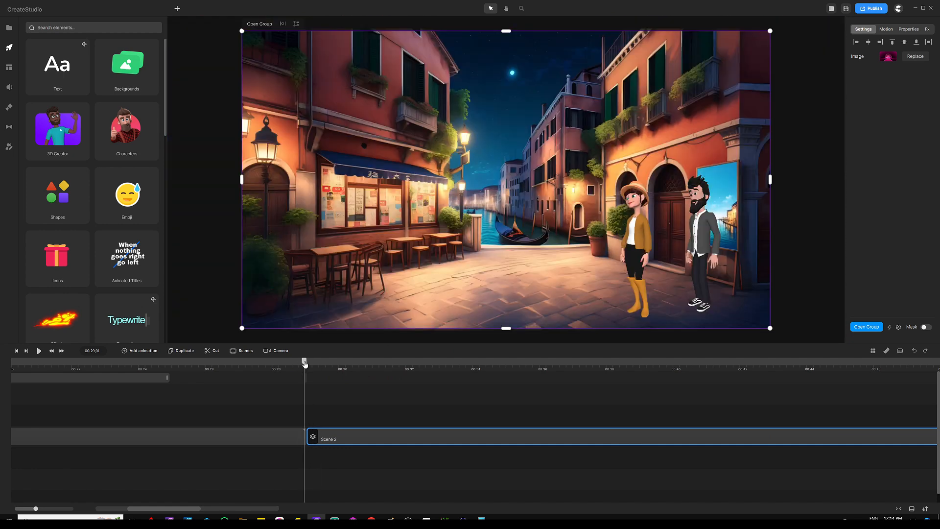
pyautogui.moveTo(307, 441)
pyautogui.click(307, 440)
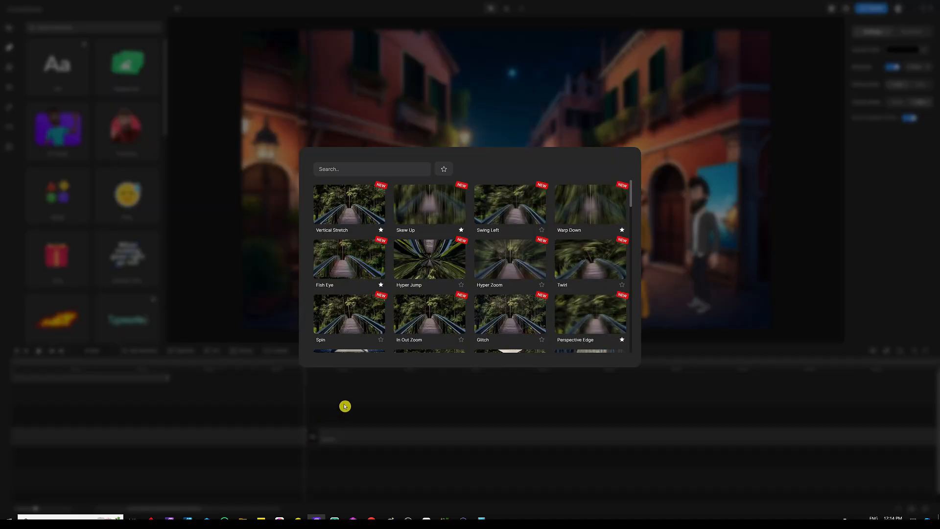
pyautogui.click(361, 255)
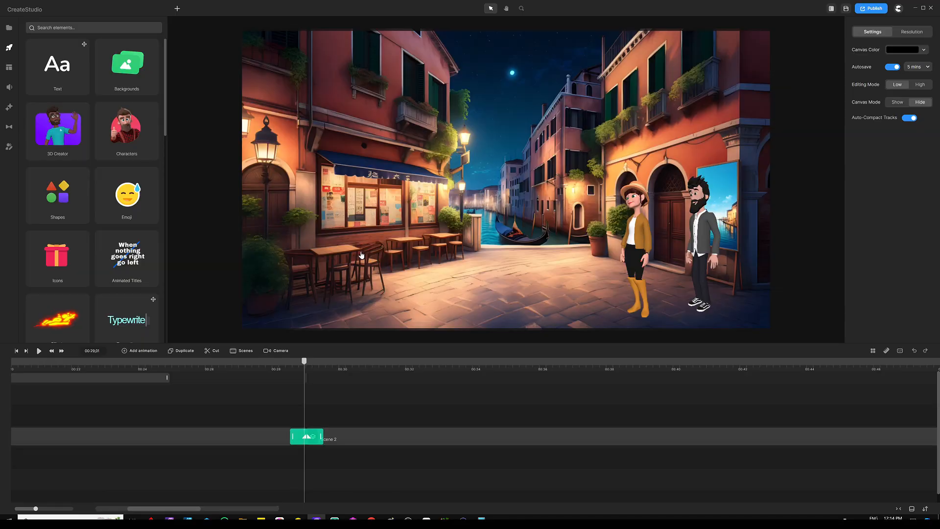
# Play the transition from Scene 1 into Scene 2 and examine the opening of the night club scene.
pyautogui.click(286, 366)
pyautogui.press('space')
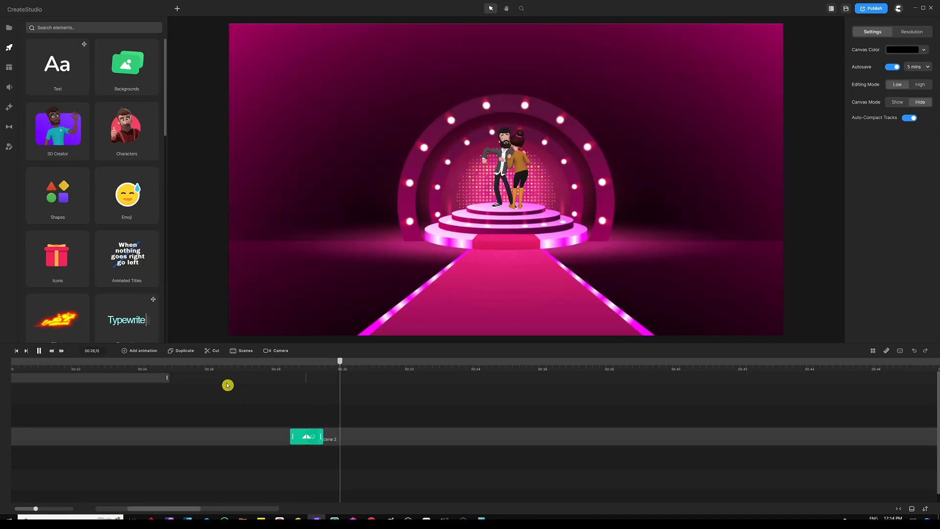
pyautogui.press('space')
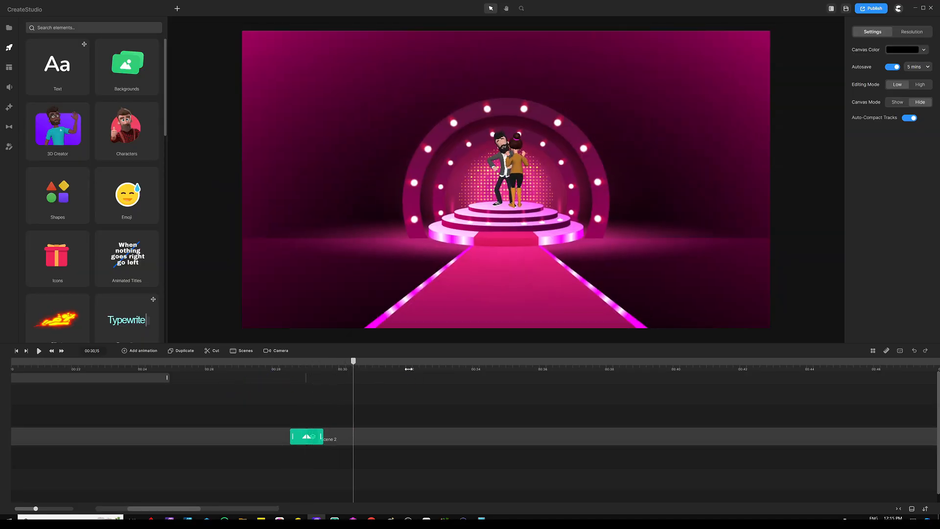
pyautogui.click(410, 371)
pyautogui.click(339, 369)
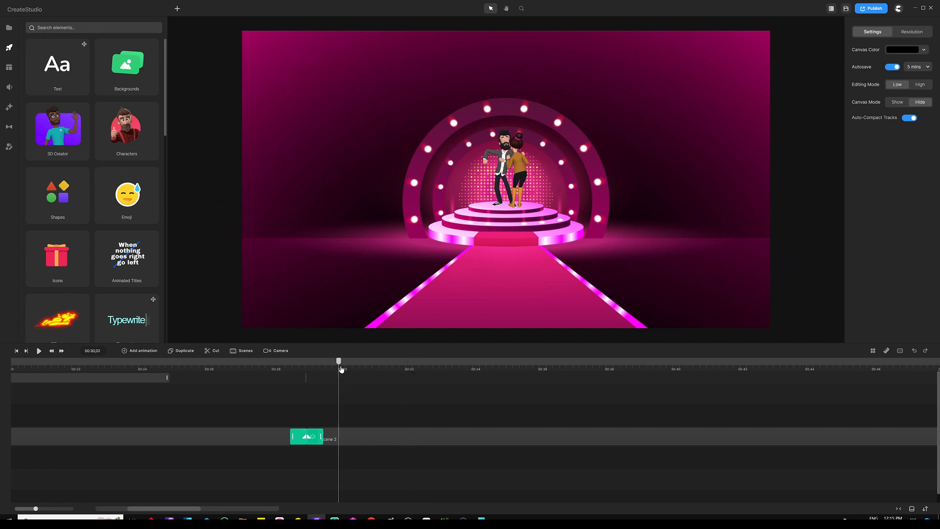
pyautogui.scroll(-3, 315, 365)
pyautogui.scroll(-2, 315, 366)
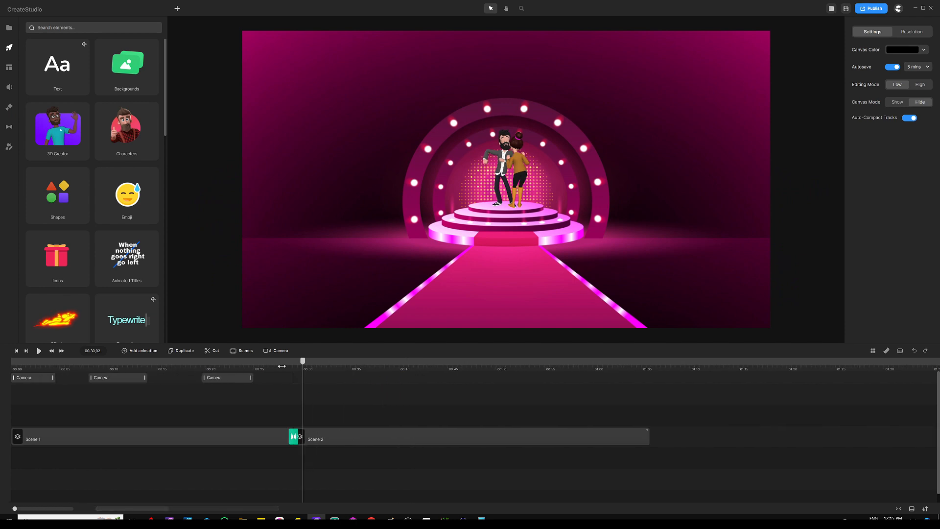
# Add a new camera move near the start of Scene 2 at about 30 seconds.
pyautogui.click(302, 370)
pyautogui.click(304, 370)
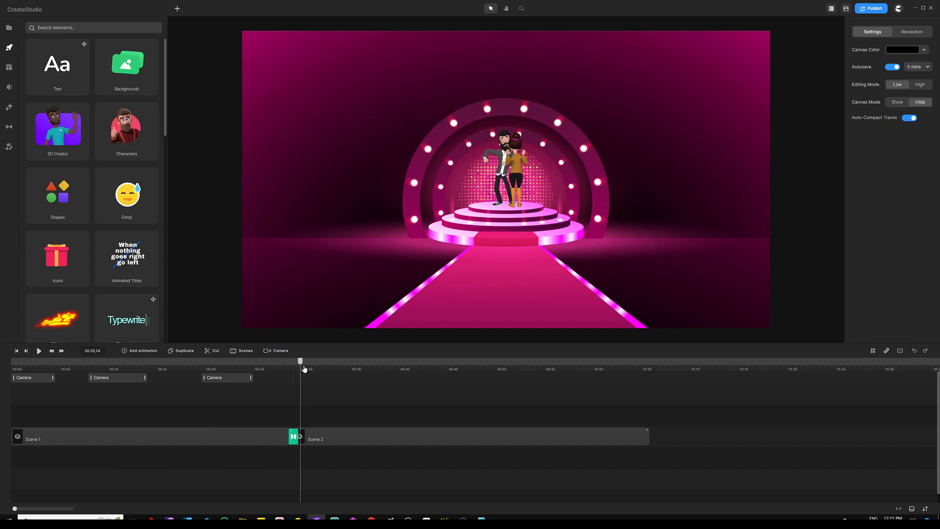
pyautogui.click(303, 369)
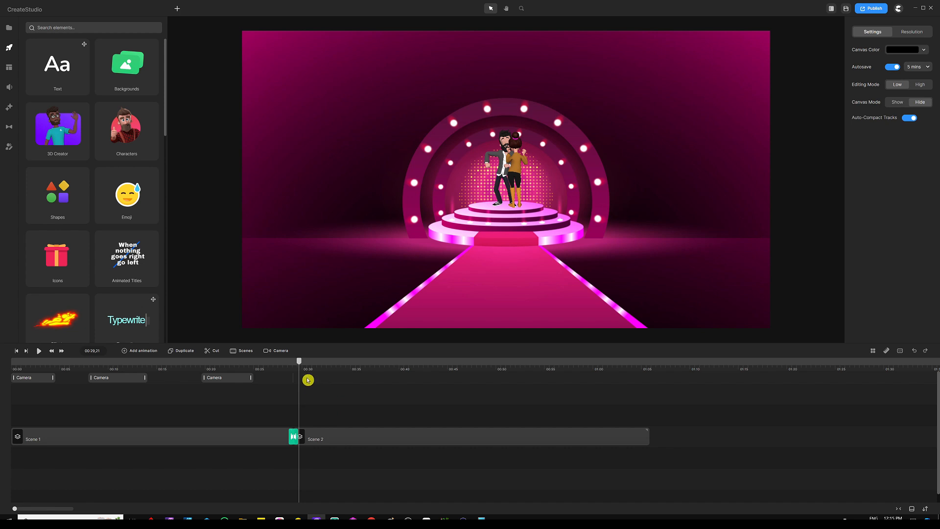
pyautogui.doubleClick(307, 378)
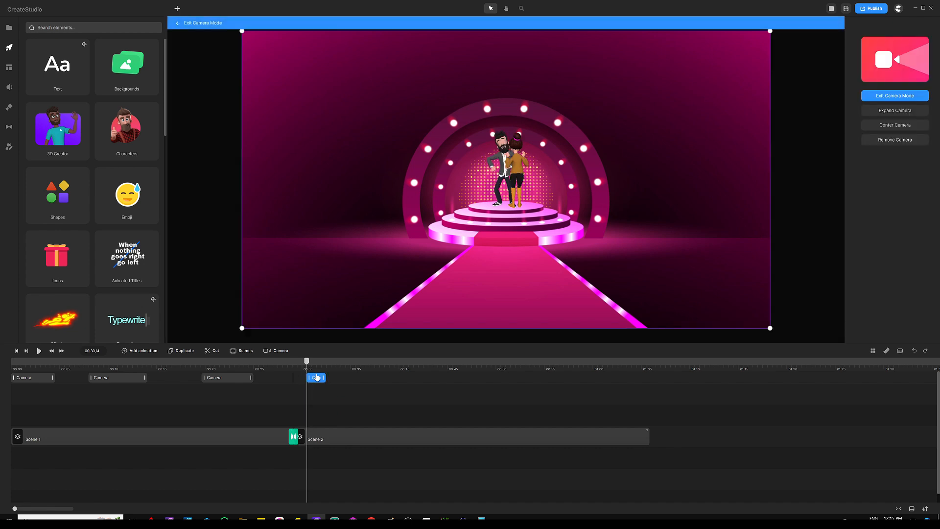
# Shrink the new camera's frame and centre it on the lit arch and round stage around the dancing couple.
pyautogui.moveTo(307, 366); pyautogui.dragTo(333, 366)
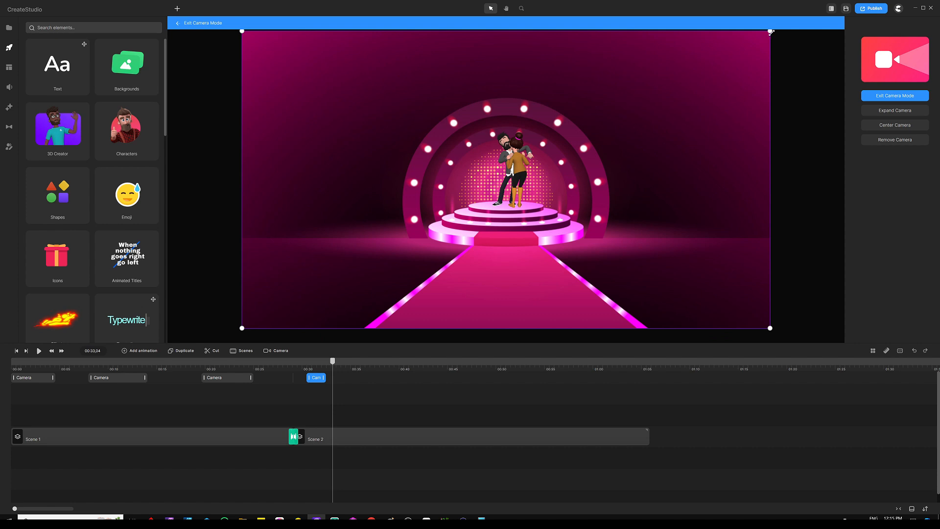
pyautogui.moveTo(771, 33); pyautogui.dragTo(480, 197)
pyautogui.moveTo(414, 268); pyautogui.dragTo(541, 203)
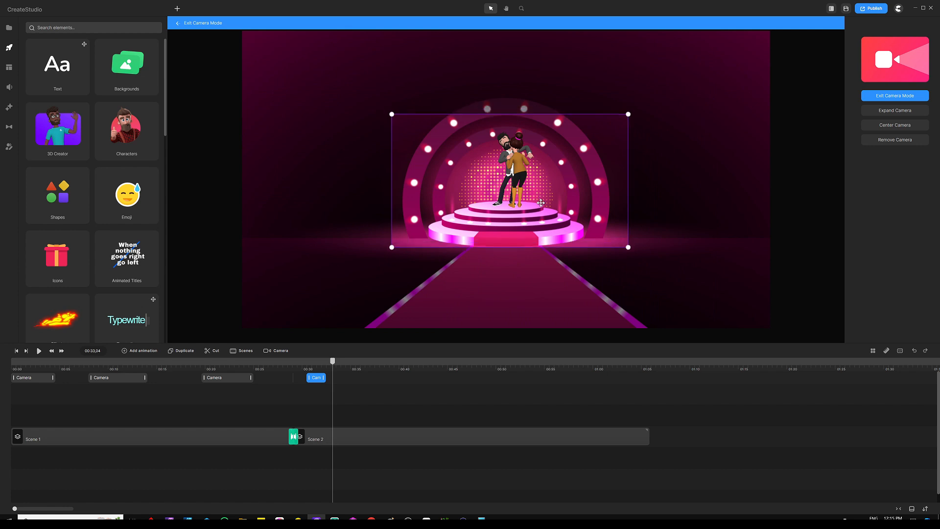
# Lengthen the camera clip so it runs from about 29 seconds to just before 35 seconds.
pyautogui.scroll(3, 390, 367)
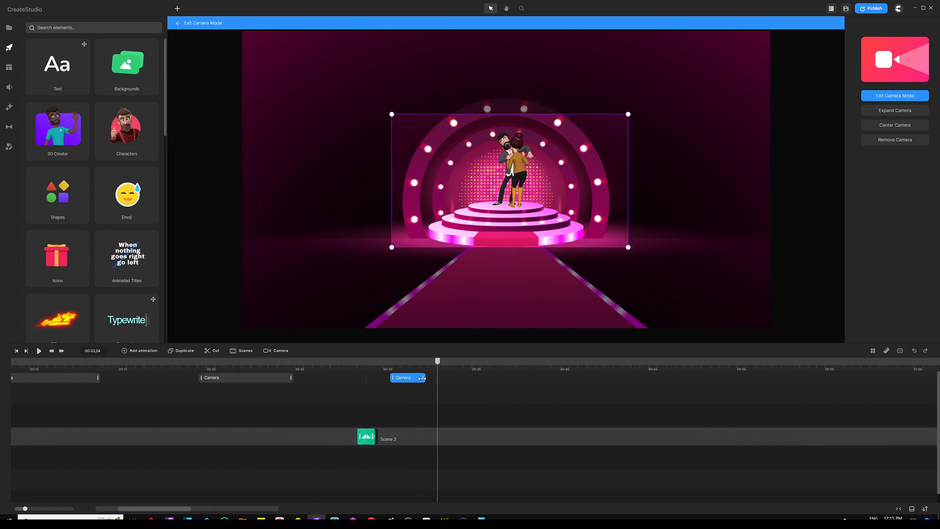
pyautogui.moveTo(422, 378); pyautogui.dragTo(443, 376)
pyautogui.click(461, 378)
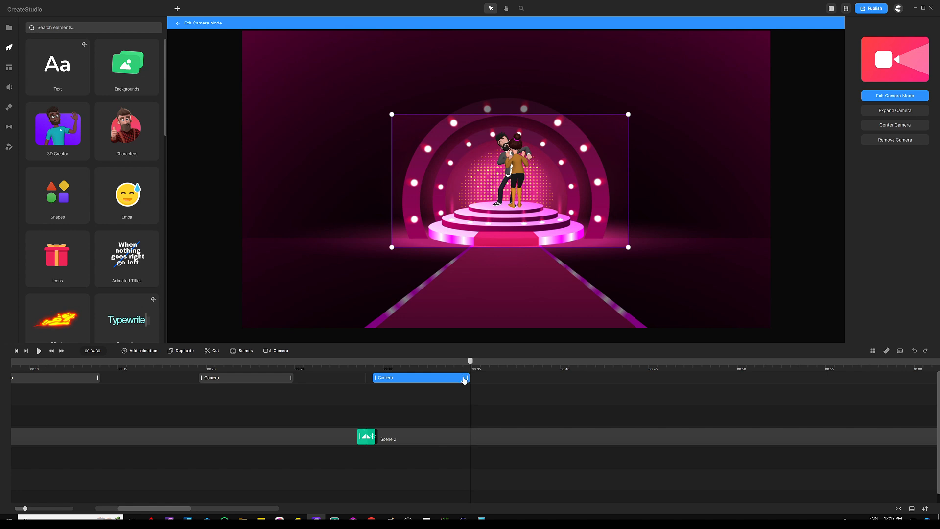
# Exit camera mode and play back the zoom onto the stage from the end of Scene 1 to check it.
pyautogui.click(513, 389)
pyautogui.click(513, 389)
pyautogui.moveTo(512, 367); pyautogui.dragTo(430, 367)
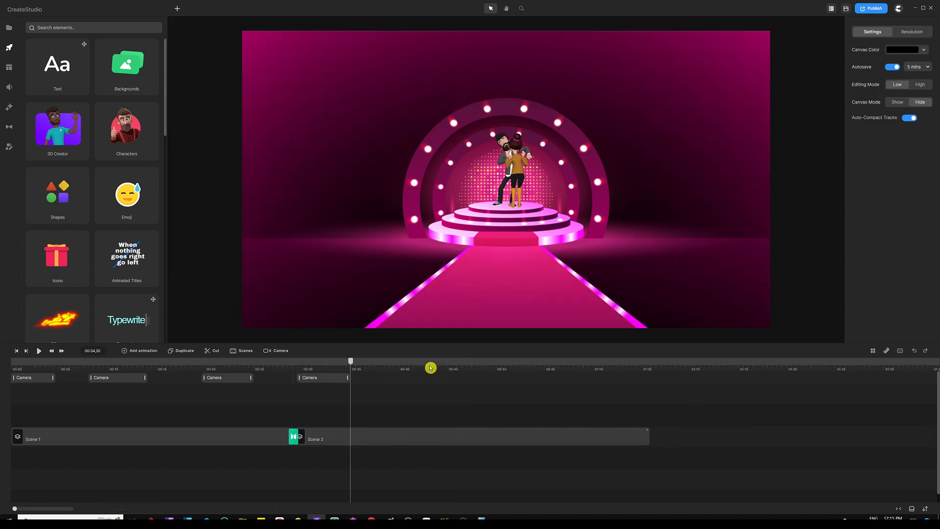
pyautogui.click(295, 368)
pyautogui.press('space')
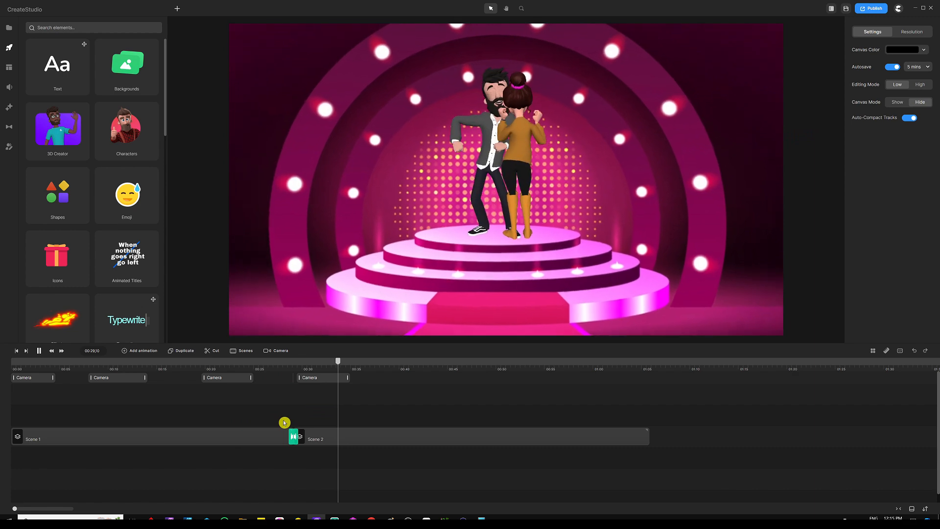
pyautogui.press('space')
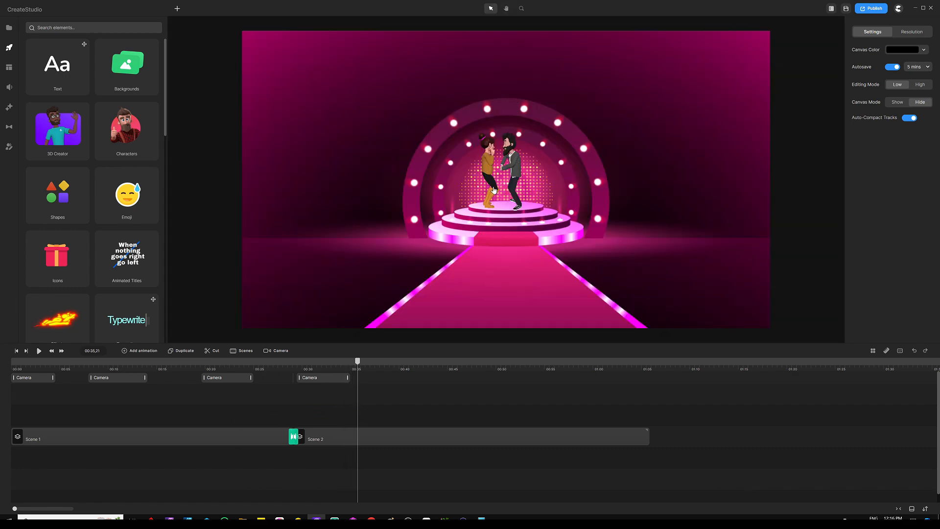
# Add another camera move at about 35 seconds and tighten its frame to a closer shot of the dancing couple.
pyautogui.moveTo(369, 368); pyautogui.dragTo(430, 365)
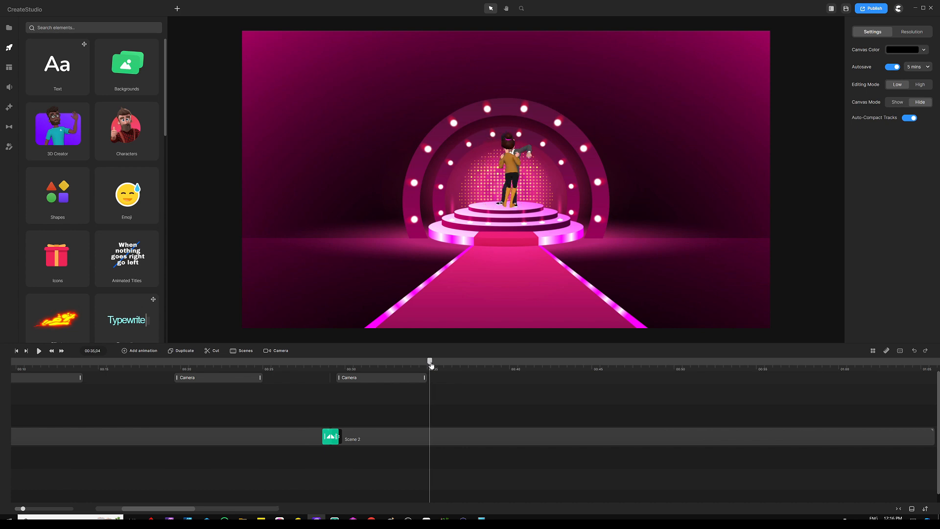
pyautogui.click(432, 379)
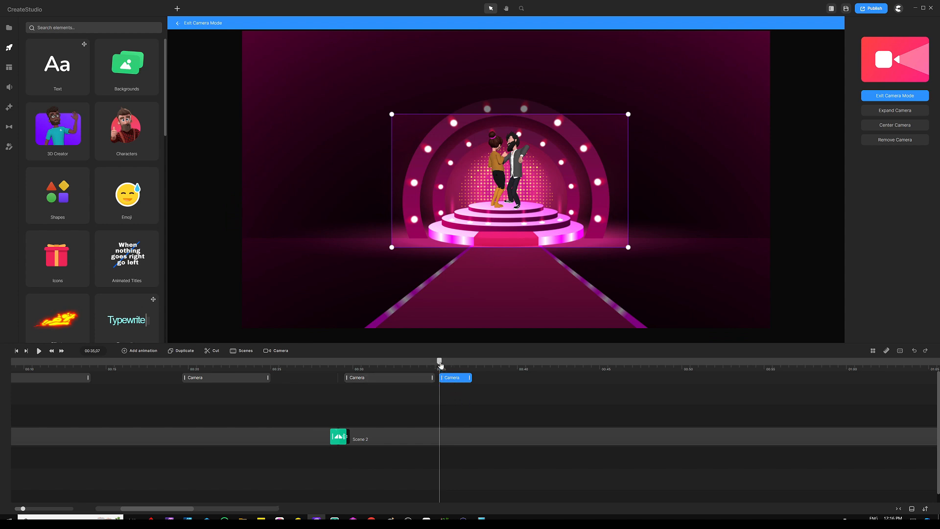
pyautogui.moveTo(441, 365); pyautogui.dragTo(485, 365)
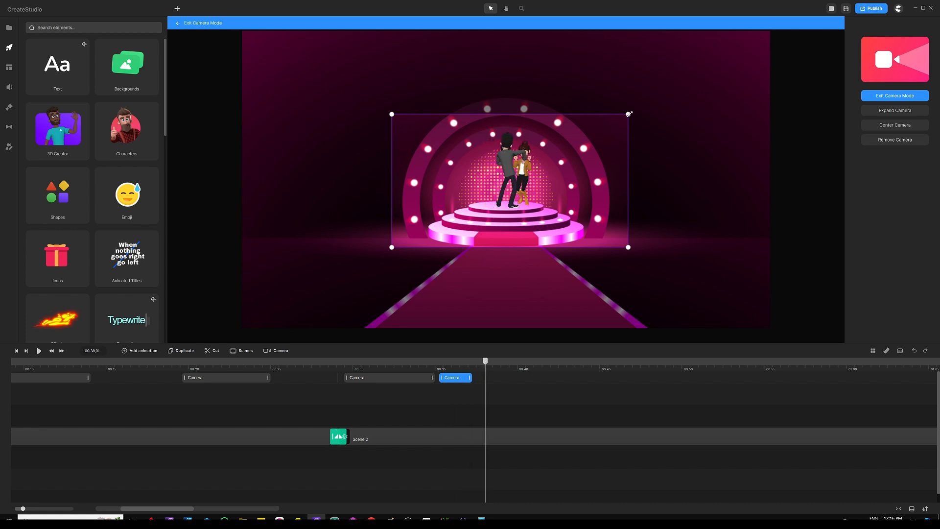
pyautogui.moveTo(629, 114); pyautogui.dragTo(529, 169)
pyautogui.moveTo(454, 222); pyautogui.dragTo(523, 167)
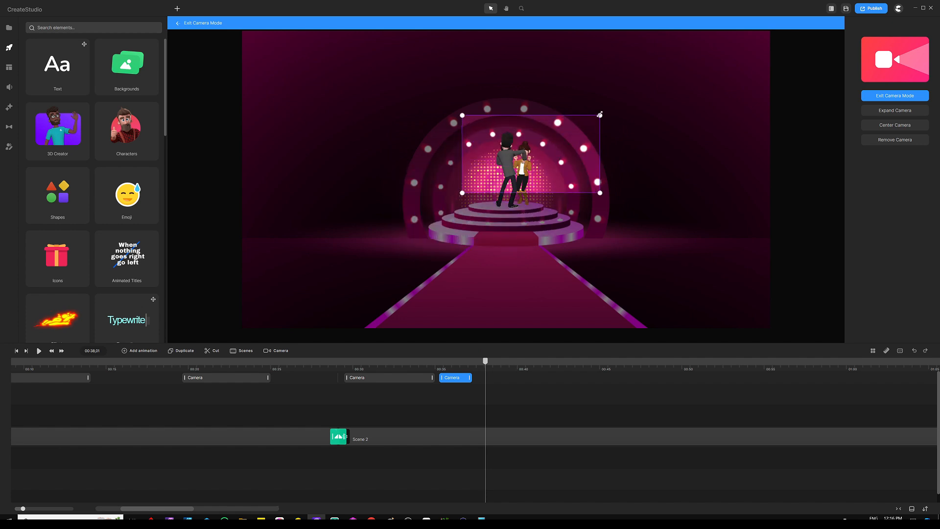
pyautogui.moveTo(601, 116); pyautogui.dragTo(583, 123)
pyautogui.moveTo(548, 155); pyautogui.dragTo(558, 155)
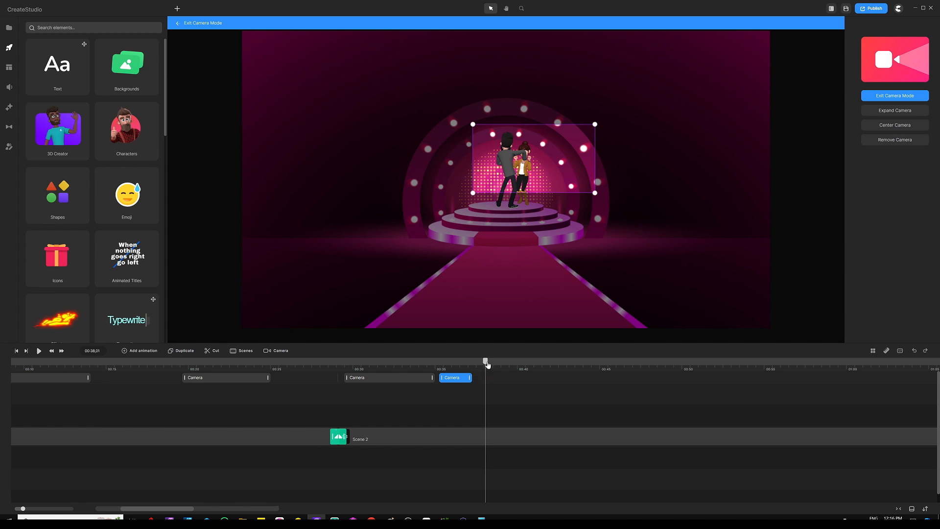
# Try lengthening the close-up camera clip, then set its end at about 37 seconds.
pyautogui.moveTo(488, 364); pyautogui.dragTo(555, 362)
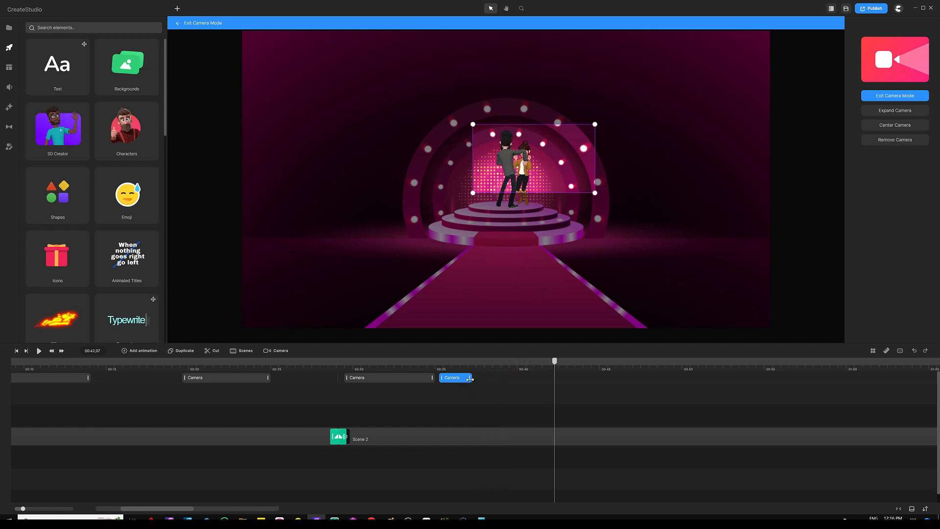
pyautogui.moveTo(470, 379)
pyautogui.mouseDown()
pyautogui.moveTo(596, 379)
pyautogui.moveTo(568, 363)
pyautogui.moveTo(654, 363)
pyautogui.moveTo(572, 362)
pyautogui.moveTo(581, 377)
pyautogui.moveTo(445, 363)
pyautogui.moveTo(481, 370)
pyautogui.mouseUp()
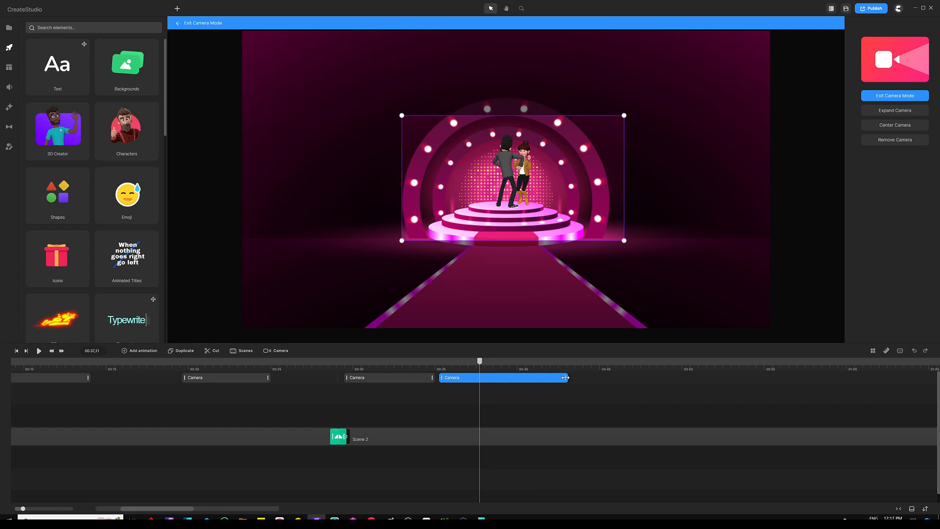
pyautogui.moveTo(565, 378); pyautogui.dragTo(412, 362)
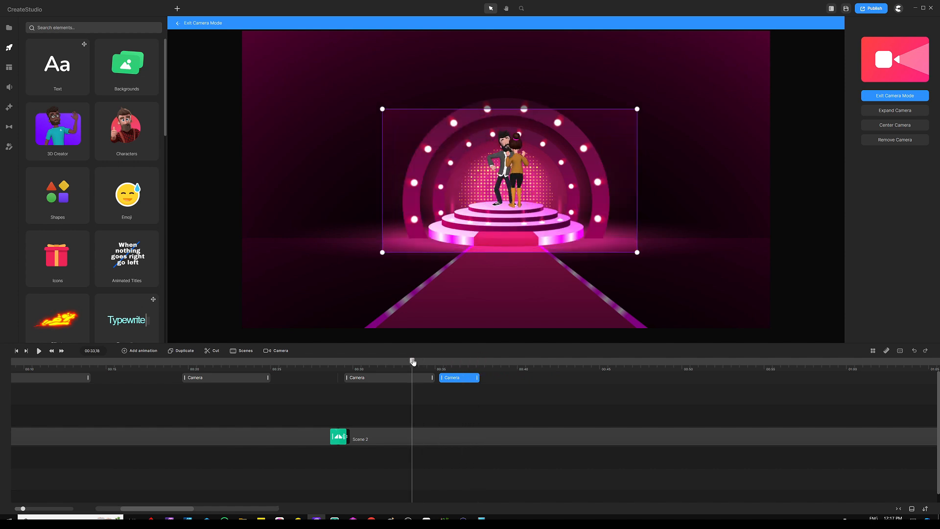
# Play back the transition from the stage shot into the close-up camera move.
pyautogui.press('space')
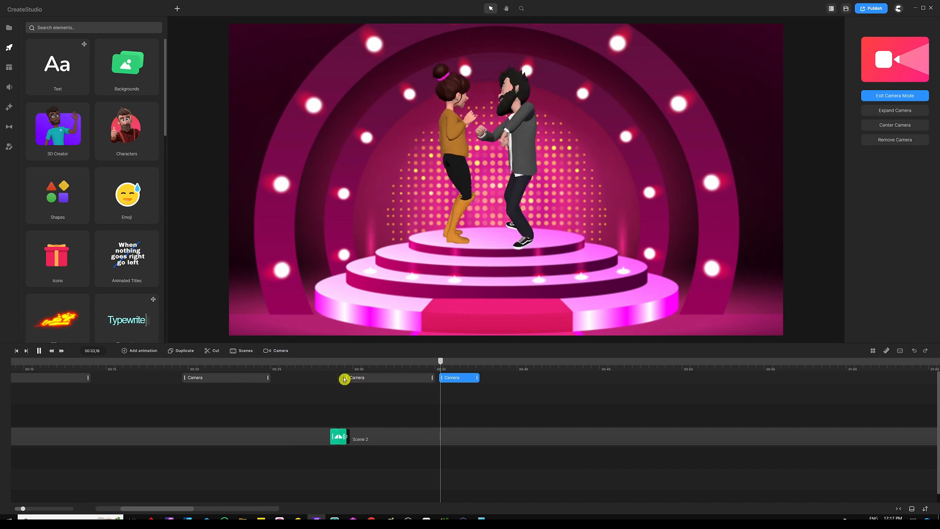
pyautogui.click(453, 362)
pyautogui.moveTo(453, 362); pyautogui.dragTo(434, 362)
# Shorten the close-up camera clip to a fraction of a second and place it directly after the preceding camera clip.
pyautogui.scroll(5, 510, 369)
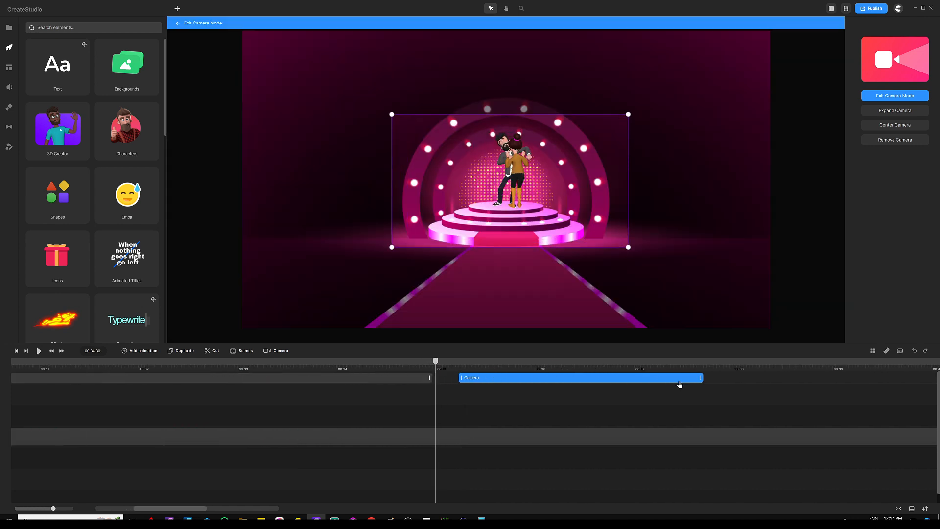
pyautogui.moveTo(701, 378); pyautogui.dragTo(540, 378)
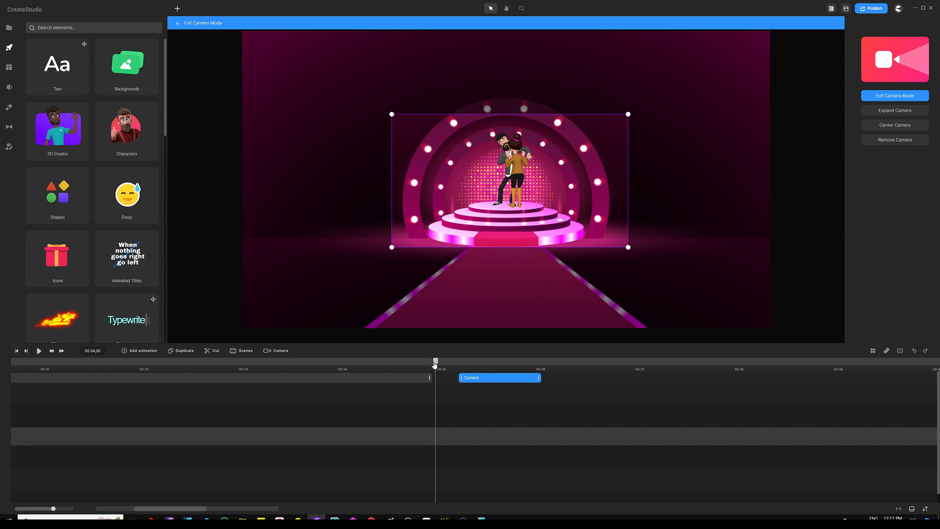
pyautogui.moveTo(435, 365)
pyautogui.mouseDown()
pyautogui.moveTo(504, 363)
pyautogui.moveTo(434, 357)
pyautogui.mouseUp()
pyautogui.moveTo(477, 381)
pyautogui.mouseDown()
pyautogui.moveTo(455, 378)
pyautogui.moveTo(456, 361)
pyautogui.moveTo(492, 378)
pyautogui.moveTo(469, 377)
pyautogui.mouseUp()
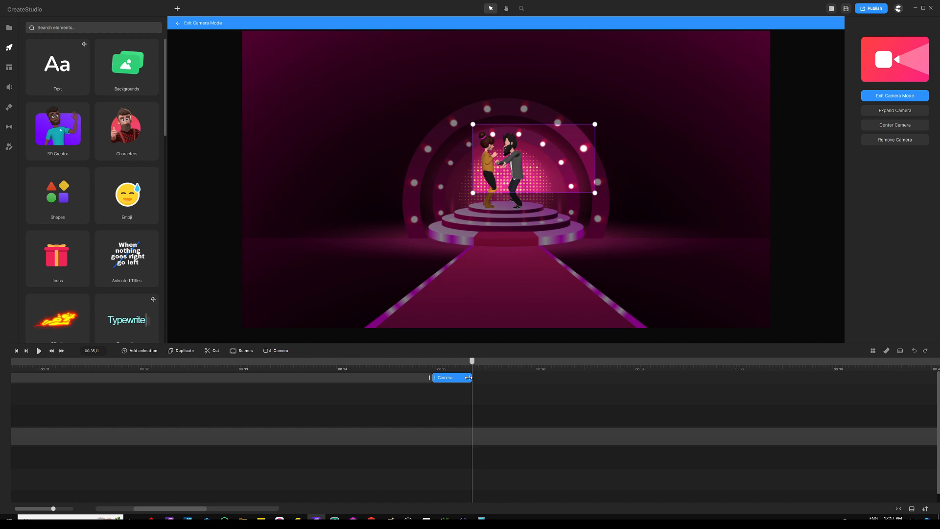
pyautogui.click(466, 378)
pyautogui.click(456, 407)
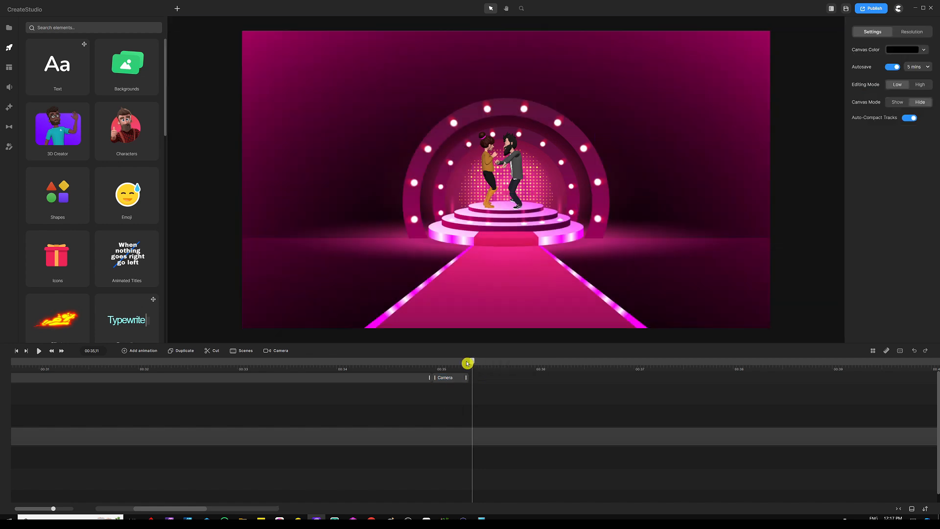
# Play back the quick zoom into the close-up from about 34 seconds.
pyautogui.moveTo(466, 361); pyautogui.dragTo(345, 357)
pyautogui.click(444, 381)
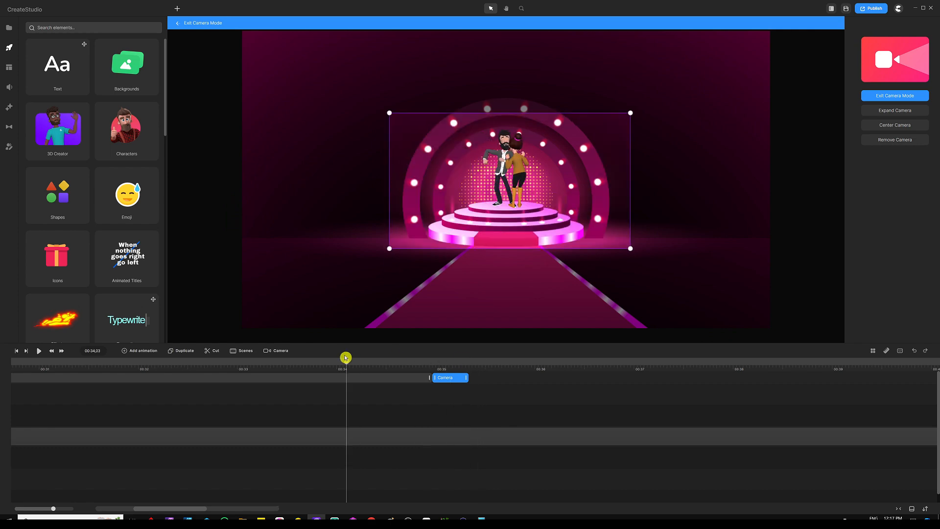
pyautogui.press('space')
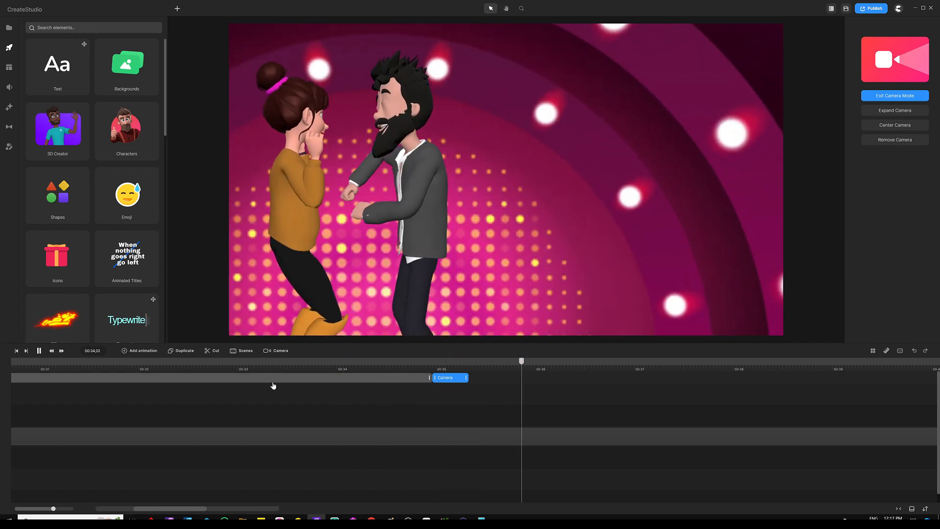
pyautogui.click(474, 373)
# Add a further camera move to Scene 2 at about 37 seconds, where the dancers turn.
pyautogui.scroll(-10, 475, 369)
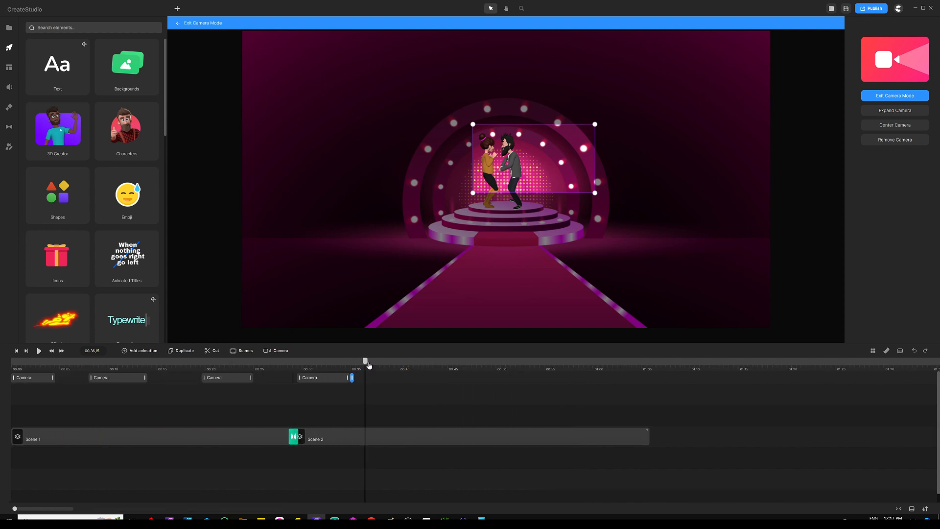
pyautogui.moveTo(369, 365)
pyautogui.mouseDown()
pyautogui.moveTo(385, 363)
pyautogui.moveTo(371, 362)
pyautogui.mouseUp()
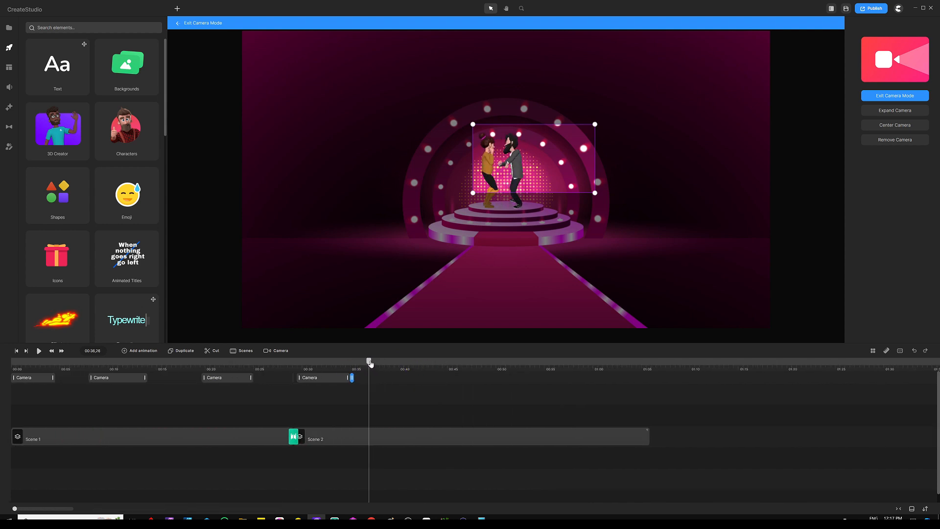
pyautogui.scroll(3, 518, 172)
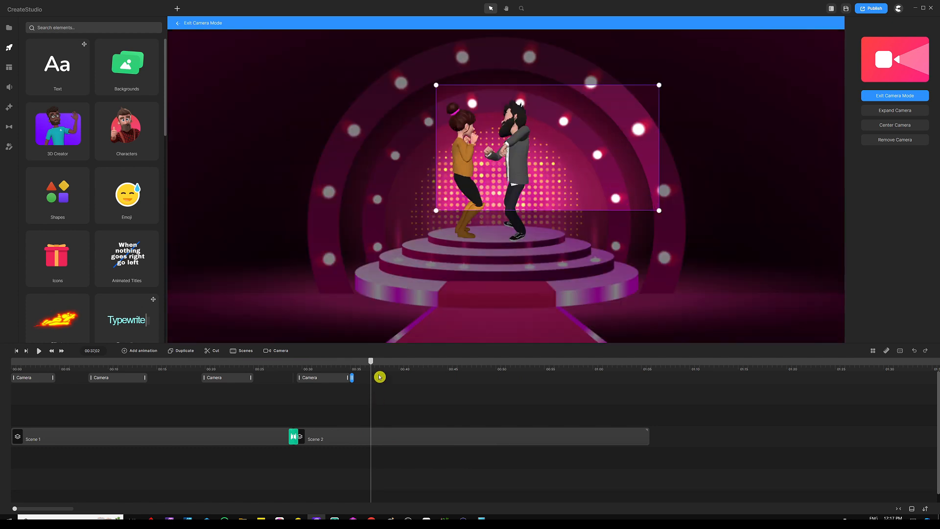
pyautogui.moveTo(374, 363); pyautogui.dragTo(373, 359)
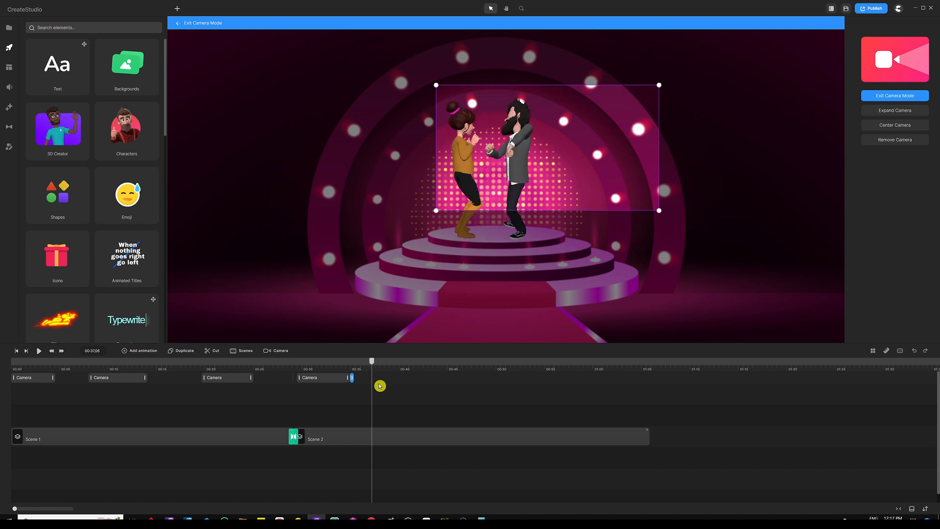
pyautogui.scroll(3, 385, 368)
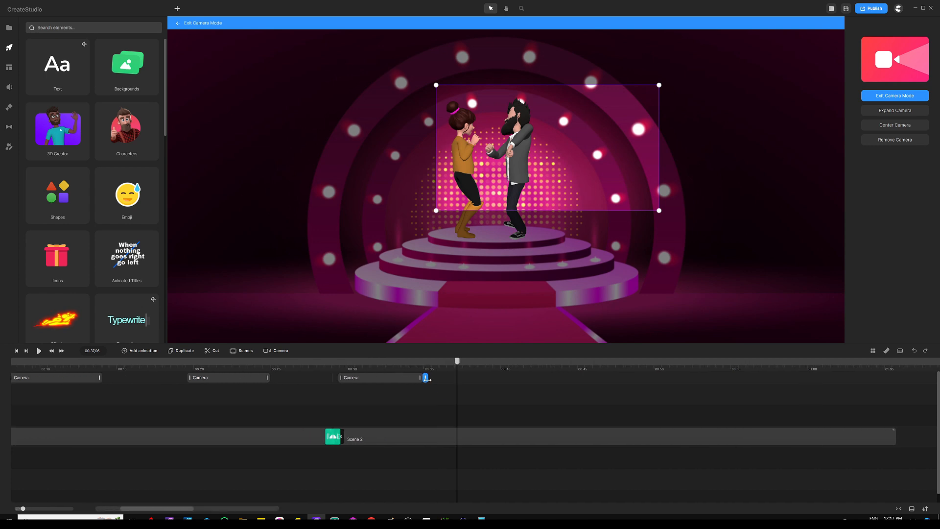
pyautogui.click(454, 378)
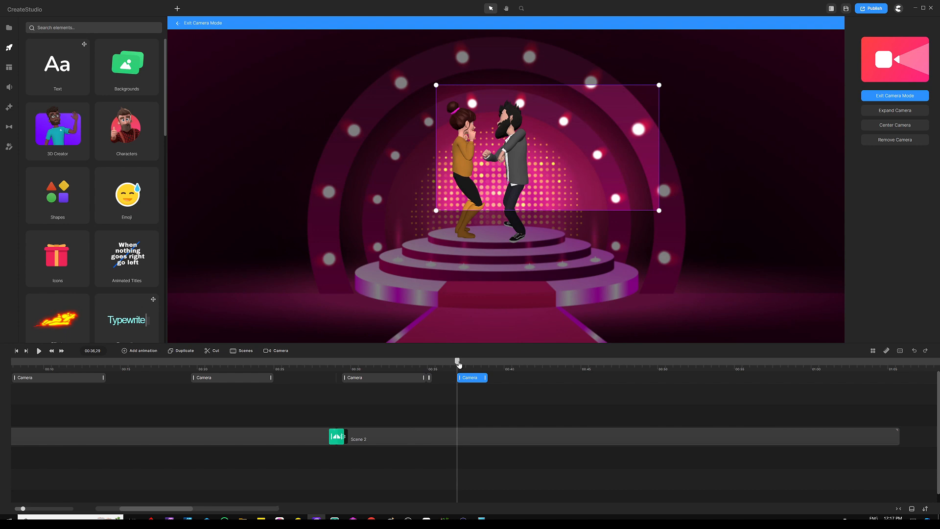
# Shorten the newest camera clip to end at about 37.5 seconds and shift its frame left across the dancers.
pyautogui.moveTo(458, 362); pyautogui.dragTo(470, 361)
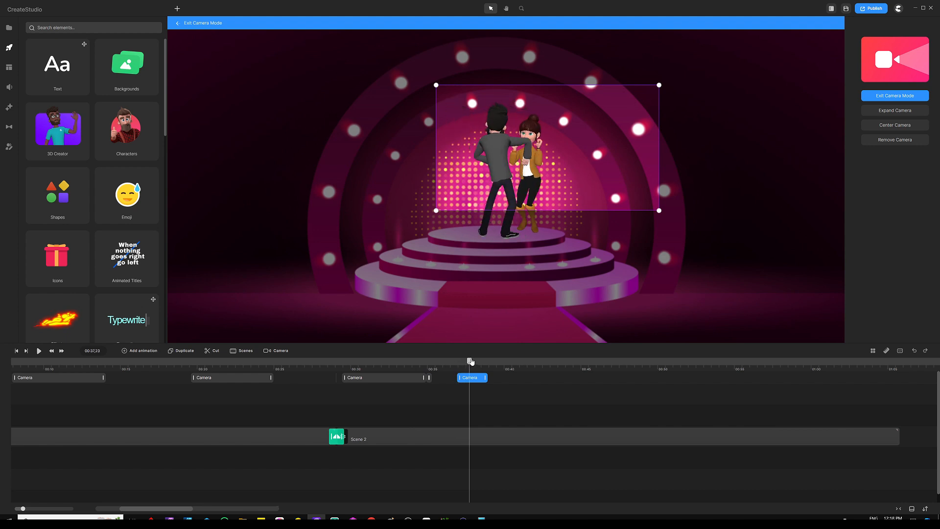
pyautogui.scroll(3, 495, 366)
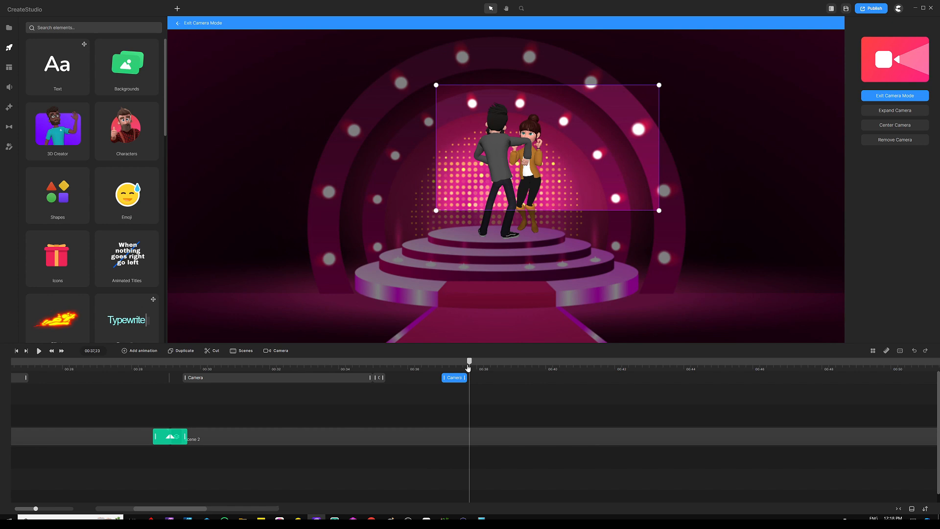
pyautogui.moveTo(468, 366)
pyautogui.mouseDown()
pyautogui.moveTo(443, 365)
pyautogui.moveTo(467, 365)
pyautogui.moveTo(447, 377)
pyautogui.moveTo(448, 363)
pyautogui.moveTo(466, 365)
pyautogui.moveTo(436, 365)
pyautogui.moveTo(473, 366)
pyautogui.mouseUp()
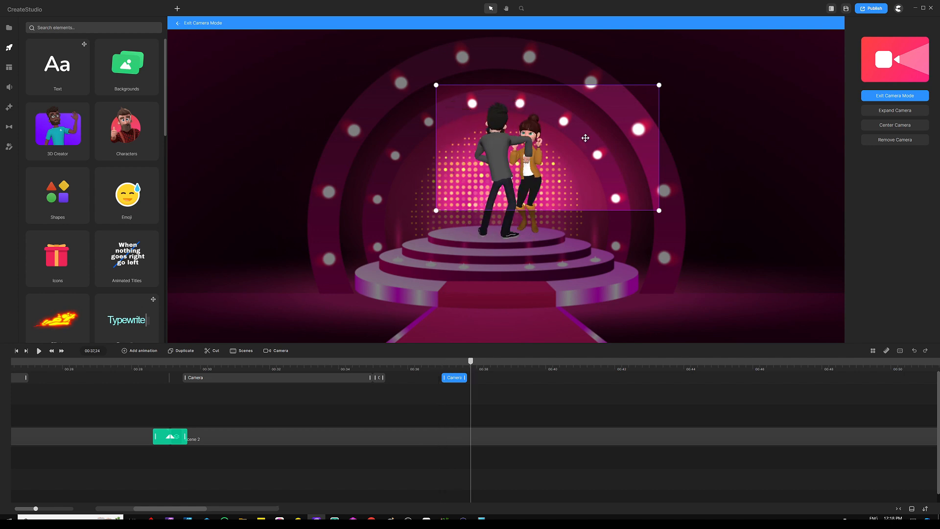
pyautogui.moveTo(627, 126); pyautogui.dragTo(538, 151)
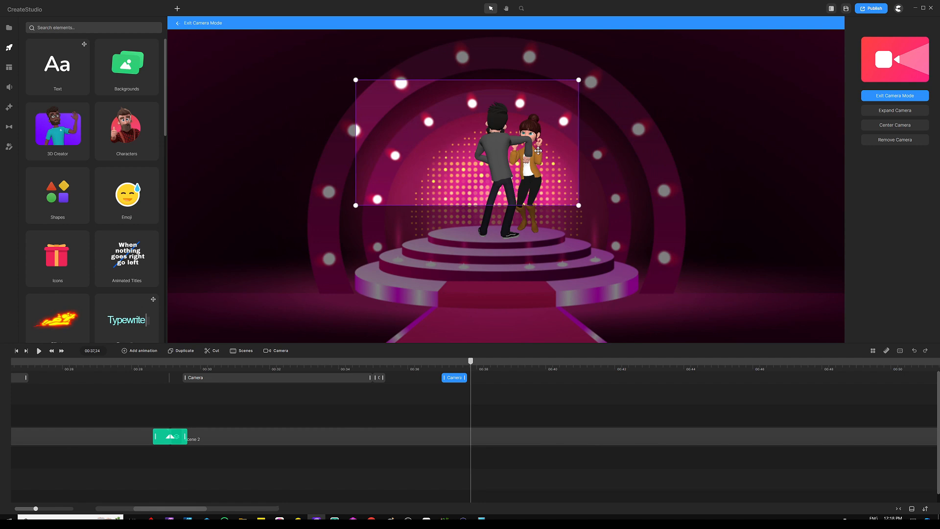
# Tighten the newest camera's frame around the dancers and play back the Scene 2 camera moves from about 31 seconds.
pyautogui.moveTo(357, 80); pyautogui.dragTo(385, 92)
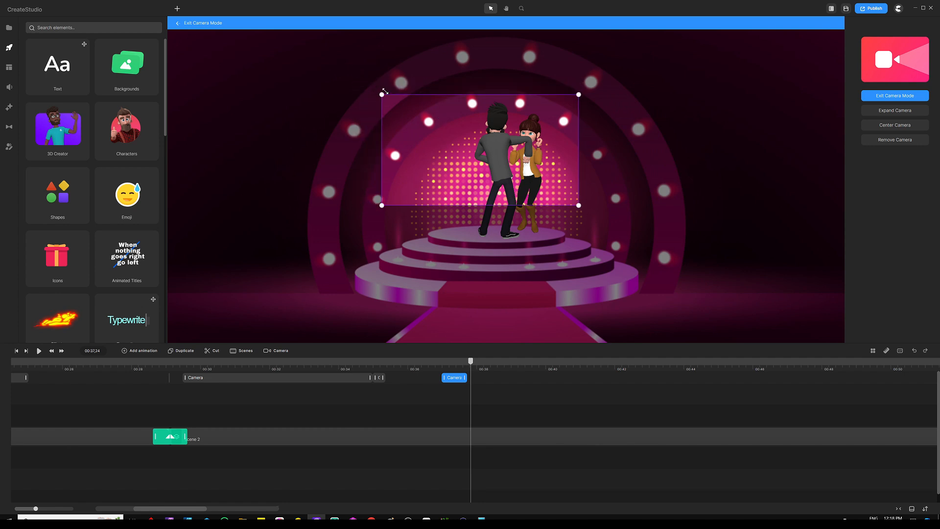
pyautogui.click(371, 353)
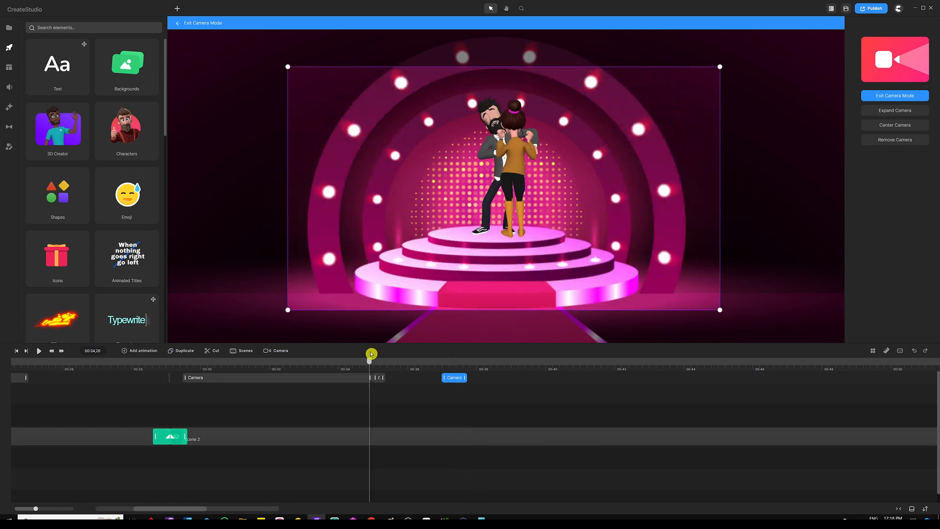
pyautogui.moveTo(526, 374); pyautogui.dragTo(407, 363)
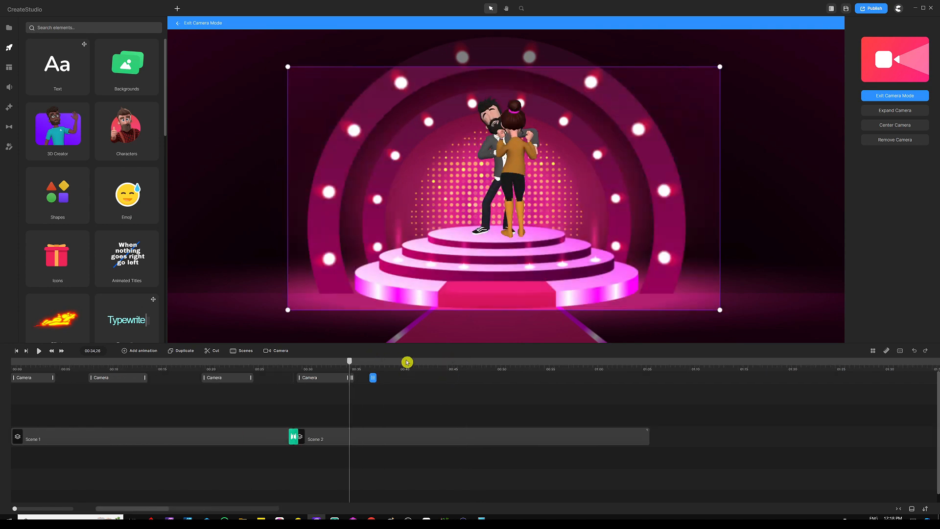
pyautogui.click(313, 369)
pyautogui.press('space')
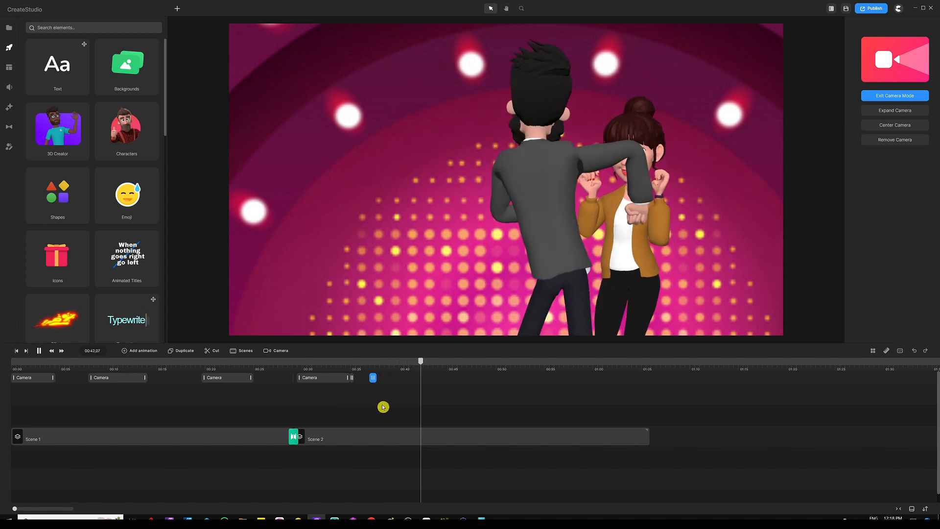
pyautogui.press('space')
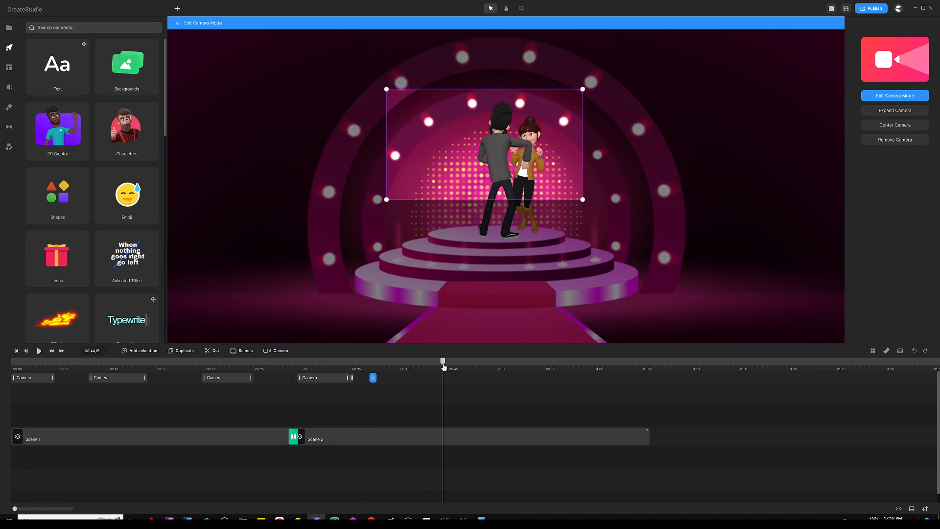
# Add a camera move at about 44 seconds and shorten its clip to end at about 45 seconds.
pyautogui.moveTo(448, 365); pyautogui.dragTo(446, 363)
pyautogui.doubleClick(442, 378)
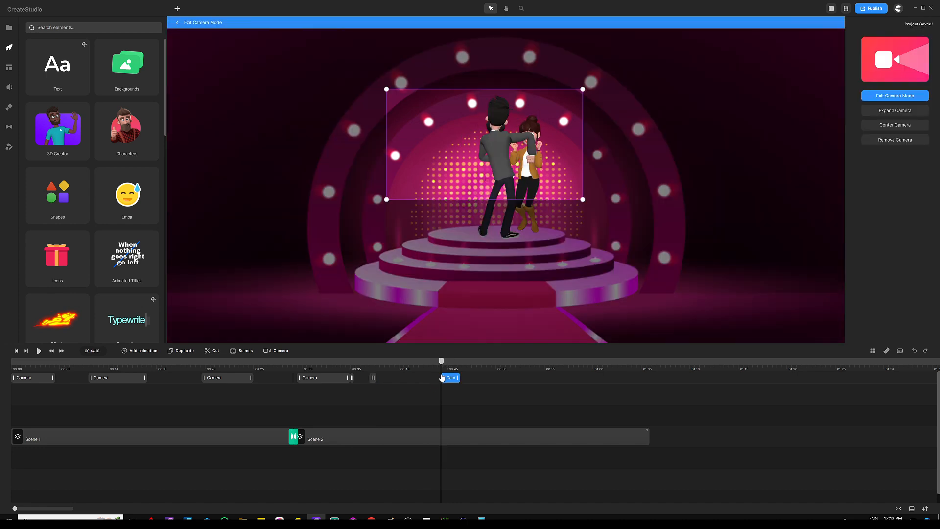
pyautogui.moveTo(452, 366); pyautogui.dragTo(571, 367)
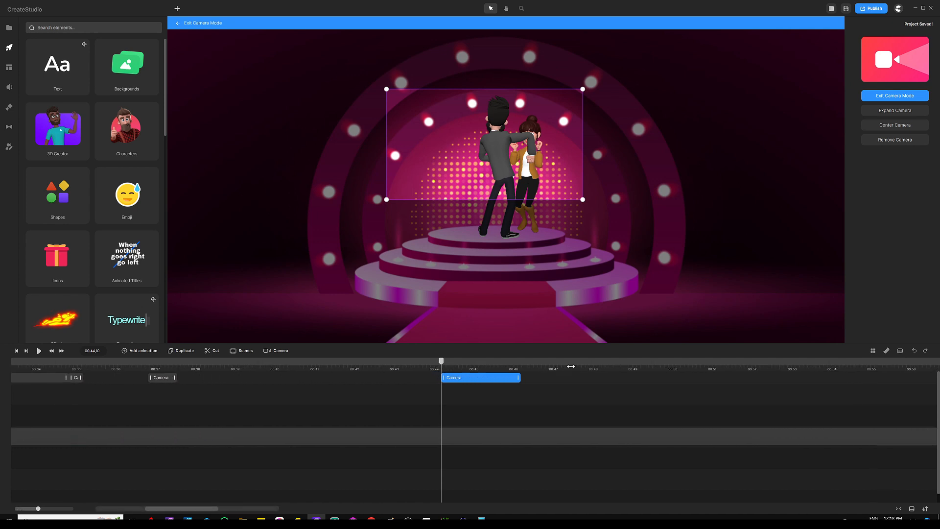
pyautogui.moveTo(442, 363); pyautogui.dragTo(486, 363)
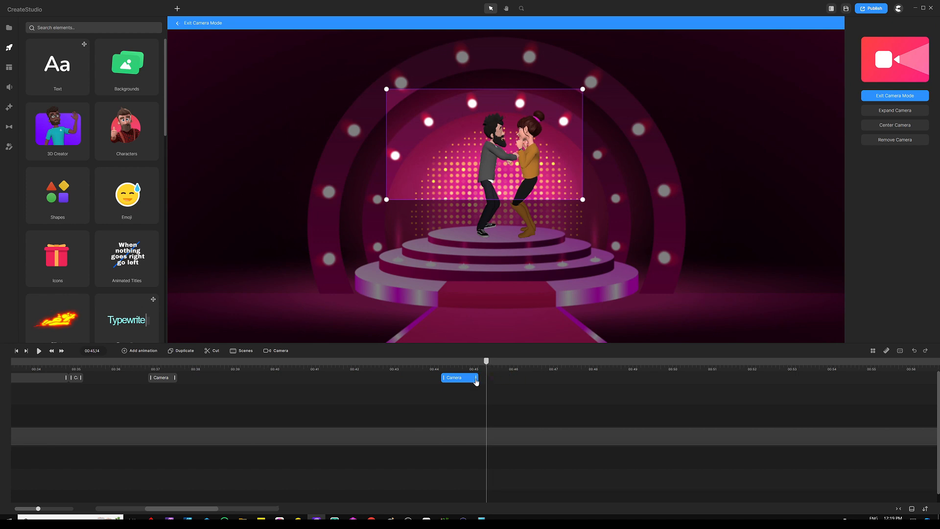
# Shift the new camera's frame right and shrink it to a closer shot of the dancers' upper bodies.
pyautogui.moveTo(443, 172); pyautogui.dragTo(504, 171)
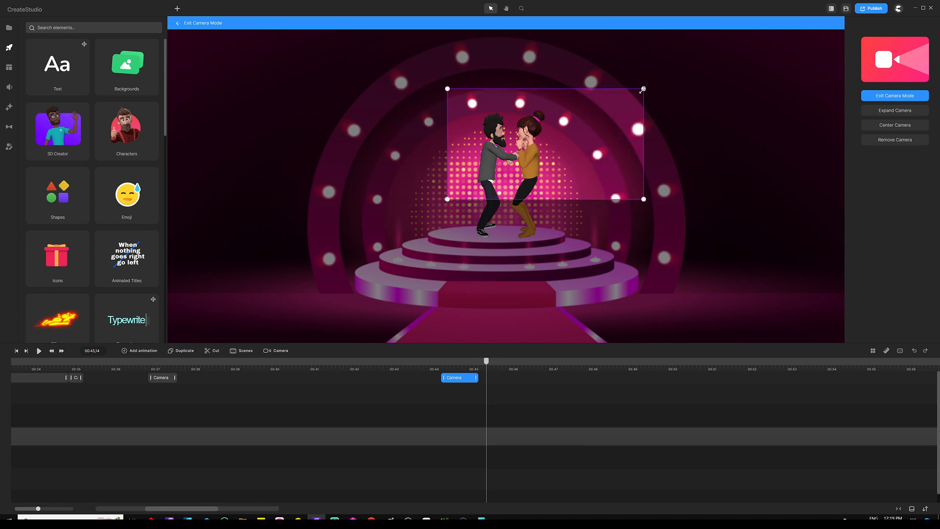
pyautogui.moveTo(642, 89); pyautogui.dragTo(599, 106)
pyautogui.moveTo(569, 150); pyautogui.dragTo(573, 136)
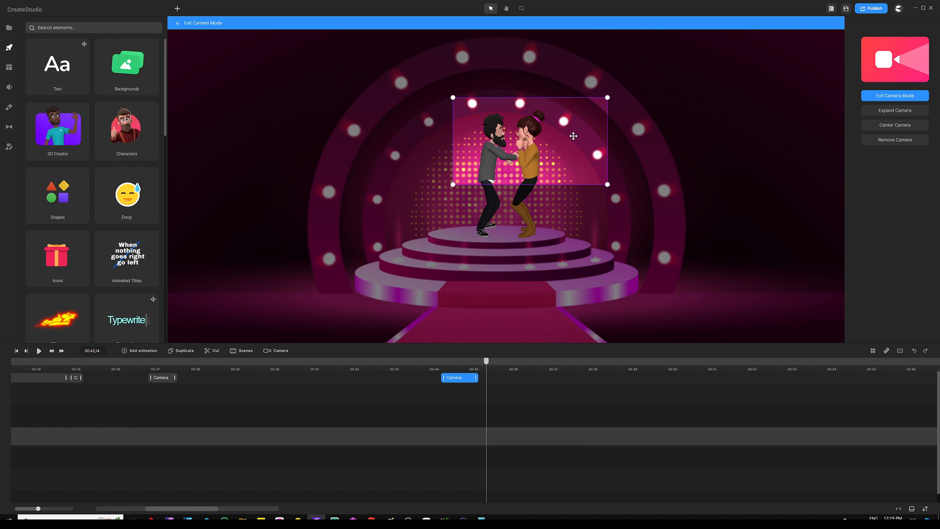
# Play back the new camera move and shorten its clip to end just before 45 seconds.
pyautogui.moveTo(485, 363); pyautogui.dragTo(390, 363)
pyautogui.press('space')
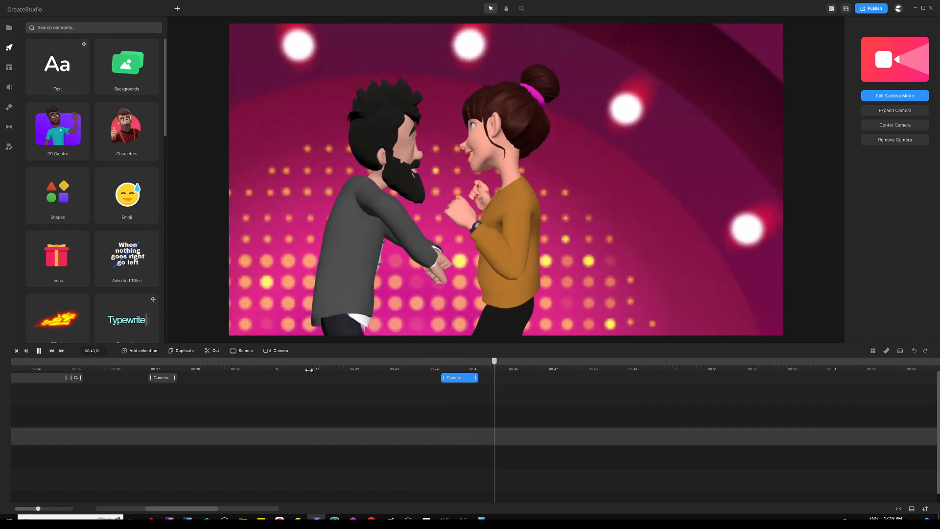
pyautogui.click(469, 382)
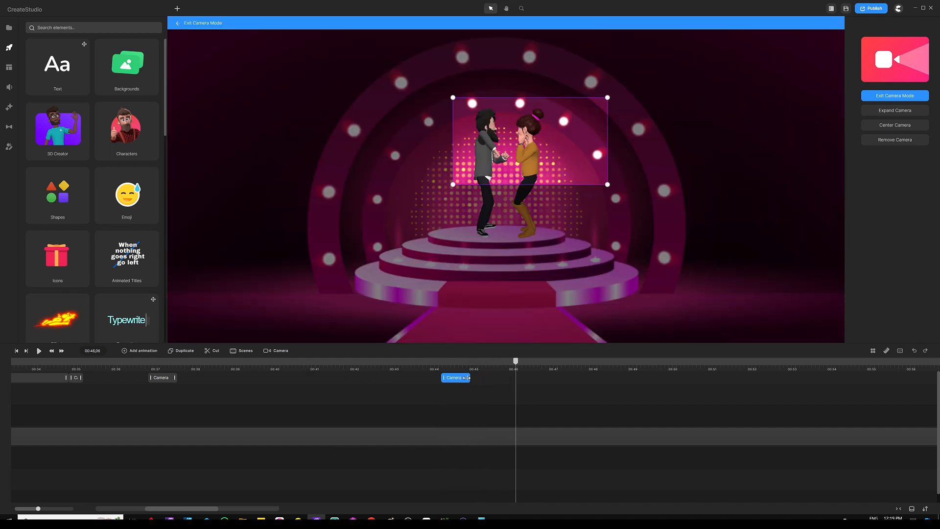
pyautogui.click(428, 364)
pyautogui.press('space')
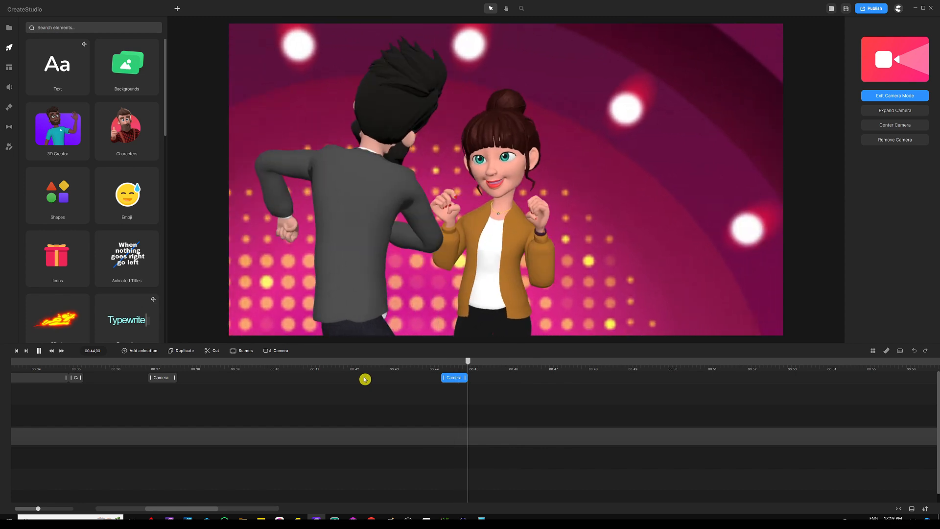
# Delay the newest camera clip to end at about 45.5 seconds, where the dancers turn, and play it back.
pyautogui.click(423, 376)
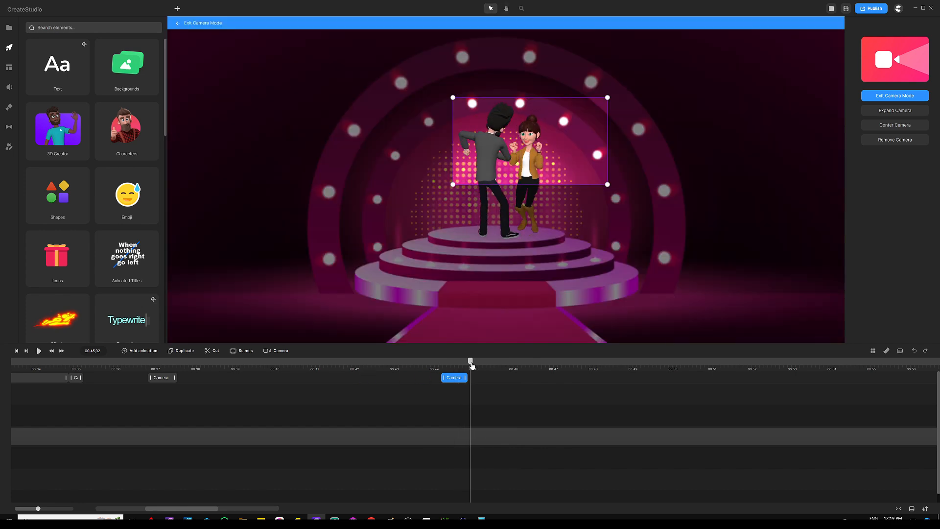
pyautogui.moveTo(455, 383); pyautogui.dragTo(439, 369)
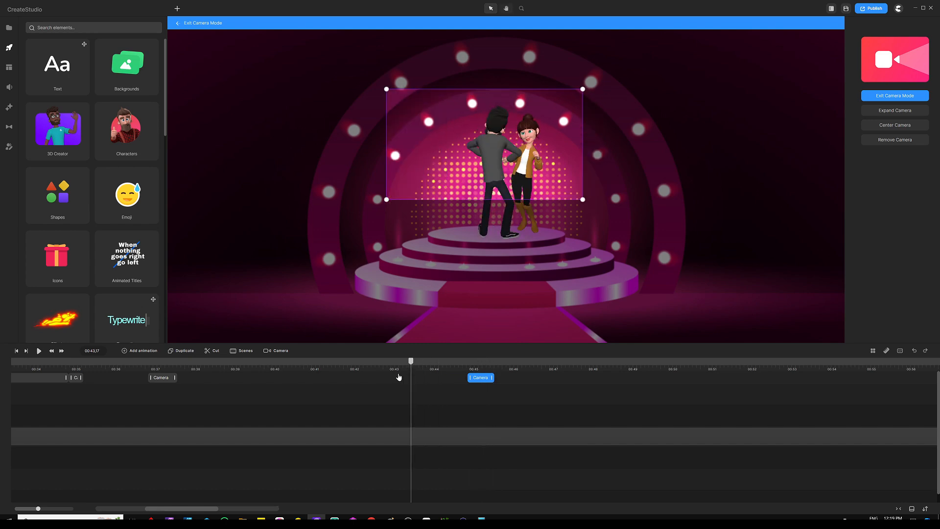
pyautogui.press('space')
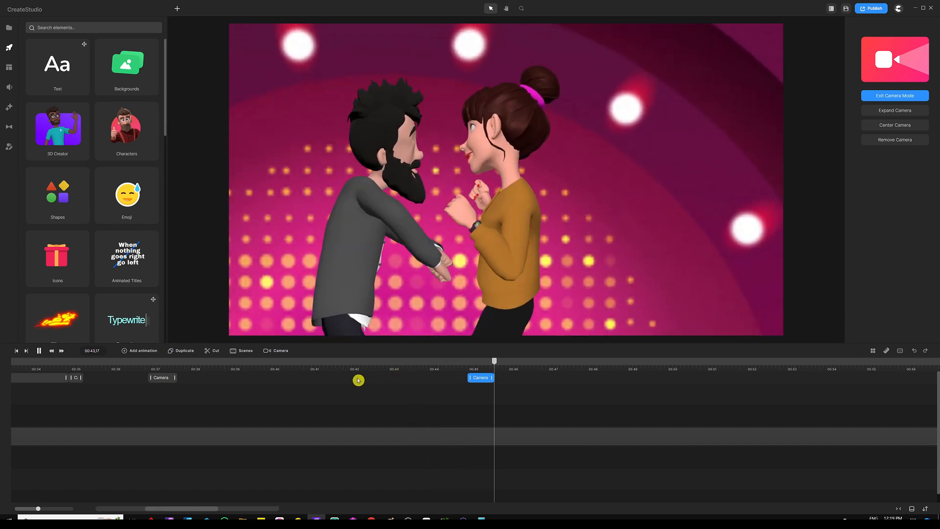
pyautogui.press('space')
# Add another camera move to Scene 2 at about 49.5 seconds.
pyautogui.scroll(-1, 499, 366)
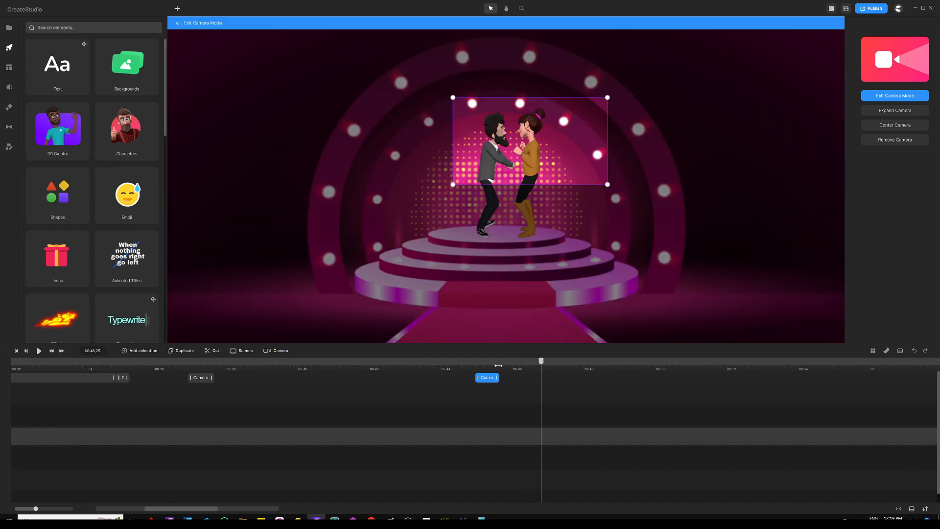
pyautogui.scroll(-4, 498, 366)
pyautogui.moveTo(469, 365); pyautogui.dragTo(495, 363)
pyautogui.scroll(4, 503, 368)
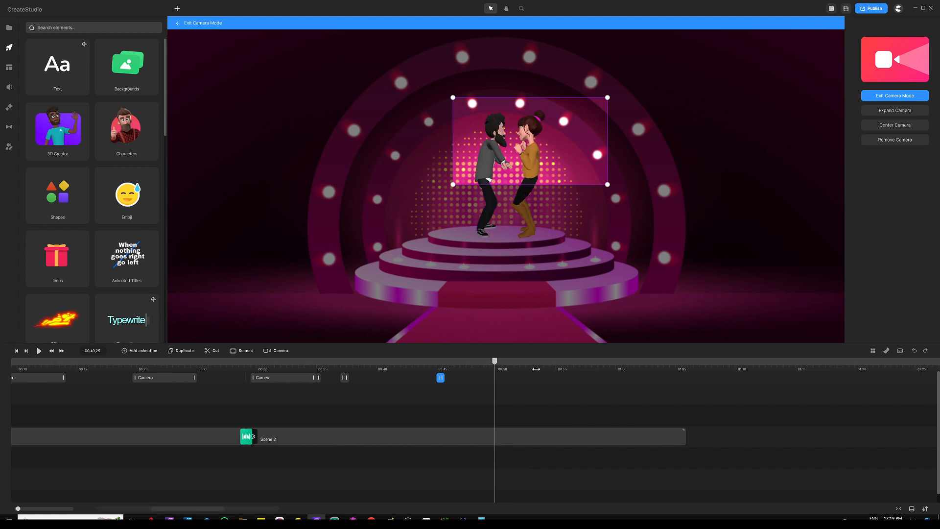
pyautogui.click(490, 380)
pyautogui.doubleClick(488, 377)
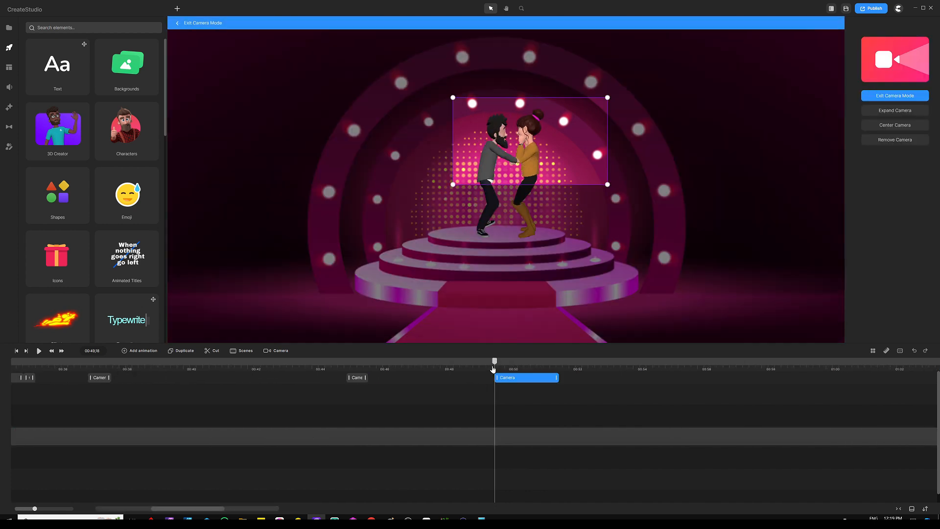
# Shorten the newest camera clip to a fraction of a second and place it at about 50 seconds.
pyautogui.moveTo(495, 364); pyautogui.dragTo(512, 366)
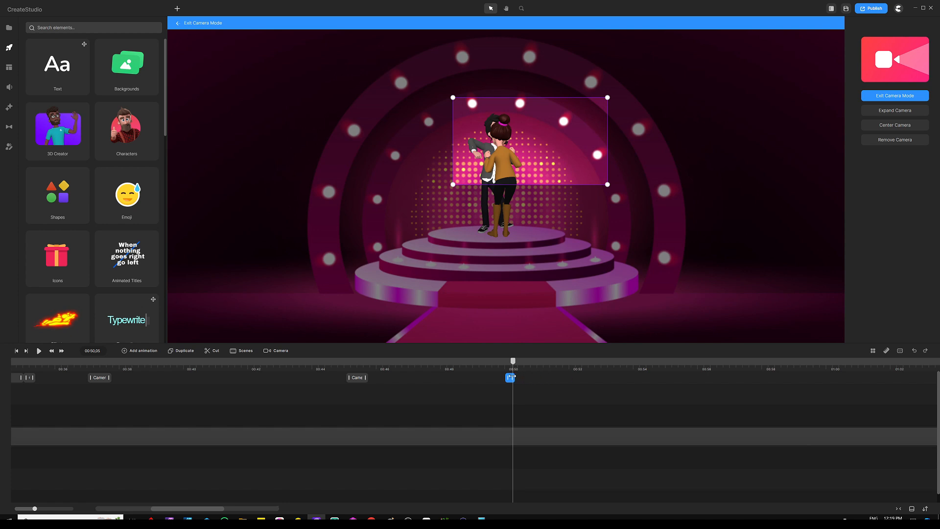
pyautogui.scroll(4, 523, 368)
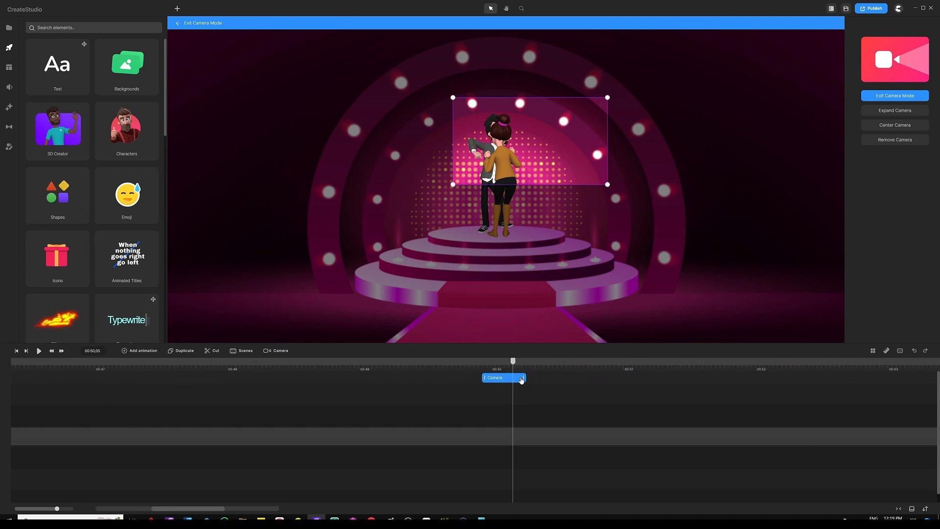
pyautogui.click(526, 365)
# Shift the newest camera's frame left across the dancers and enlarge it for a slightly wider shot.
pyautogui.moveTo(569, 151); pyautogui.dragTo(520, 159)
pyautogui.moveTo(403, 194); pyautogui.dragTo(352, 221)
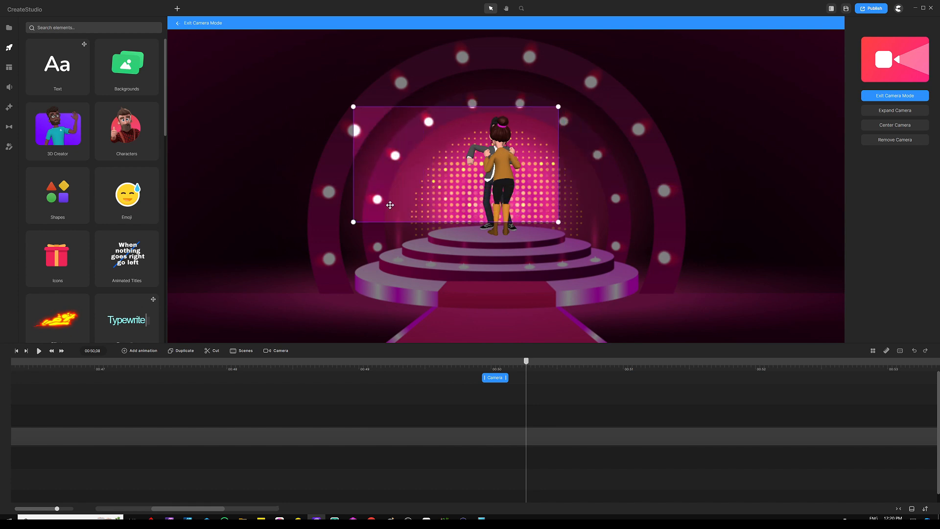
pyautogui.moveTo(437, 180); pyautogui.dragTo(440, 164)
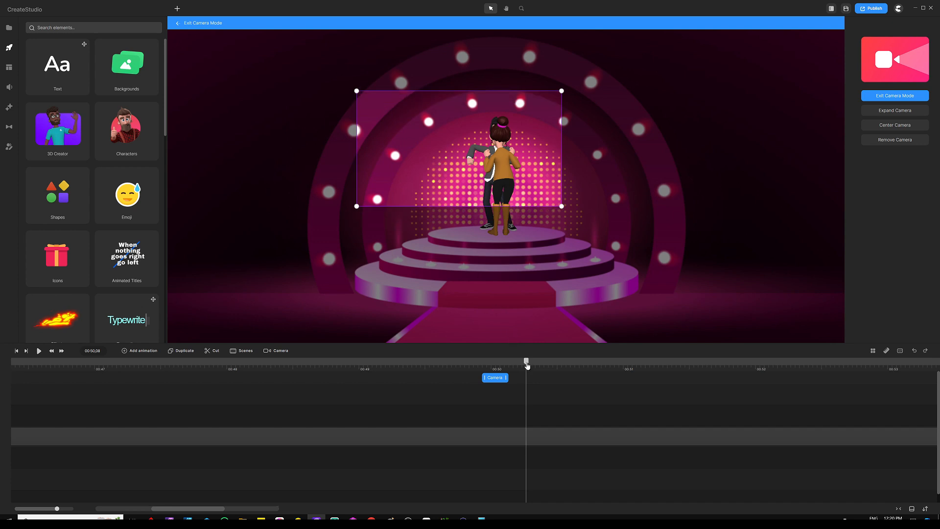
# Play back the quick camera move at about 50 seconds, starting just before 49 seconds.
pyautogui.moveTo(527, 365); pyautogui.dragTo(328, 362)
pyautogui.press('space')
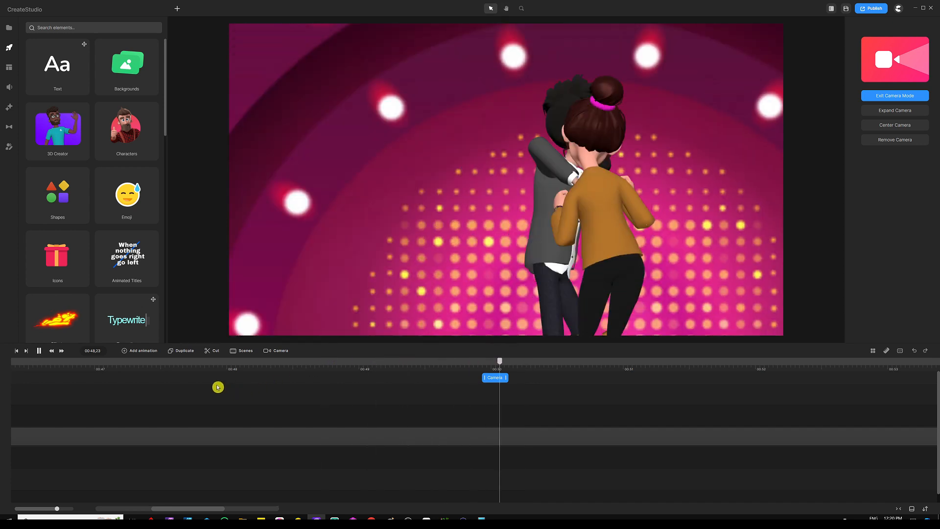
pyautogui.press('space')
# Add a further camera move to Scene 2 at about 1 minute, where the dancers turn again.
pyautogui.scroll(-1, 507, 367)
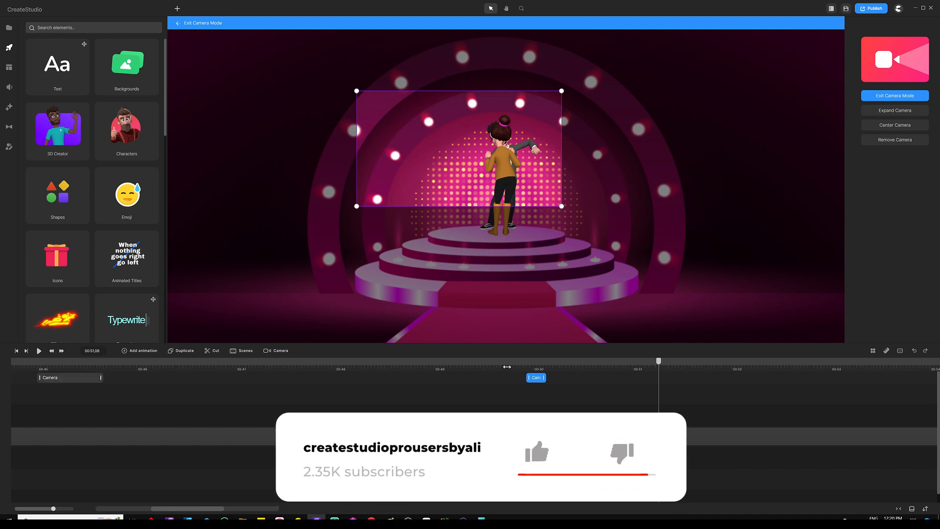
pyautogui.scroll(-4, 506, 367)
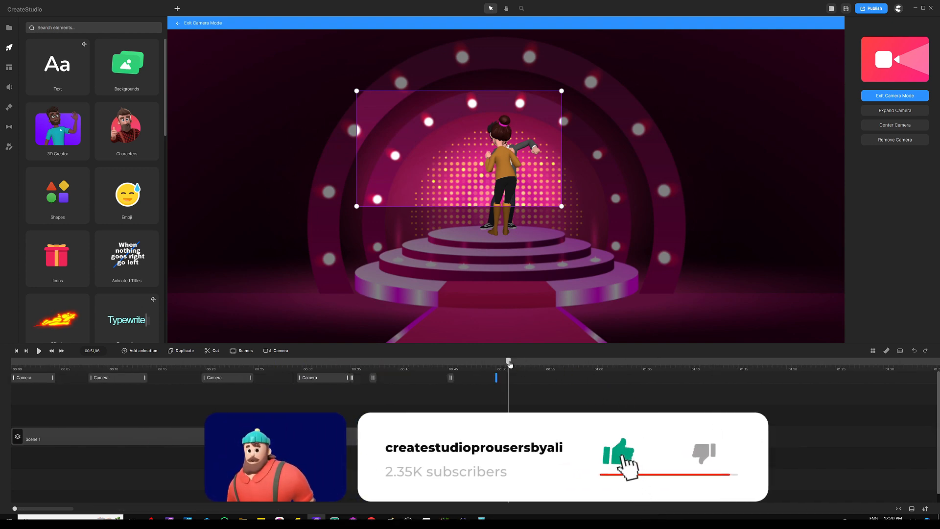
pyautogui.moveTo(509, 363); pyautogui.dragTo(612, 363)
pyautogui.scroll(5, 769, 364)
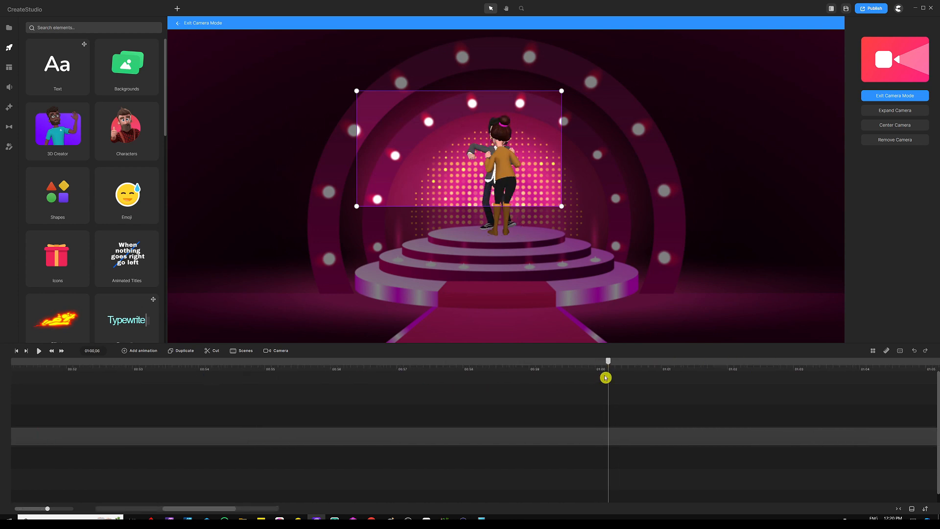
pyautogui.click(605, 378)
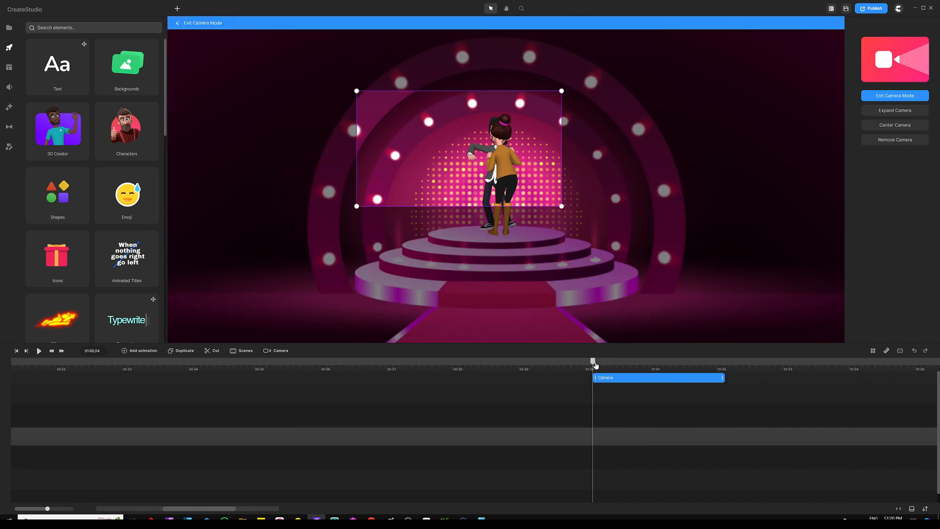
# Shorten the newest camera clip to about half a second, then shift its frame right and tighten it around the dancers.
pyautogui.moveTo(596, 365); pyautogui.dragTo(627, 362)
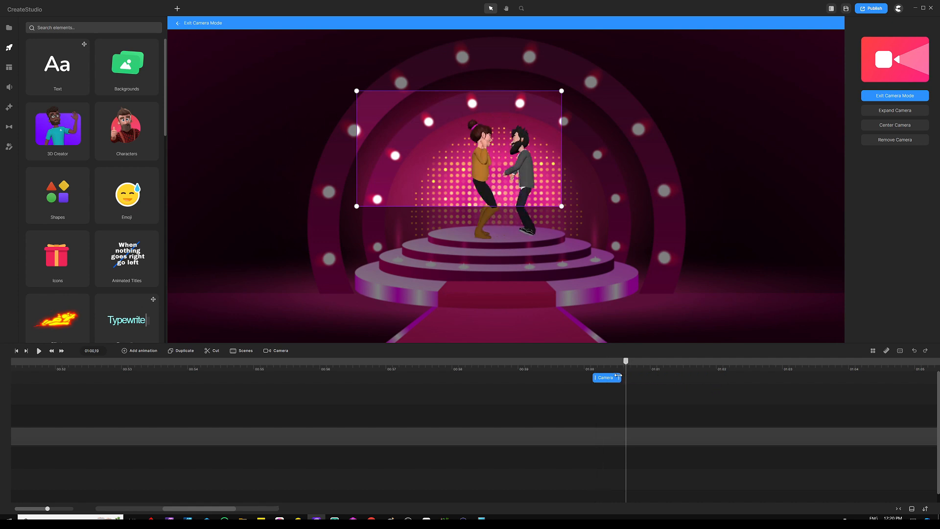
pyautogui.moveTo(425, 198); pyautogui.dragTo(512, 192)
pyautogui.moveTo(642, 88); pyautogui.dragTo(624, 96)
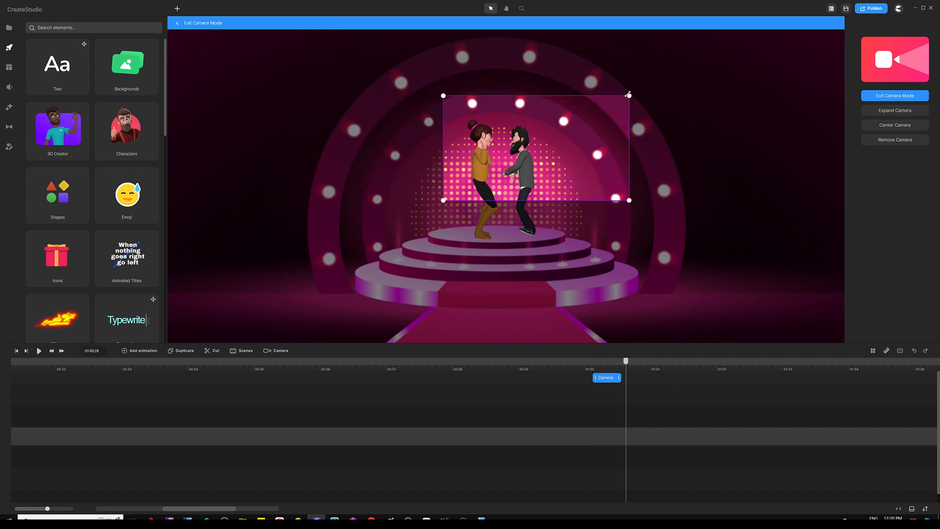
pyautogui.moveTo(582, 142); pyautogui.dragTo(573, 143)
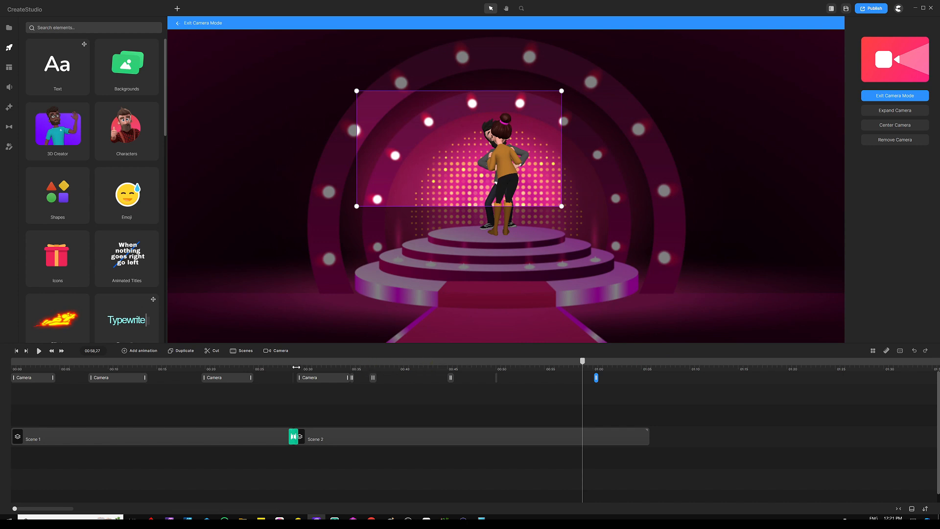
# Play back all Scene 2 camera moves from the start of the scene at about 29 seconds.
pyautogui.click(296, 367)
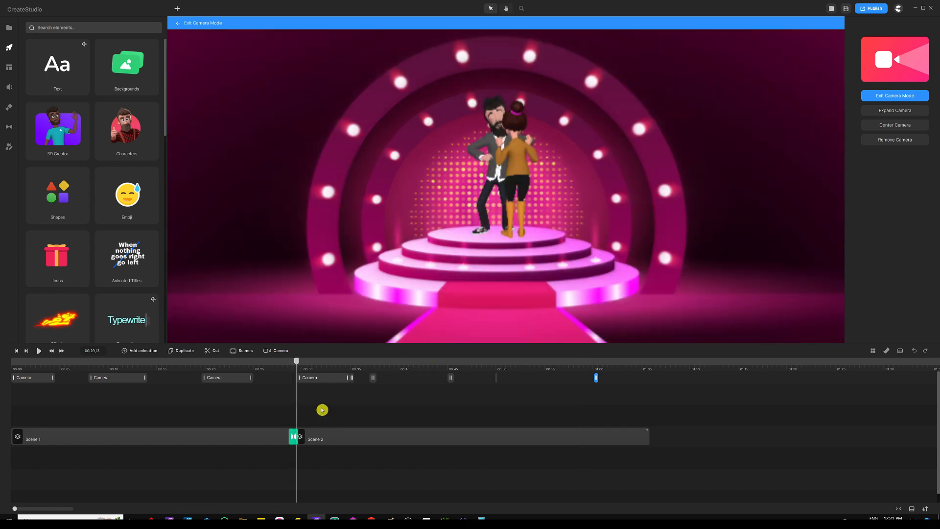
pyautogui.press('space')
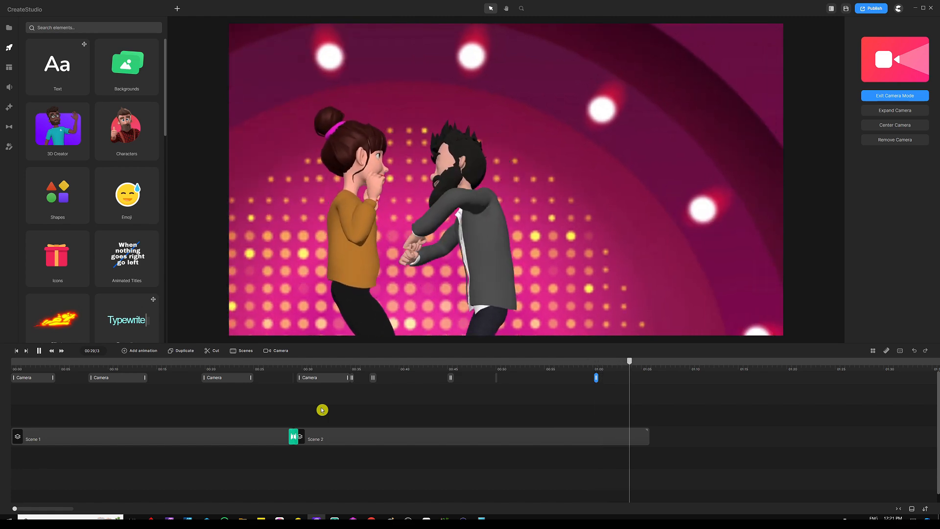
pyautogui.press('space')
# Leave camera editing and open Scene 2 to access its individual dancing character and background layers.
pyautogui.click(446, 423)
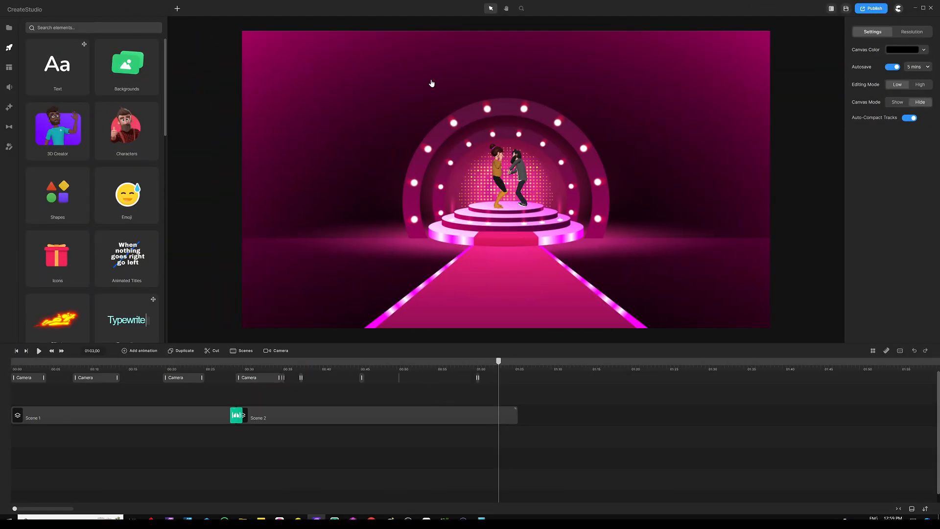
pyautogui.click(334, 418)
pyautogui.doubleClick(311, 414)
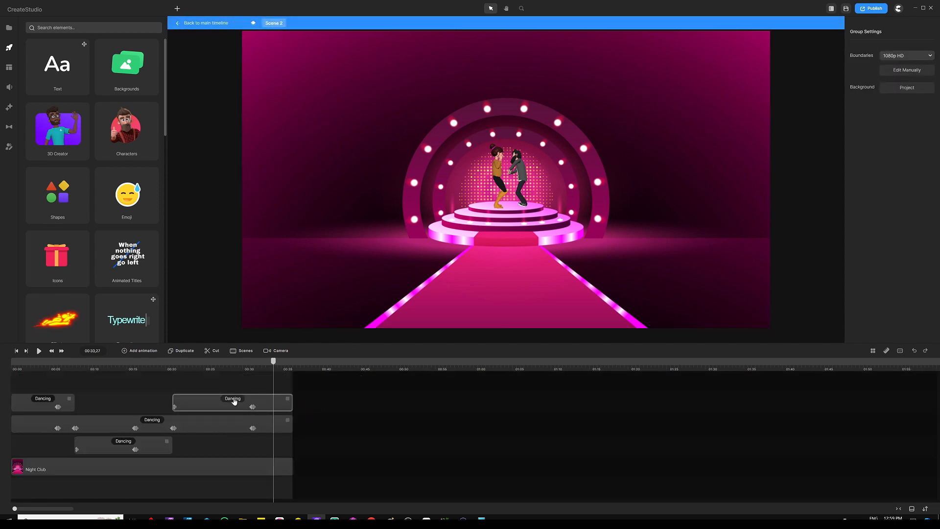
# Add a circle at the start of Scene 2 and fill it with a radial gradient whose black centre is fully transparent.
pyautogui.moveTo(273, 365); pyautogui.dragTo(23, 367)
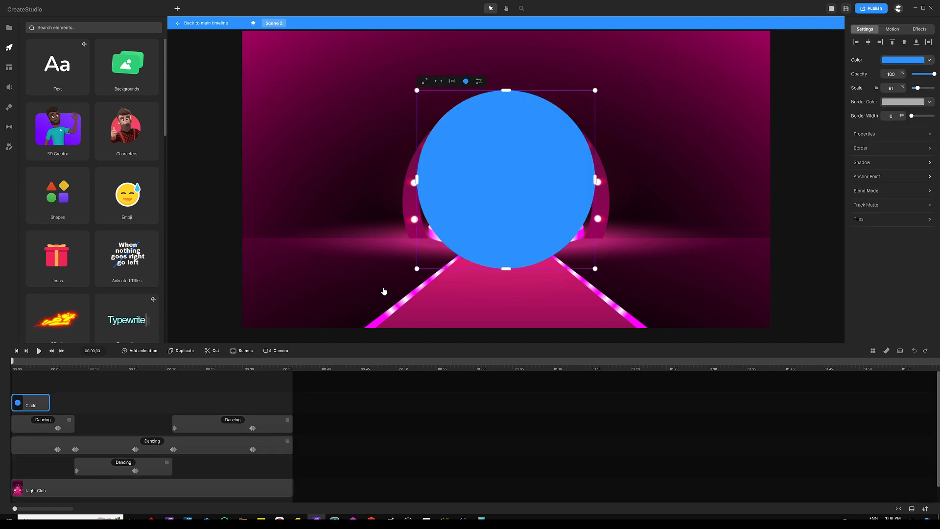
pyautogui.click(890, 61)
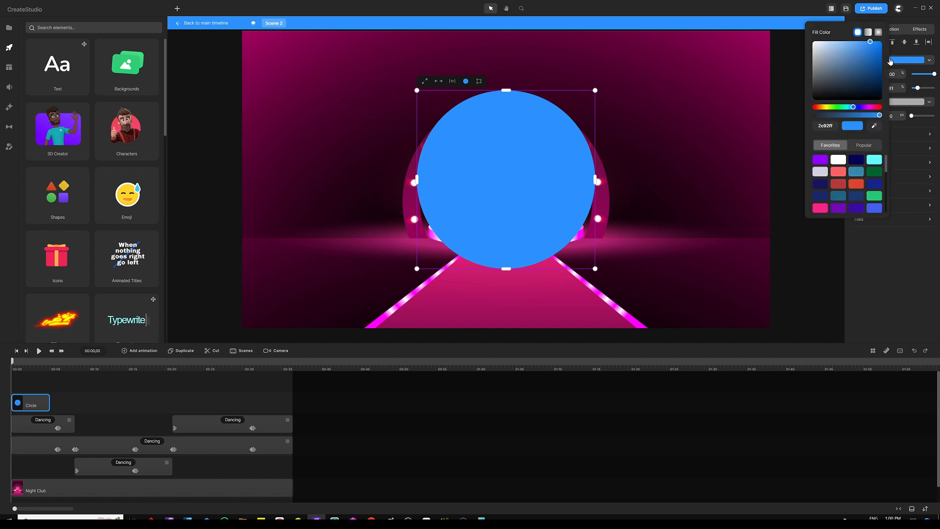
pyautogui.click(877, 33)
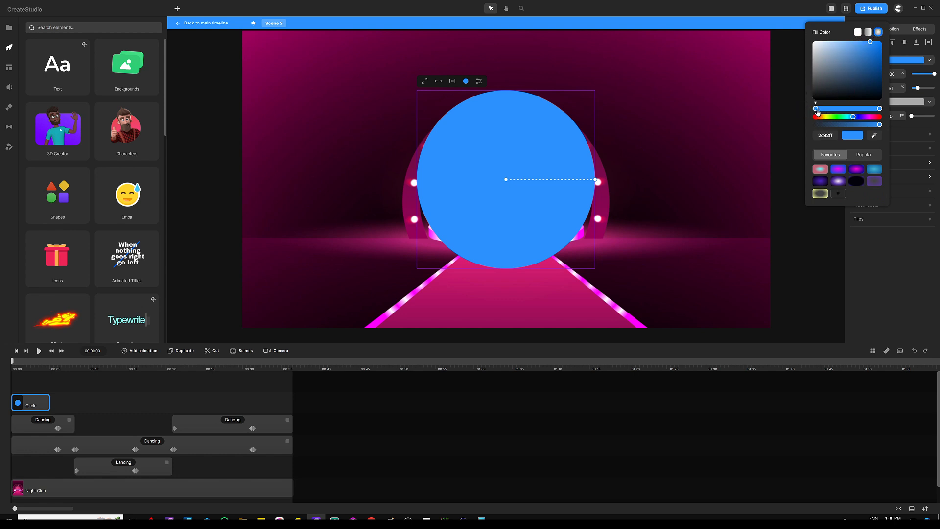
pyautogui.moveTo(831, 71); pyautogui.dragTo(802, 112)
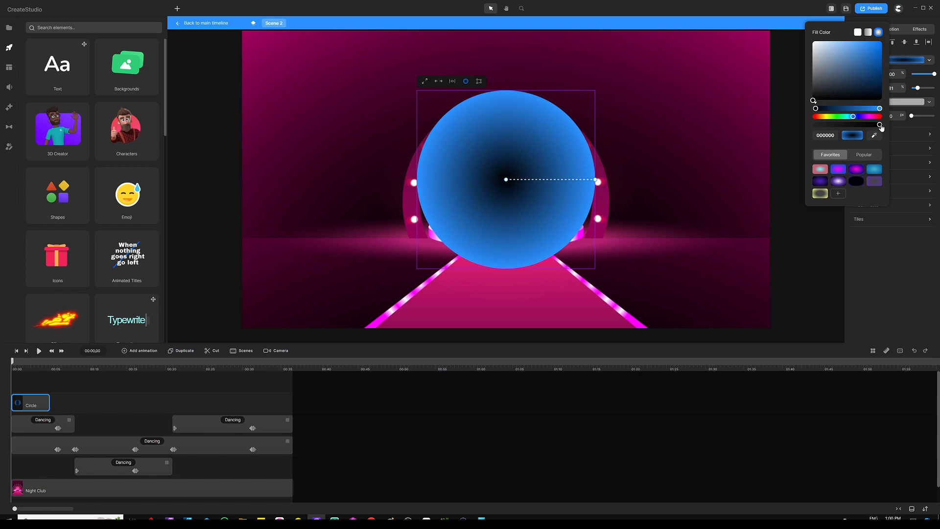
pyautogui.moveTo(879, 127); pyautogui.dragTo(816, 129)
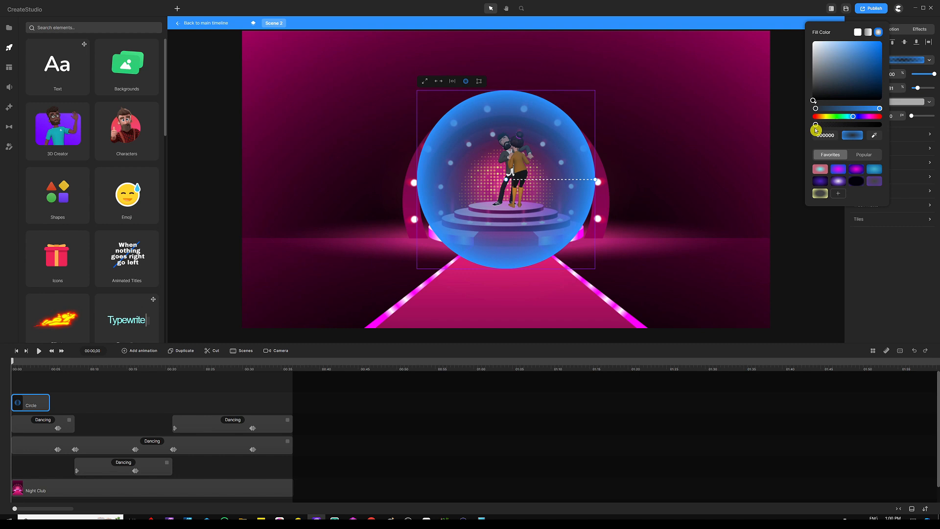
# Set the outer colour of the circle's gradient to a pink sampled from the carpeted floor of the background.
pyautogui.click(879, 109)
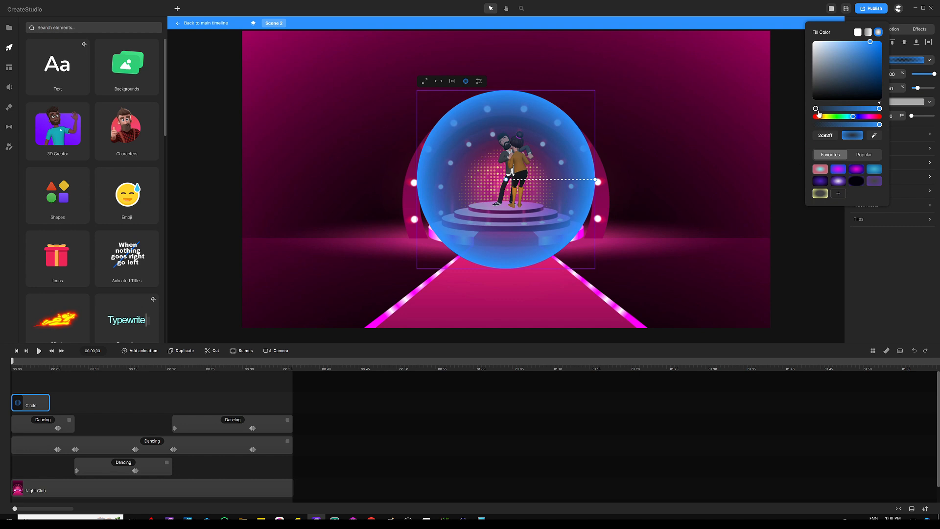
pyautogui.click(874, 135)
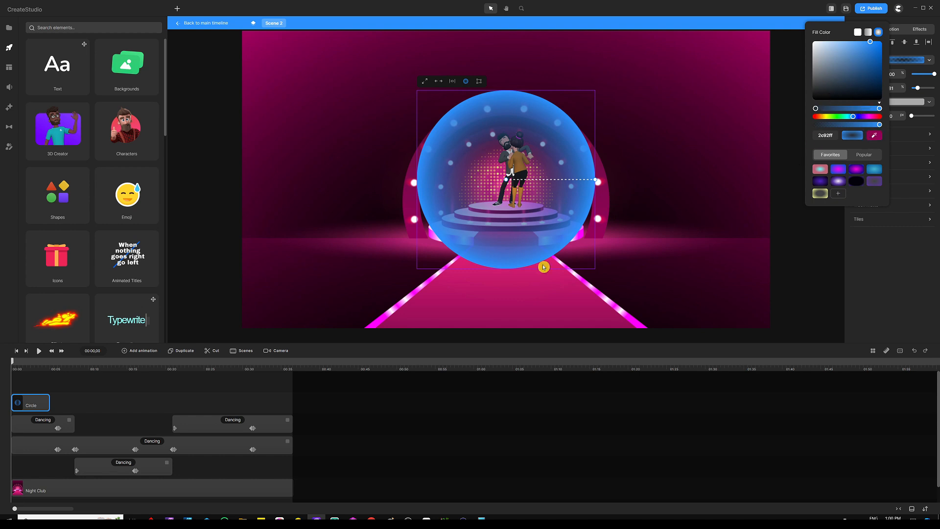
pyautogui.click(459, 280)
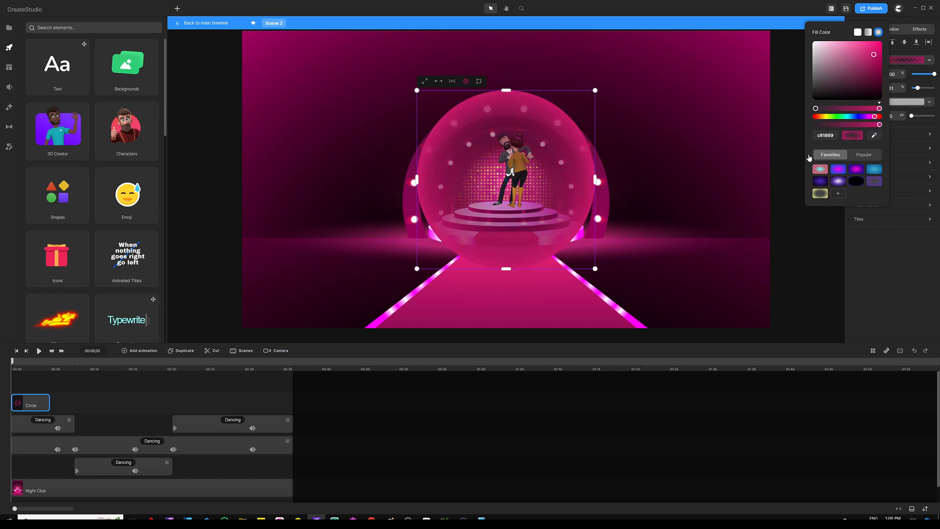
pyautogui.click(827, 264)
# Shrink the circle to 14% scale beside the stage arch's left side and extend its clip to the end of the scene.
pyautogui.moveTo(594, 92); pyautogui.dragTo(355, 127)
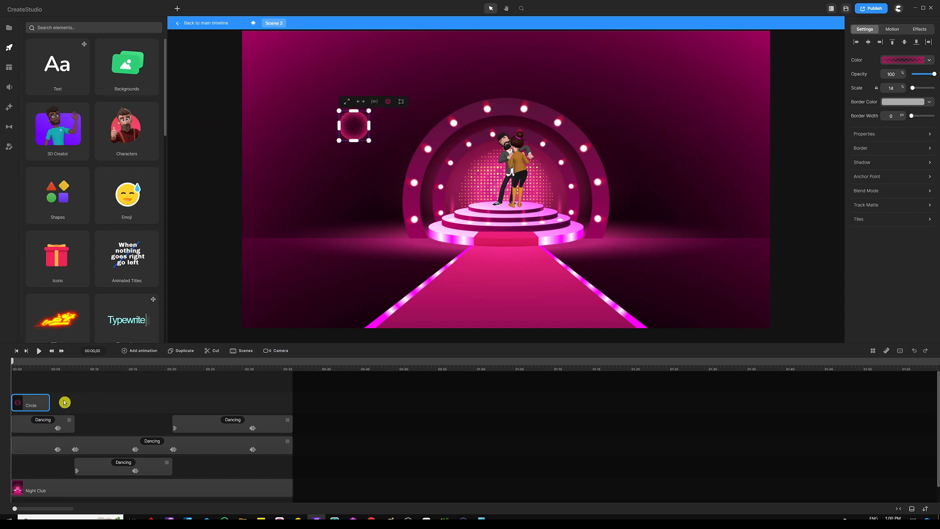
pyautogui.moveTo(49, 404); pyautogui.dragTo(290, 395)
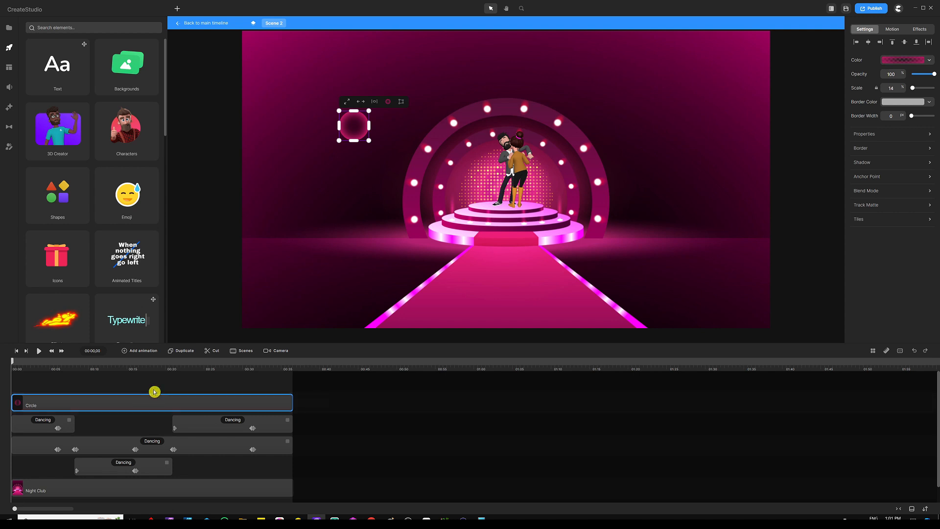
# Duplicate the small pink circle until there are ten, scattering five on each side of the stage arch.
pyautogui.hotkey('ctrl', 'd')
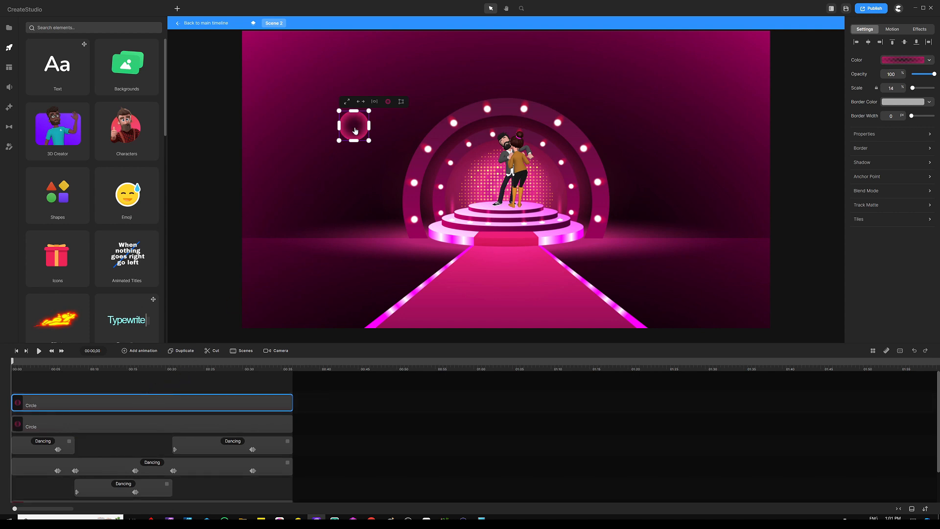
pyautogui.moveTo(355, 131); pyautogui.dragTo(353, 189)
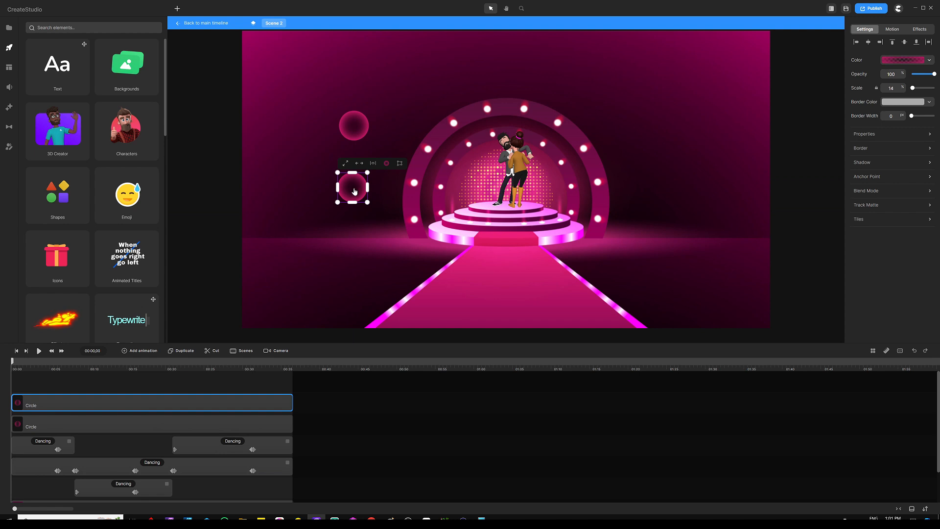
pyautogui.hotkey('ctrl', 'd')
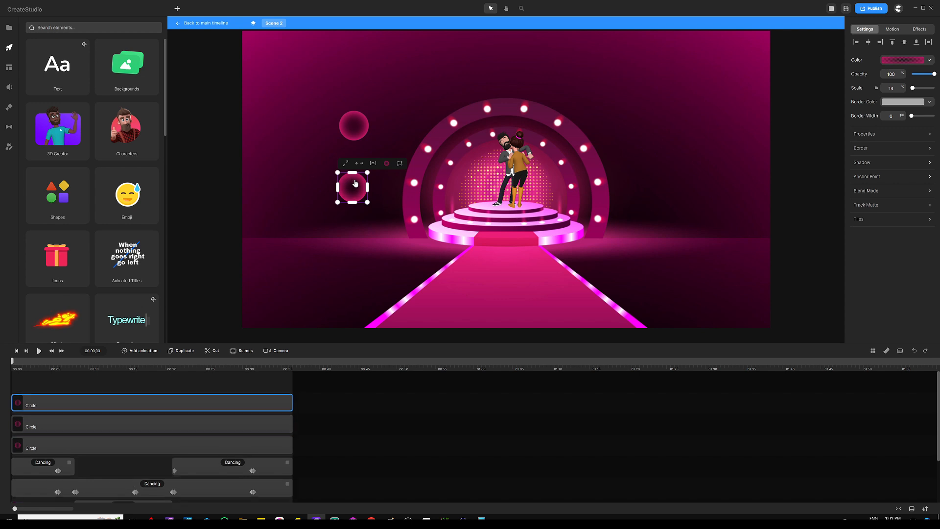
pyautogui.moveTo(351, 182); pyautogui.dragTo(411, 92)
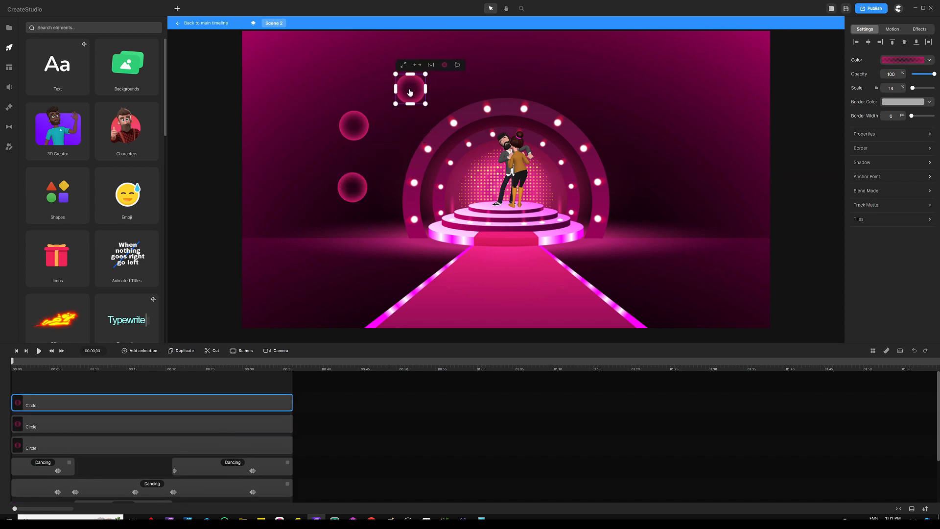
pyautogui.hotkey('ctrl', 'd')
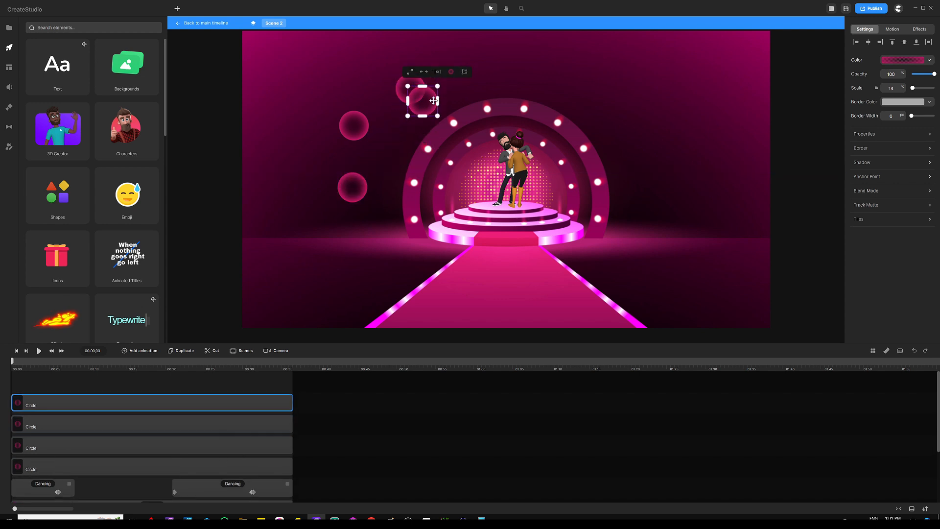
pyautogui.moveTo(411, 91); pyautogui.dragTo(342, 80)
pyautogui.hotkey('ctrl', 'd')
pyautogui.hotkey('ctrl', 'd')
pyautogui.hotkey('ctrl', 'd')
pyautogui.hotkey('ctrl', 'd')
pyautogui.hotkey('ctrl', 'd')
pyautogui.hotkey('ctrl', 'd')
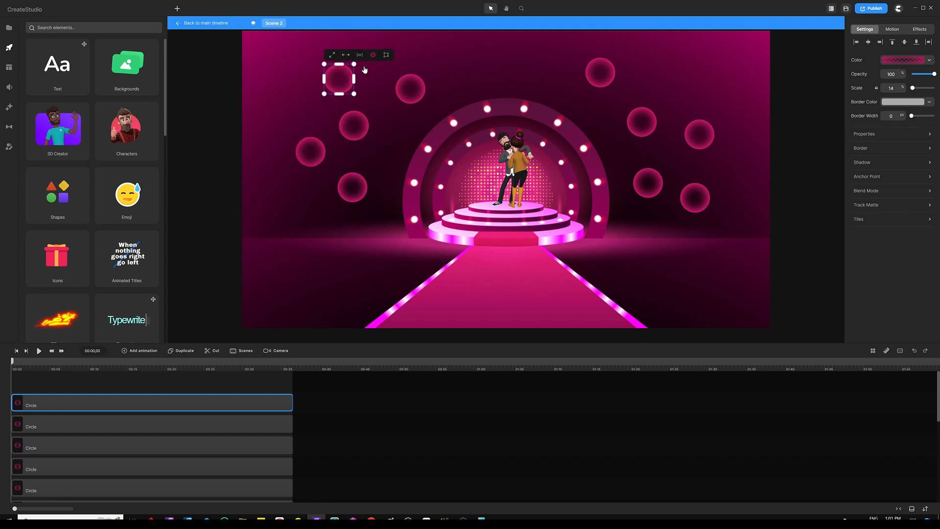
# Change the outer gradient colour of the uppermost circle on the left side of the stage to purple.
pyautogui.click(373, 55)
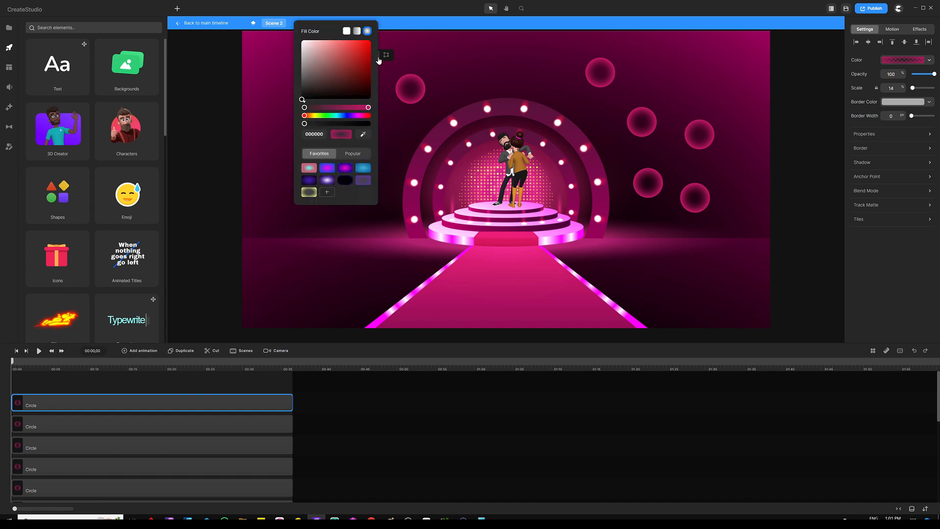
pyautogui.click(366, 115)
pyautogui.click(368, 108)
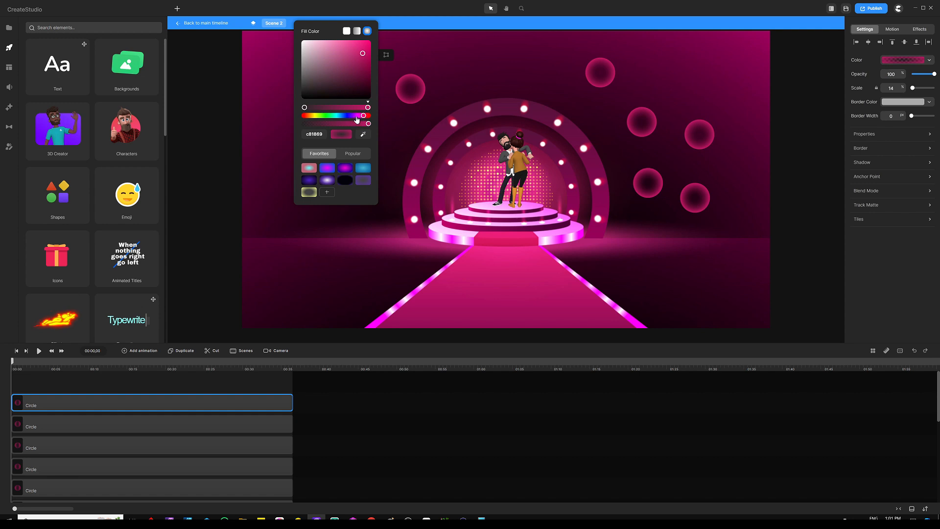
pyautogui.click(254, 382)
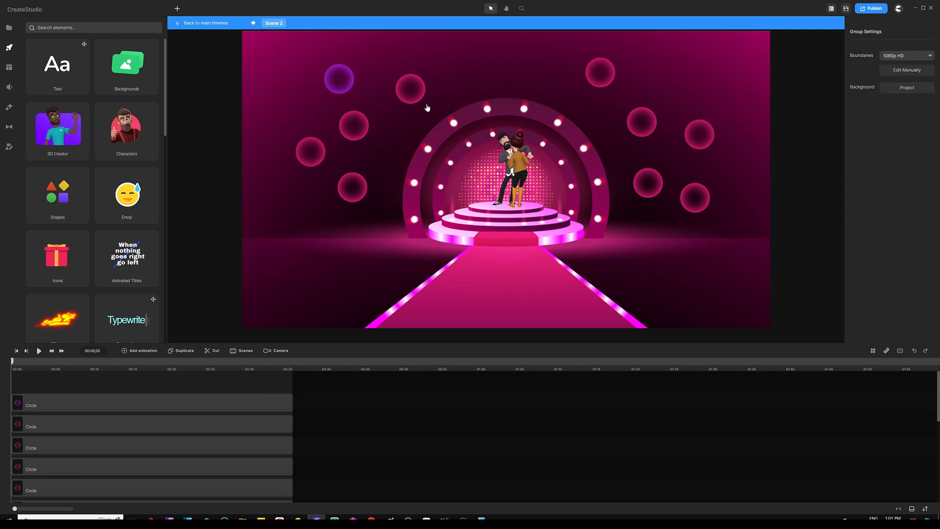
# Change the outer gradient colour of the lowest circle on the left side of the stage to purple.
pyautogui.click(352, 188)
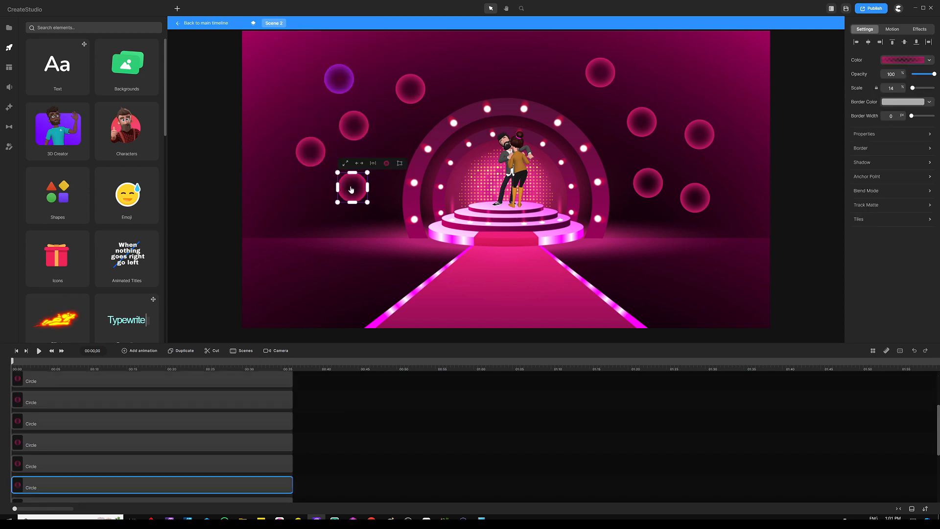
pyautogui.click(387, 163)
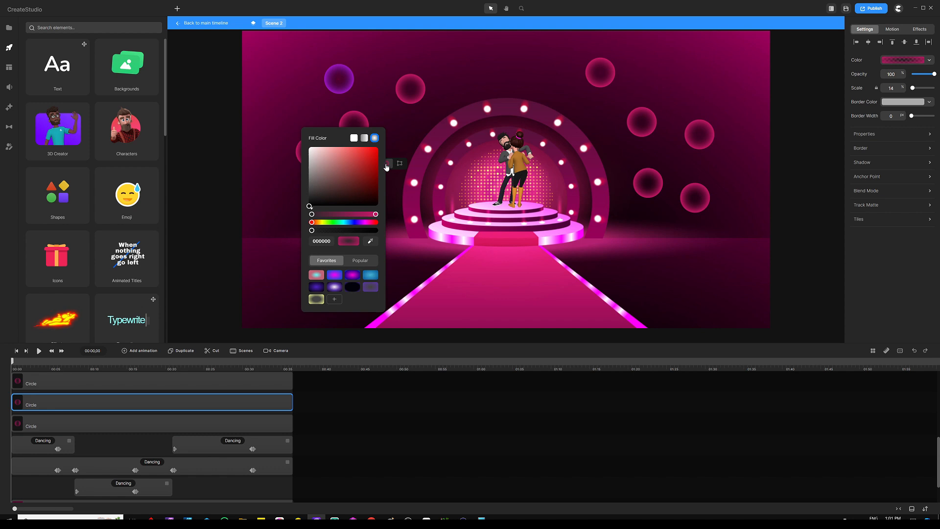
pyautogui.click(376, 215)
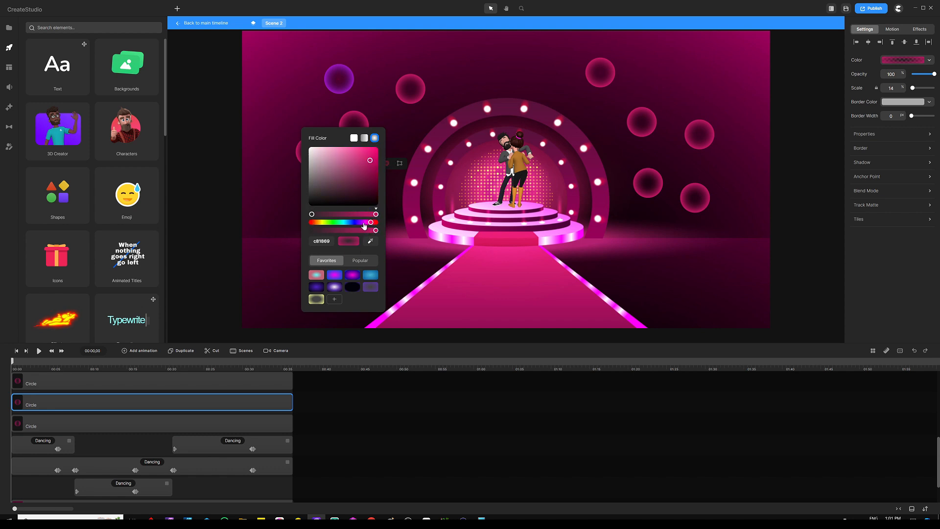
pyautogui.click(363, 223)
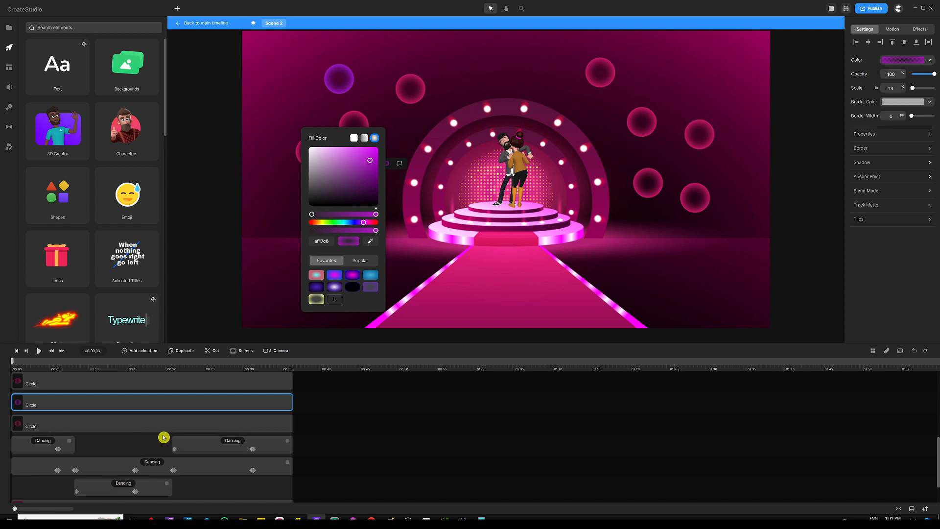
pyautogui.click(247, 178)
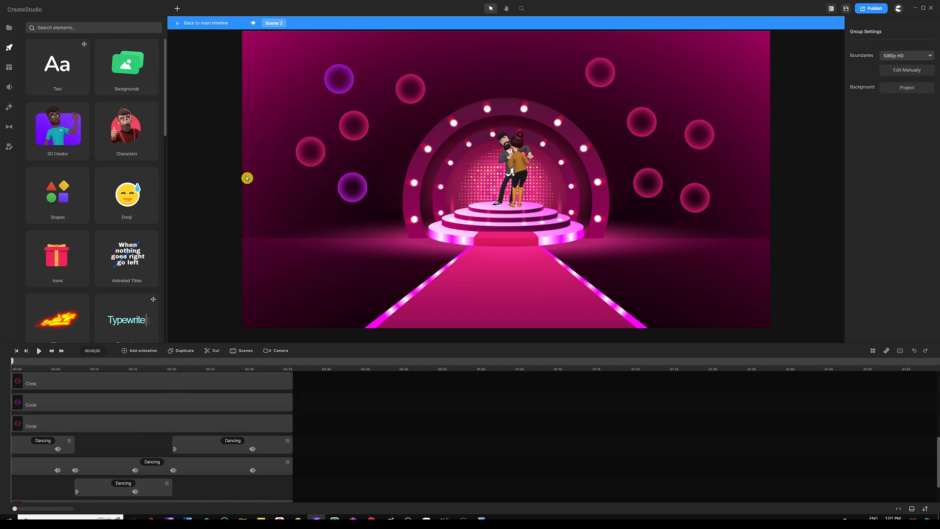
# Recolour the outer gradient stop of the upper circle nearest the arch's right edge to purple.
pyautogui.click(645, 121)
pyautogui.click(672, 104)
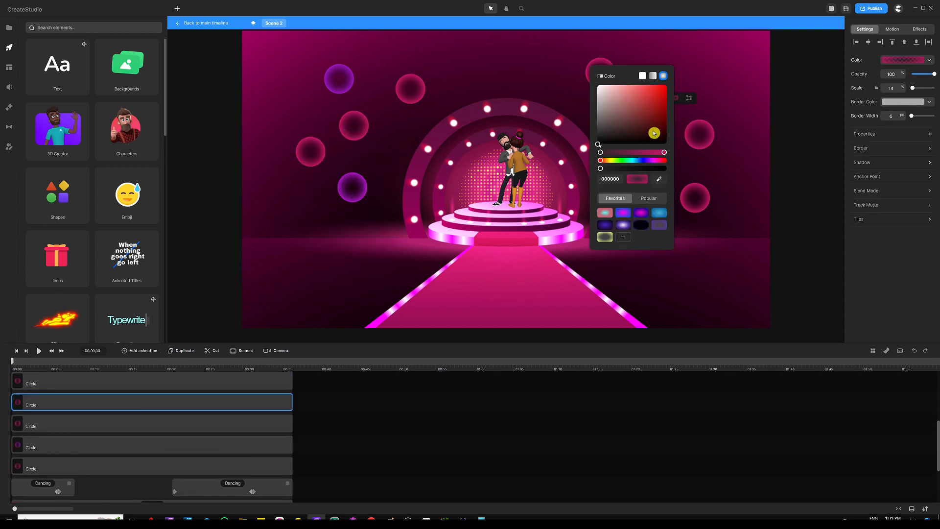
pyautogui.click(664, 152)
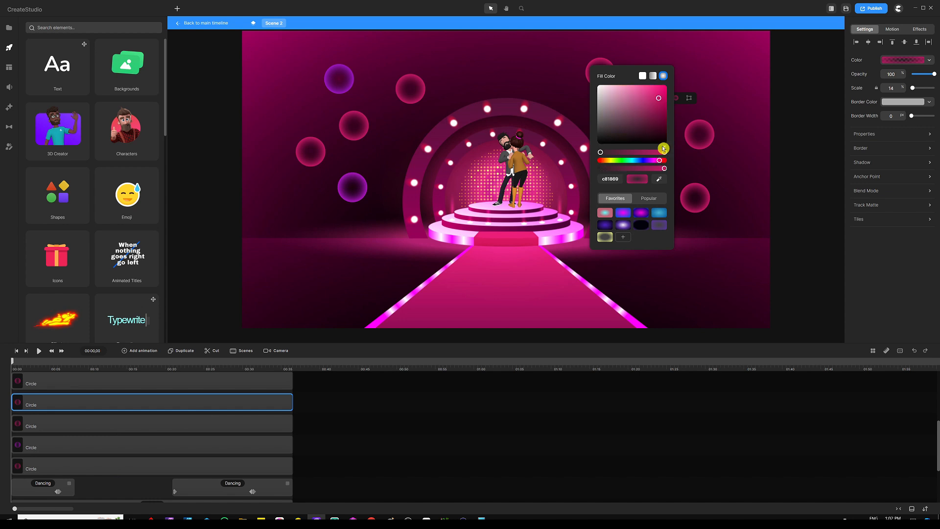
pyautogui.click(654, 161)
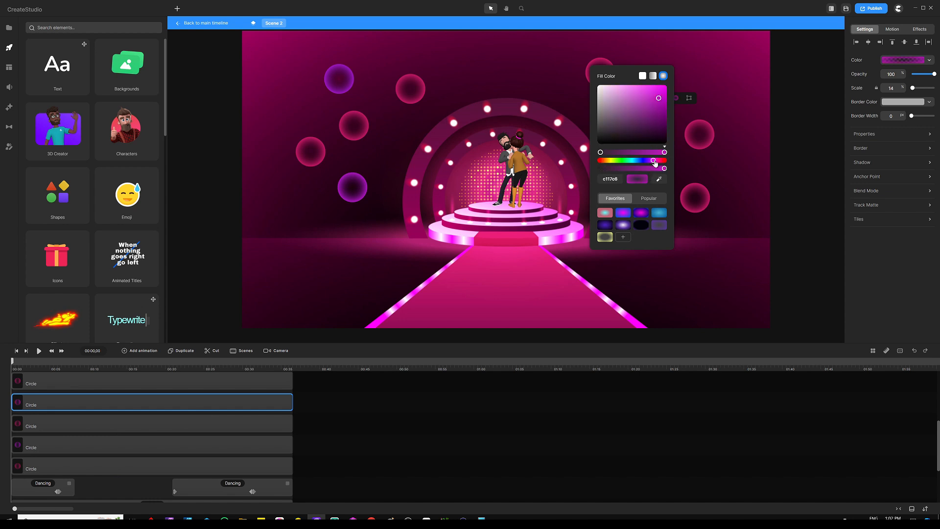
pyautogui.click(819, 264)
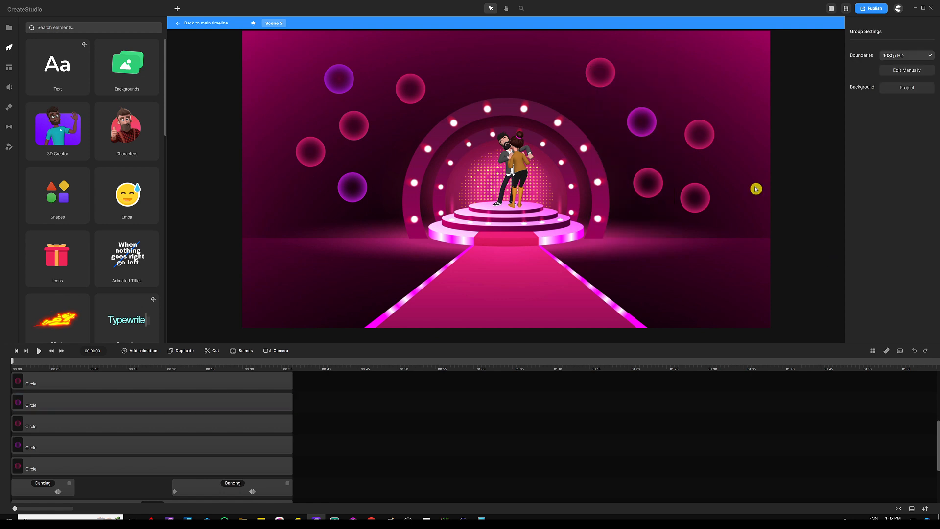
# Recolour the outer gradient stop of the circle directly below the purple one right of the arch to purple as well.
pyautogui.click(648, 184)
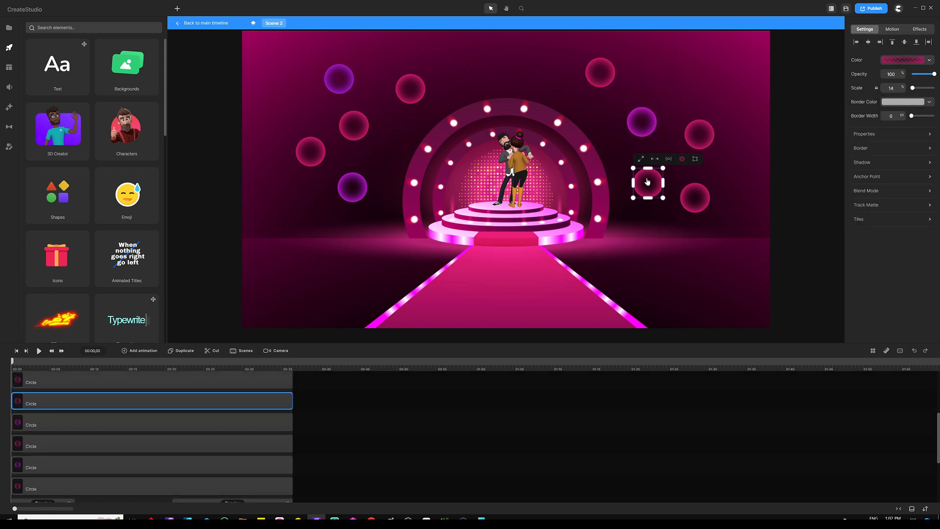
pyautogui.click(669, 161)
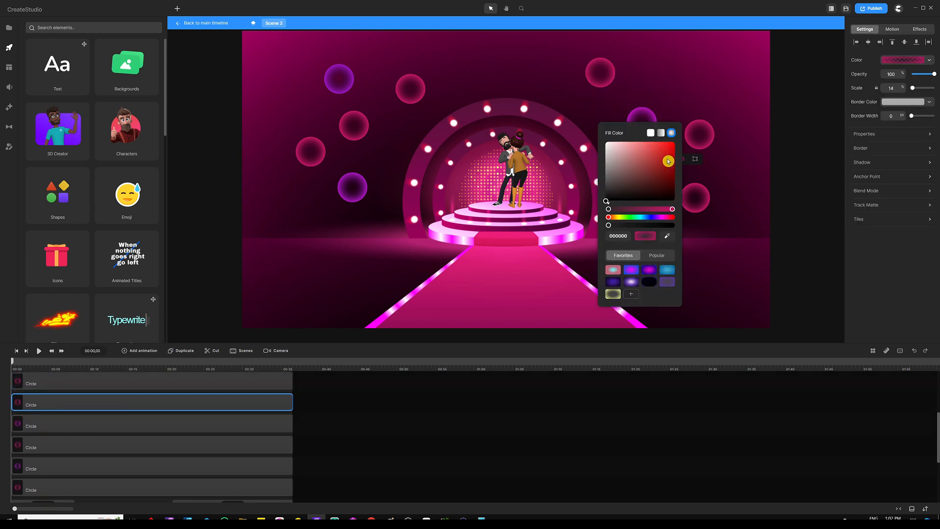
pyautogui.click(672, 209)
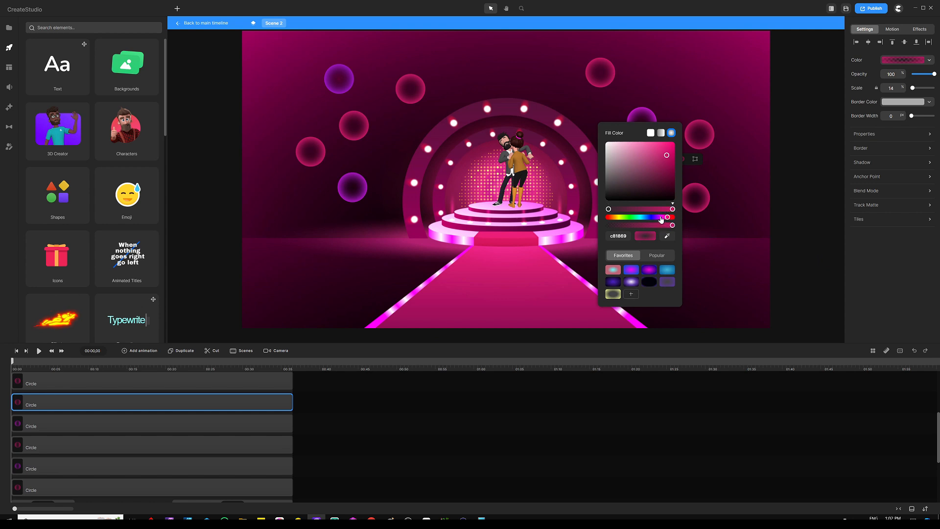
pyautogui.click(658, 217)
pyautogui.scroll(3, 248, 427)
pyautogui.click(222, 383)
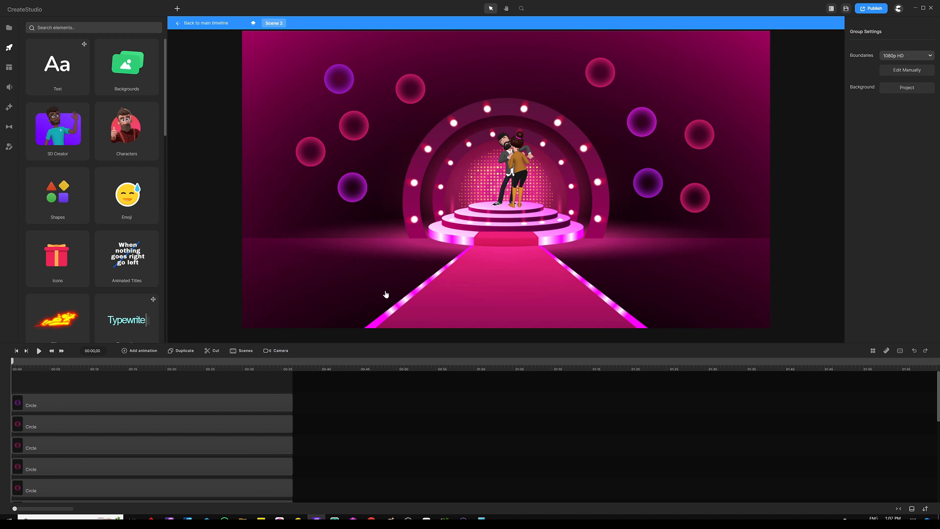
# Apply a looping In & Out scale motion with 10 loops to the middle pink circle left of the arch, spanning the layer's full length.
pyautogui.moveTo(353, 343); pyautogui.dragTo(355, 279)
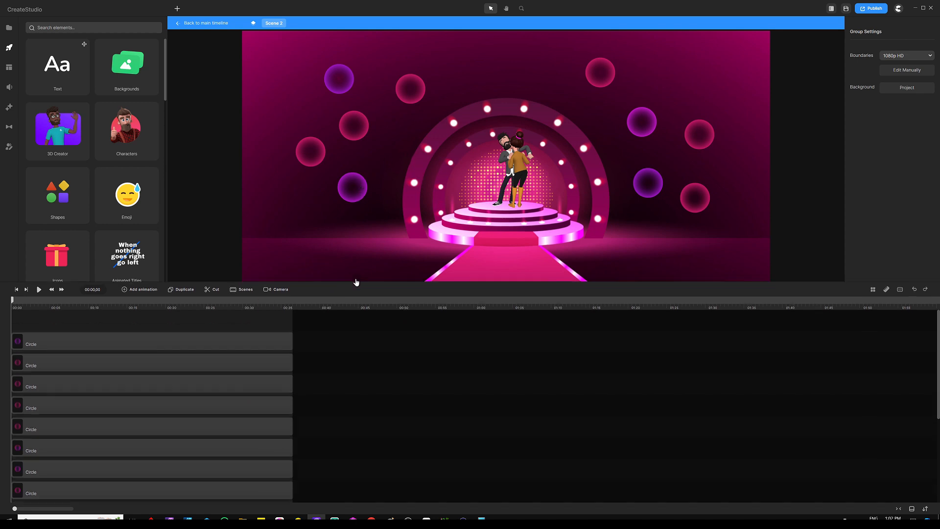
pyautogui.scroll(-1, 128, 395)
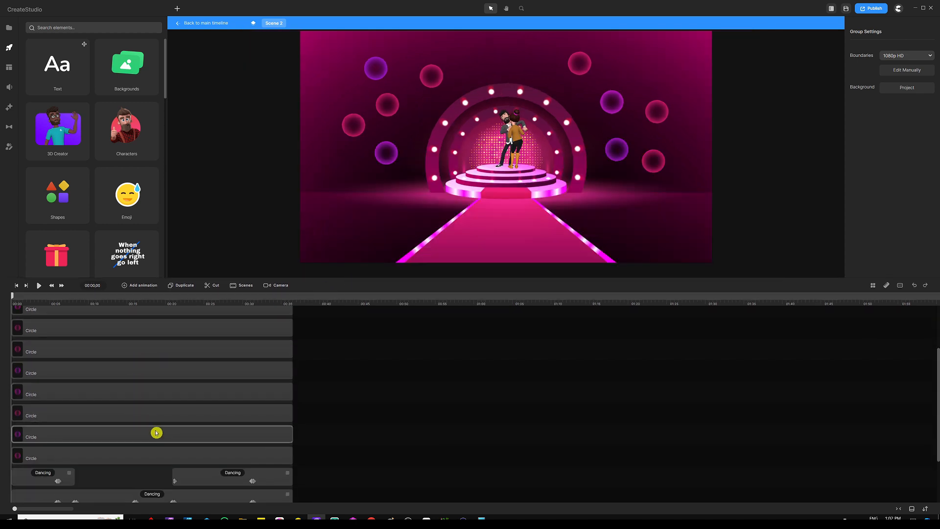
pyautogui.click(135, 455)
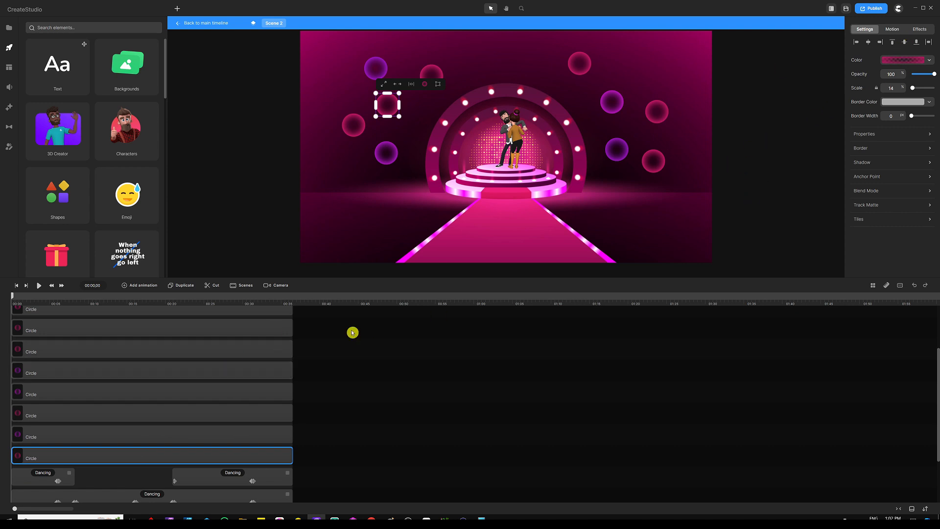
pyautogui.click(893, 31)
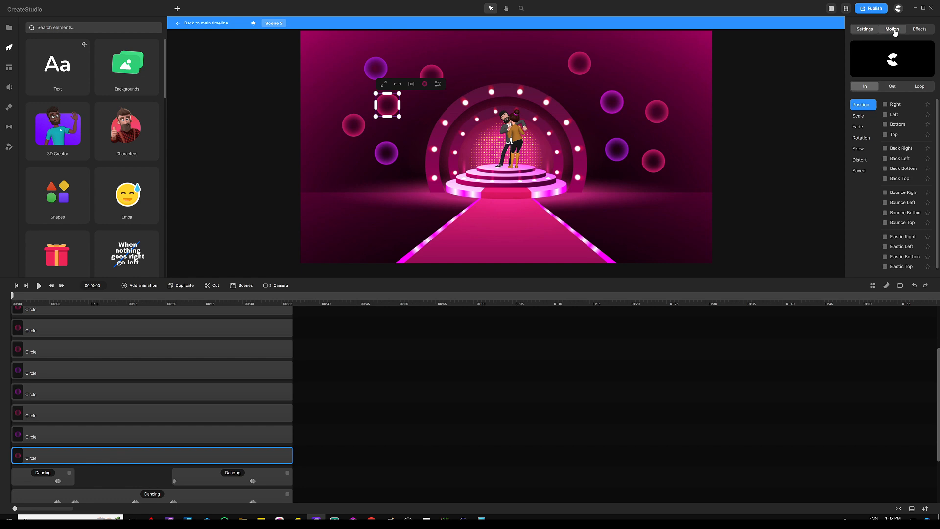
pyautogui.click(917, 88)
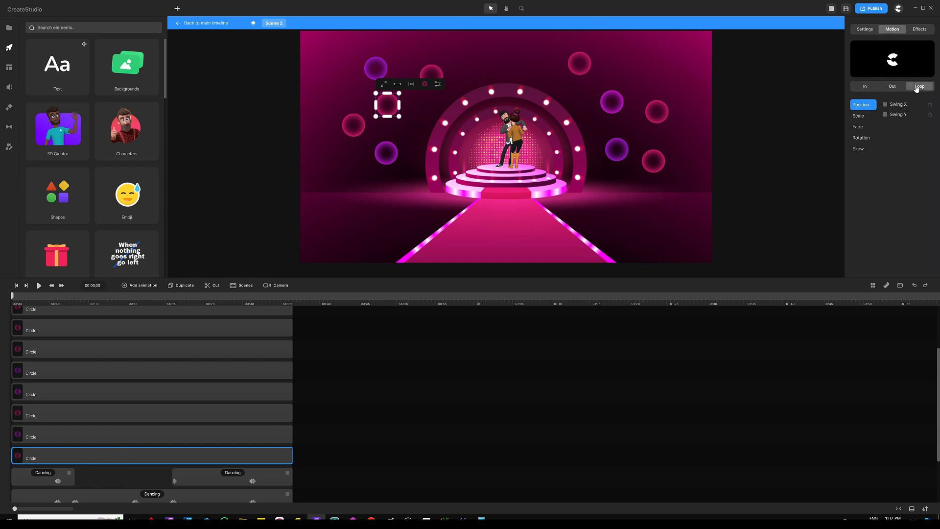
pyautogui.click(860, 117)
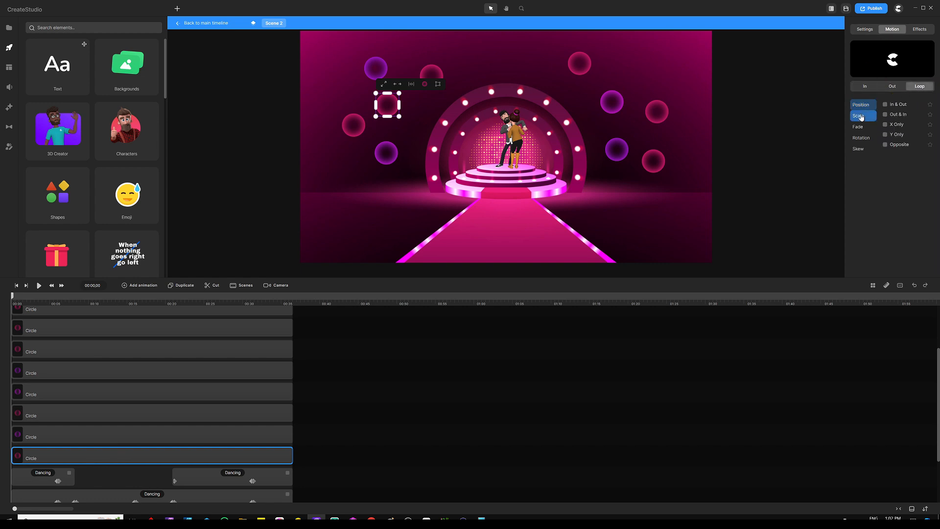
pyautogui.click(885, 105)
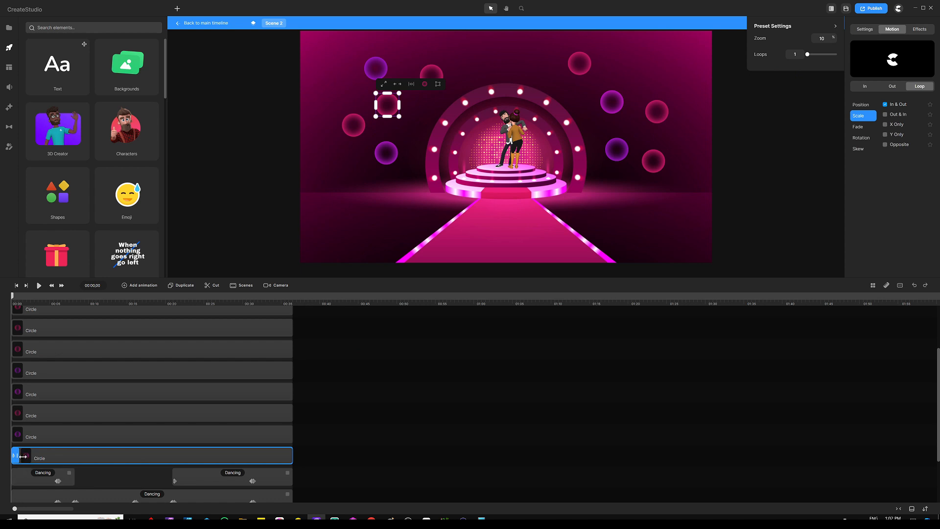
pyautogui.moveTo(22, 456); pyautogui.dragTo(288, 455)
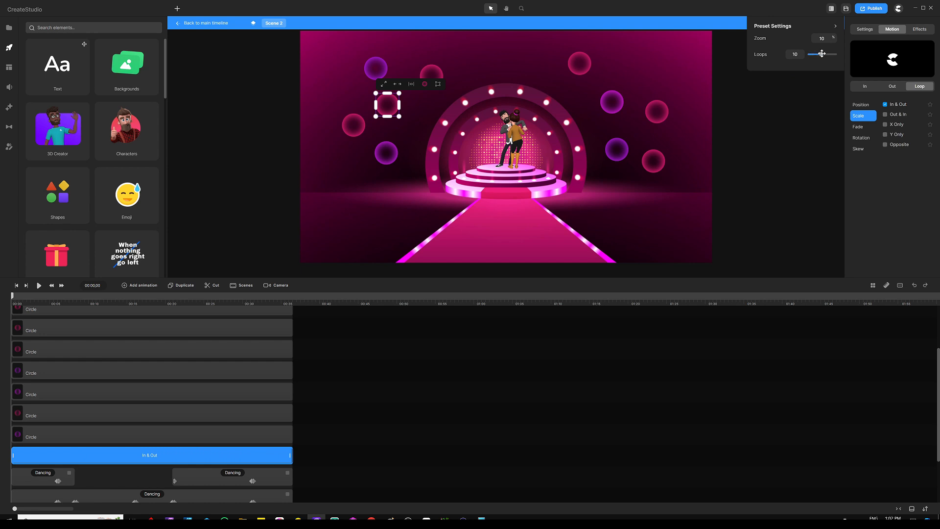
pyautogui.click(39, 287)
pyautogui.click(39, 287)
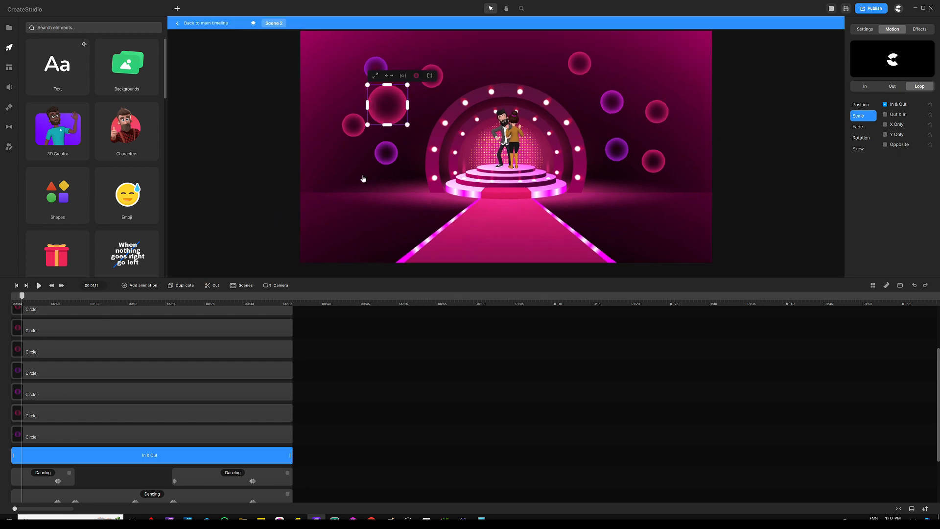
# Reduce the circle's In & Out zoom to 3% and return the playhead to the start of the scene.
pyautogui.click(208, 460)
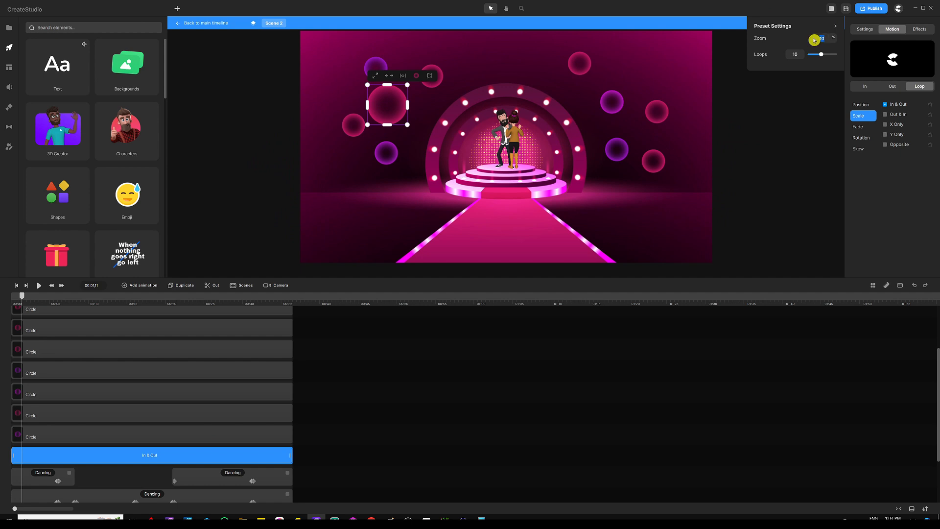
pyautogui.moveTo(815, 40); pyautogui.dragTo(802, 40)
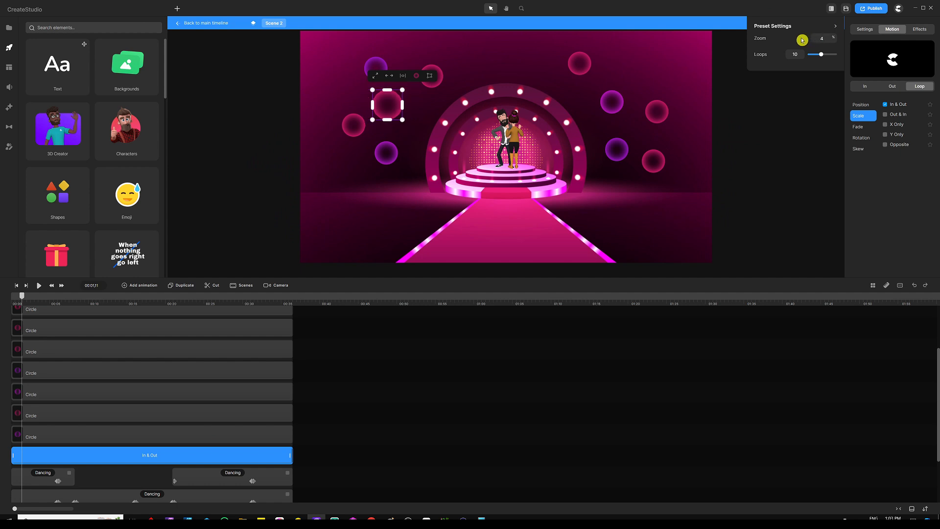
pyautogui.moveTo(21, 296); pyautogui.dragTo(85, 299)
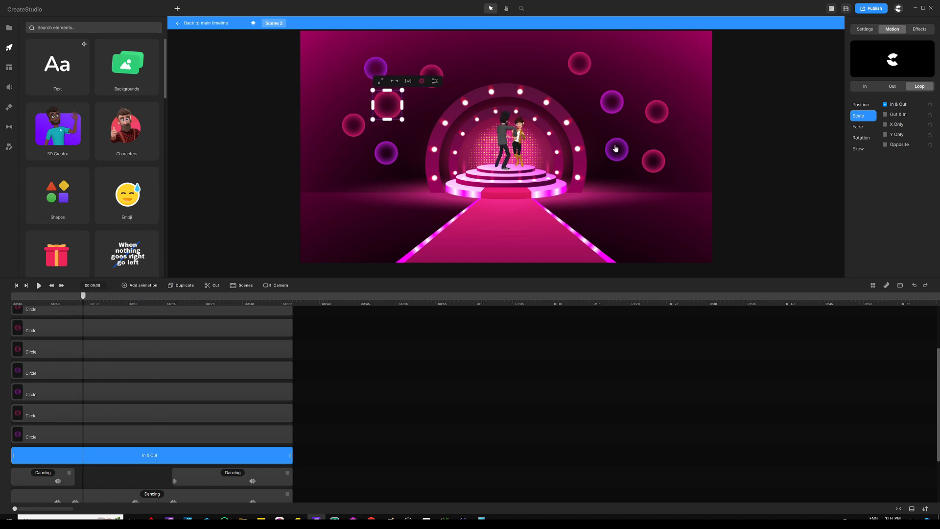
pyautogui.click(256, 460)
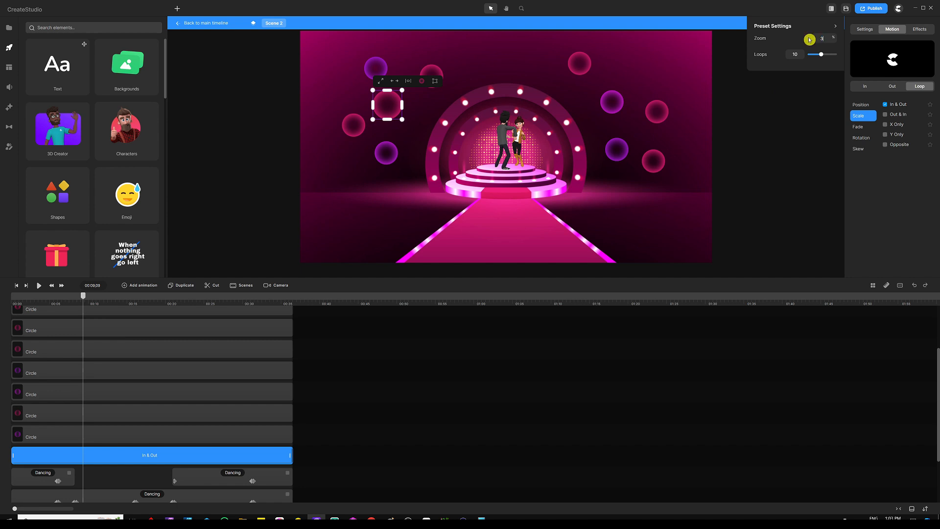
pyautogui.click(77, 303)
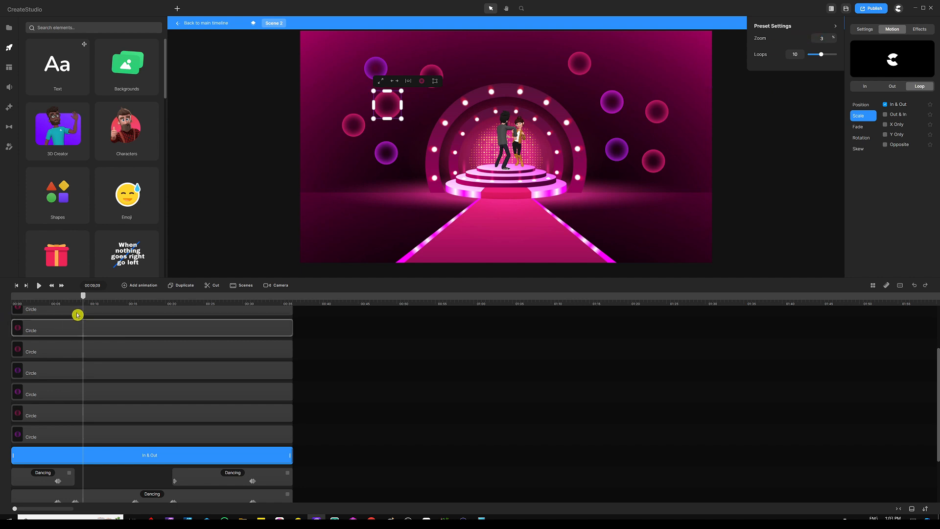
pyautogui.moveTo(77, 303); pyautogui.dragTo(2, 313)
# Copy the In & Out loop motion from the animated circle and paste it onto the nine other circle layers.
pyautogui.scroll(2, 75, 375)
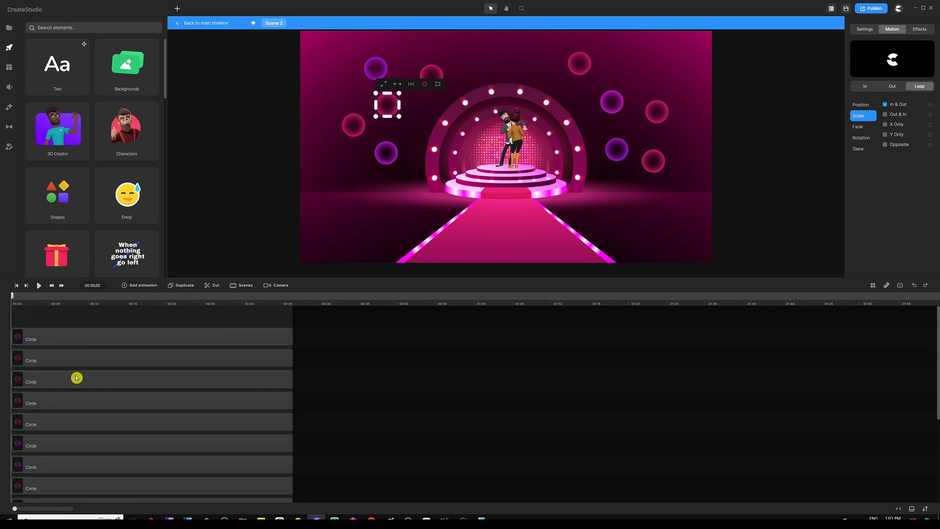
pyautogui.click(110, 318)
pyautogui.scroll(-1, 98, 413)
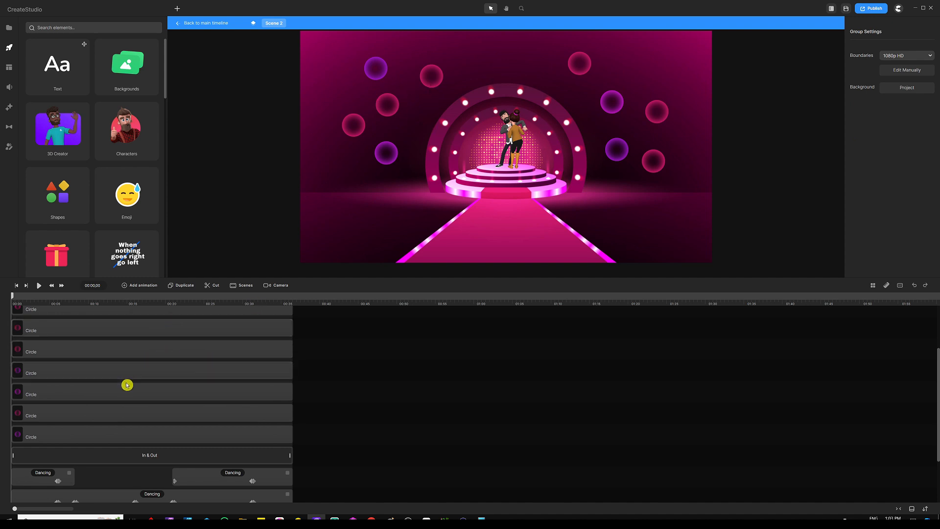
pyautogui.click(127, 456)
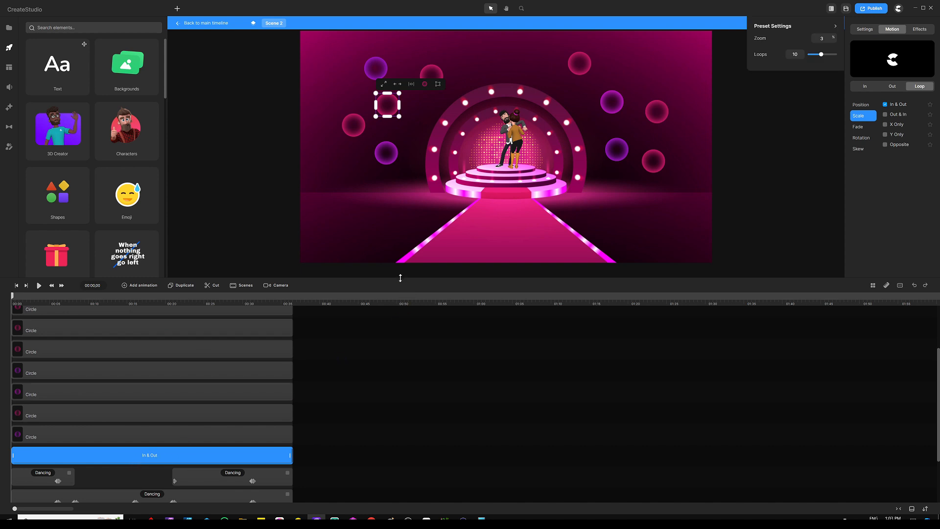
pyautogui.moveTo(400, 275); pyautogui.dragTo(401, 191)
pyautogui.scroll(3, 342, 275)
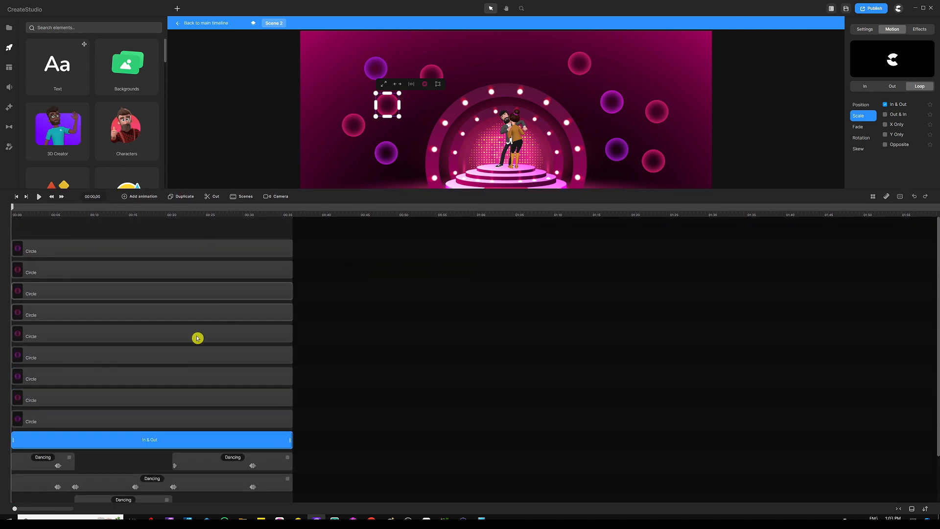
pyautogui.click(155, 440)
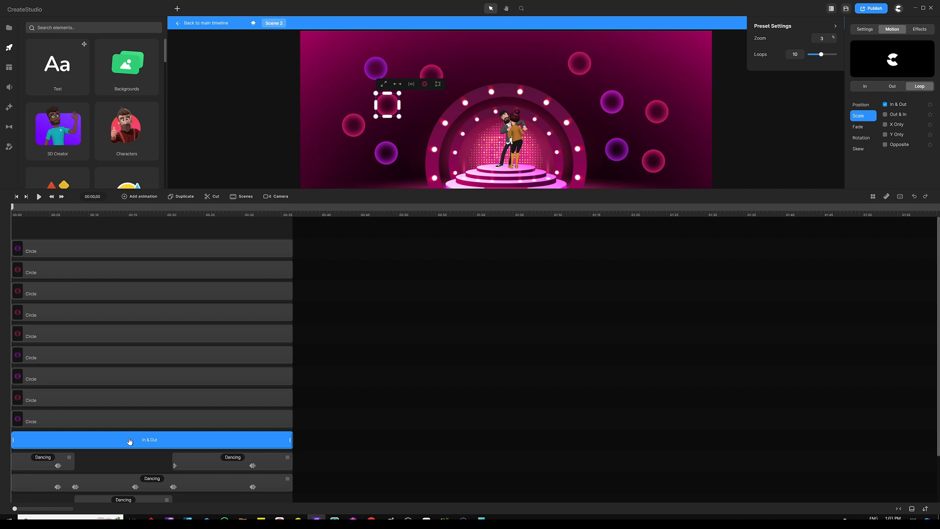
pyautogui.moveTo(186, 228); pyautogui.dragTo(85, 417)
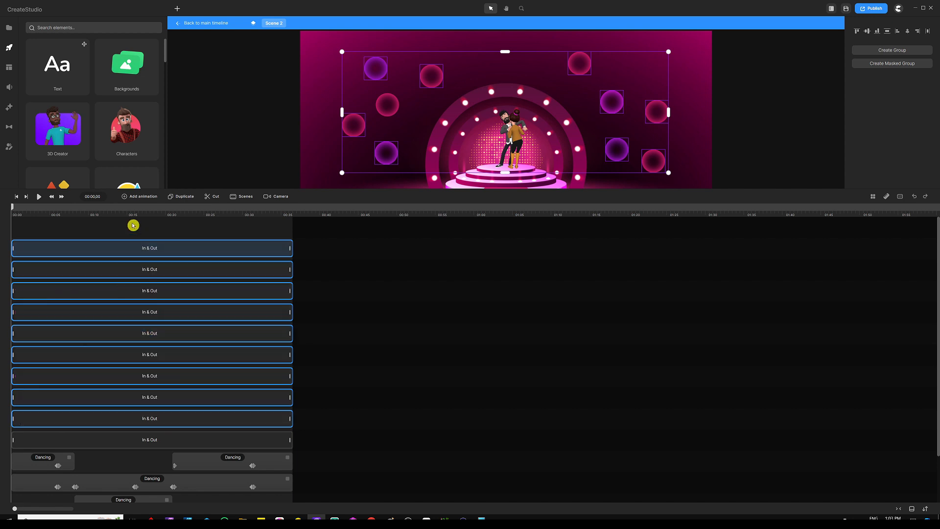
# Play back the start of Scene 2 to preview the circles' pulsing motion.
pyautogui.click(71, 222)
pyautogui.click(40, 196)
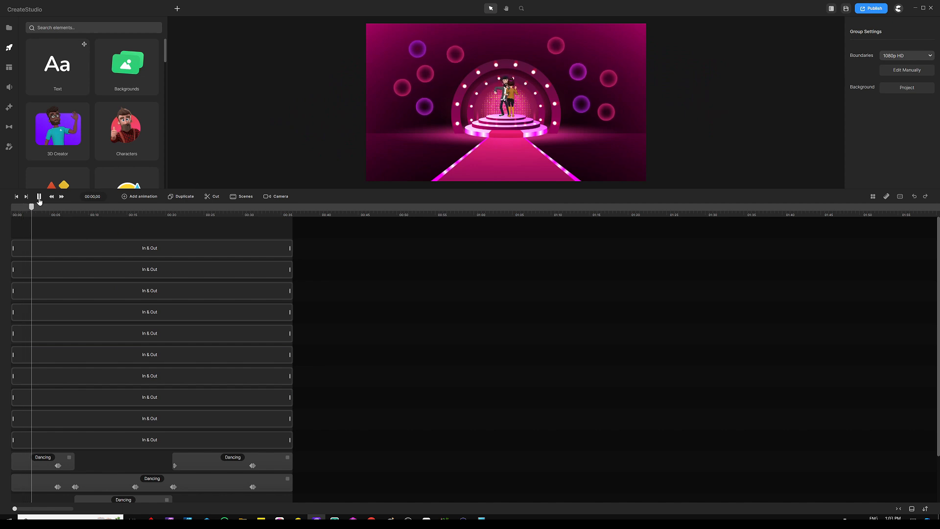
pyautogui.click(39, 198)
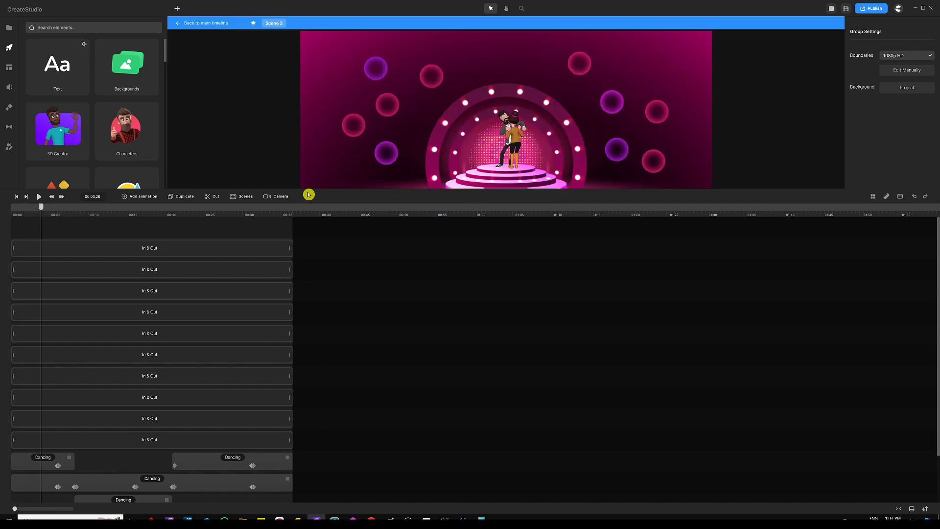
pyautogui.moveTo(307, 189)
pyautogui.mouseDown()
pyautogui.moveTo(306, 240)
pyautogui.moveTo(306, 192)
pyautogui.mouseUp()
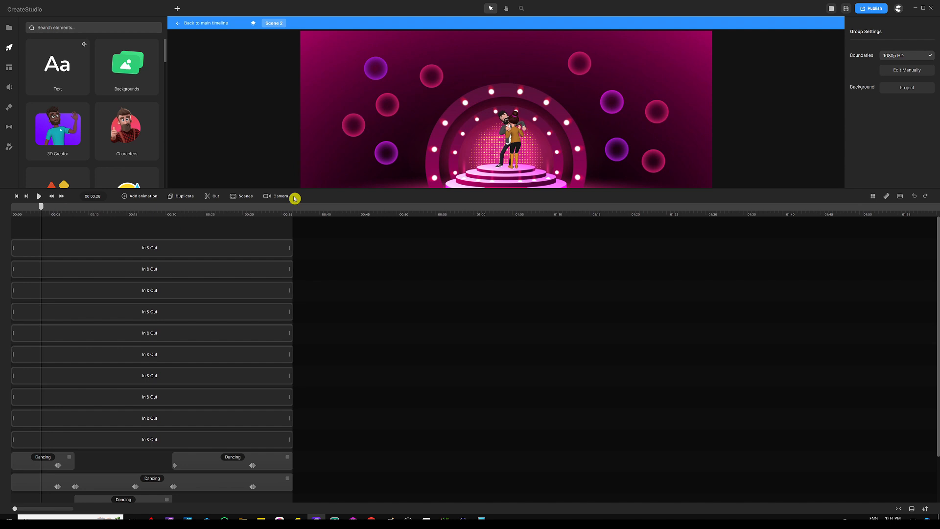
# Set the loops to 13 for the lowest purple circle left of the arch and 7 for the upper purple circle right of it.
pyautogui.click(187, 424)
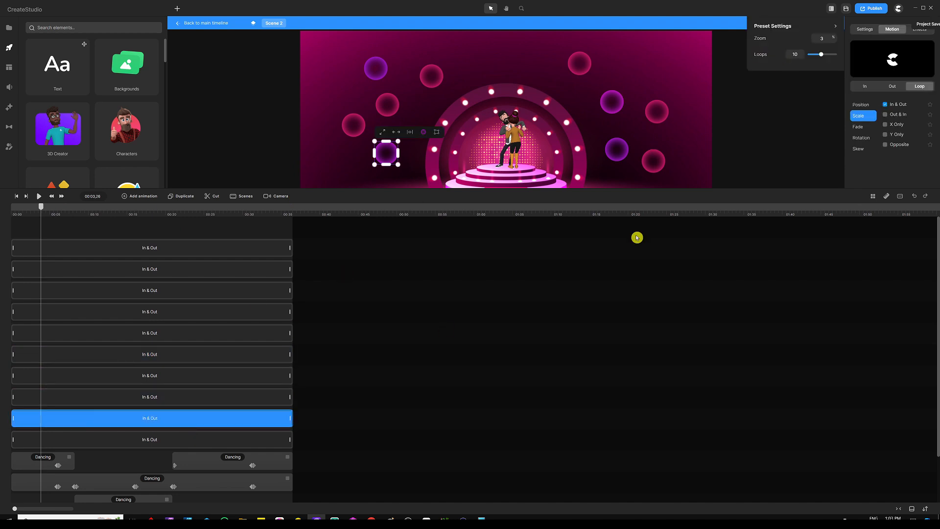
pyautogui.moveTo(823, 54); pyautogui.dragTo(828, 56)
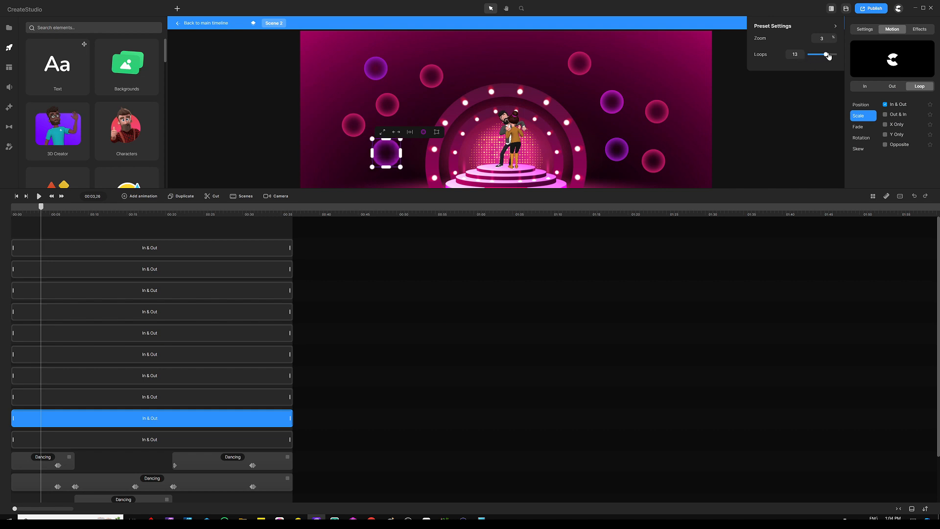
pyautogui.click(196, 401)
pyautogui.click(174, 380)
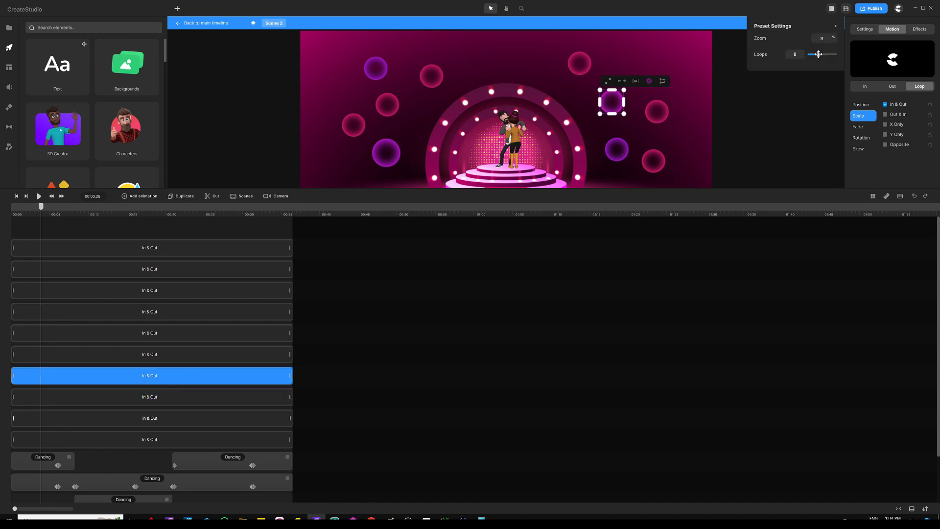
pyautogui.moveTo(818, 54); pyautogui.dragTo(816, 53)
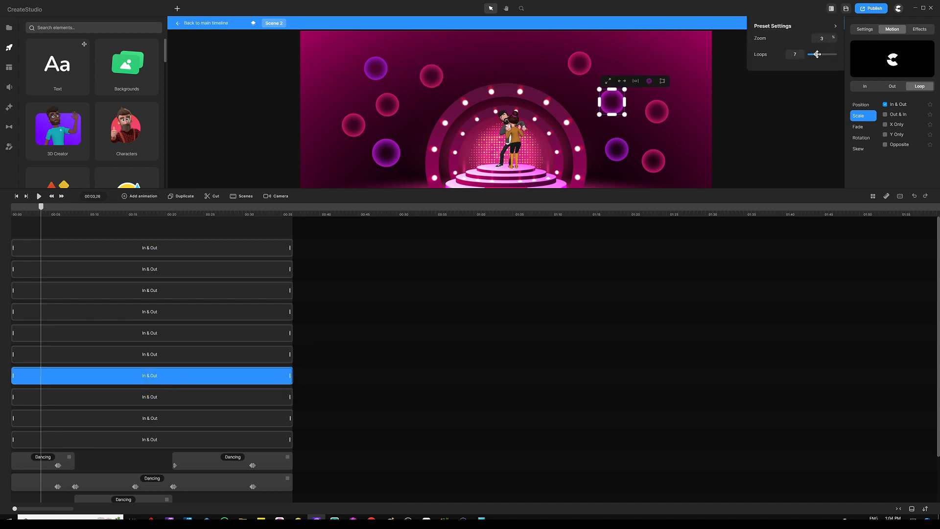
# Set the loops to 15 for the lower purple circle right of the arch and 13 for the lowest pink circle beside it.
pyautogui.click(212, 357)
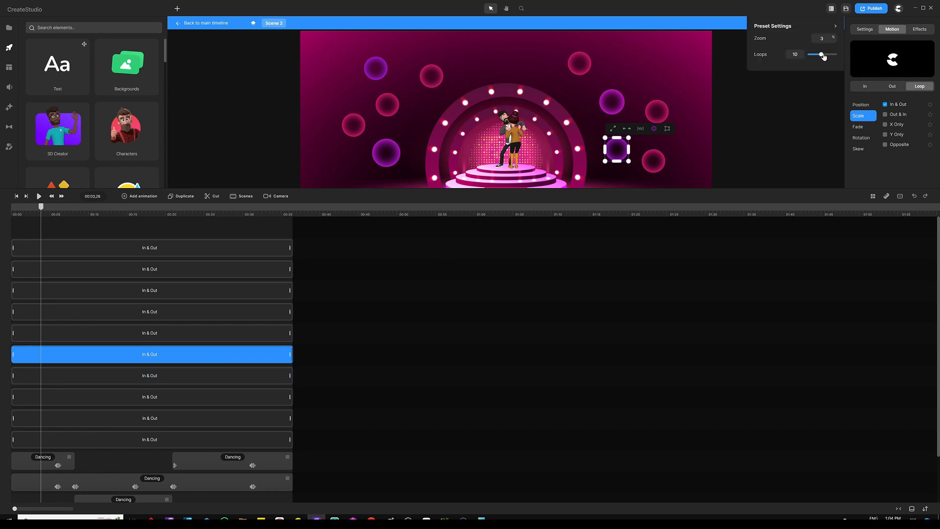
pyautogui.moveTo(823, 57); pyautogui.dragTo(828, 53)
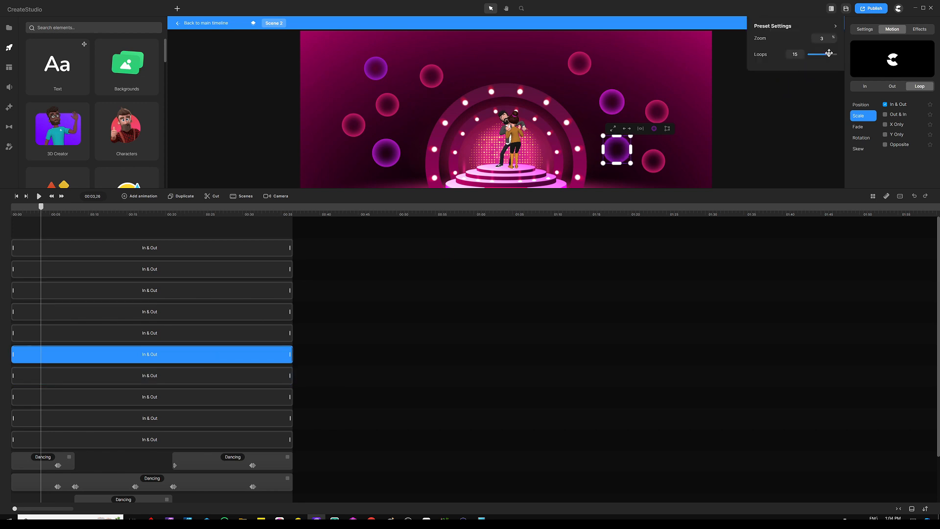
pyautogui.click(219, 312)
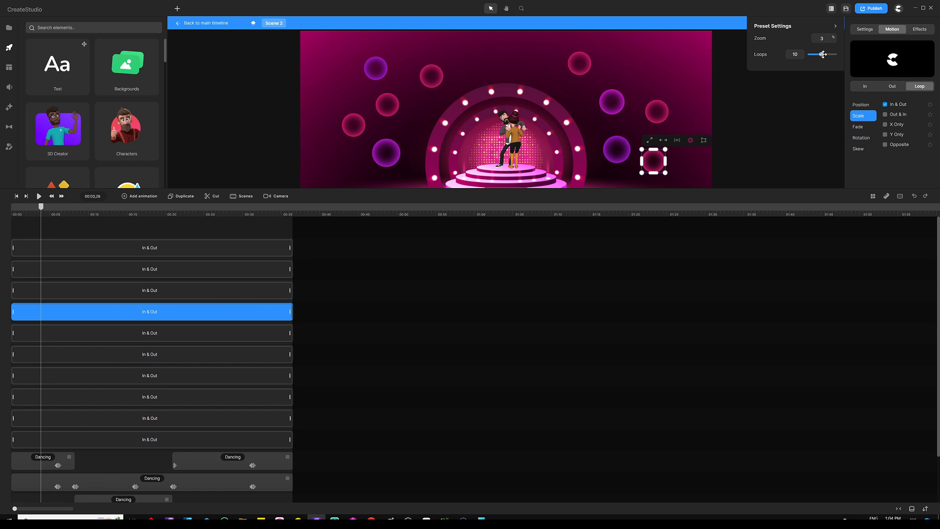
pyautogui.moveTo(824, 54); pyautogui.dragTo(827, 54)
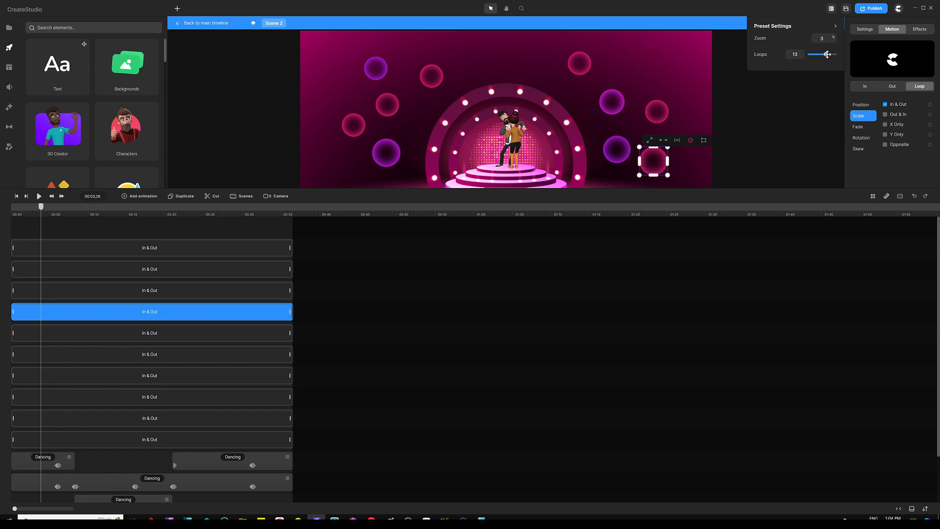
# Set the loops to 13 for the pink circle farthest left on the stage and enlarge the scene preview again.
pyautogui.click(242, 268)
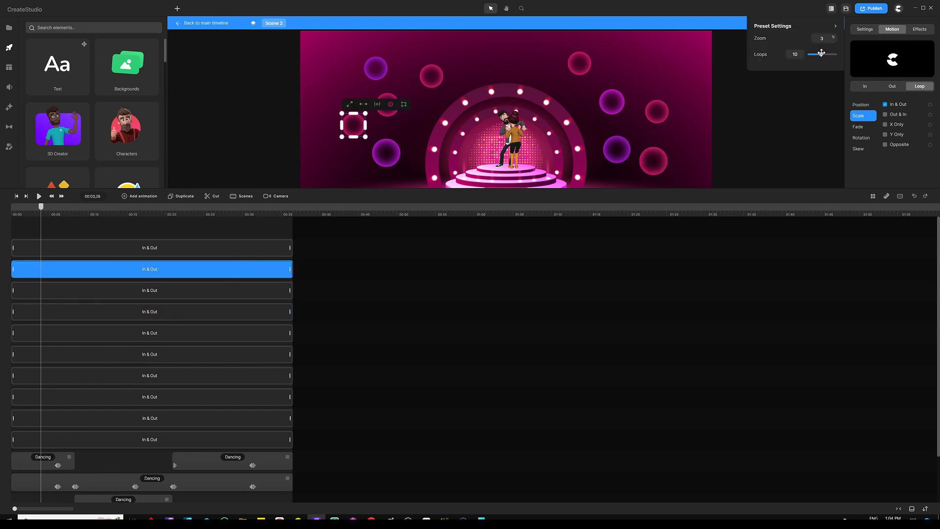
pyautogui.moveTo(821, 54); pyautogui.dragTo(825, 55)
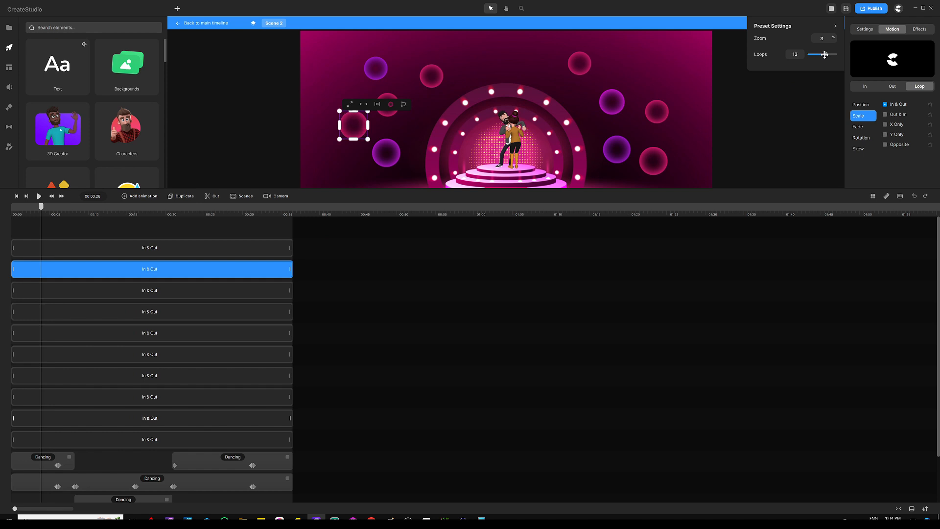
pyautogui.click(163, 233)
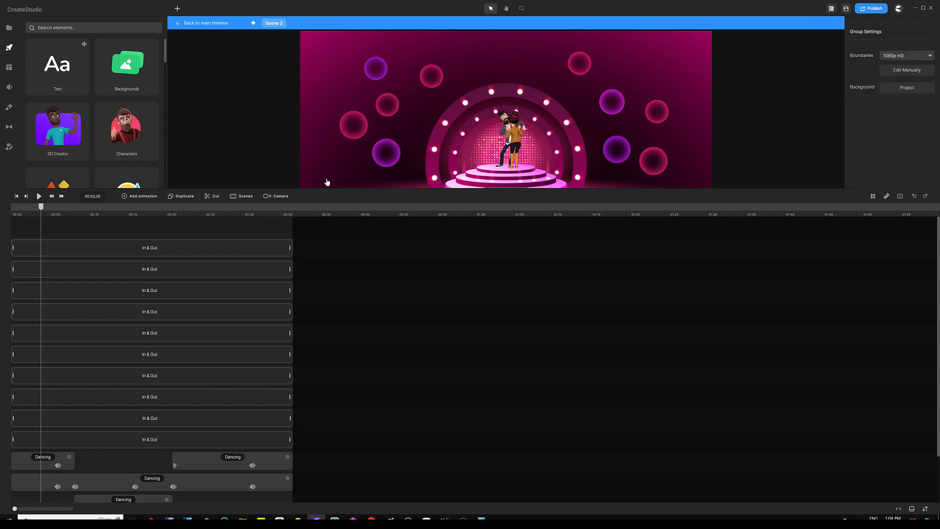
pyautogui.moveTo(343, 190); pyautogui.dragTo(309, 365)
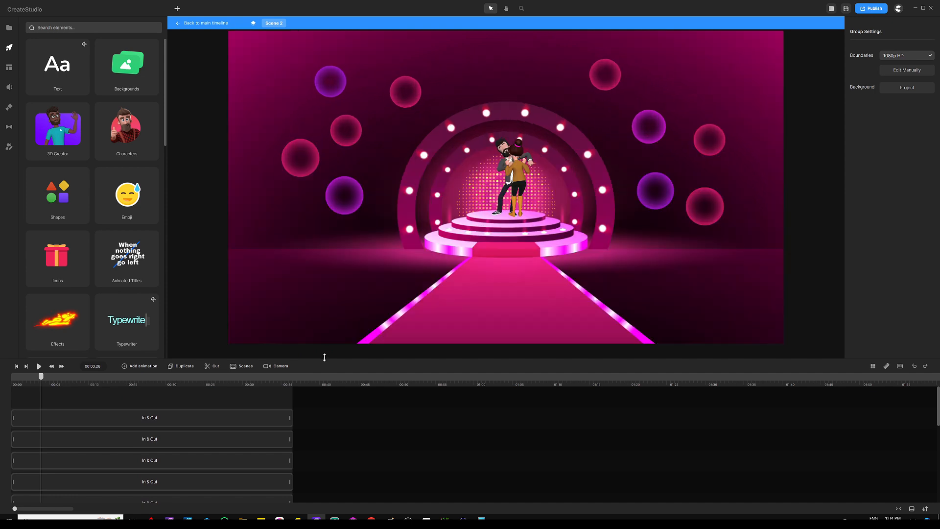
# Play back a few seconds of Scene 2 to check the circles' pulsing at their varied loop rates.
pyautogui.click(227, 415)
pyautogui.press('space')
pyautogui.click(129, 395)
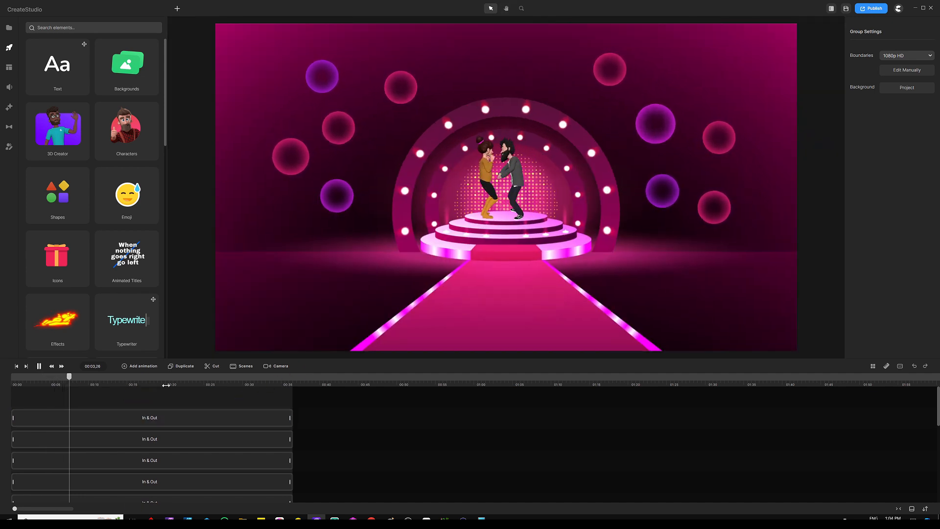
pyautogui.press('space')
# Enlarge the timeline area and remove the In & Out motion from the first five circle layers.
pyautogui.moveTo(329, 360); pyautogui.dragTo(316, 179)
pyautogui.click(209, 215)
pyautogui.moveTo(209, 216); pyautogui.dragTo(146, 235)
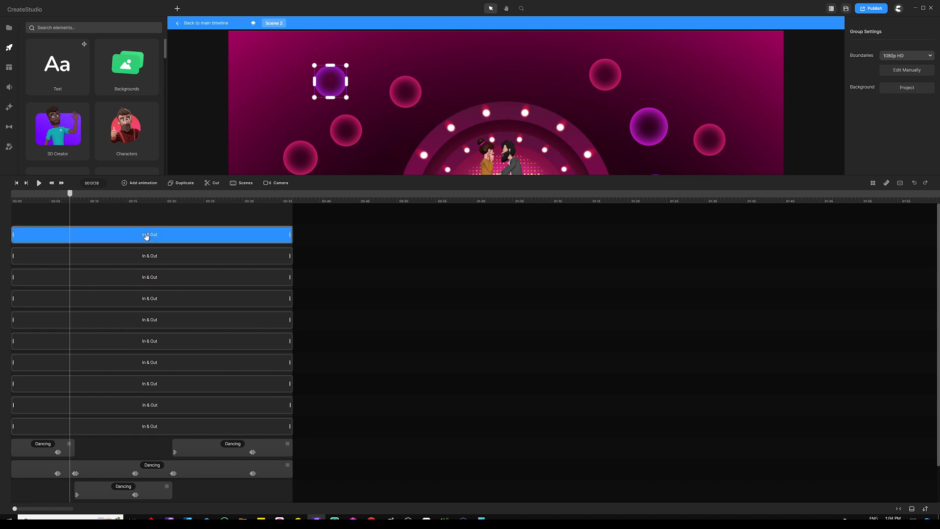
pyautogui.click(146, 232)
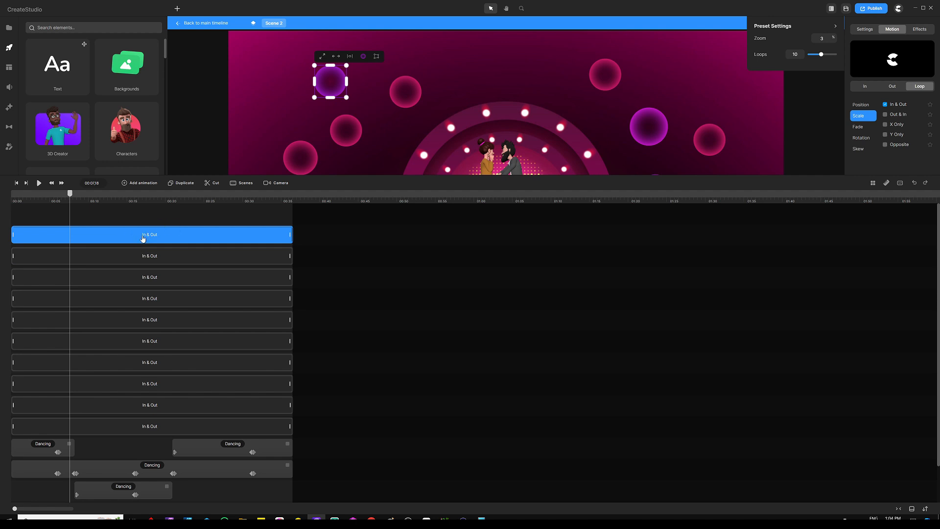
pyautogui.press('Delete')
pyautogui.click(130, 263)
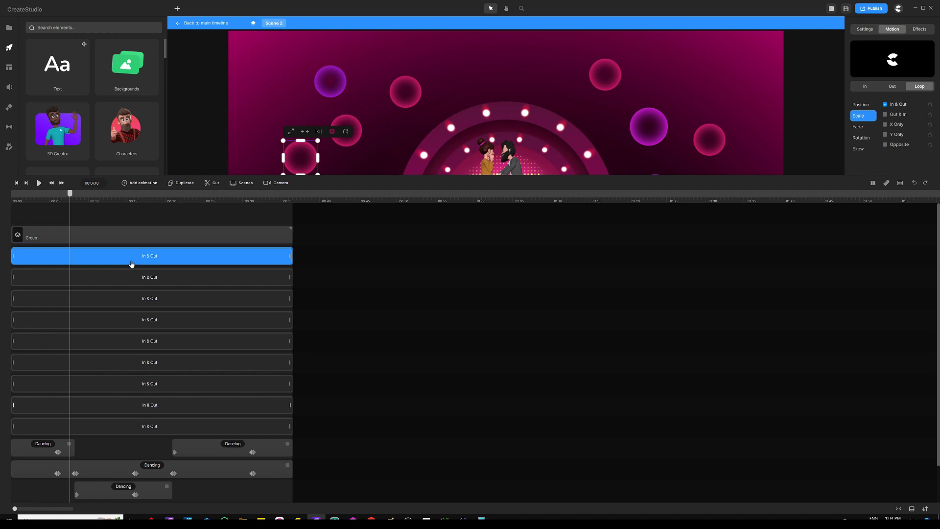
pyautogui.press('Delete')
pyautogui.click(135, 277)
pyautogui.press('Delete')
pyautogui.click(143, 298)
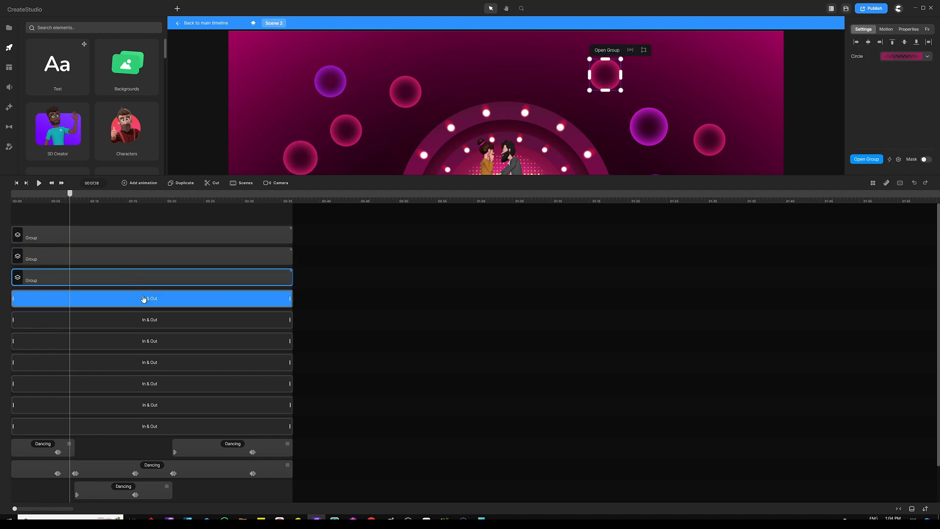
pyautogui.press('Delete')
pyautogui.click(152, 320)
pyautogui.press('Delete')
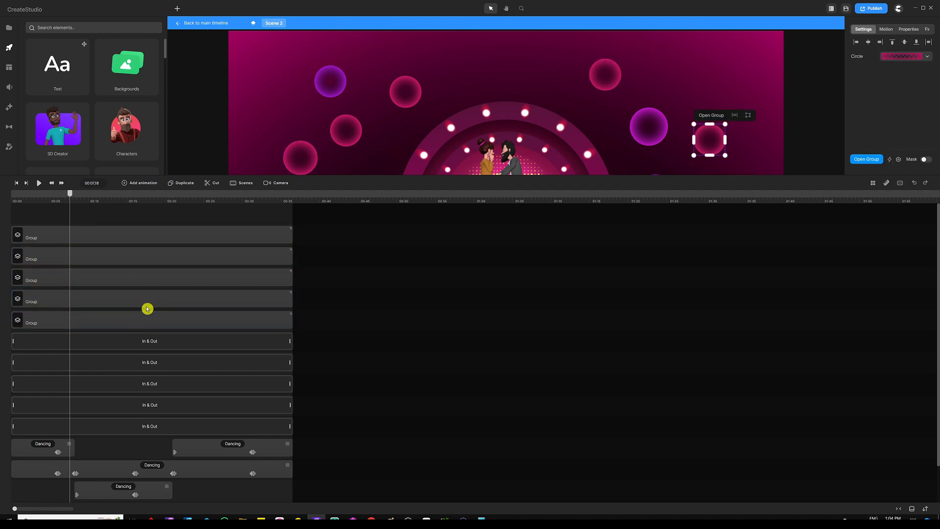
# Remove the In & Out motion from the remaining five circle layers above the dancing characters.
pyautogui.click(152, 343)
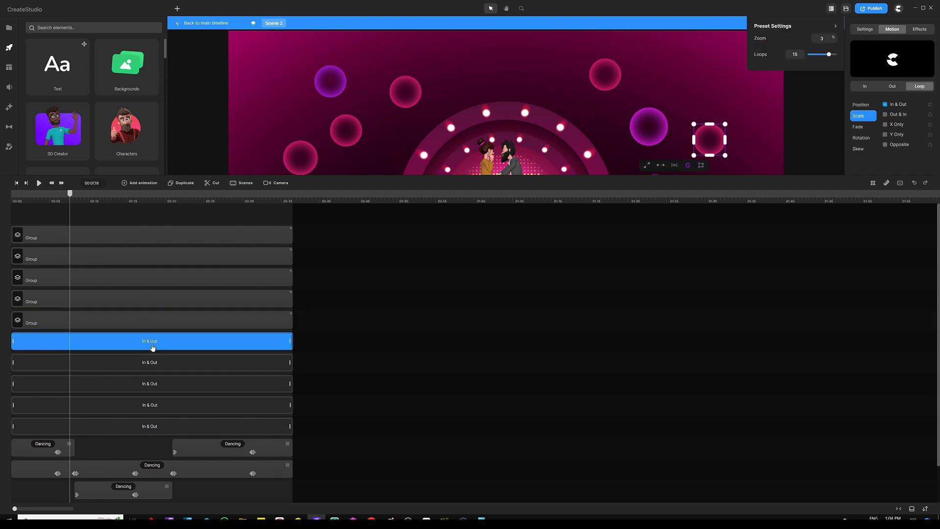
pyautogui.press('Delete')
pyautogui.click(147, 362)
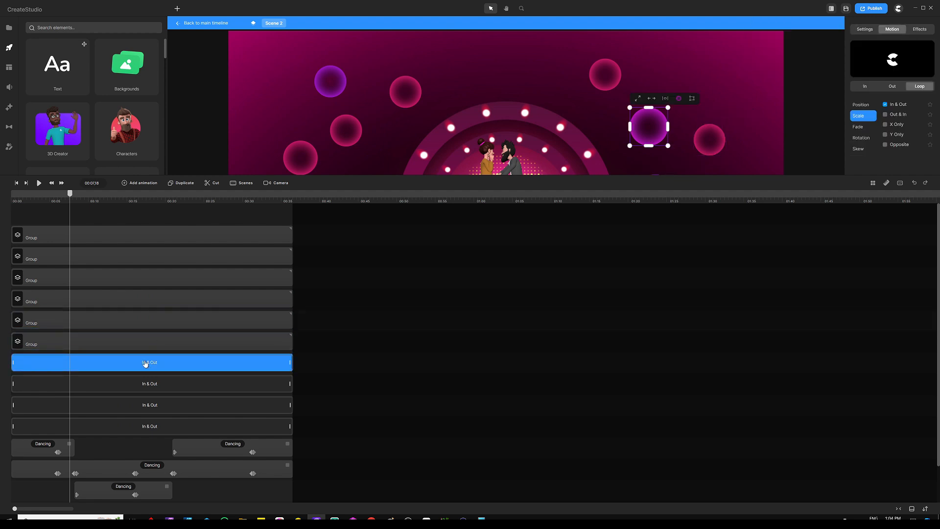
pyautogui.press('Delete')
pyautogui.click(148, 386)
pyautogui.press('Delete')
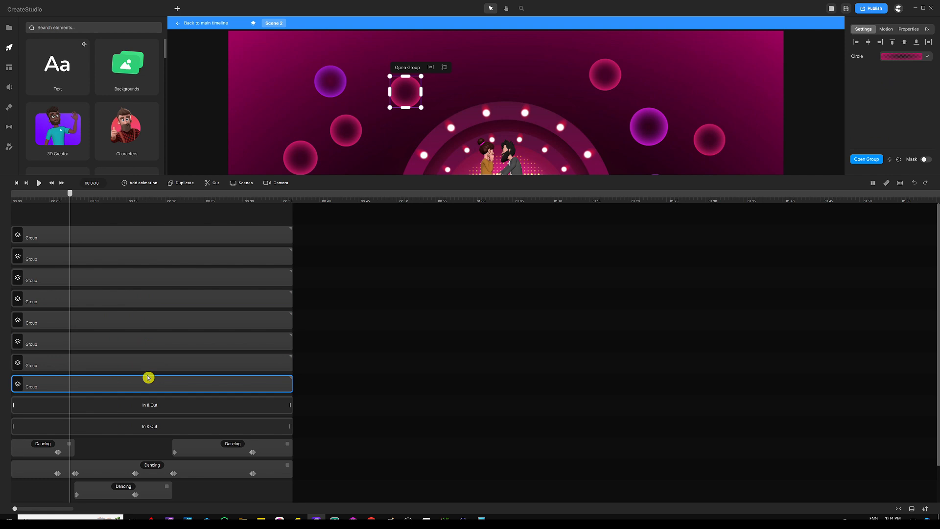
pyautogui.click(146, 405)
pyautogui.press('Delete')
pyautogui.click(147, 426)
pyautogui.press('Delete')
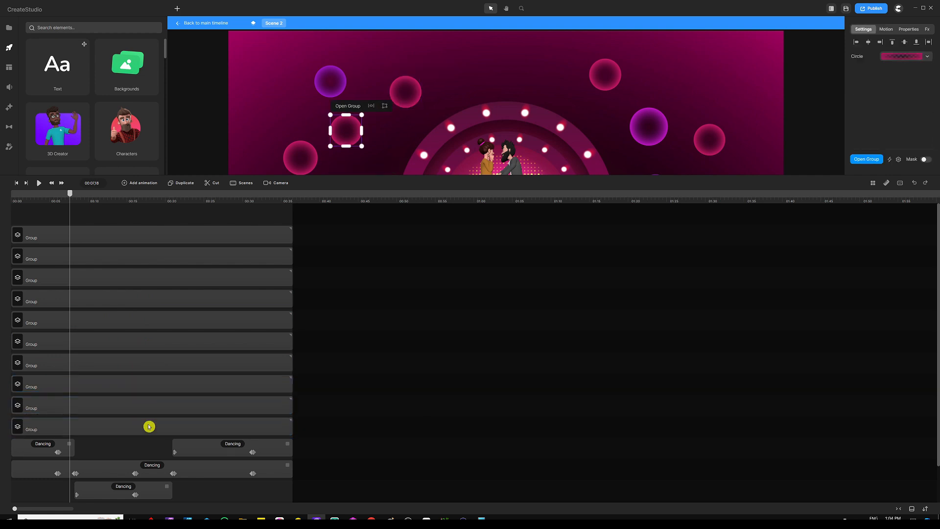
# Return the playhead to the start of Scene 2 and enlarge the scene preview.
pyautogui.click(186, 222)
pyautogui.moveTo(71, 195); pyautogui.dragTo(1, 205)
pyautogui.moveTo(319, 175); pyautogui.dragTo(301, 255)
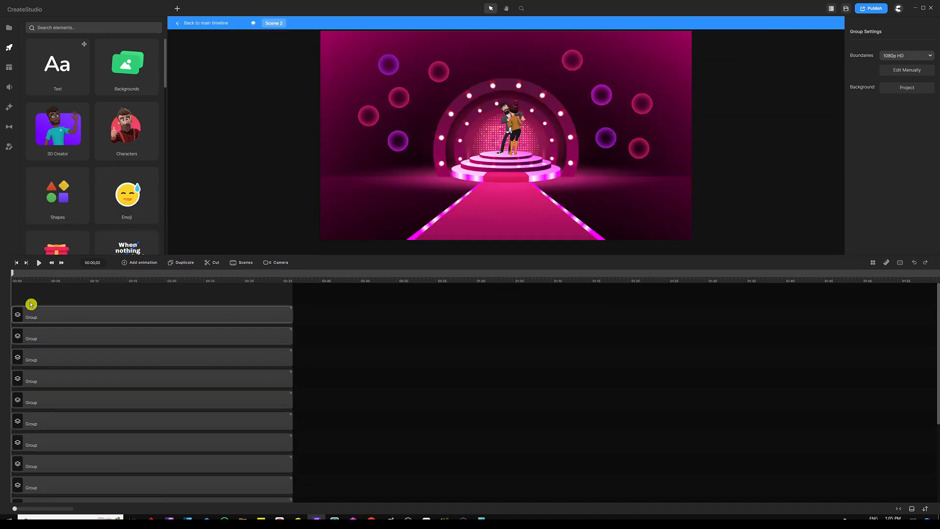
# Add the Blink fade loop to the lowest circle layer in the timeline and stretch it over the layer's full length.
pyautogui.scroll(-1, 166, 357)
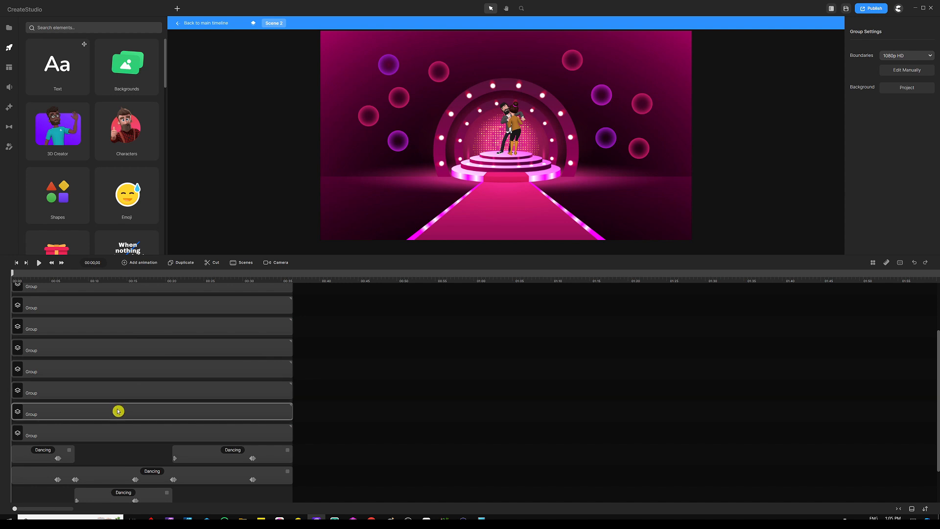
pyautogui.click(86, 438)
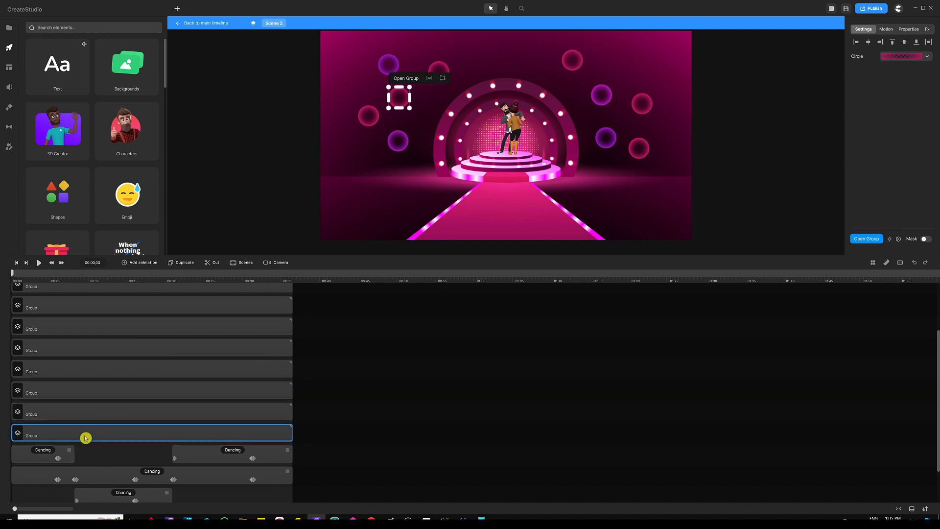
pyautogui.click(899, 9)
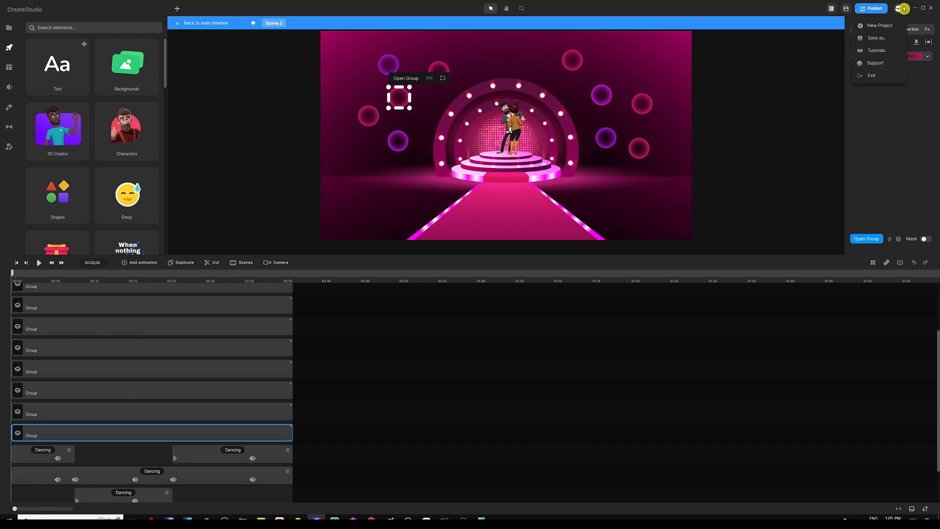
pyautogui.click(885, 125)
pyautogui.click(883, 31)
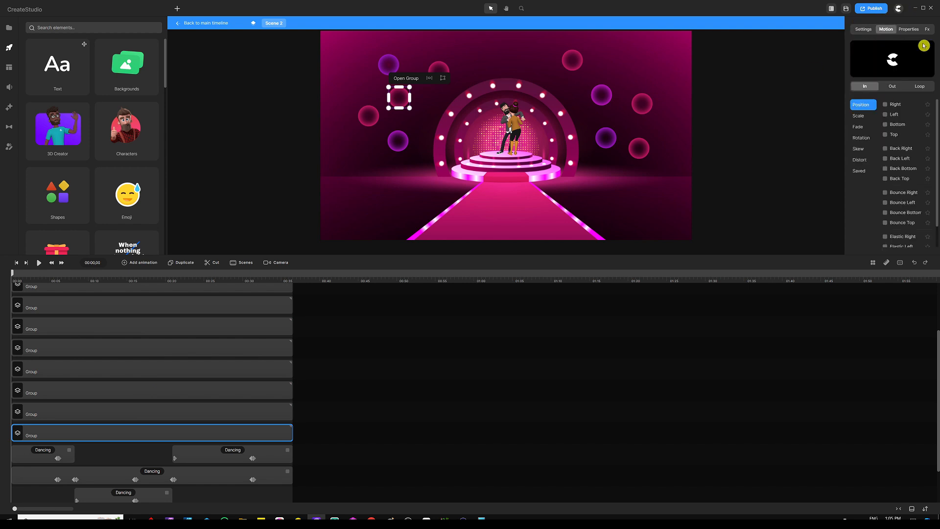
pyautogui.click(920, 87)
pyautogui.click(861, 127)
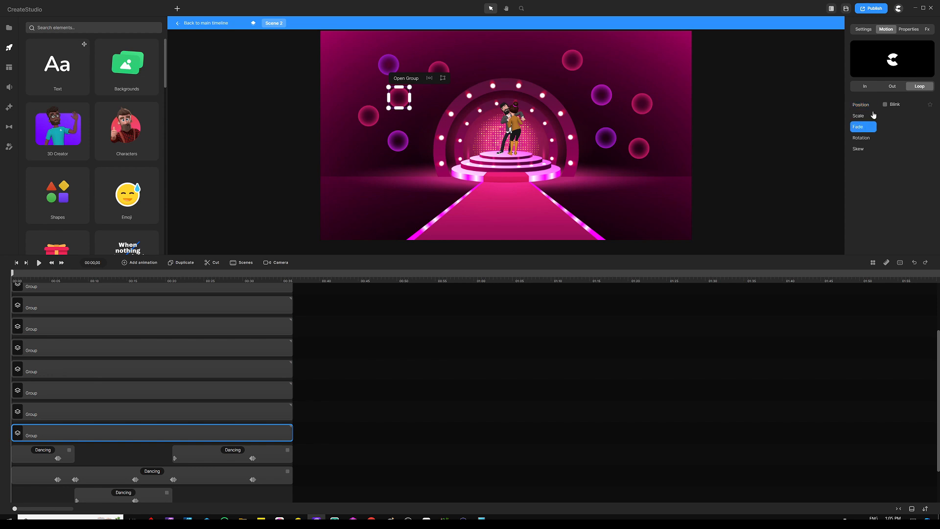
pyautogui.click(885, 105)
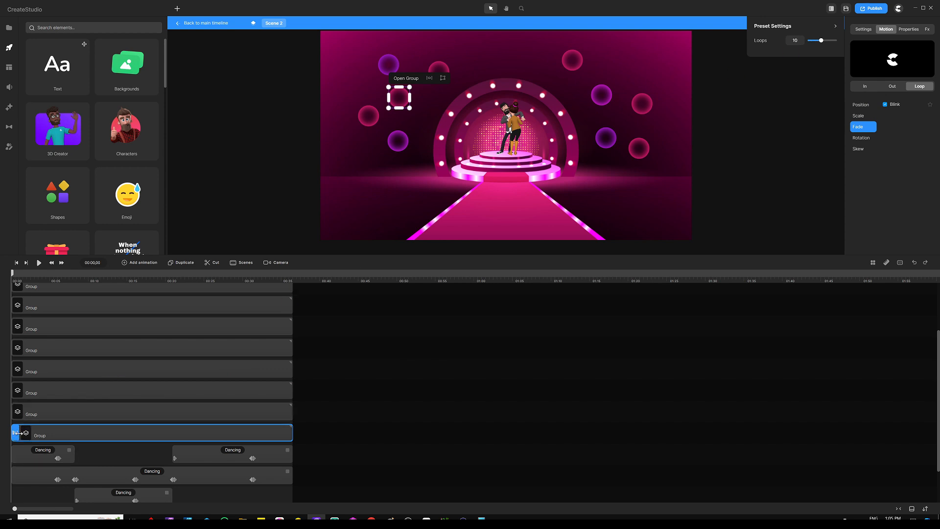
pyautogui.moveTo(16, 432); pyautogui.dragTo(290, 431)
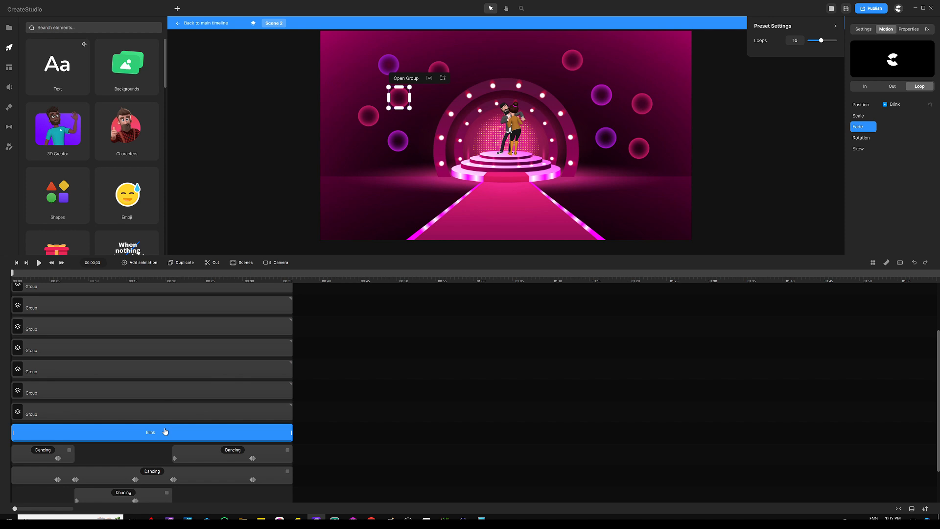
# Apply the full-length Blink loop to the other nine circle layers.
pyautogui.scroll(2, 165, 430)
pyautogui.moveTo(185, 291); pyautogui.dragTo(102, 485)
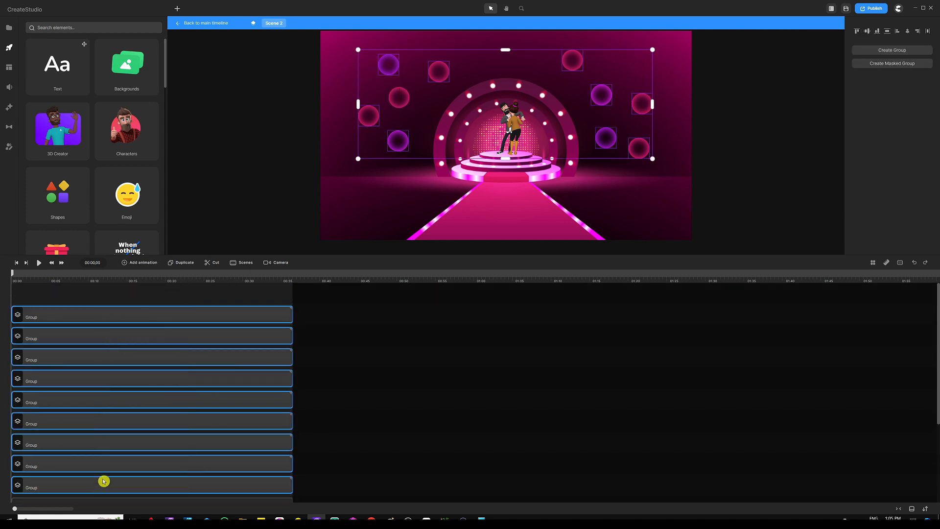
pyautogui.doubleClick(118, 418)
pyautogui.scroll(-3, 62, 390)
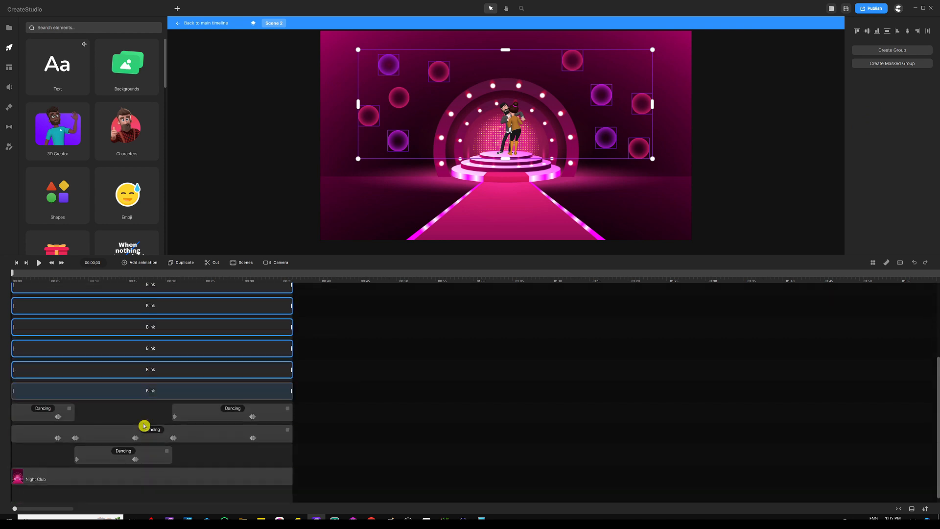
# Play back the start of Scene 2 to preview the circles blinking.
pyautogui.scroll(3, 136, 422)
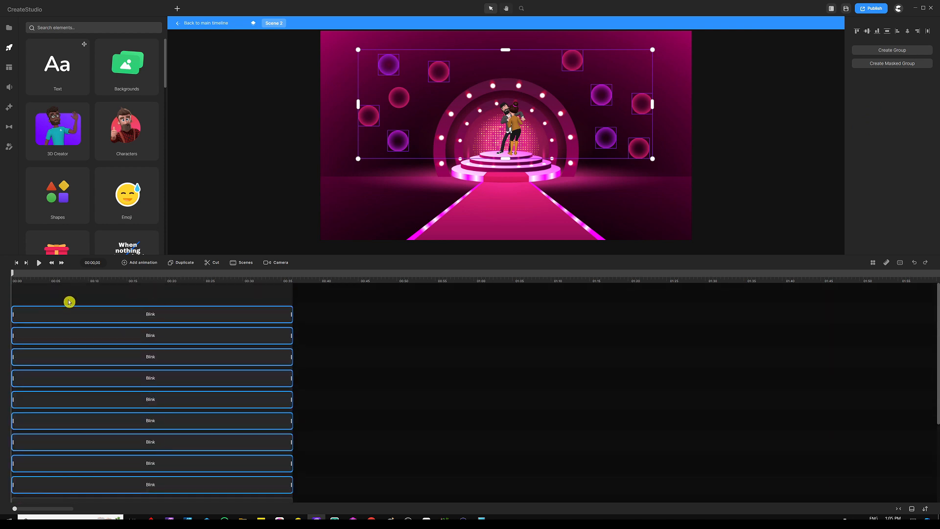
pyautogui.press('space')
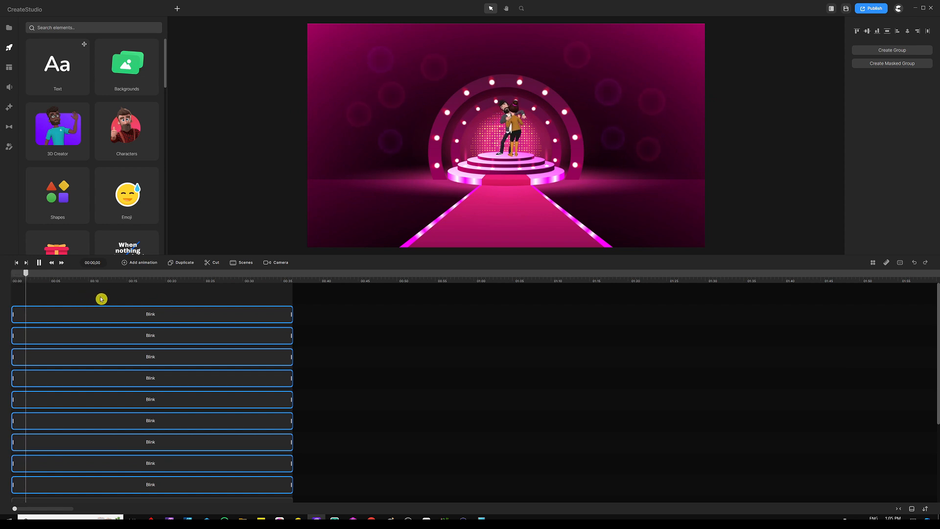
pyautogui.press('space')
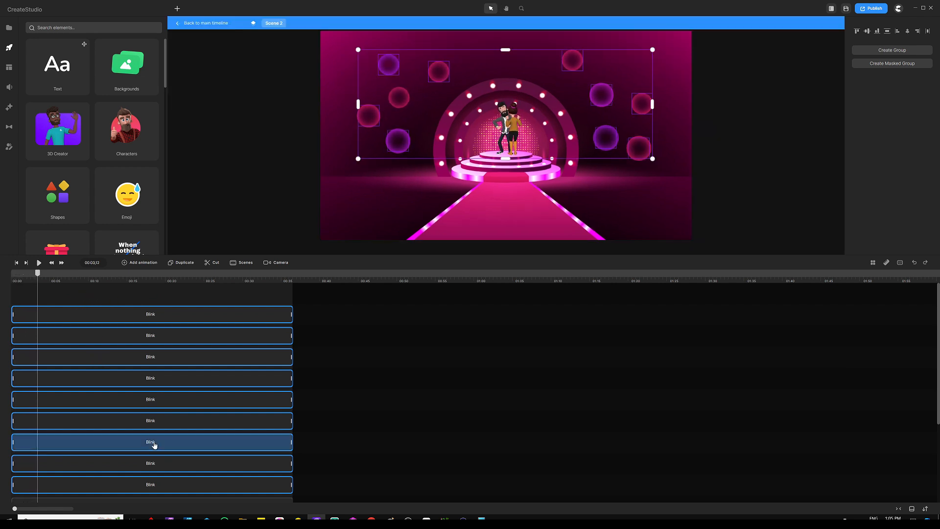
# Set the Blink loops to 7 for the upper pink circle left of the arch and 13 for the lower purple circle right of it.
pyautogui.click(168, 465)
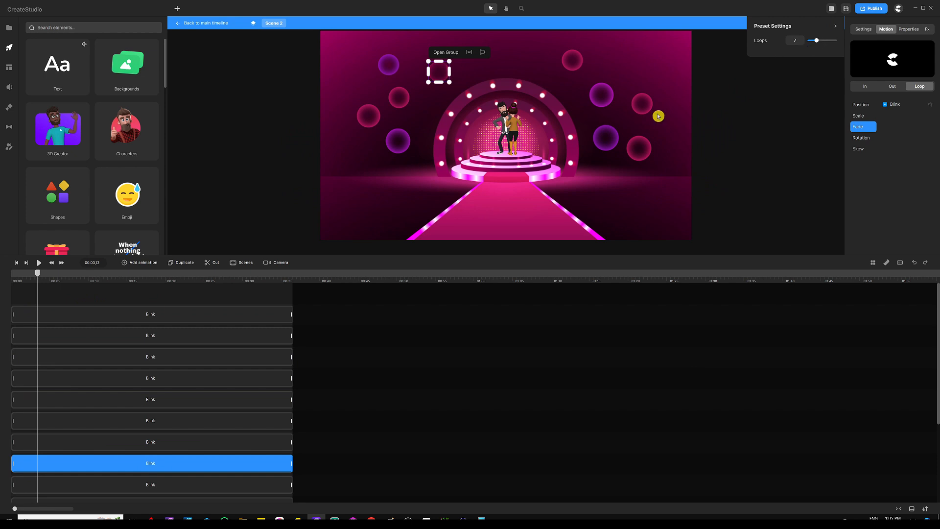
pyautogui.click(220, 422)
pyautogui.moveTo(816, 40); pyautogui.dragTo(821, 40)
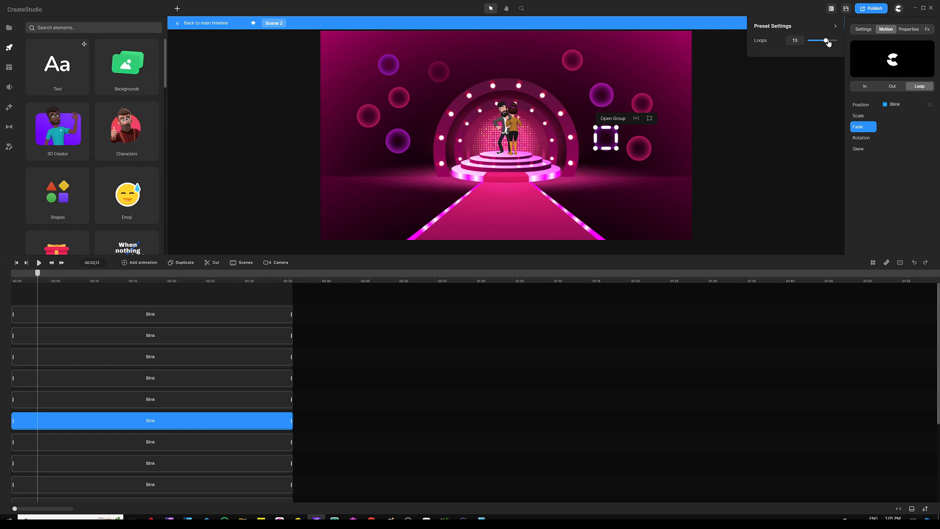
# Set the Blink loops to 14 for both the lowest pink circle and the upper purple circle right of the arch.
pyautogui.keyDown('shift'); pyautogui.click(161, 392); pyautogui.keyUp('shift')
pyautogui.click(165, 385)
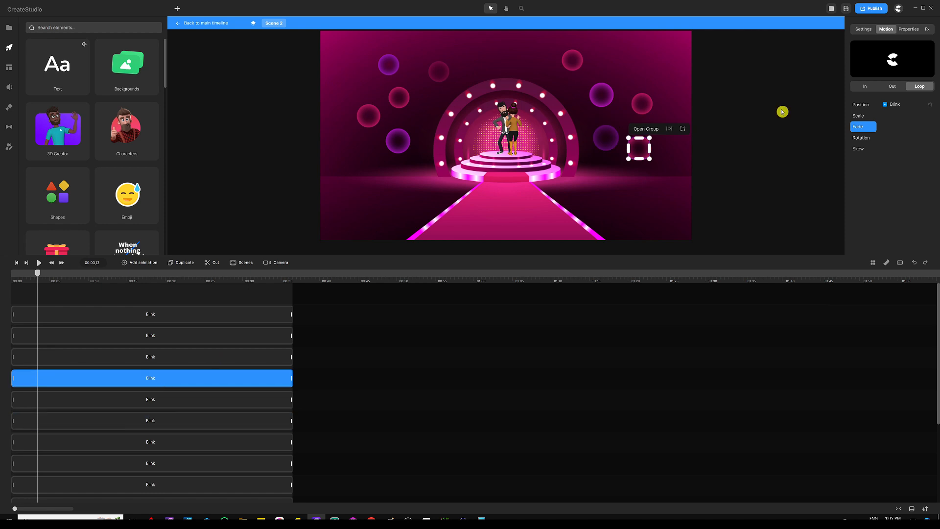
pyautogui.click(822, 39)
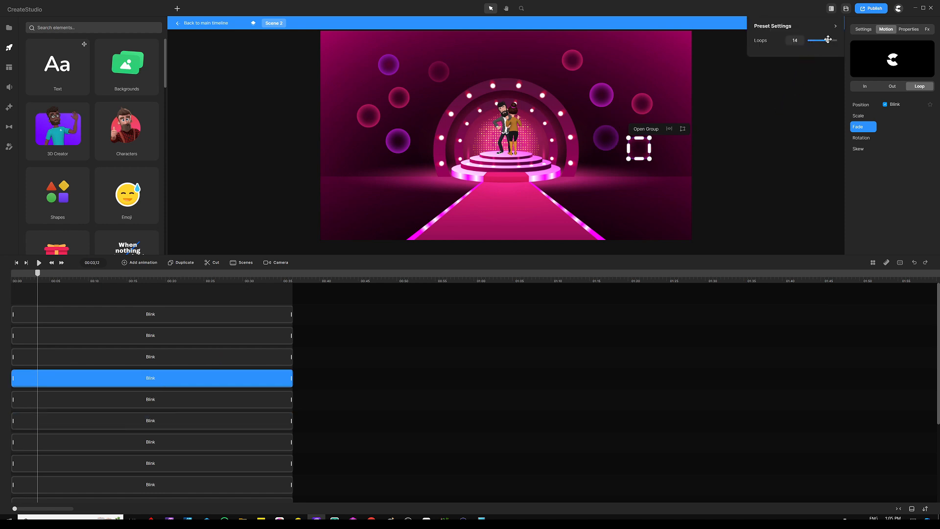
pyautogui.click(197, 436)
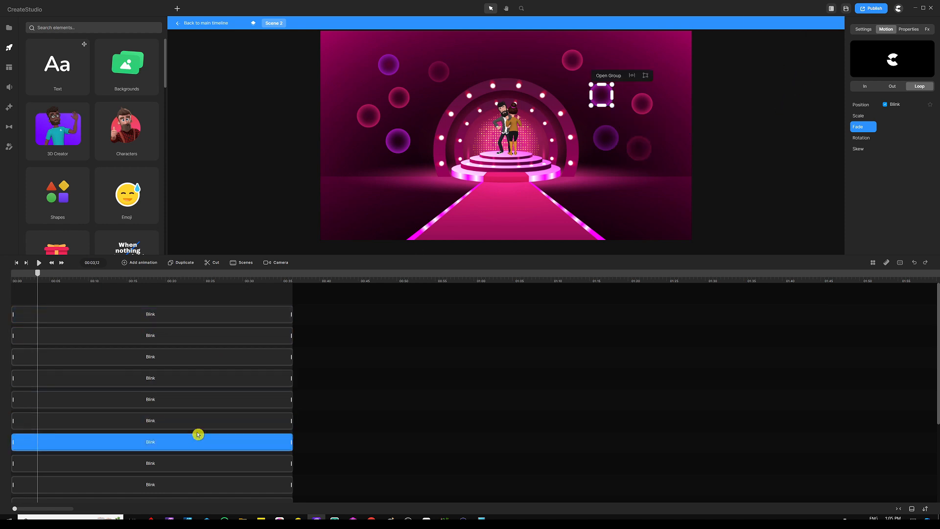
pyautogui.click(799, 87)
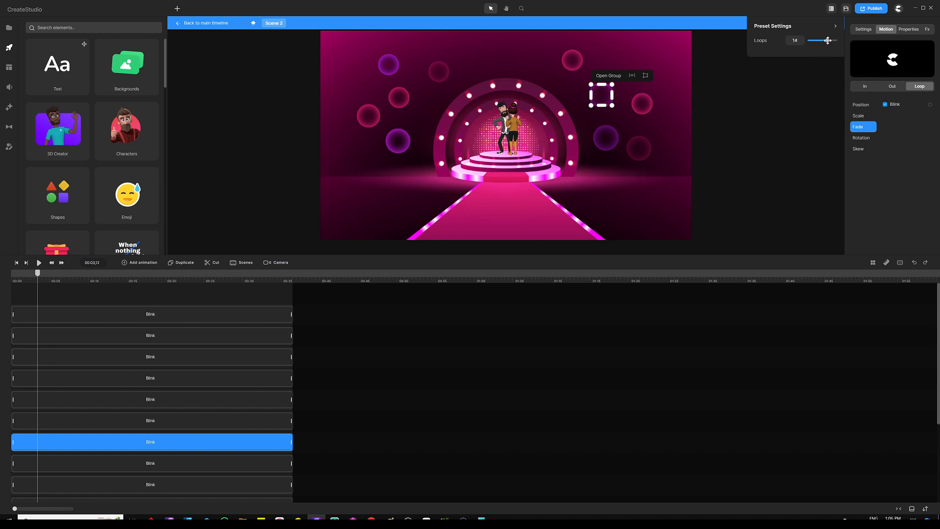
# Set the Blink loops to 7 for the highest purple circle left of the arch and play back the scene's start.
pyautogui.click(235, 315)
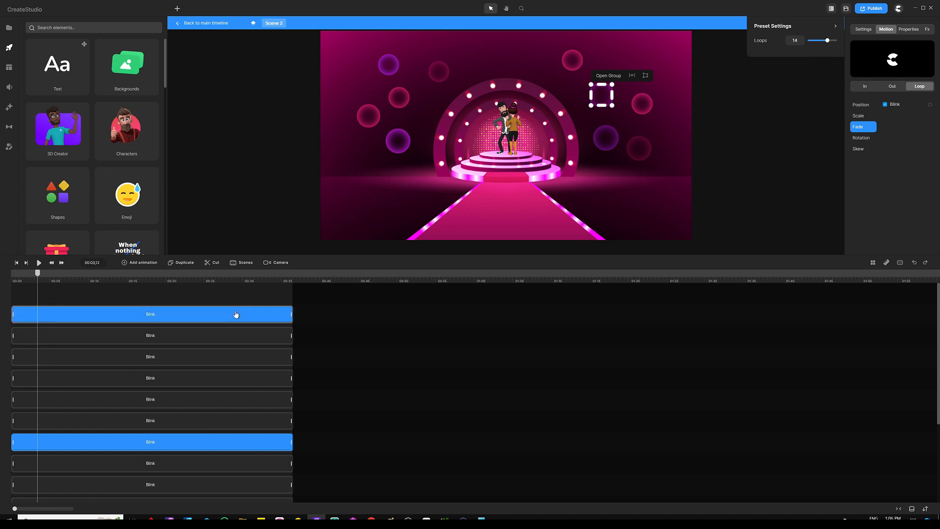
pyautogui.click(811, 85)
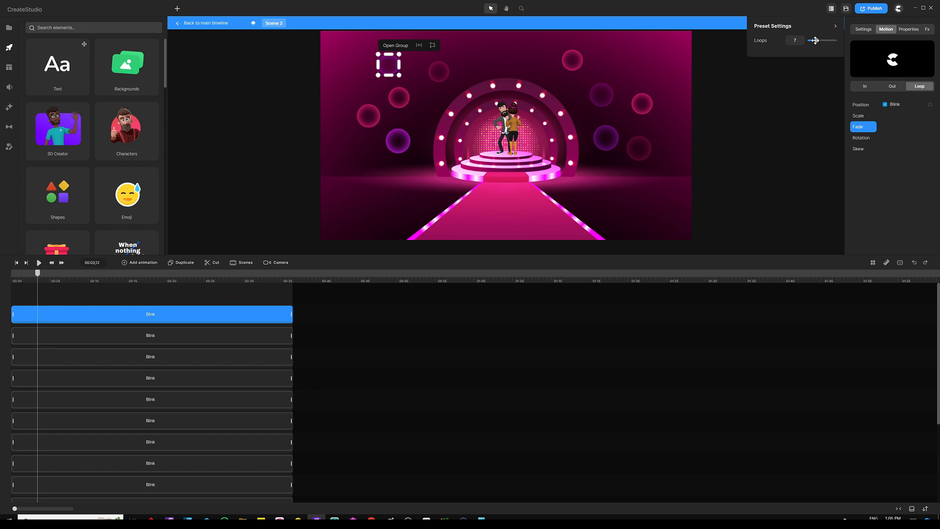
pyautogui.click(38, 263)
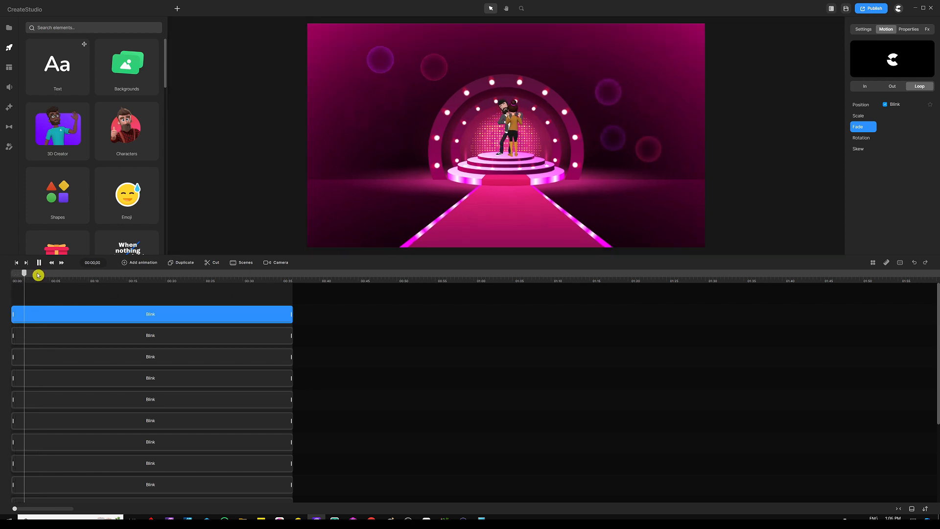
pyautogui.press('space')
pyautogui.click(178, 289)
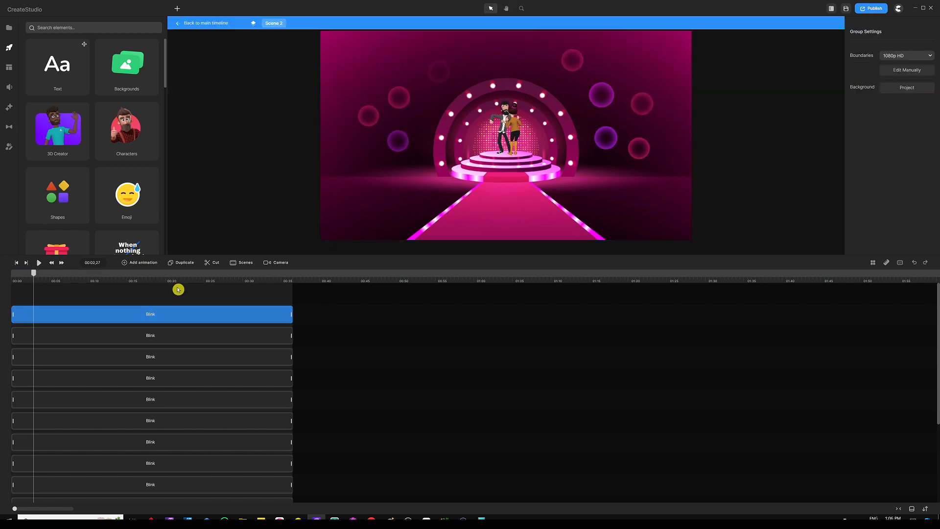
# Group the ten blinking circle layers into a single group that sits above the dancing characters' layers.
pyautogui.moveTo(297, 255); pyautogui.dragTo(297, 169)
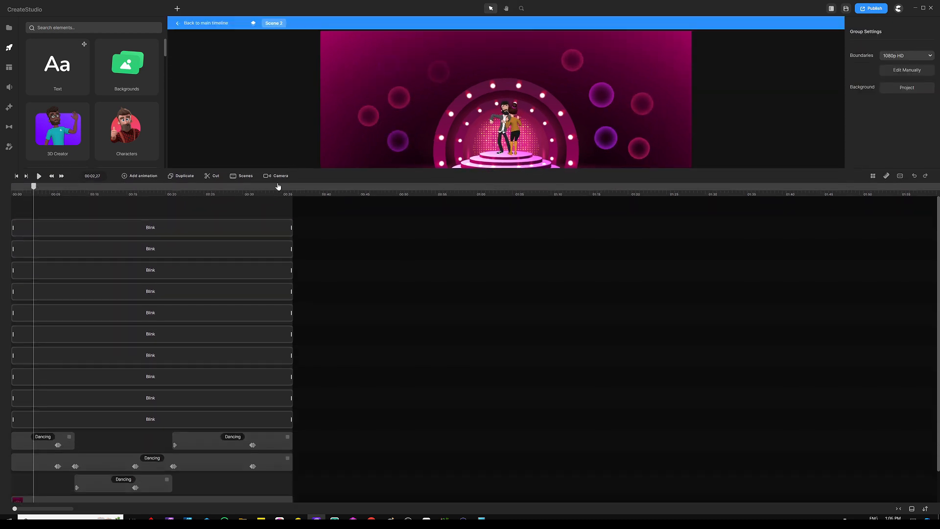
pyautogui.moveTo(224, 210); pyautogui.dragTo(106, 422)
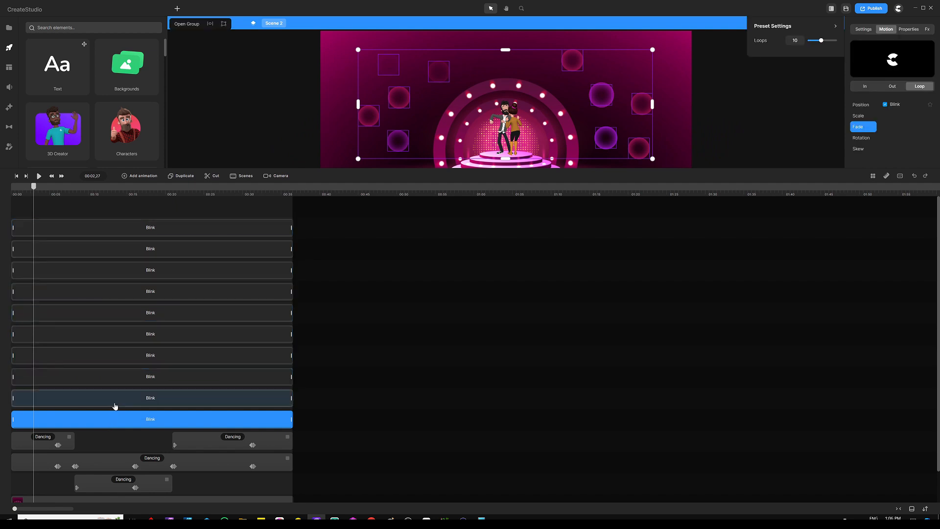
pyautogui.click(155, 214)
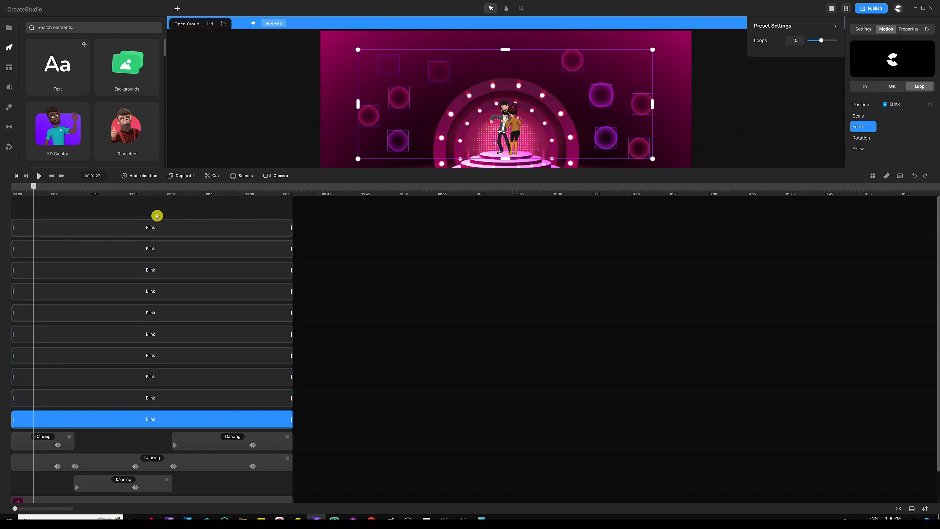
pyautogui.moveTo(162, 208)
pyautogui.mouseDown()
pyautogui.moveTo(73, 420)
pyautogui.moveTo(171, 211)
pyautogui.mouseUp()
pyautogui.click(97, 434)
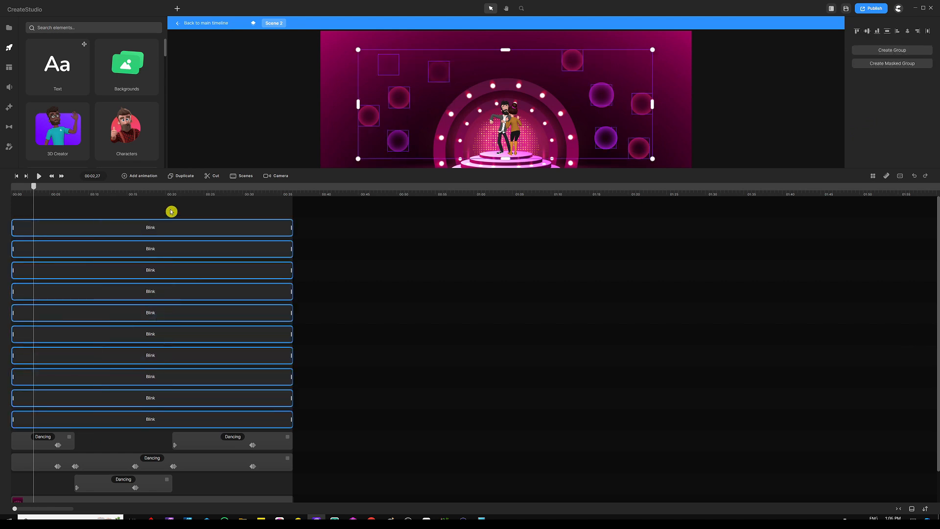
pyautogui.hotkey('ctrl', 'g')
pyautogui.click(205, 211)
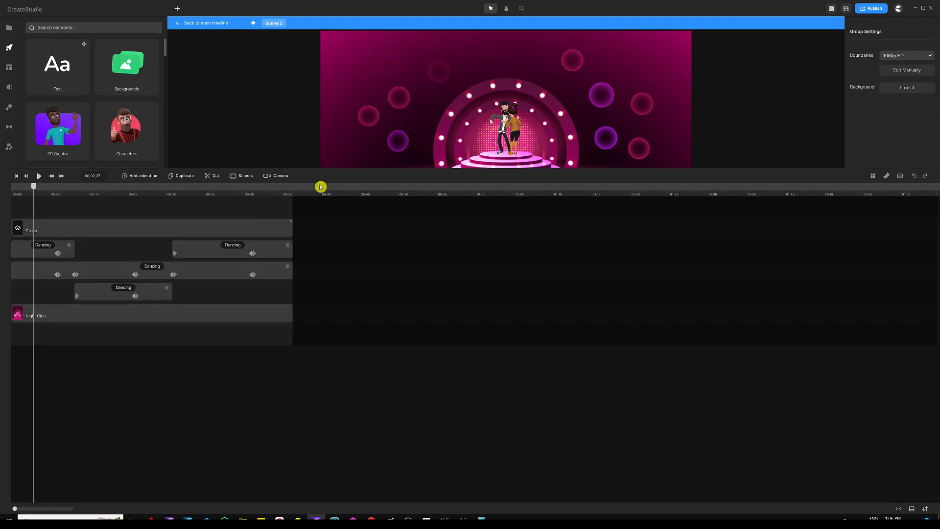
pyautogui.moveTo(331, 168); pyautogui.dragTo(284, 312)
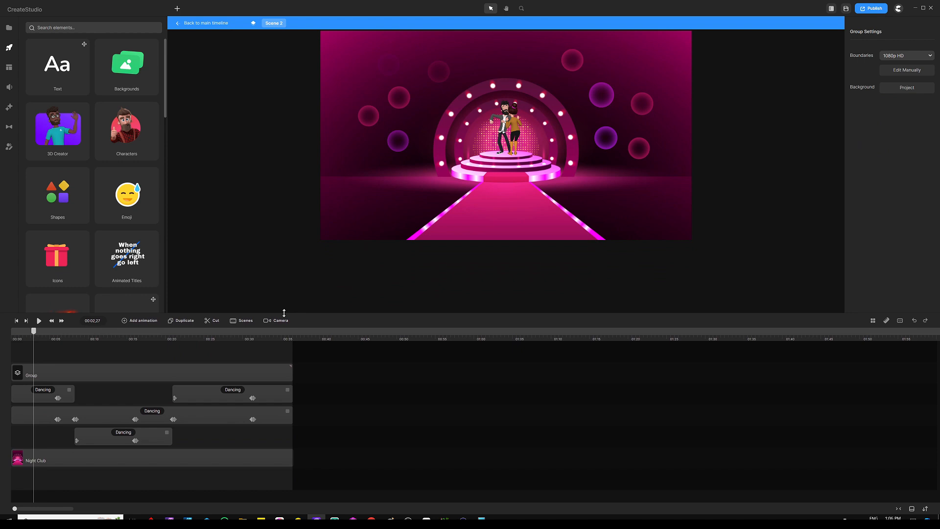
pyautogui.click(226, 363)
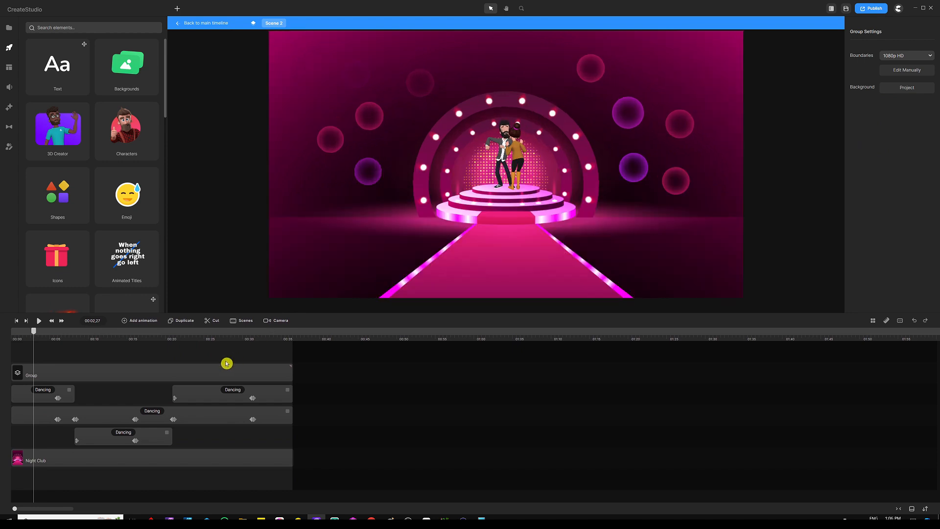
# Add a triangle at the scene's start and reshape it into a narrow diagonal beam from beyond the upper-left corner down to the stage.
pyautogui.click(362, 28)
pyautogui.moveTo(32, 332); pyautogui.dragTo(2, 338)
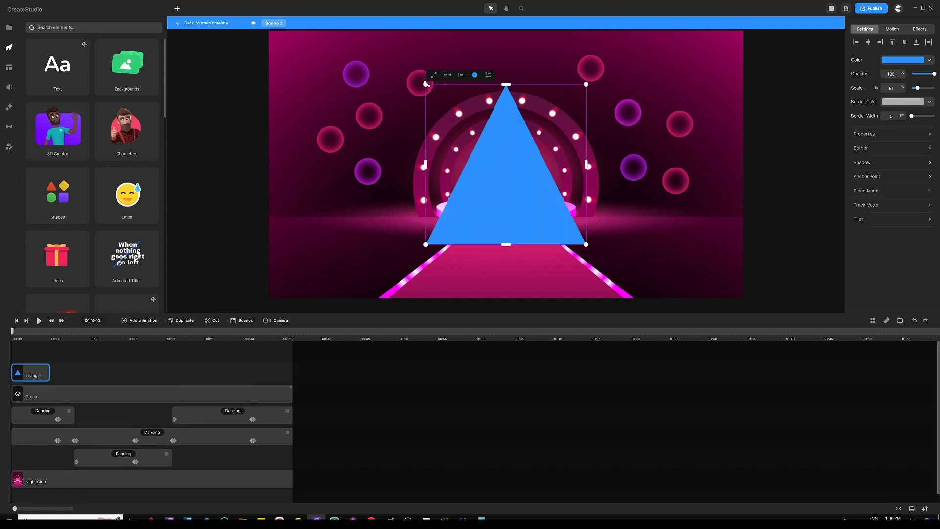
pyautogui.moveTo(424, 81); pyautogui.dragTo(375, 153)
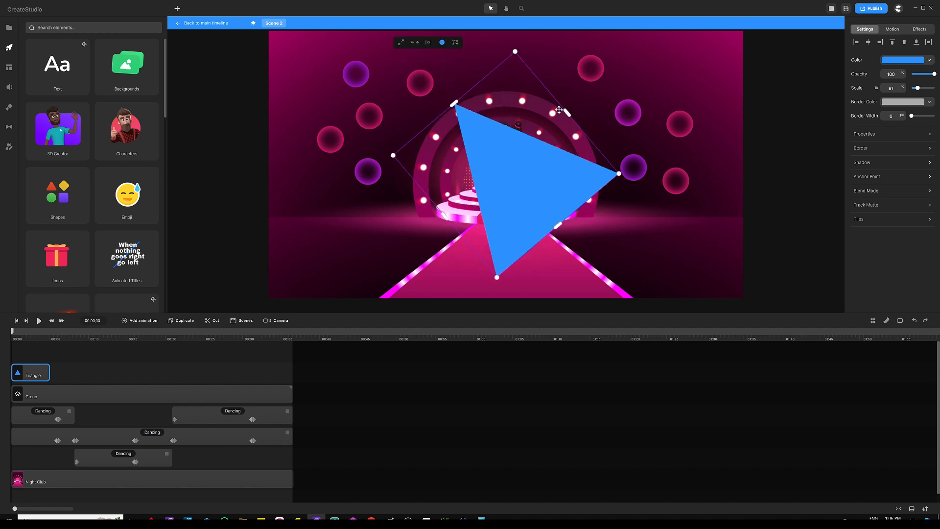
pyautogui.moveTo(559, 110); pyautogui.dragTo(488, 178)
pyautogui.scroll(-3, 454, 156)
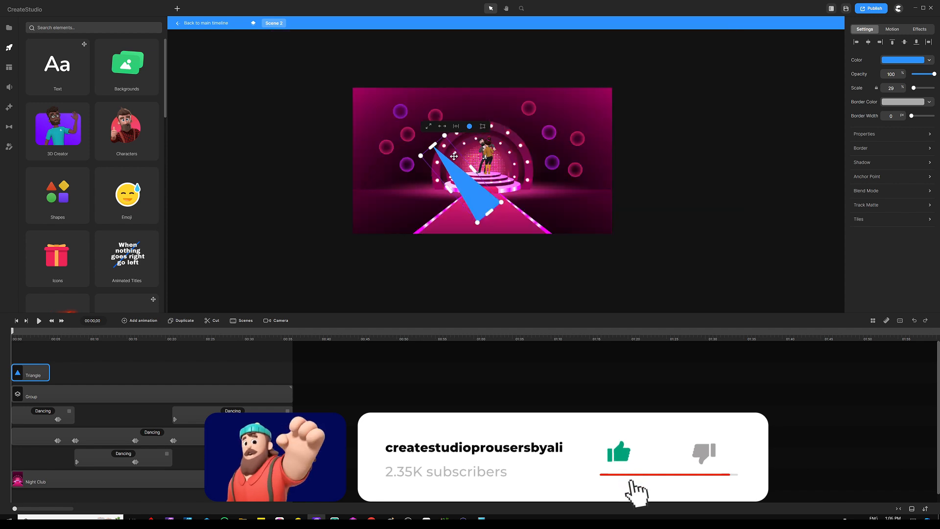
pyautogui.moveTo(433, 146); pyautogui.dragTo(334, 75)
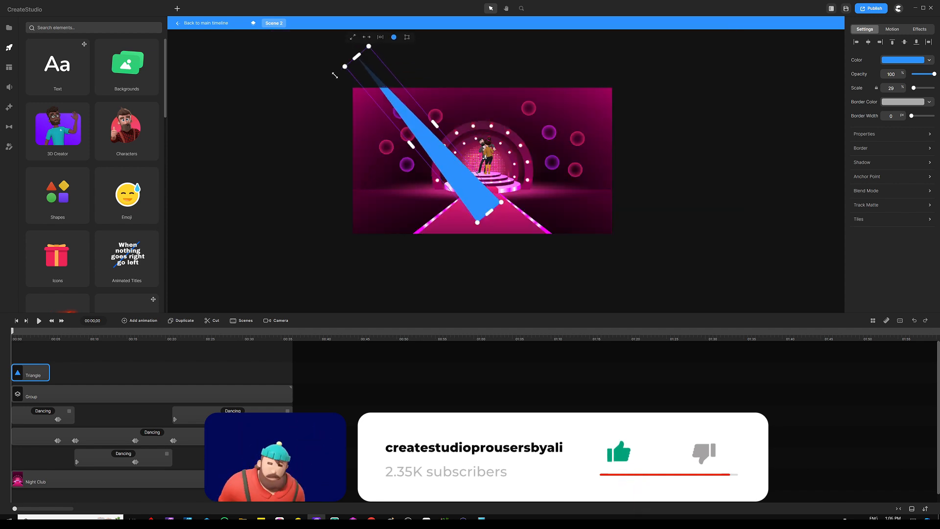
pyautogui.moveTo(473, 201); pyautogui.dragTo(438, 187)
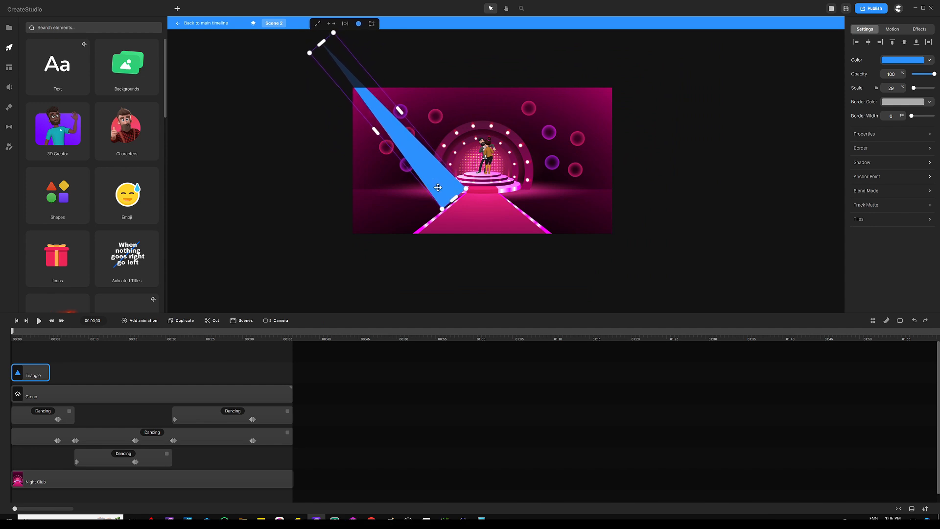
# Change the triangle beam's fill color to magenta-purple d42bff.
pyautogui.click(358, 24)
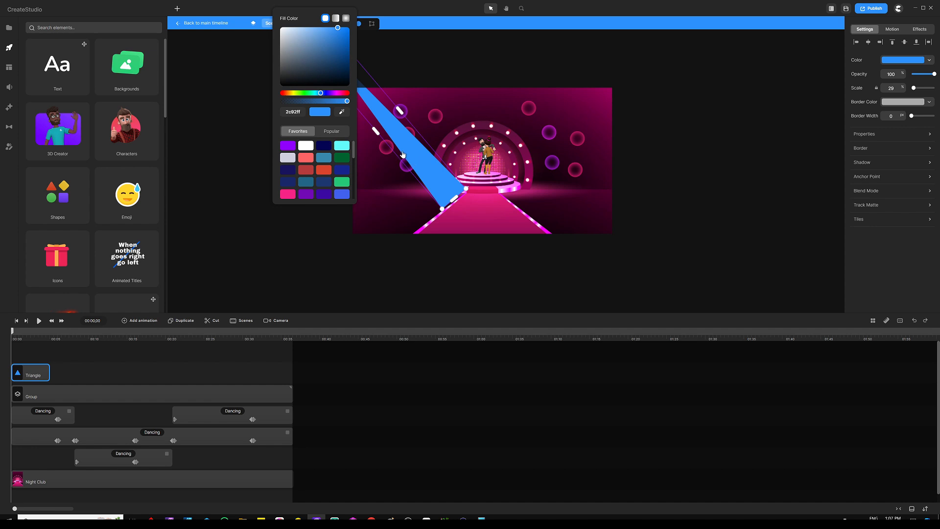
pyautogui.click(353, 136)
pyautogui.click(349, 17)
pyautogui.click(341, 111)
pyautogui.click(335, 93)
pyautogui.click(290, 216)
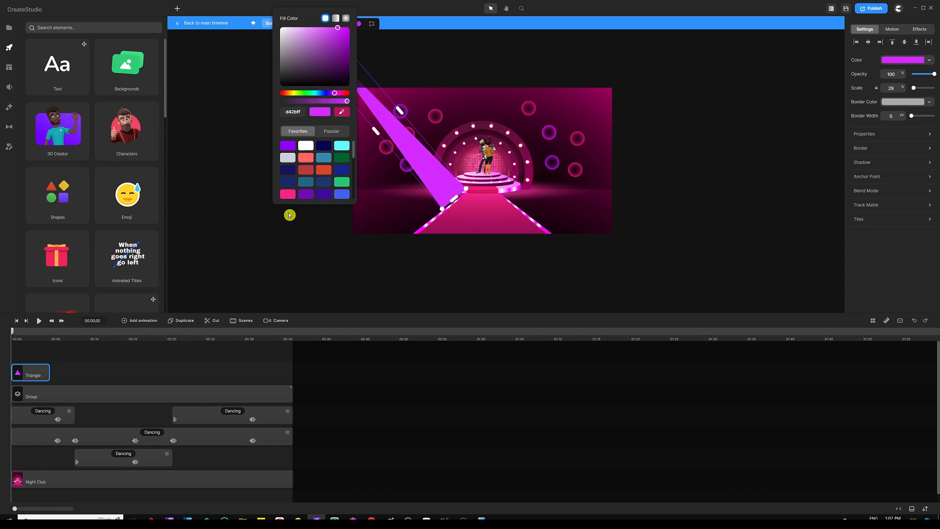
# Extend the triangle's layer to the end of Scene 2, matching the circle group's duration.
pyautogui.click(247, 338)
pyautogui.click(125, 386)
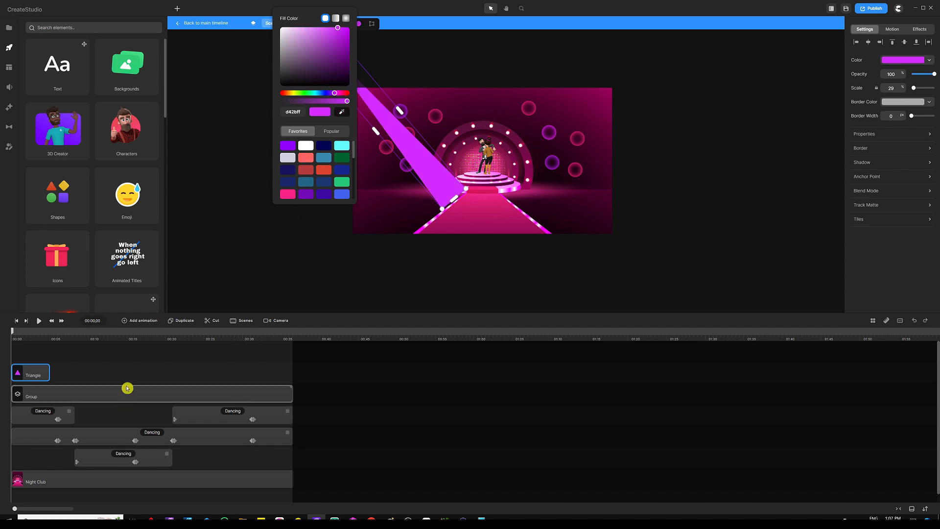
pyautogui.moveTo(46, 374); pyautogui.dragTo(290, 370)
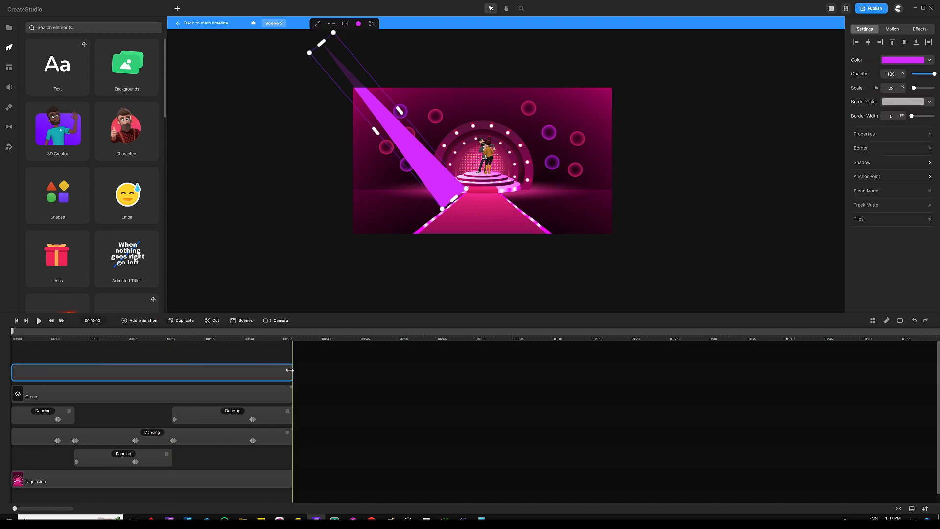
pyautogui.click(239, 355)
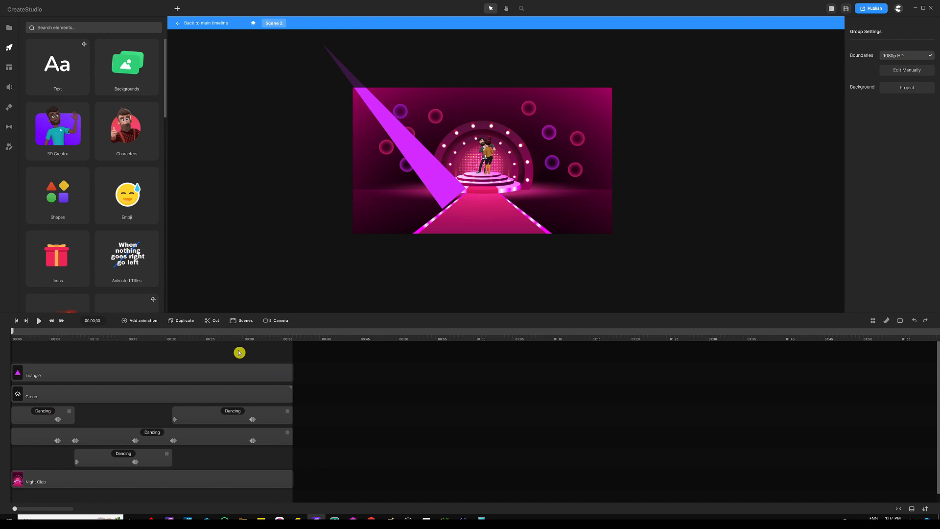
# Apply the Blur effect to the triangle beam and set its strength to 243.
pyautogui.click(8, 107)
pyautogui.scroll(-2, 88, 173)
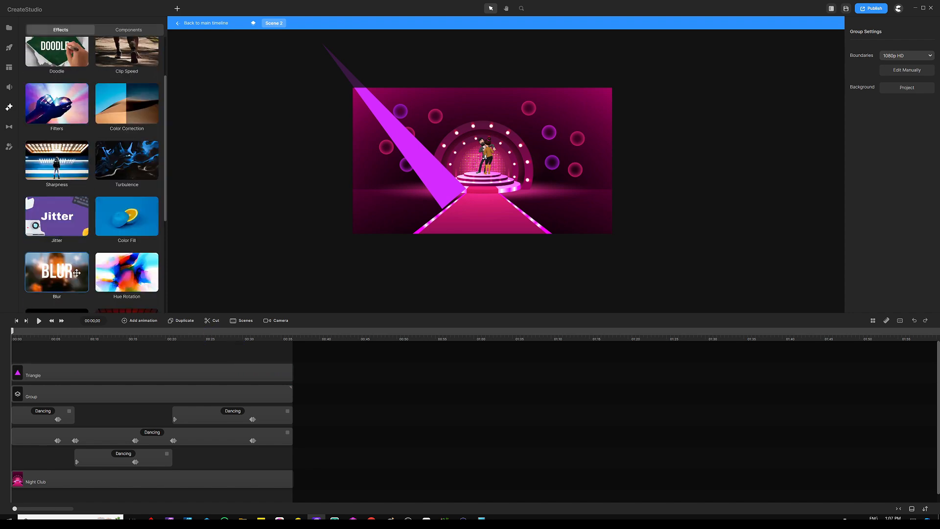
pyautogui.moveTo(52, 280); pyautogui.dragTo(394, 142)
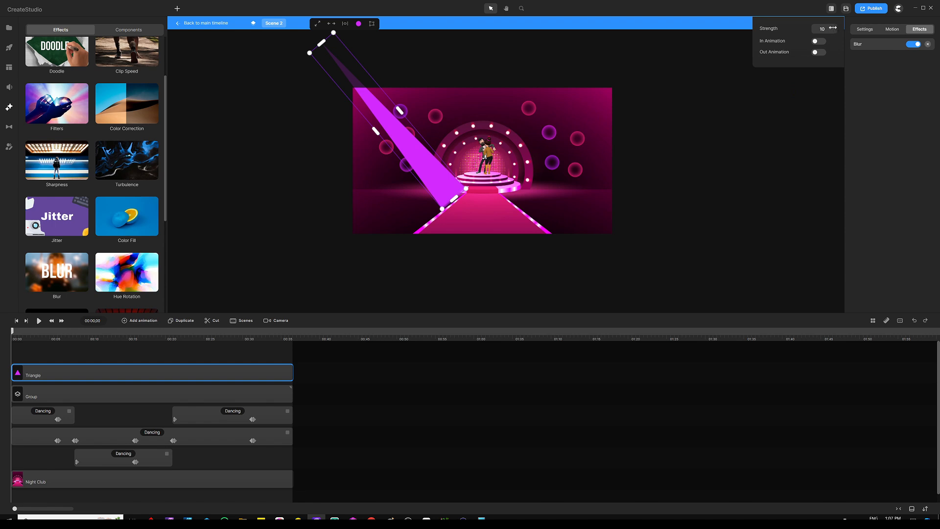
pyautogui.moveTo(834, 27); pyautogui.dragTo(843, 27)
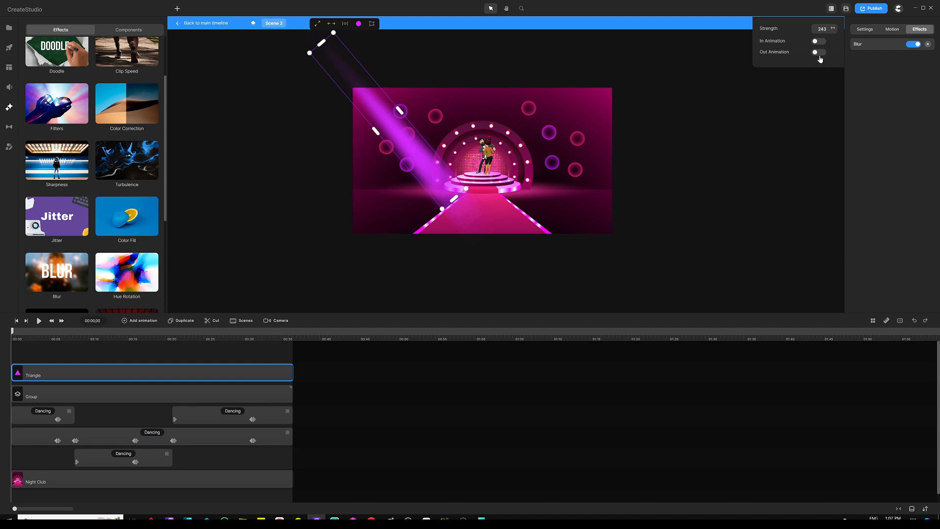
pyautogui.click(112, 357)
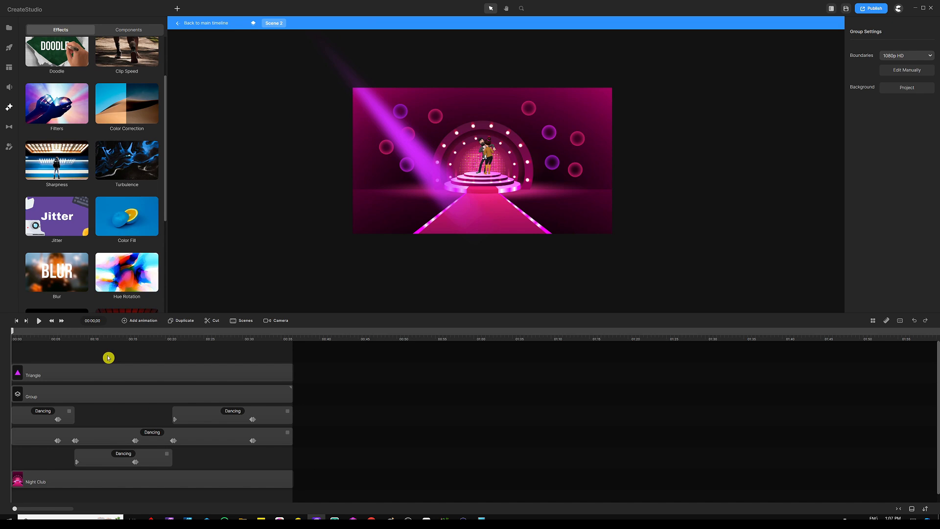
# Duplicate the blurred beam and place the copy just right of the original at a slightly steeper angle.
pyautogui.click(86, 373)
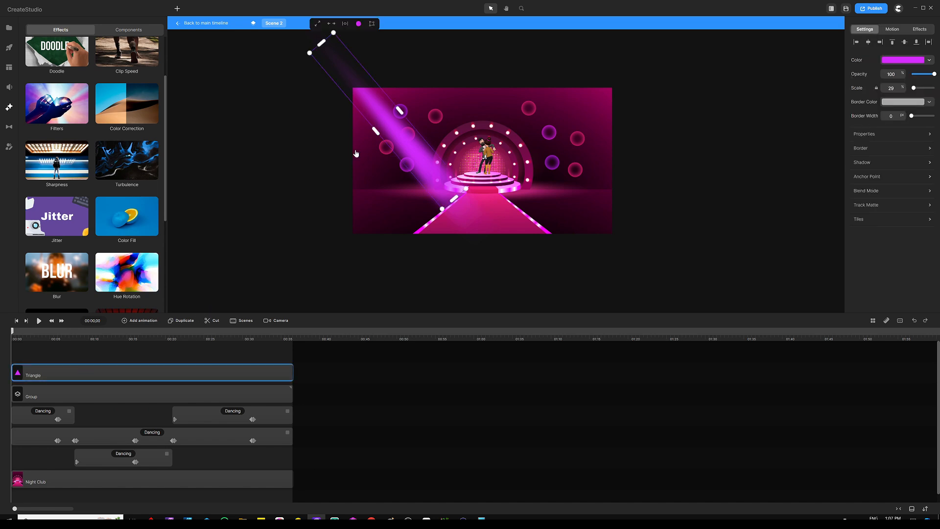
pyautogui.click(175, 322)
pyautogui.moveTo(383, 118); pyautogui.dragTo(424, 119)
pyautogui.moveTo(512, 194); pyautogui.dragTo(506, 208)
pyautogui.moveTo(450, 178); pyautogui.dragTo(455, 169)
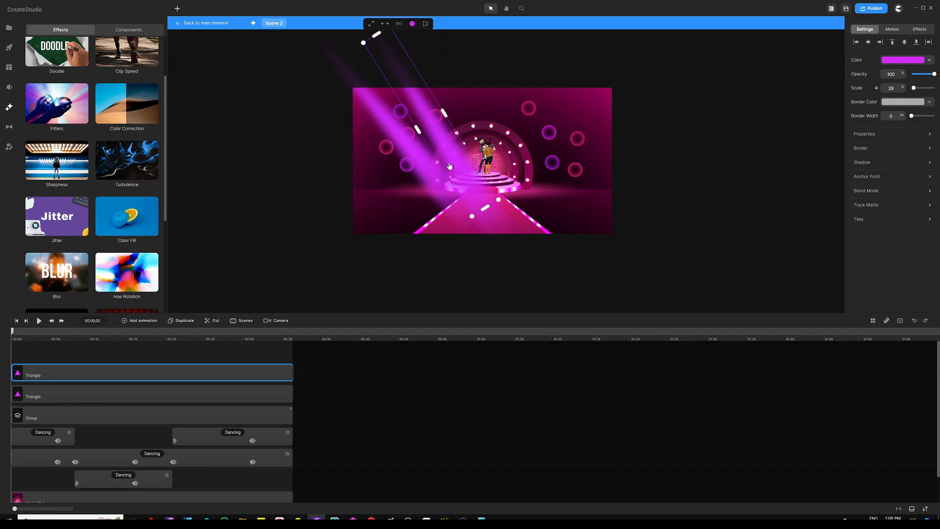
# Duplicate the beam twice more, angling both copies from the scene's upper right down to the stage to cross the left pair.
pyautogui.hotkey('ctrl', 'd')
pyautogui.moveTo(449, 165); pyautogui.dragTo(553, 165)
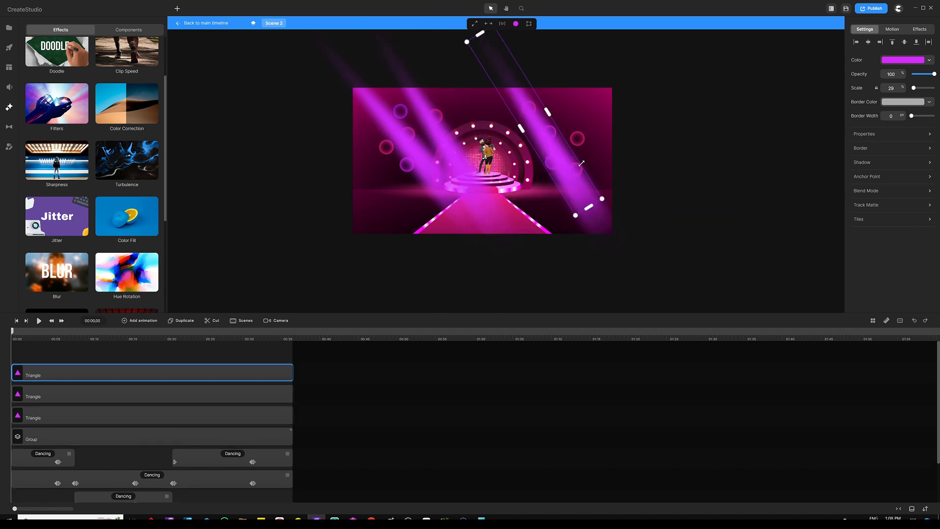
pyautogui.moveTo(614, 208); pyautogui.dragTo(443, 255)
pyautogui.moveTo(513, 155); pyautogui.dragTo(502, 137)
pyautogui.hotkey('ctrl', 'd')
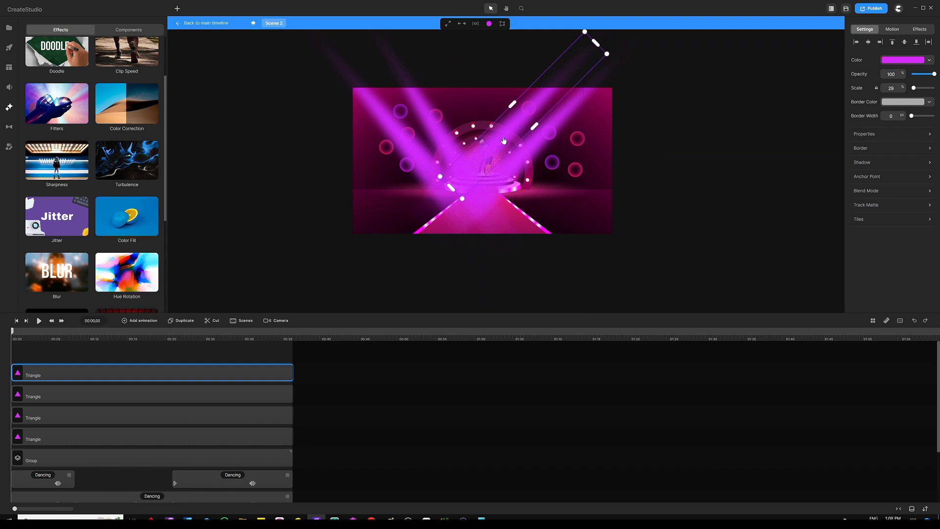
pyautogui.click(171, 354)
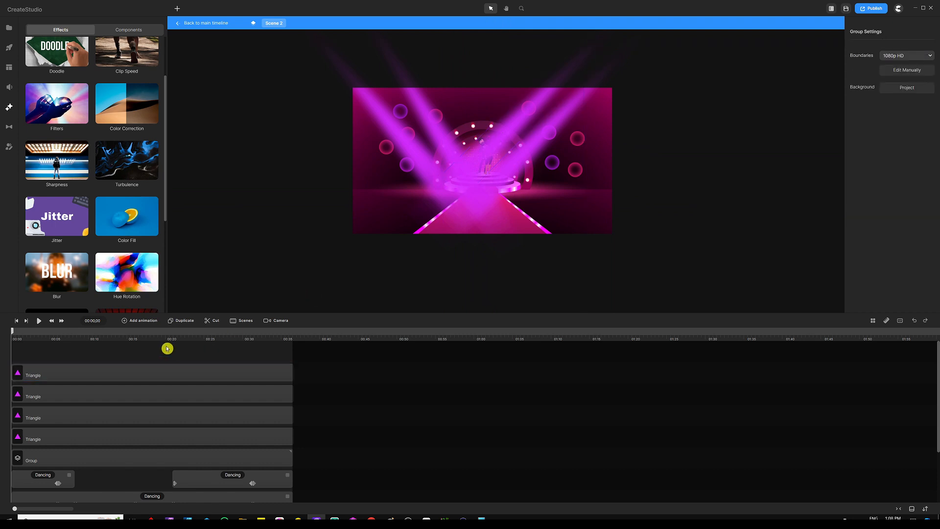
# Change the fill color of the inner beam on the right side to purple 9c2bff.
pyautogui.click(212, 375)
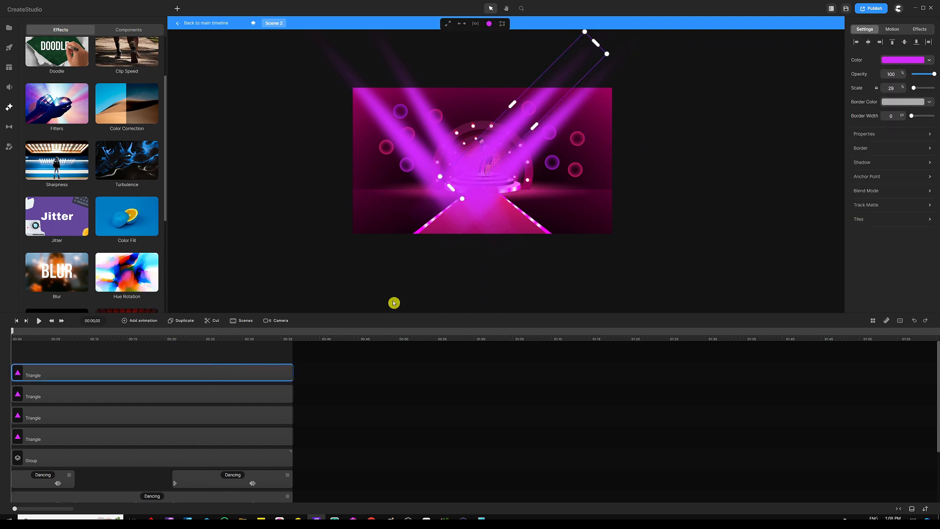
pyautogui.click(489, 24)
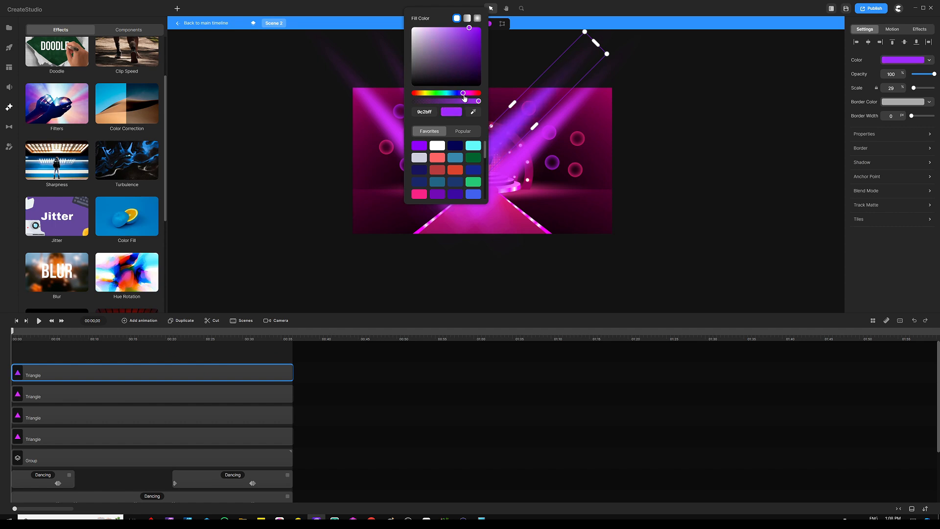
pyautogui.click(249, 361)
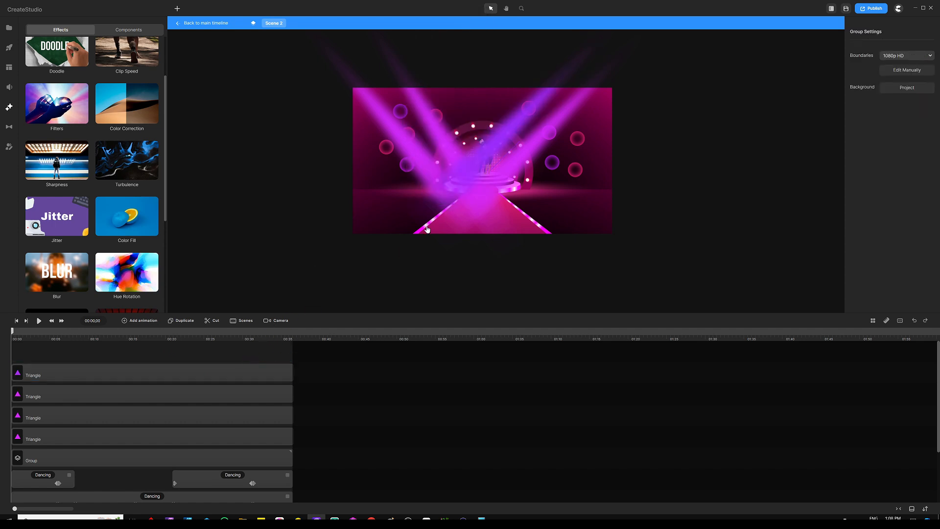
# Shift the fill color of the outer beam on the left side from magenta to purple.
pyautogui.click(404, 146)
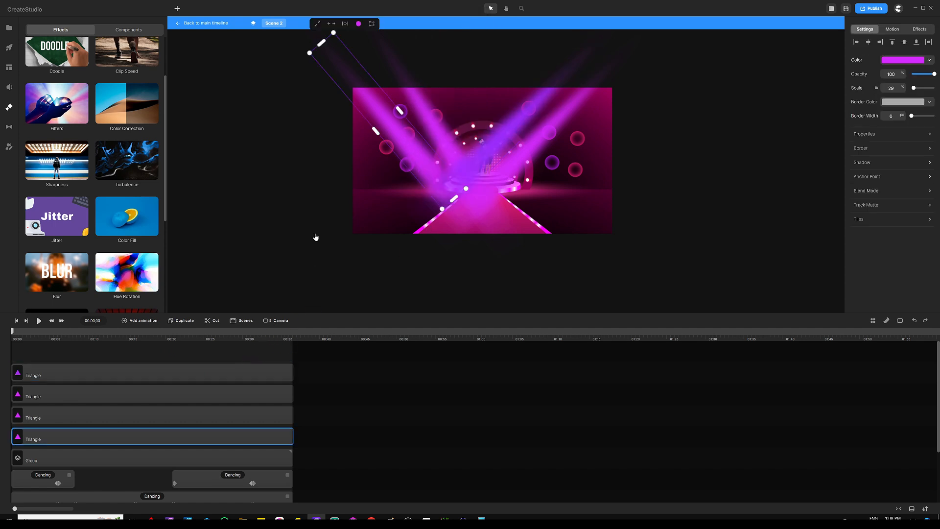
pyautogui.click(356, 24)
pyautogui.click(333, 97)
pyautogui.moveTo(333, 94); pyautogui.dragTo(330, 94)
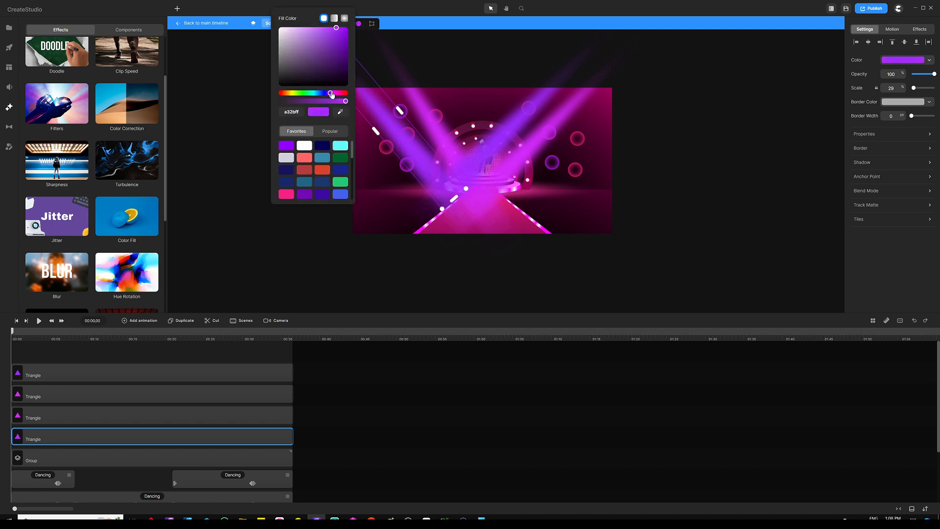
pyautogui.click(216, 356)
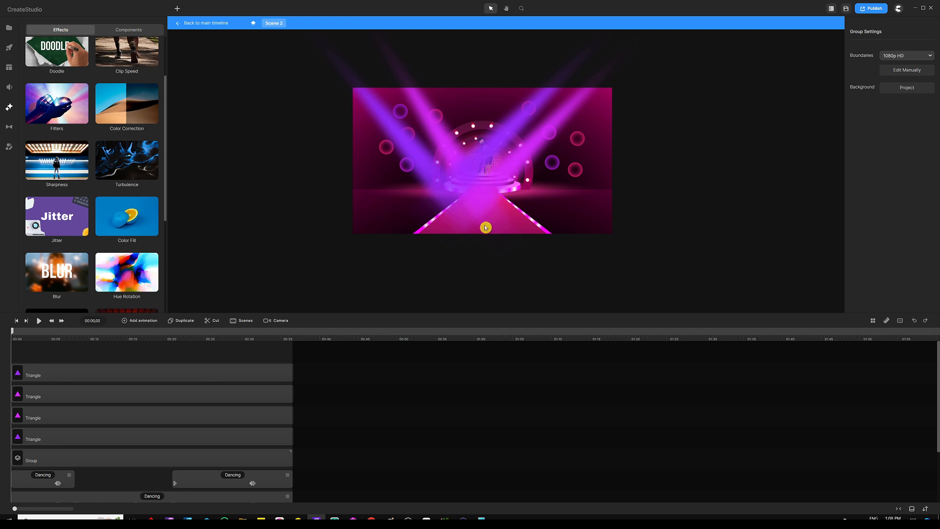
# Move the anchor point of the outer purple beam on the scene's left side to the beam's upper end.
pyautogui.click(481, 151)
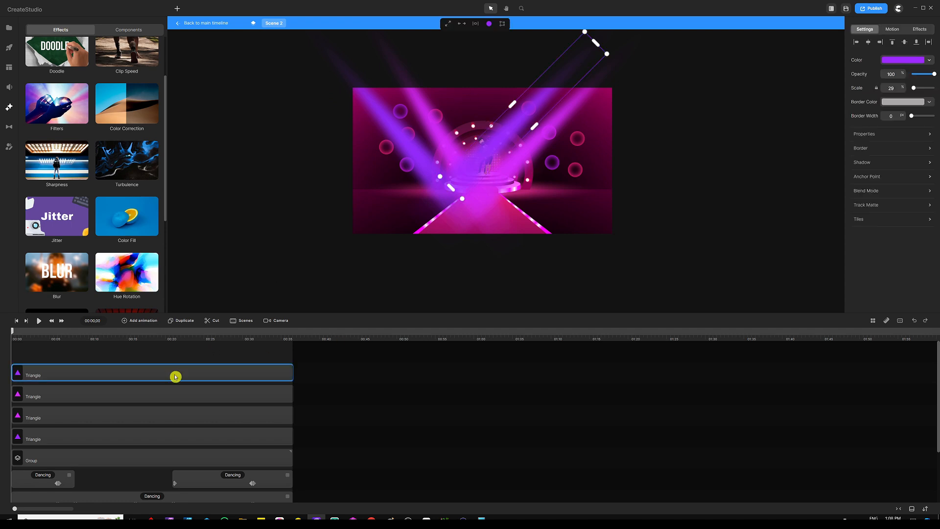
pyautogui.click(166, 437)
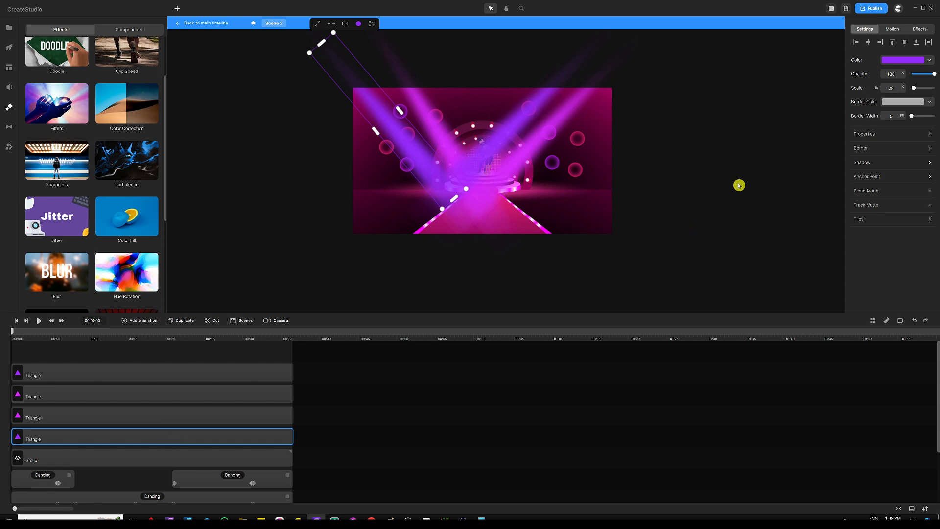
pyautogui.click(861, 178)
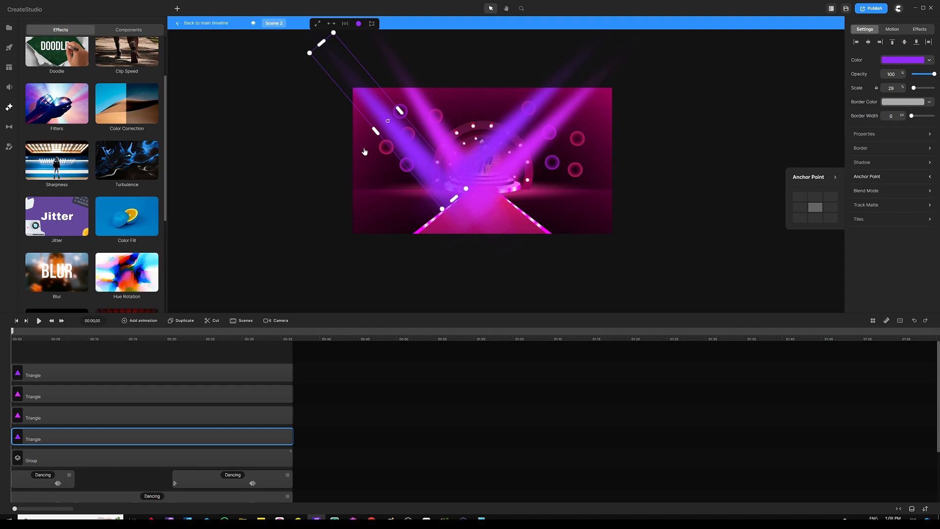
pyautogui.scroll(3, 372, 123)
pyautogui.scroll(2, 372, 123)
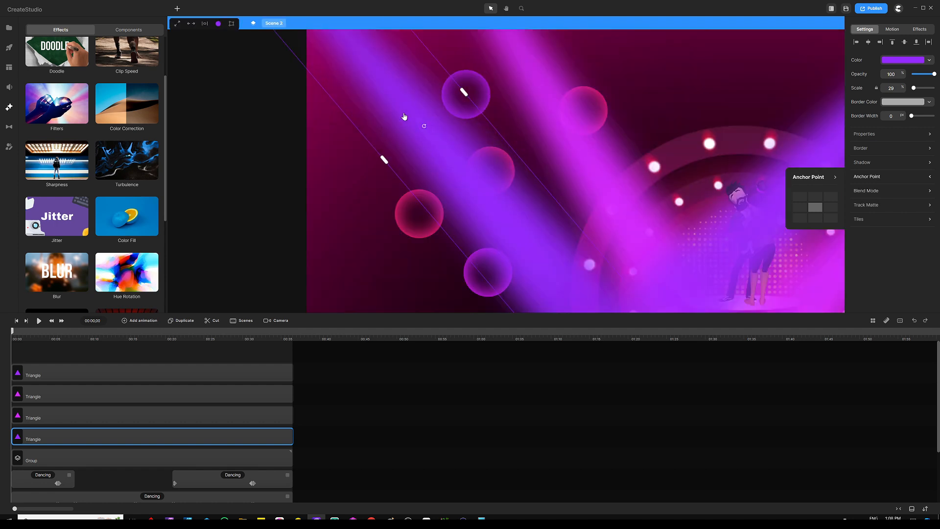
pyautogui.scroll(-5, 424, 127)
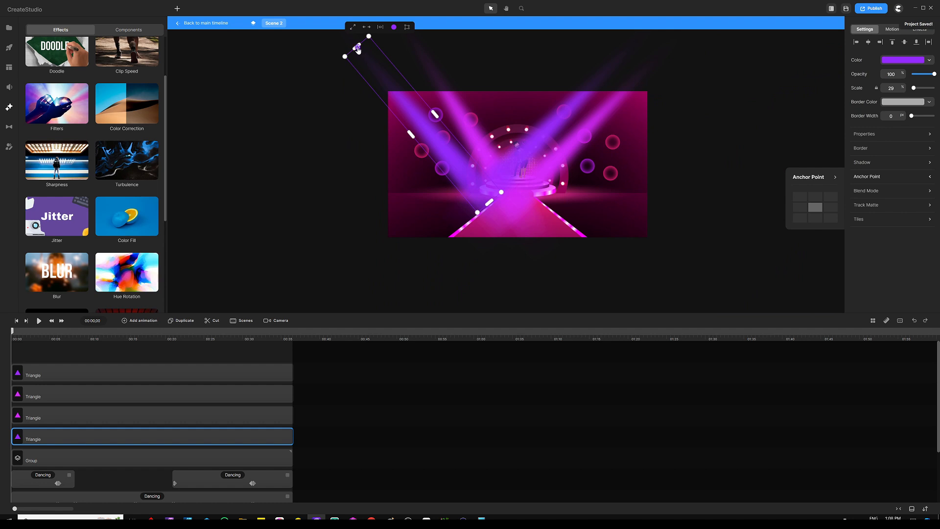
# Move the anchor point of the inner magenta beam on the scene's left side to its upper end.
pyautogui.click(152, 417)
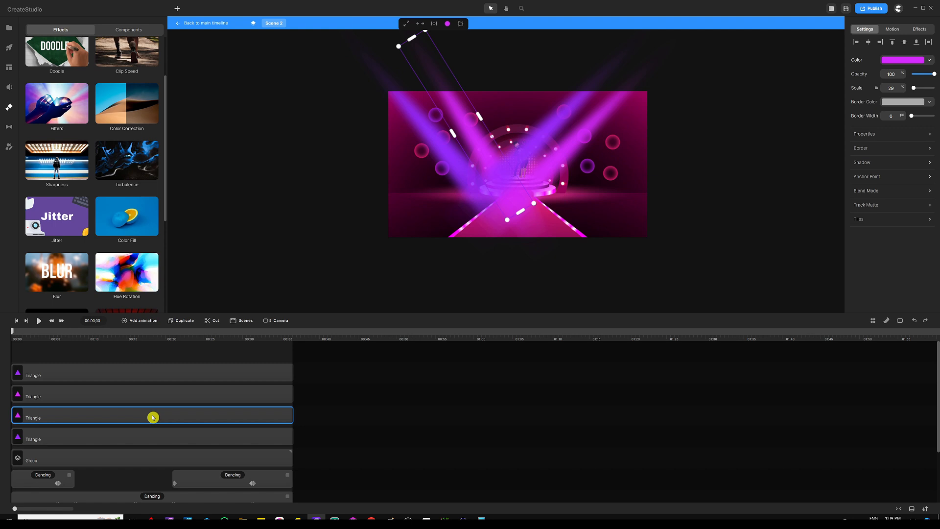
pyautogui.click(864, 177)
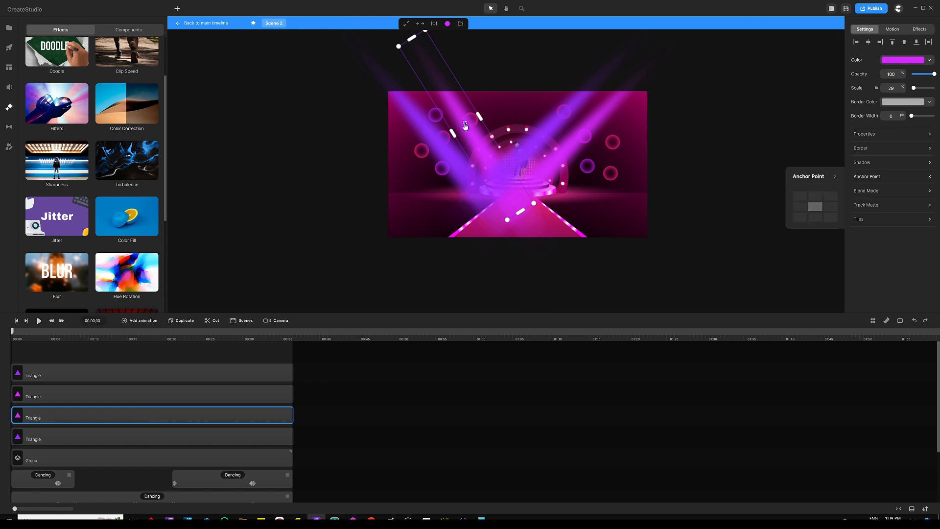
pyautogui.click(414, 41)
# Move the anchor points of the magenta and purple beams on the scene's right side to their upper ends.
pyautogui.click(172, 393)
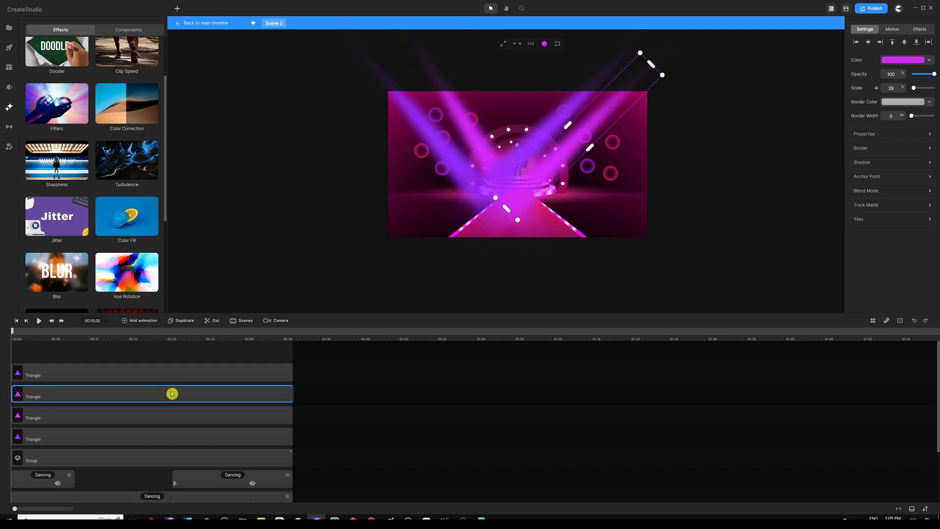
pyautogui.click(867, 177)
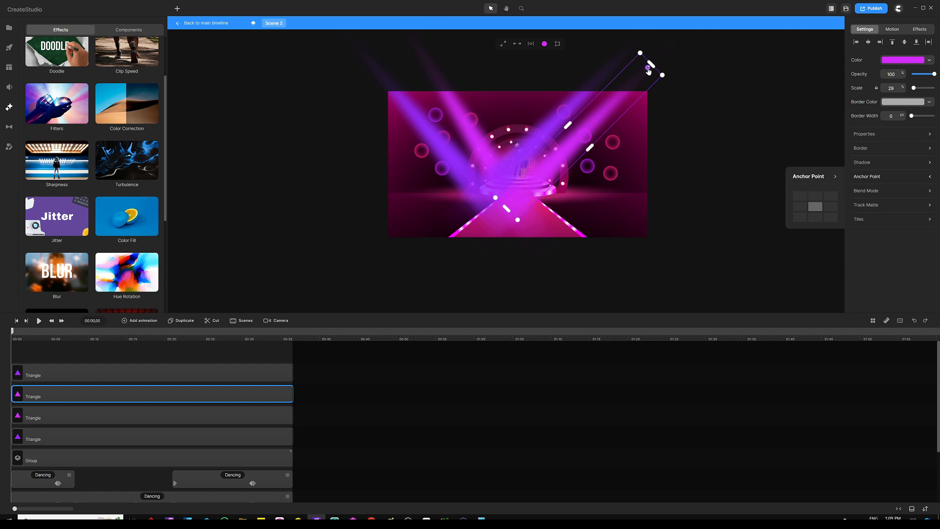
pyautogui.click(172, 377)
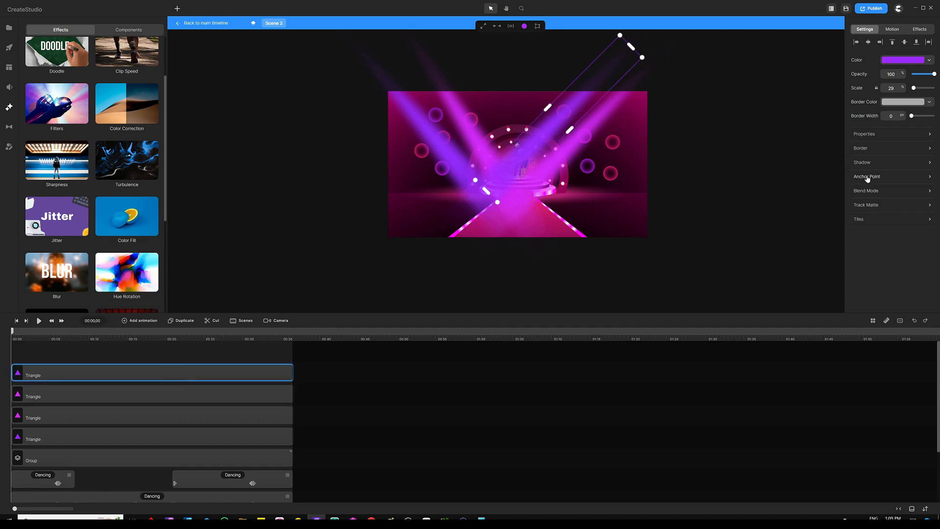
pyautogui.click(865, 177)
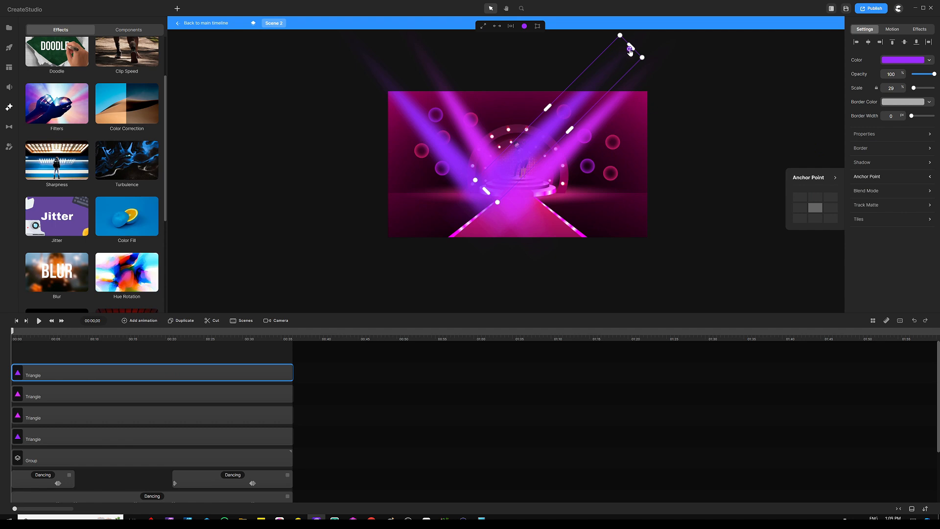
pyautogui.click(240, 356)
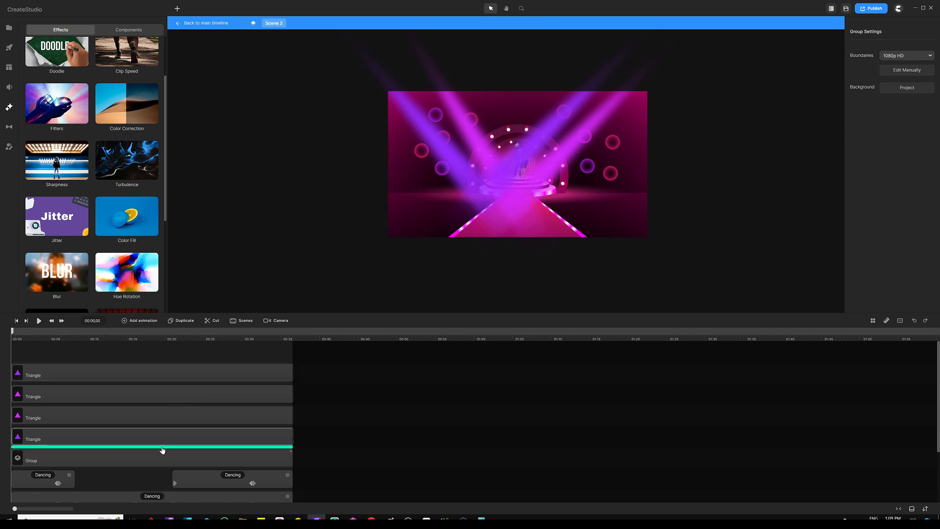
# Apply the looping Swing rotation animation to the outer left purple beam and extend it over the whole layer duration.
pyautogui.click(177, 440)
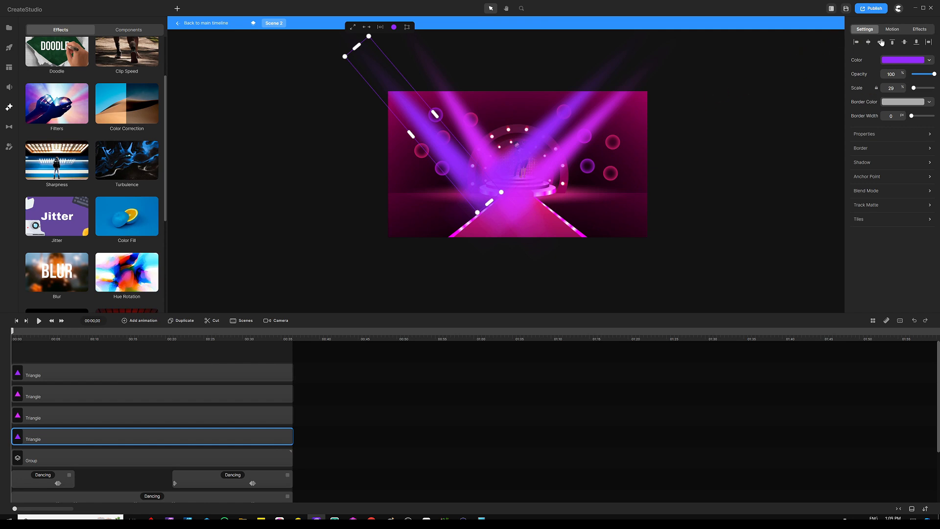
pyautogui.click(892, 30)
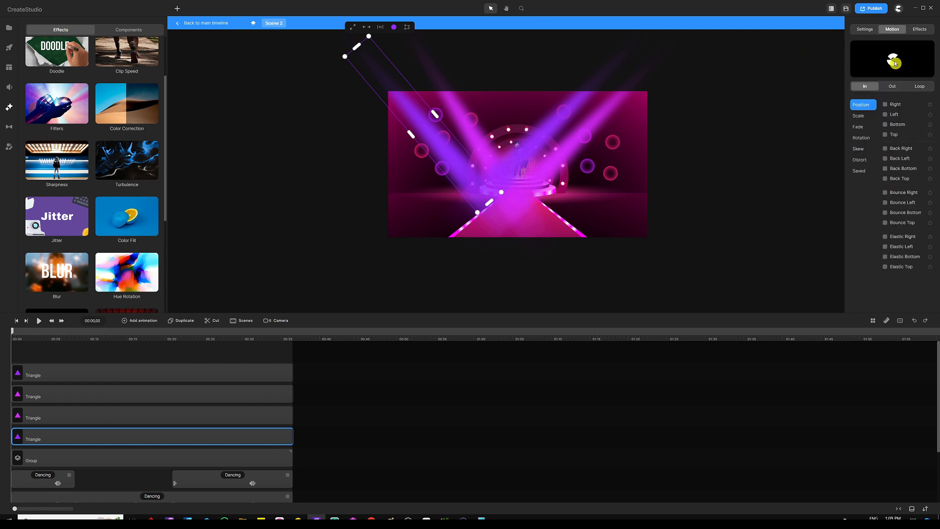
pyautogui.click(920, 86)
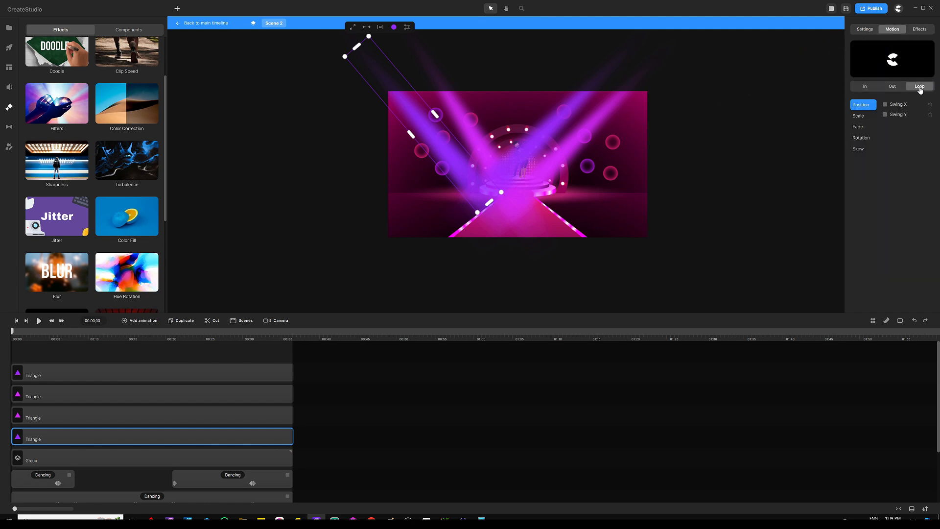
pyautogui.click(861, 138)
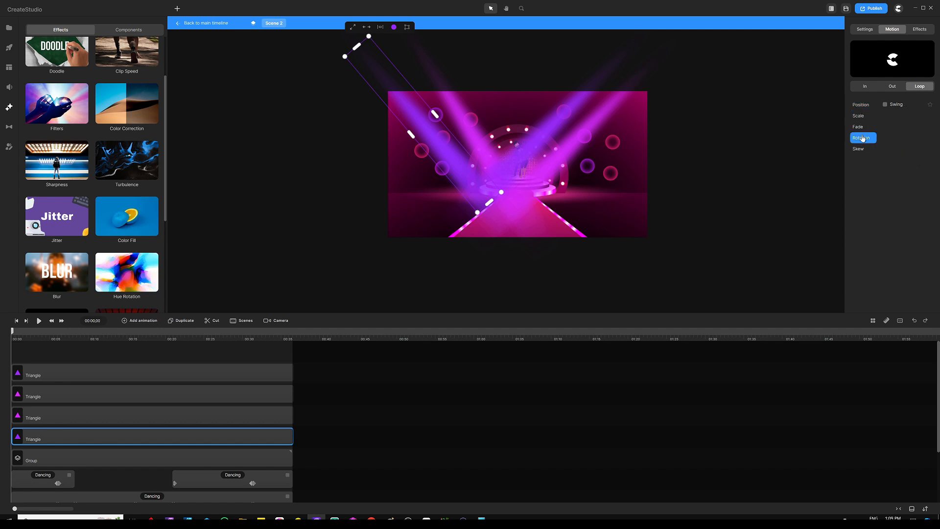
pyautogui.click(884, 105)
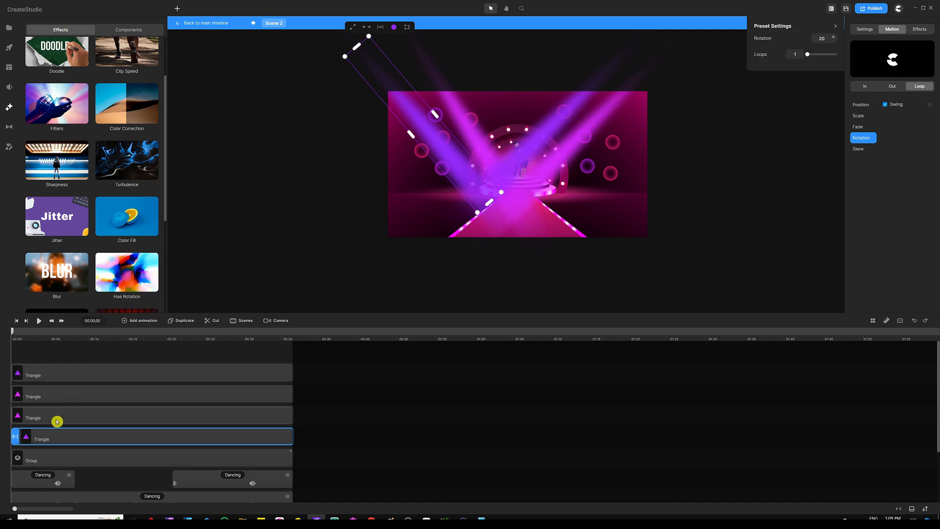
pyautogui.moveTo(17, 438); pyautogui.dragTo(288, 434)
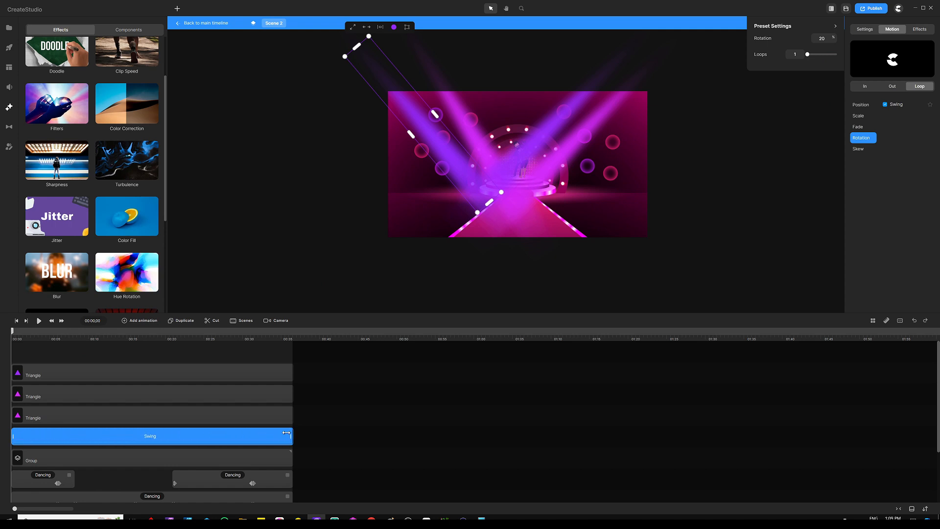
# Set the outer left beam's swing to 11 loops with a rotation of 6 and preview the motion from the start.
pyautogui.moveTo(12, 331); pyautogui.dragTo(189, 399)
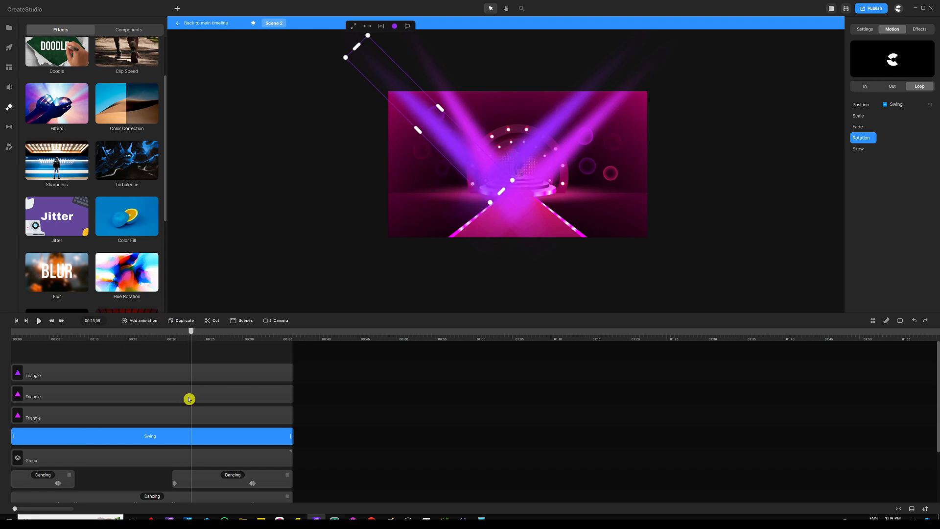
pyautogui.click(182, 444)
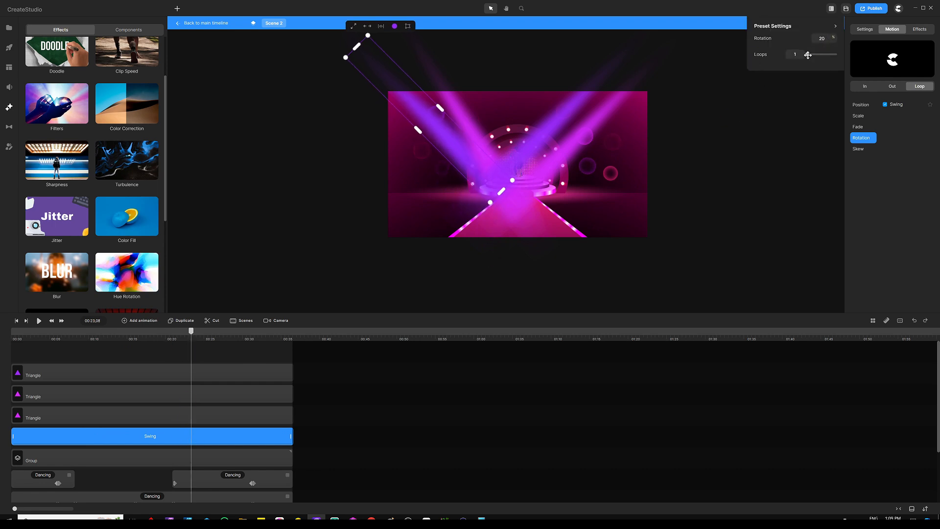
pyautogui.moveTo(808, 55); pyautogui.dragTo(825, 54)
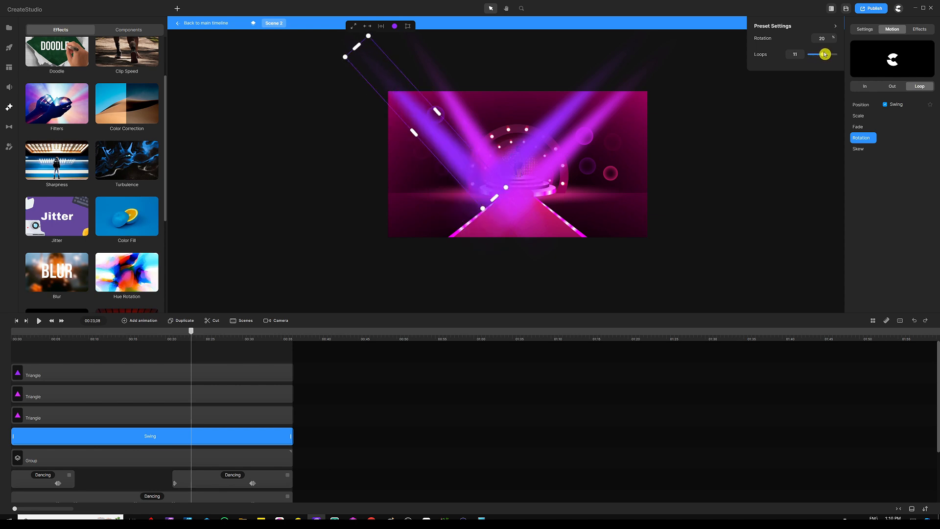
pyautogui.moveTo(191, 331); pyautogui.dragTo(91, 338)
pyautogui.click(152, 437)
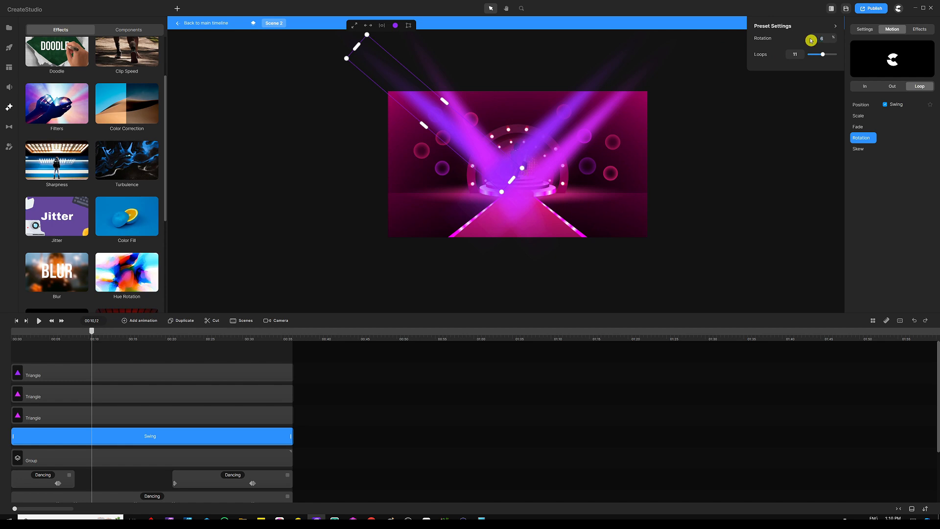
pyautogui.click(17, 332)
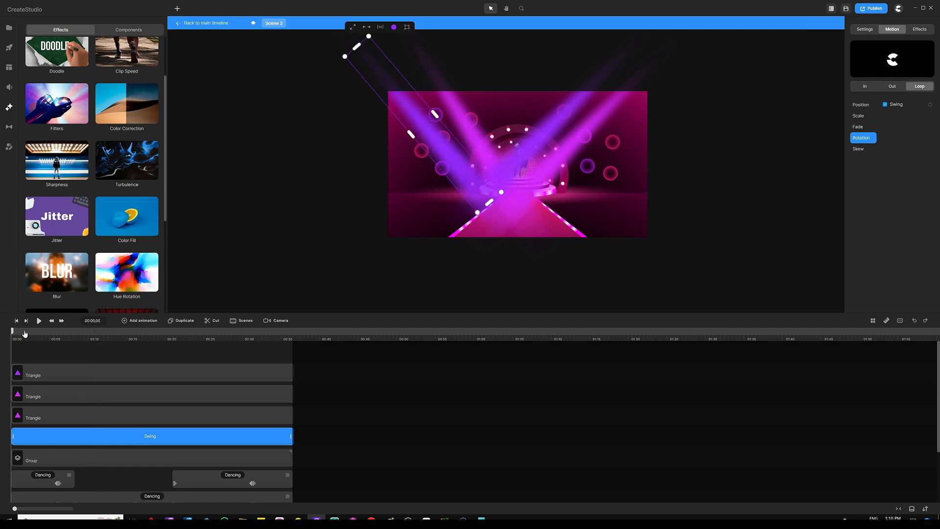
pyautogui.press('space')
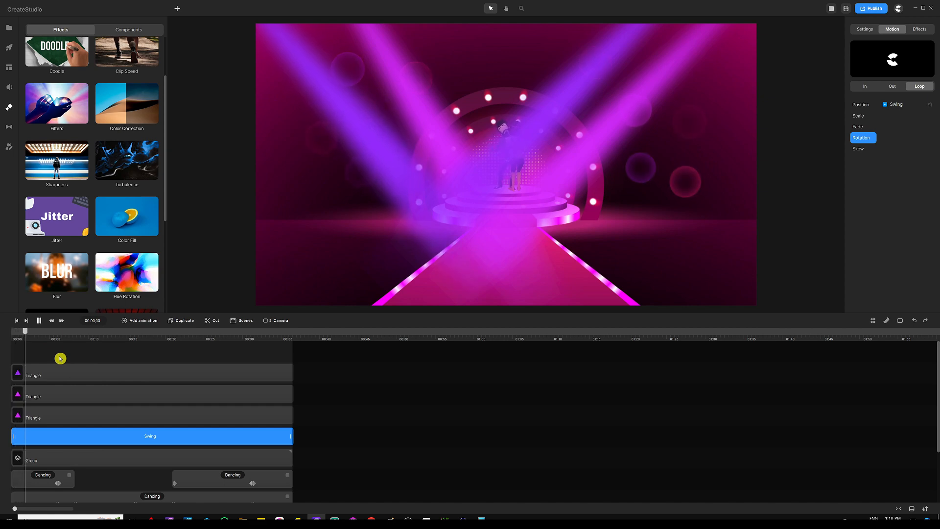
pyautogui.press('space')
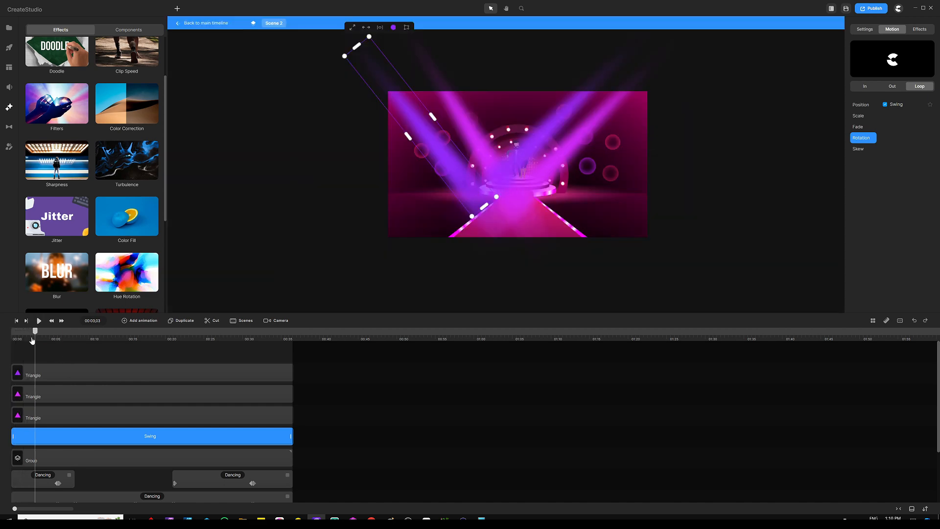
pyautogui.moveTo(35, 335); pyautogui.dragTo(9, 353)
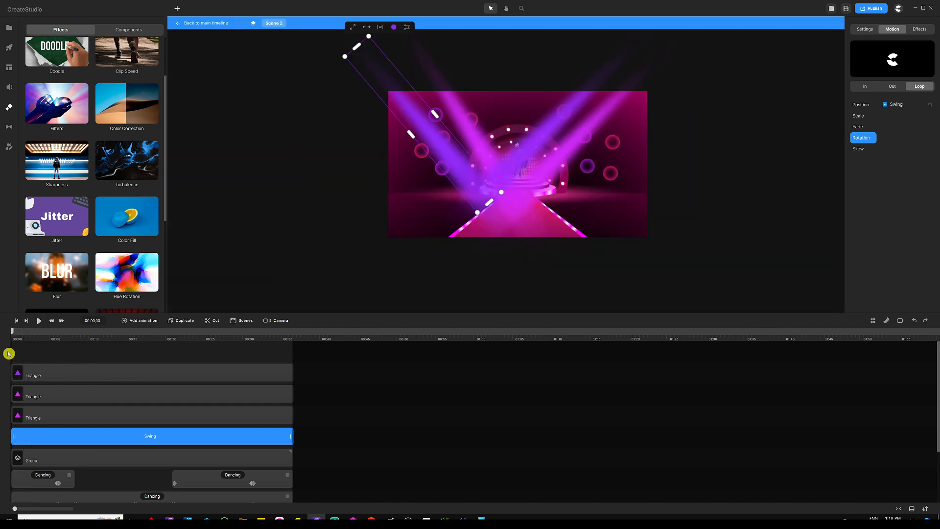
# Copy the Swing animation from the outer left beam to the other three triangle layers and preview all four beams.
pyautogui.click(122, 438)
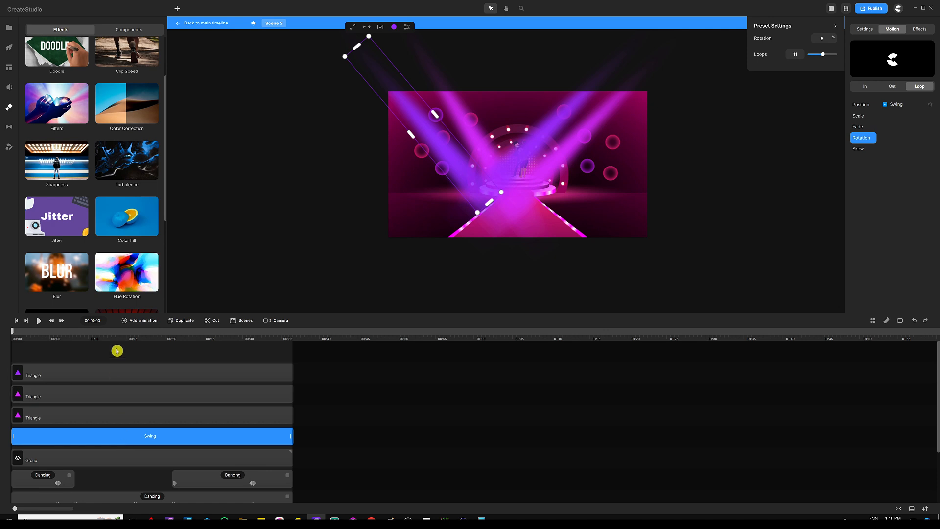
pyautogui.moveTo(128, 352); pyautogui.dragTo(96, 417)
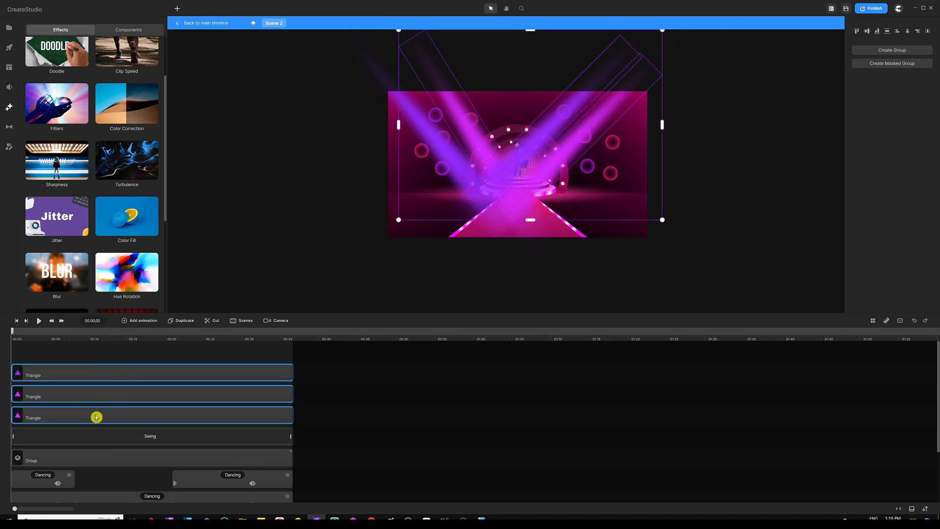
pyautogui.click(97, 352)
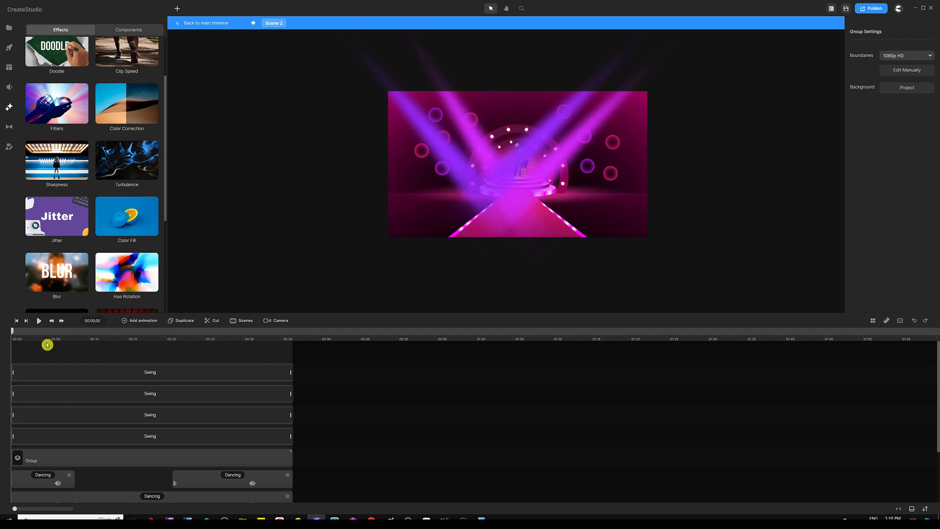
pyautogui.click(38, 322)
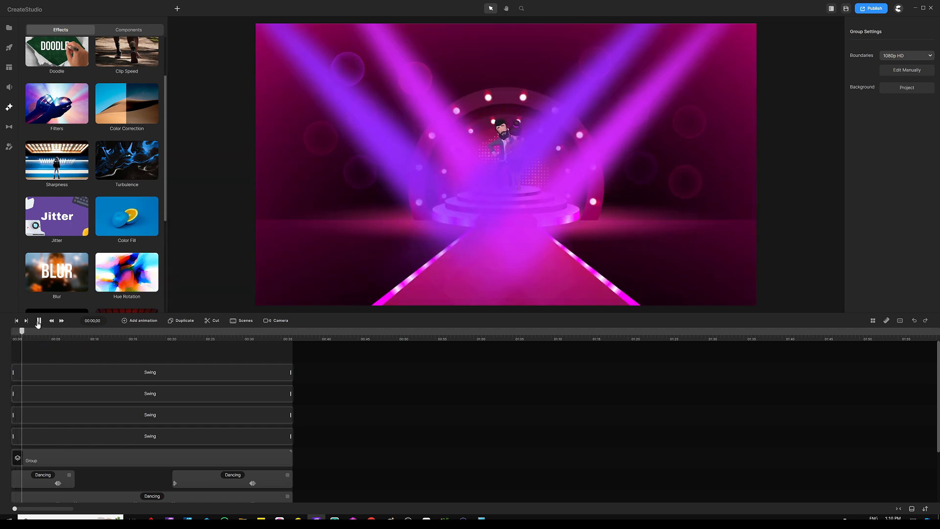
pyautogui.click(38, 322)
# Set the swing rotation to 8 on the inner right purple beam and 12 on the inner left magenta beam, and play the scene.
pyautogui.click(185, 373)
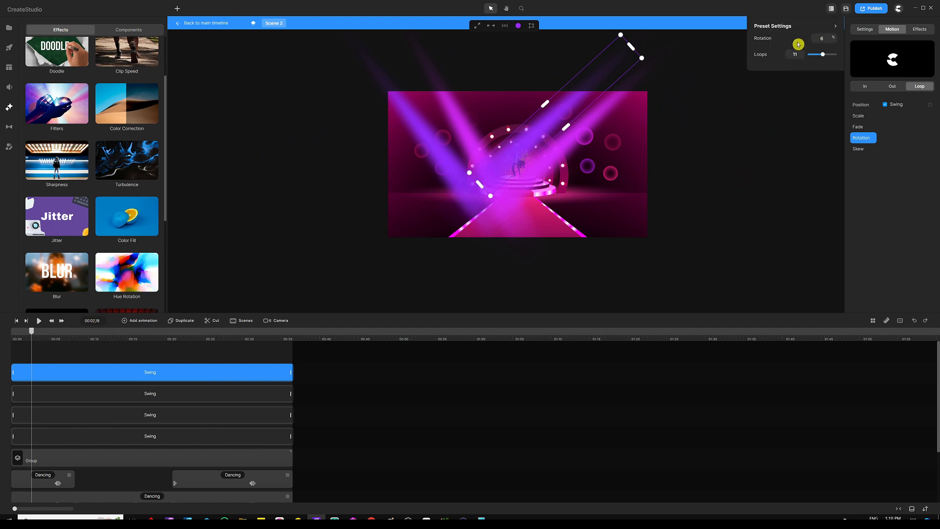
pyautogui.moveTo(833, 37); pyautogui.dragTo(835, 37)
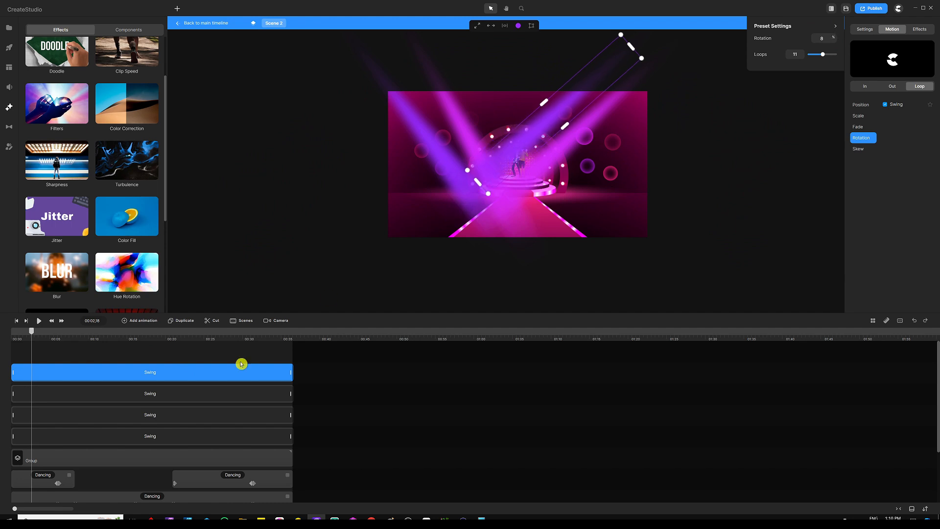
pyautogui.click(231, 414)
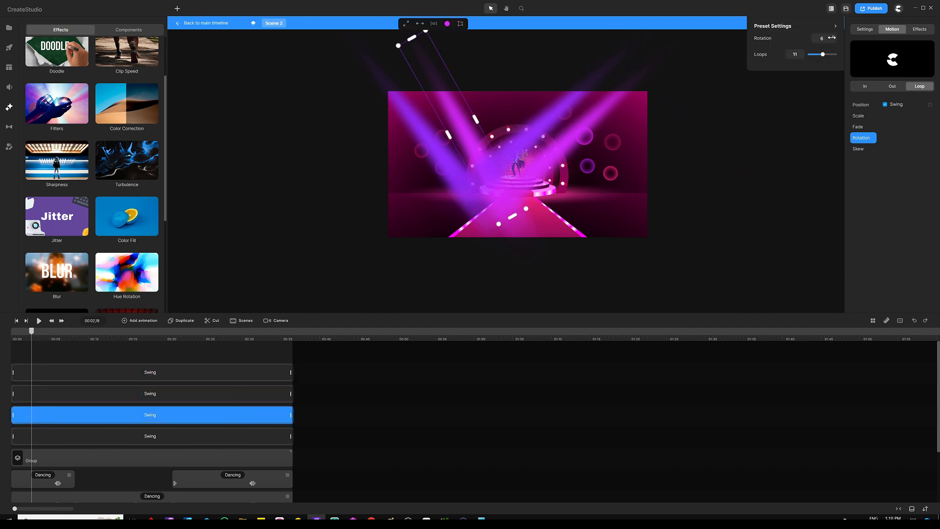
pyautogui.moveTo(834, 36); pyautogui.dragTo(834, 36)
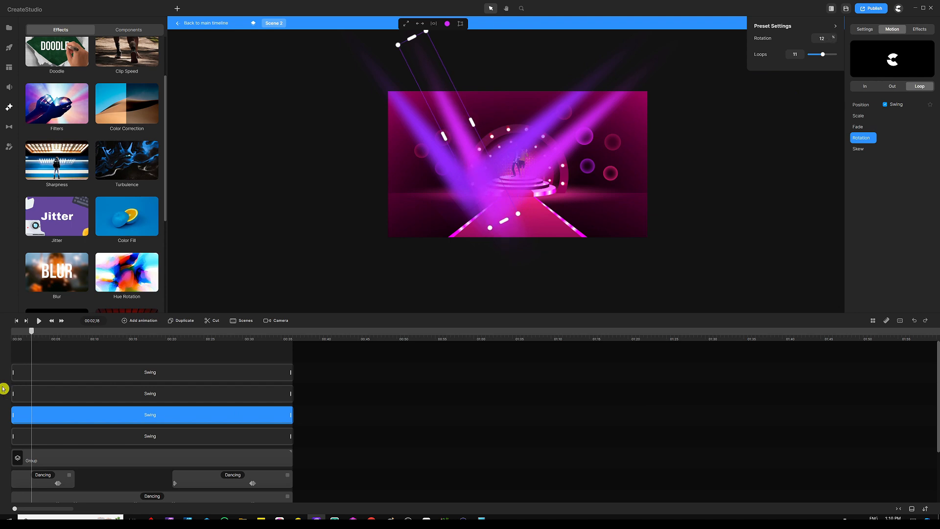
pyautogui.click(25, 320)
pyautogui.click(39, 322)
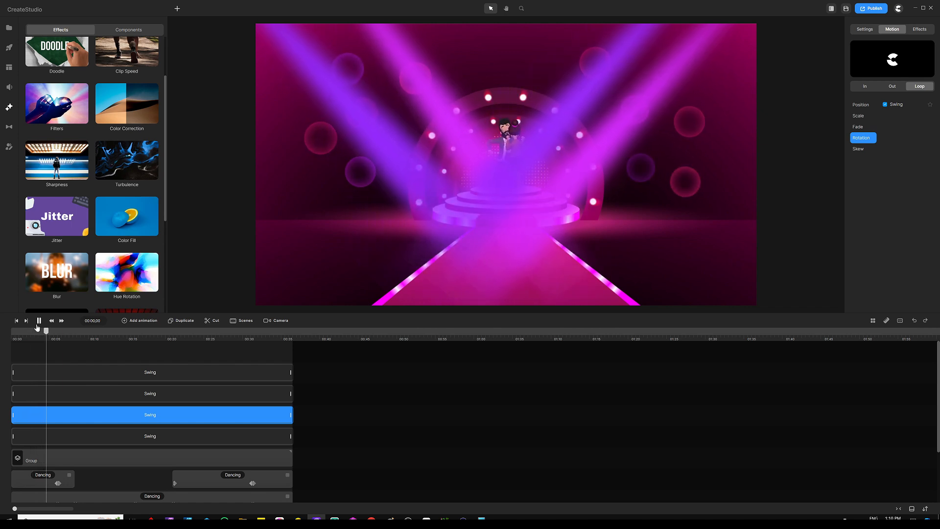
# Return to the main timeline and play from the start of the Scene 2 transition to check the beams in the camera close-up.
pyautogui.click(272, 116)
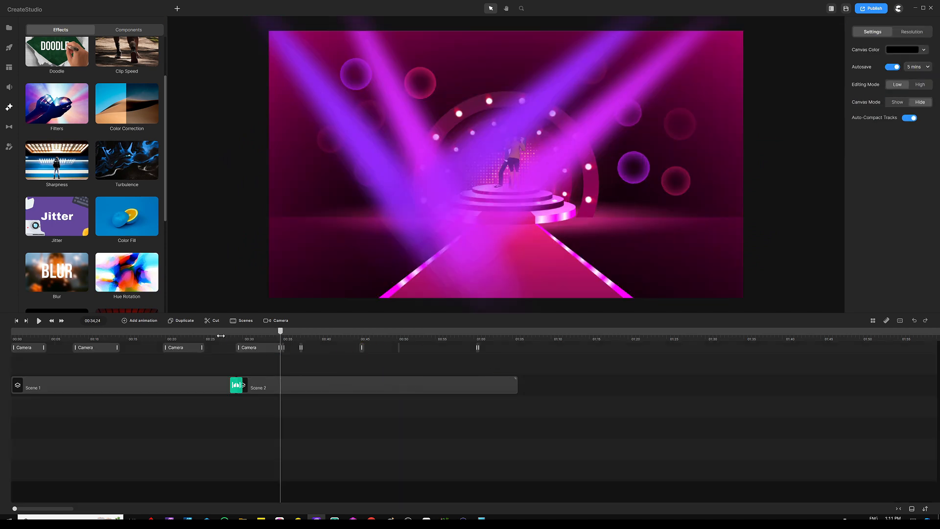
pyautogui.click(229, 335)
pyautogui.click(255, 485)
pyautogui.press('space')
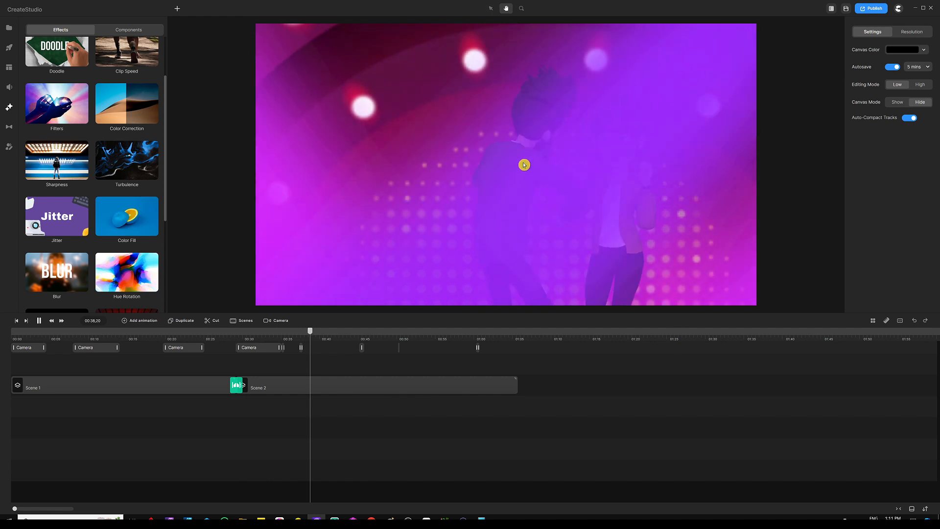
pyautogui.click(510, 215)
pyautogui.scroll(3, 517, 143)
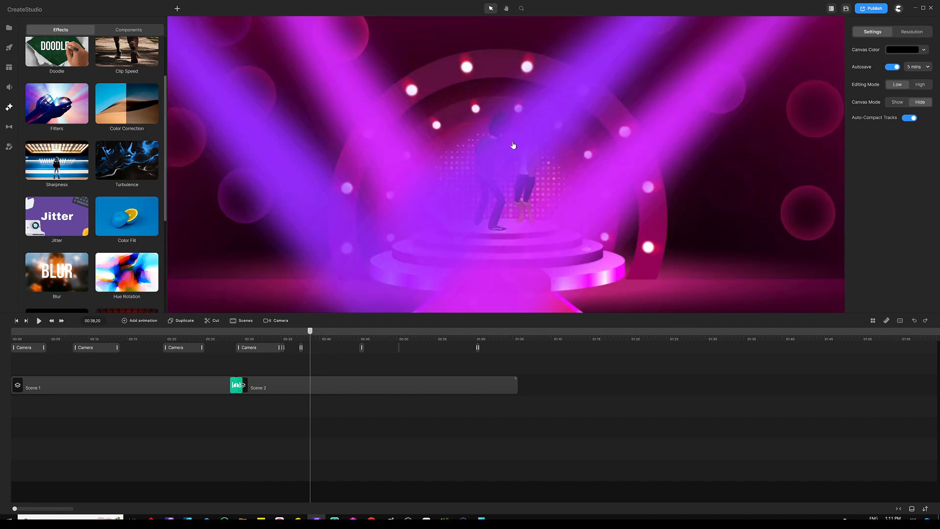
pyautogui.scroll(2, 513, 145)
# Open Scene 2 and set the opacity to 82% on the inner right purple beam and 81% on the inner left magenta beam.
pyautogui.click(363, 393)
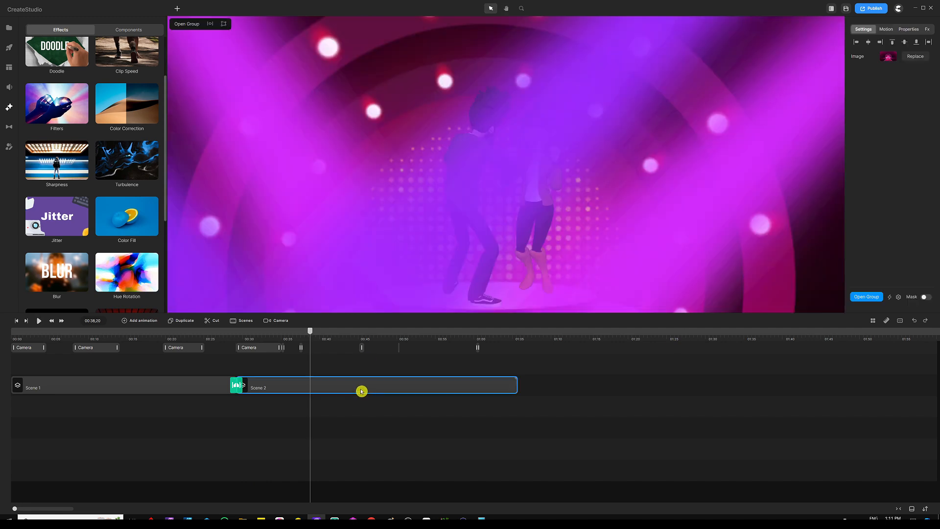
pyautogui.doubleClick(362, 391)
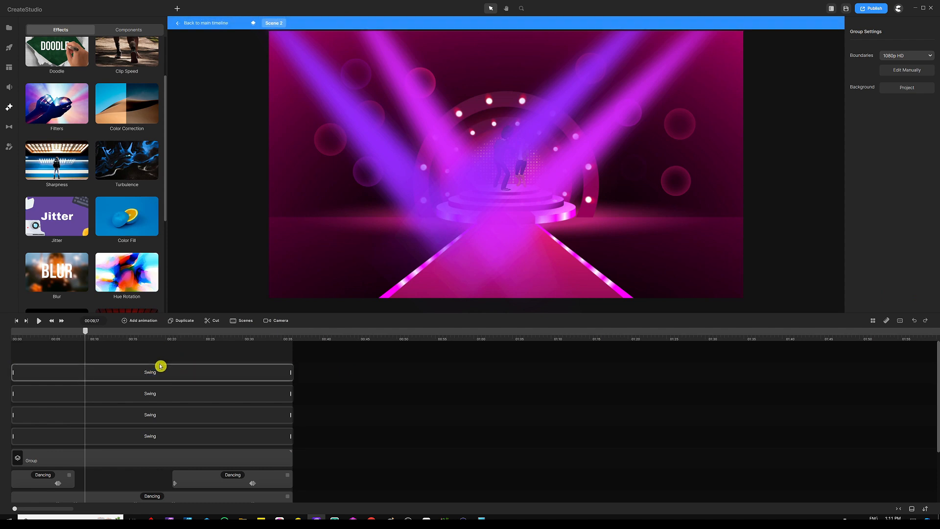
pyautogui.click(161, 367)
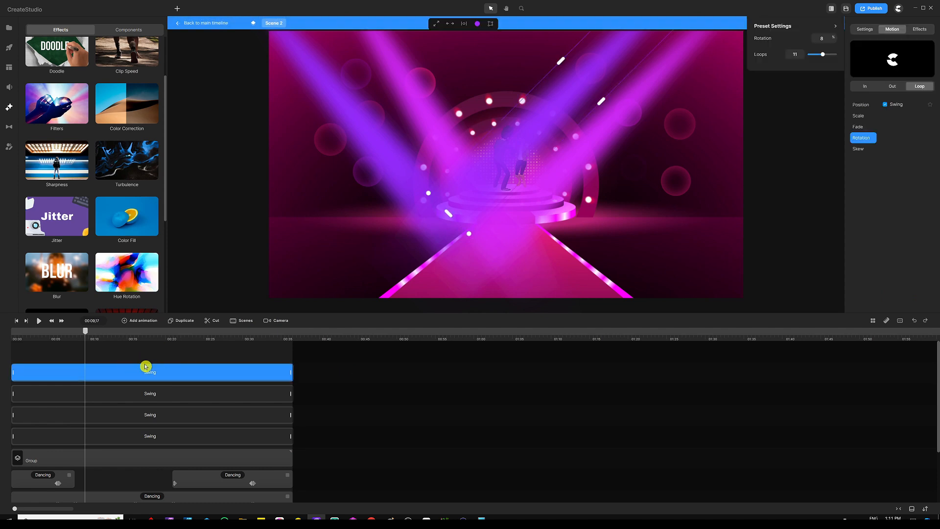
pyautogui.click(819, 37)
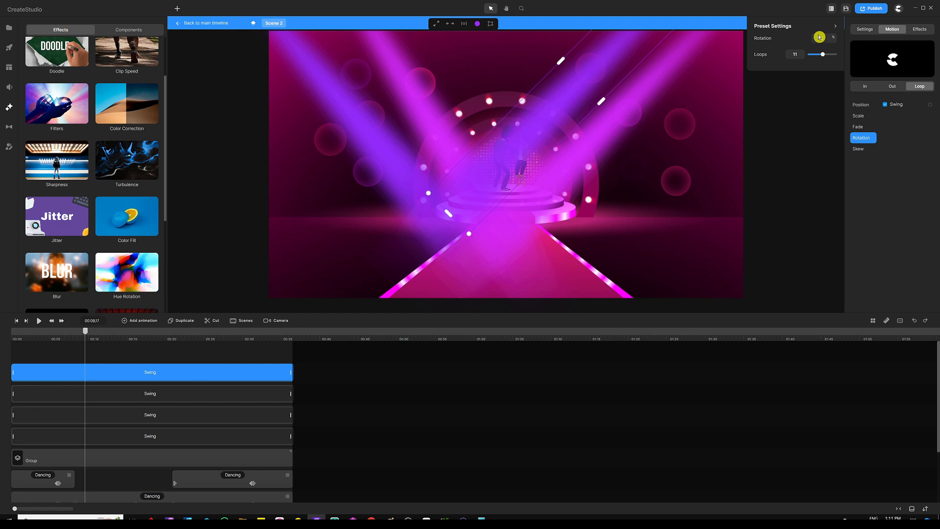
pyautogui.click(865, 31)
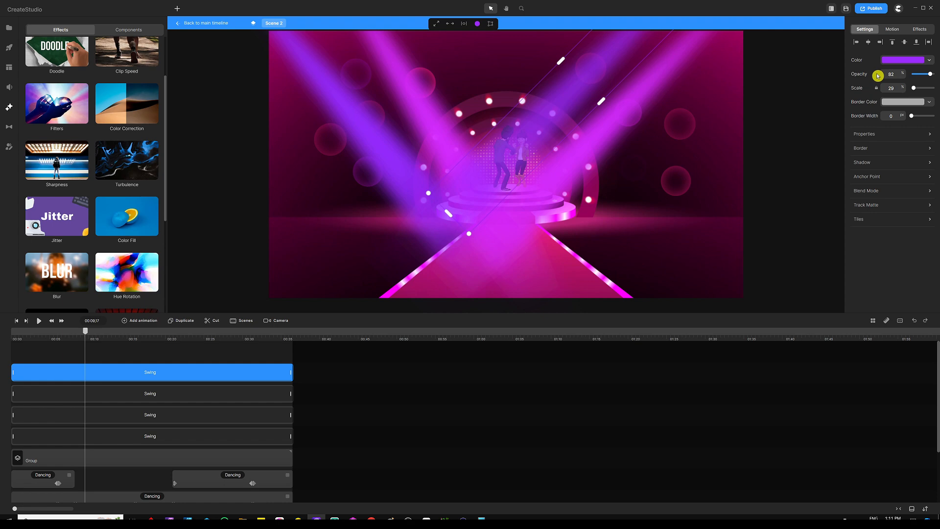
pyautogui.click(409, 102)
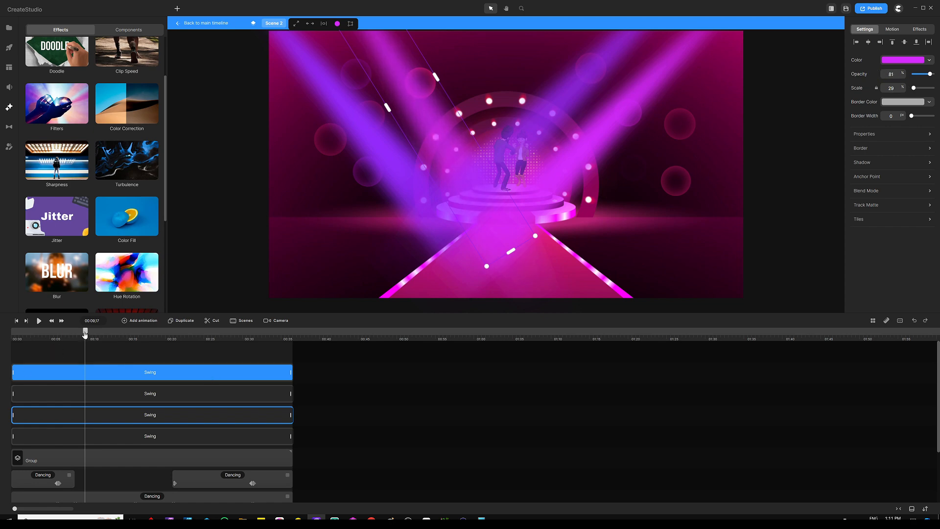
pyautogui.moveTo(85, 334); pyautogui.dragTo(158, 333)
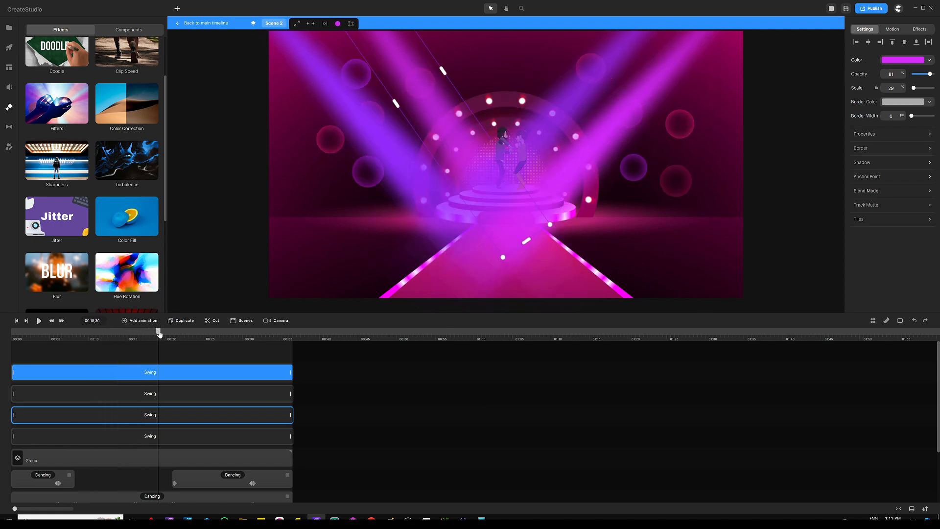
# Go back to the main timeline and play Scene 2 from about 32 seconds to review the softened beams with the camera moves.
pyautogui.click(201, 23)
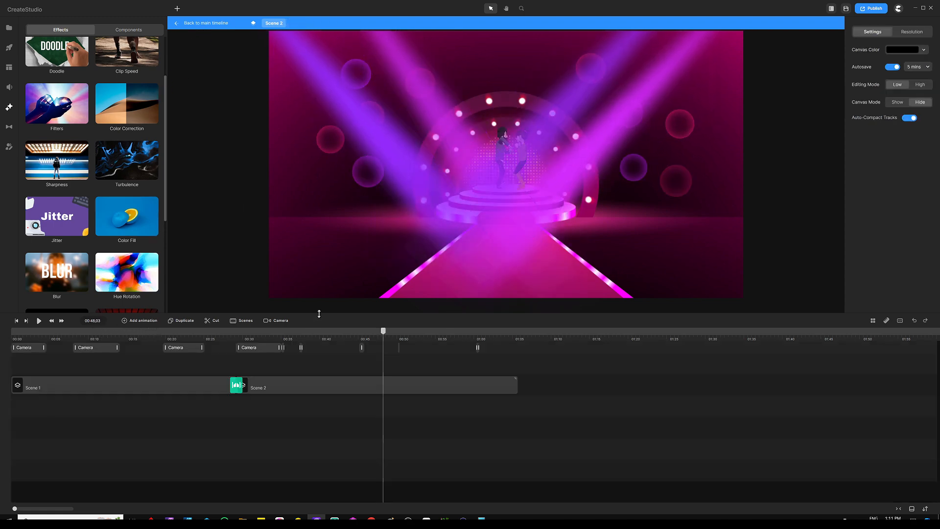
pyautogui.click(263, 336)
pyautogui.press('space')
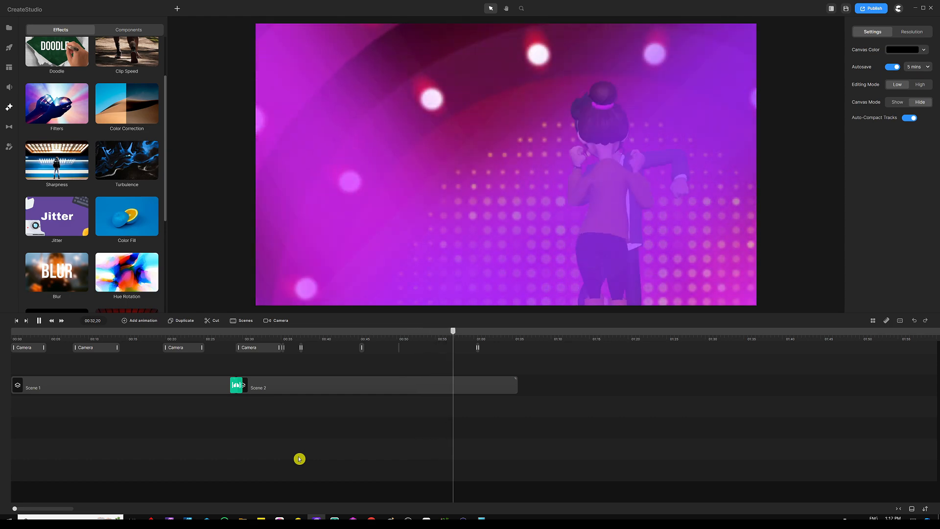
pyautogui.press('space')
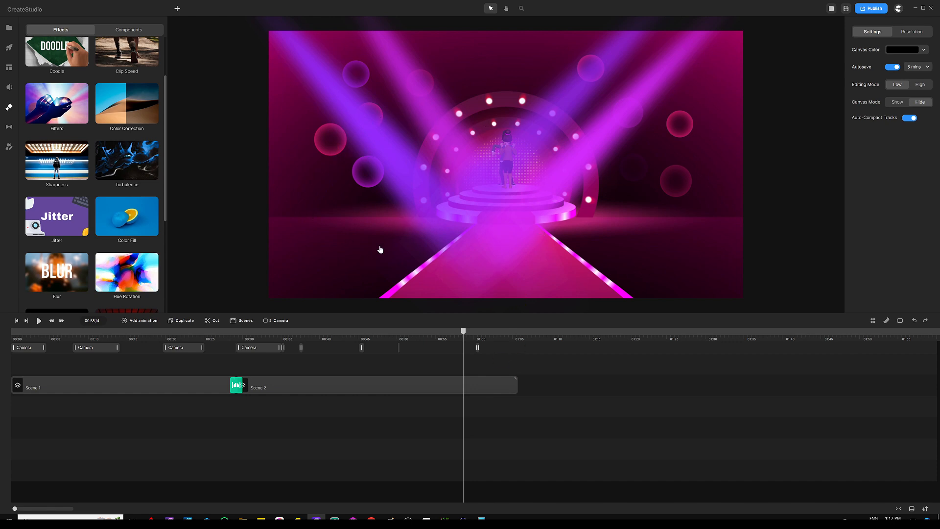
# Add a camera move at about 1:02 near the end of Scene 2 and expand its frame to the full canvas.
pyautogui.click(496, 336)
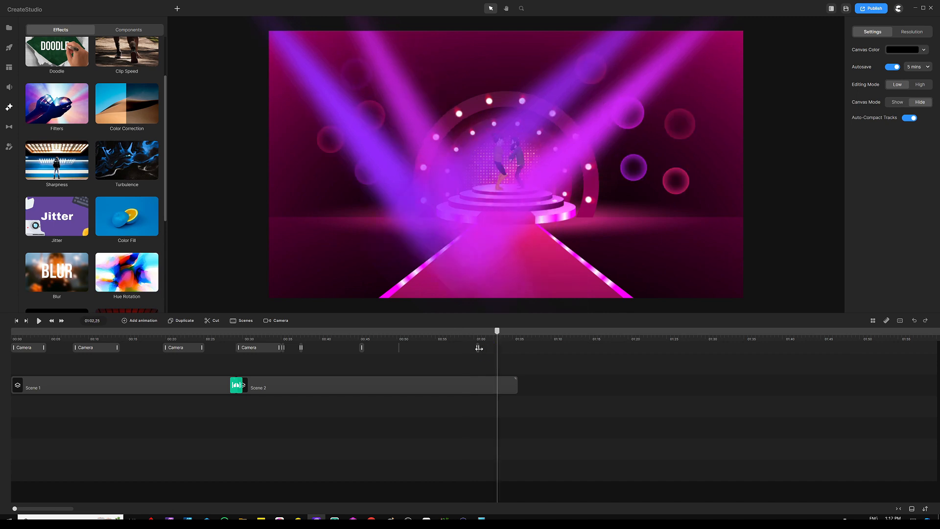
pyautogui.click(479, 348)
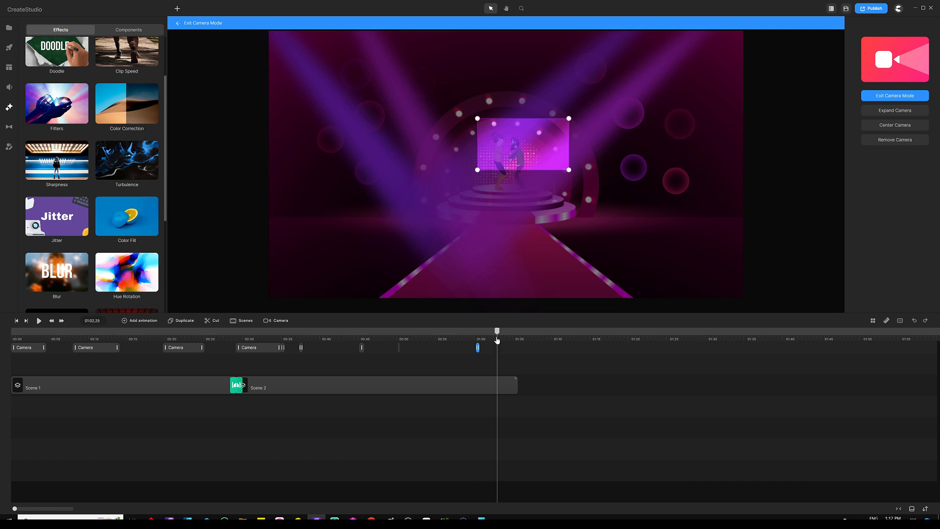
pyautogui.scroll(3, 508, 338)
pyautogui.doubleClick(515, 348)
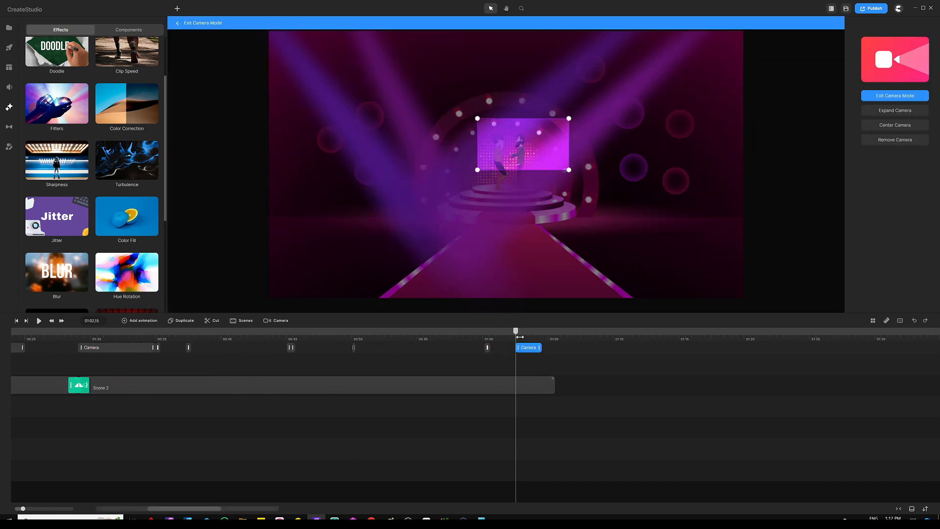
pyautogui.moveTo(521, 334); pyautogui.dragTo(550, 334)
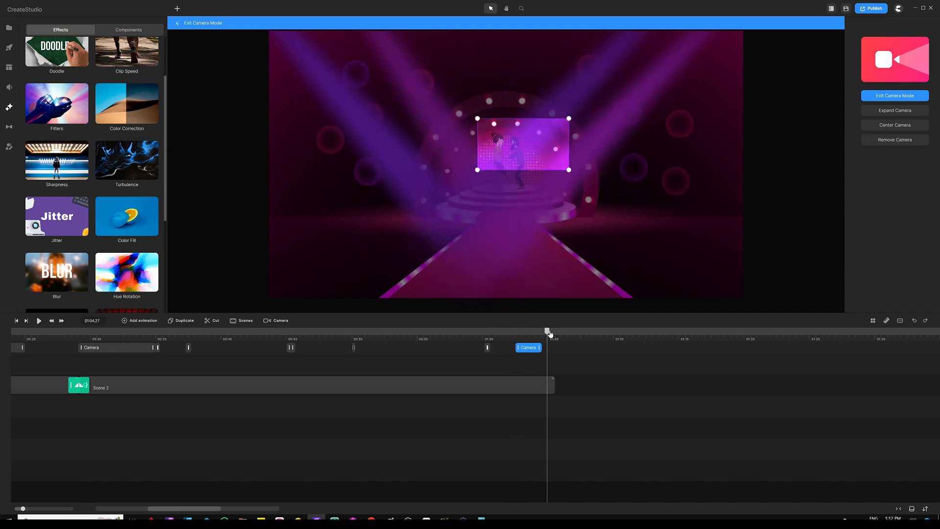
pyautogui.click(888, 113)
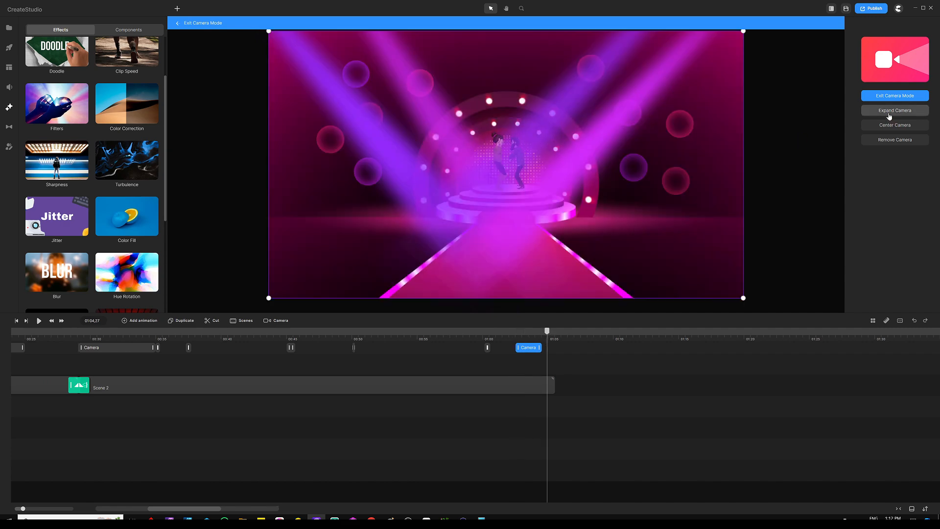
# Lengthen the closing camera move at both ends to span about 1:01 to 1:04, and preview the zoom-out.
pyautogui.moveTo(518, 349); pyautogui.dragTo(505, 349)
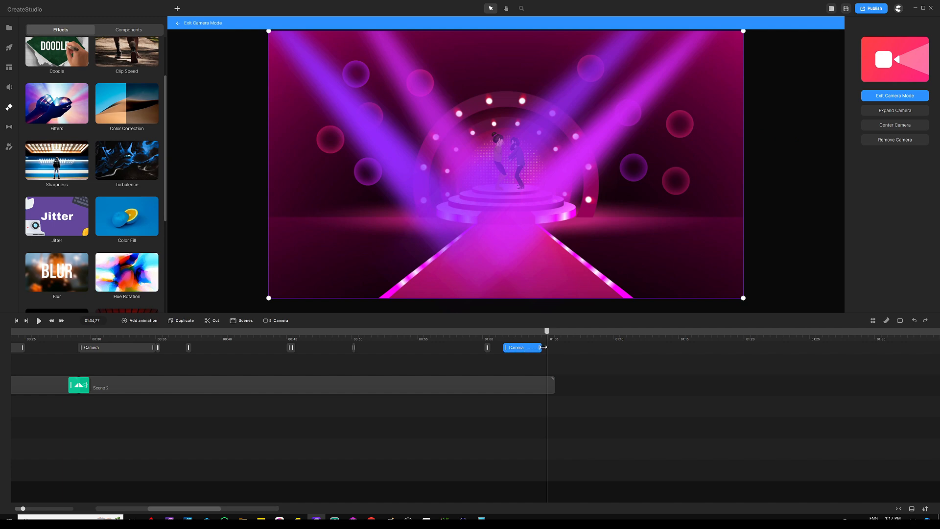
pyautogui.click(499, 336)
pyautogui.press('space')
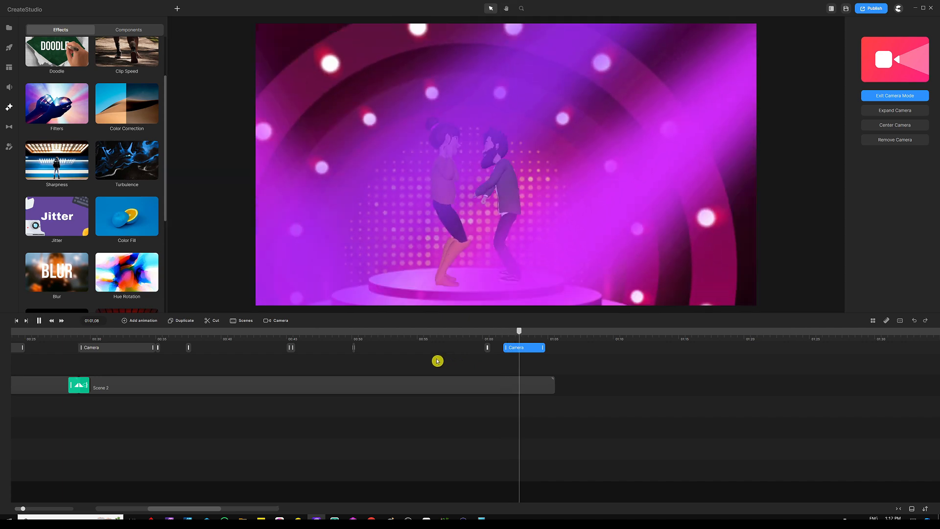